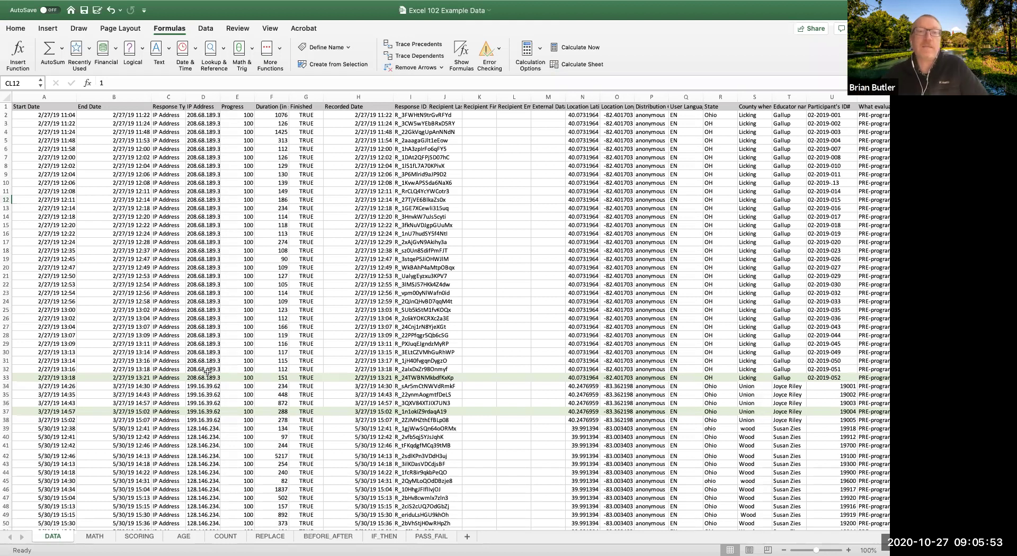
Step: Examine the survey export on the DATA sheet, looking across its question columns and down through its response rows
scroll(203, 412, "right", 2)
scroll(203, 413, "right", 15)
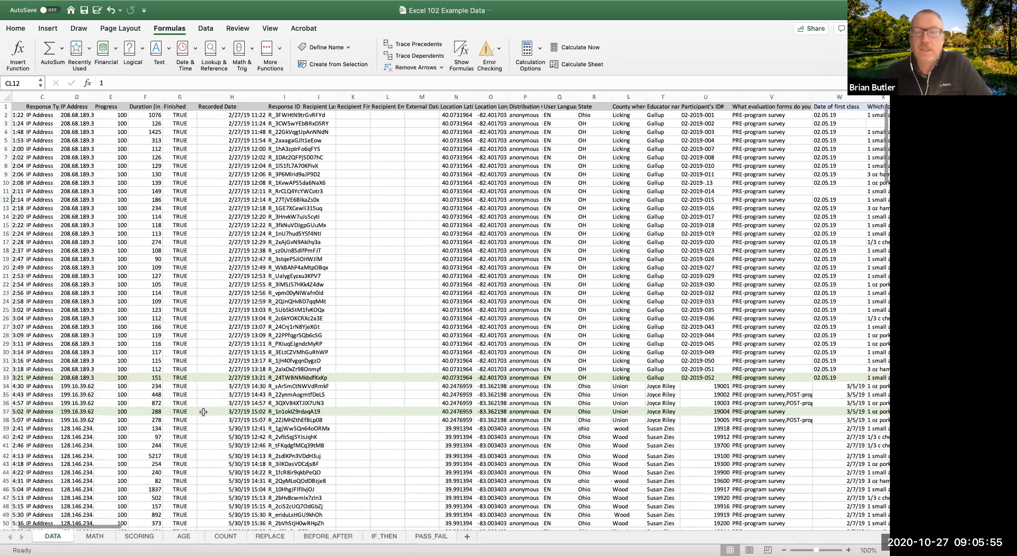
scroll(203, 412, "right", 8)
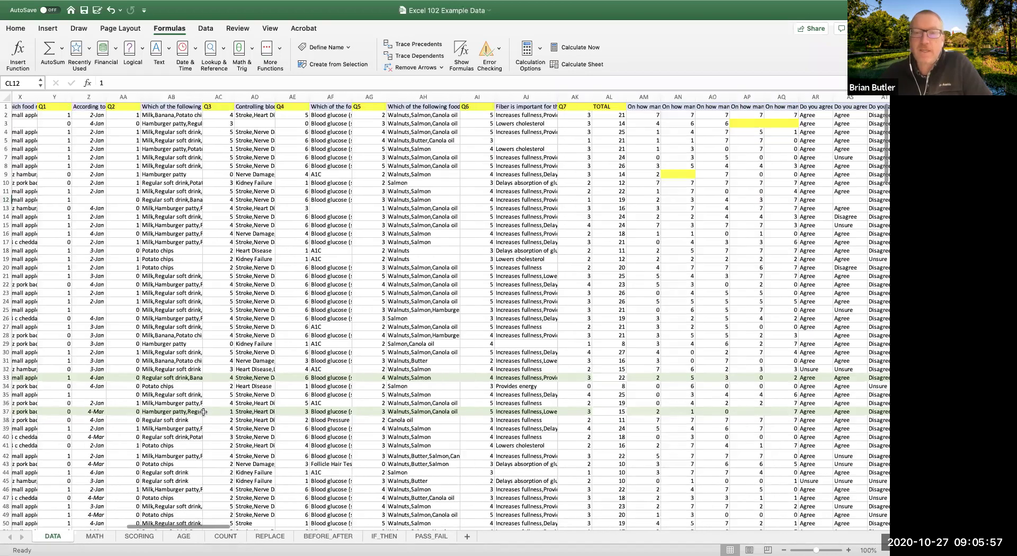
scroll(203, 412, "left", 7)
scroll(203, 412, "left", 20)
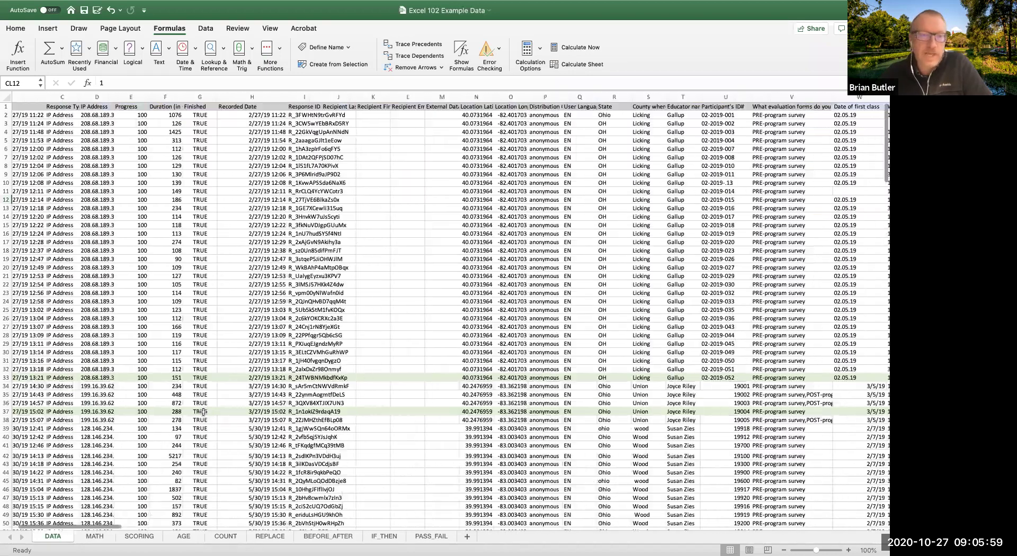
scroll(203, 412, "down", 10)
scroll(203, 412, "down", 2)
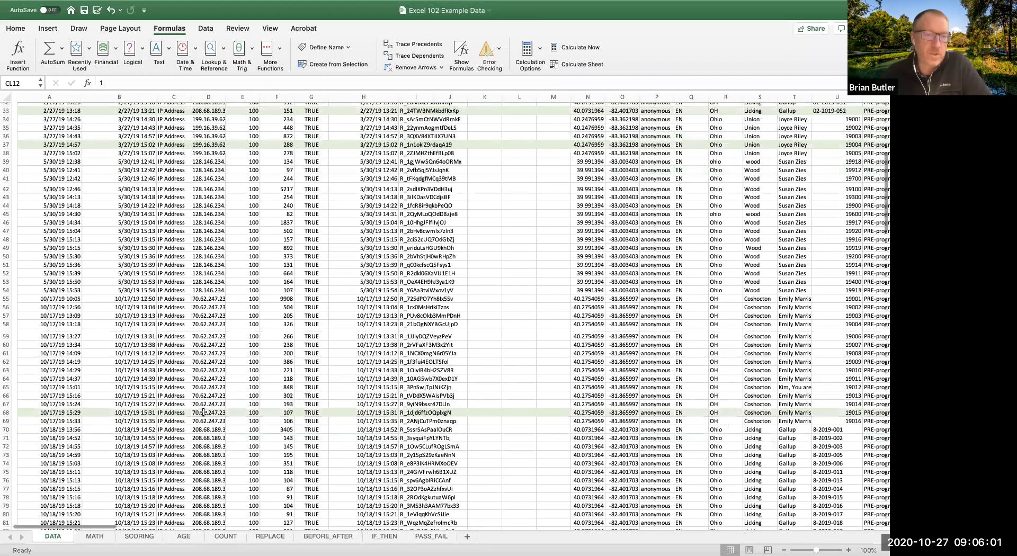
scroll(203, 412, "down", 12)
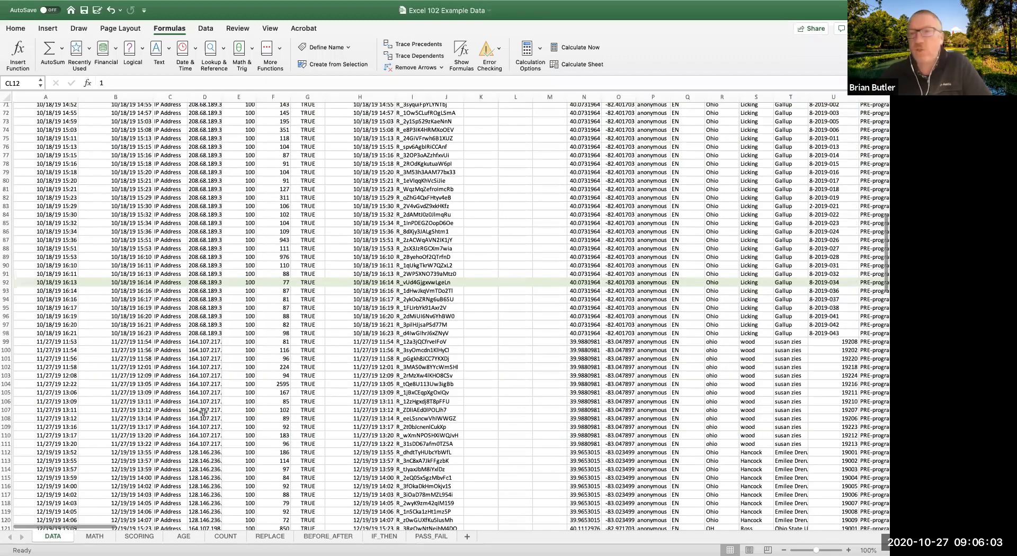
scroll(203, 412, "down", 15)
scroll(202, 413, "up", 20)
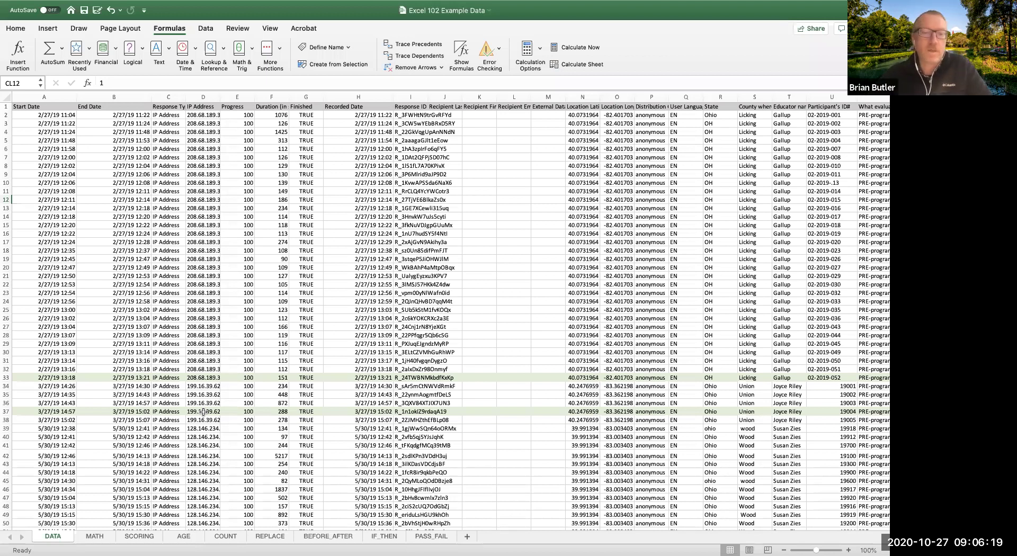
Step: Switch to the Qualtrics survey in Chrome and tick PRE-program survey and POST-program survey under the evaluation forms question
key("super+Tab")
key("super+Tab")
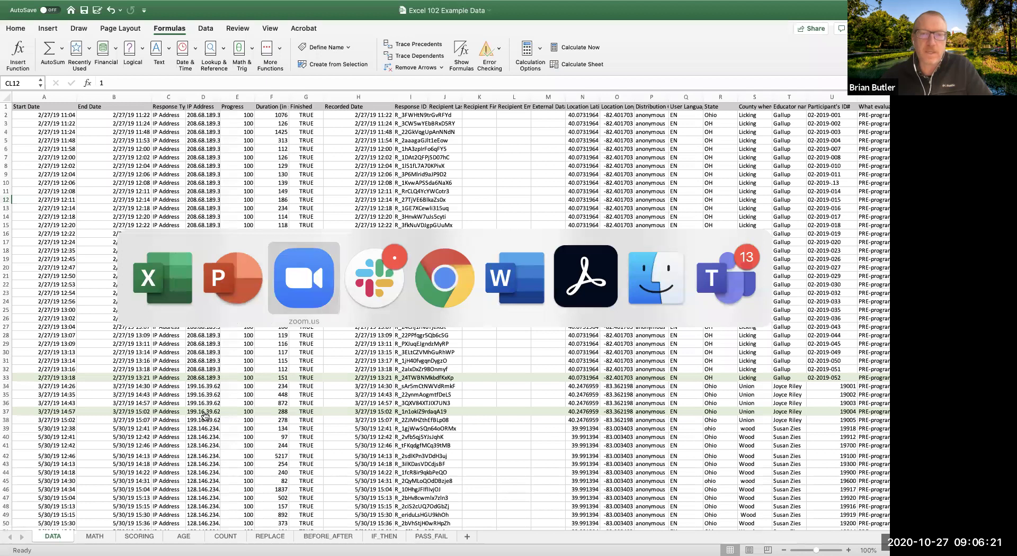
key("super+Tab")
key("super+Tab")
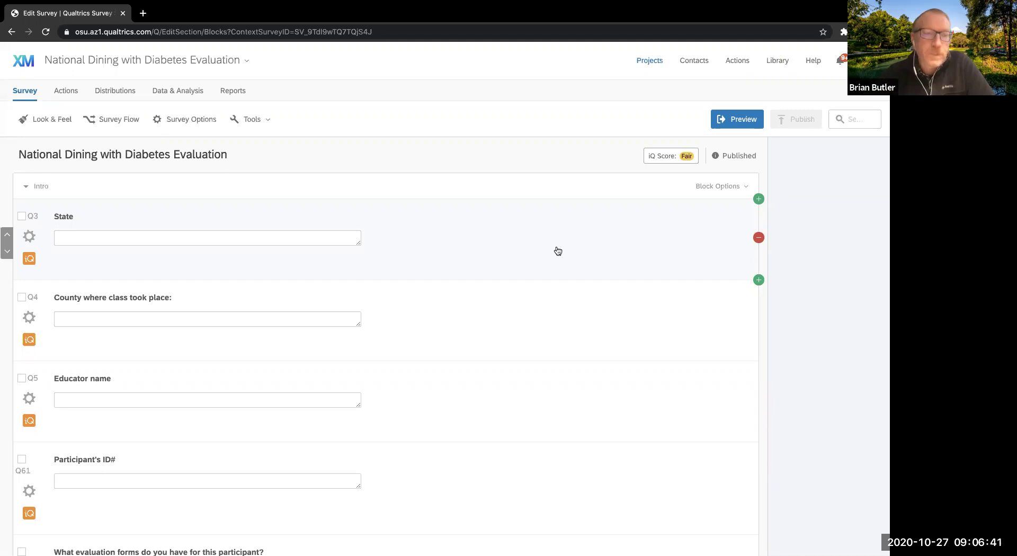
scroll(558, 251, "down", 3)
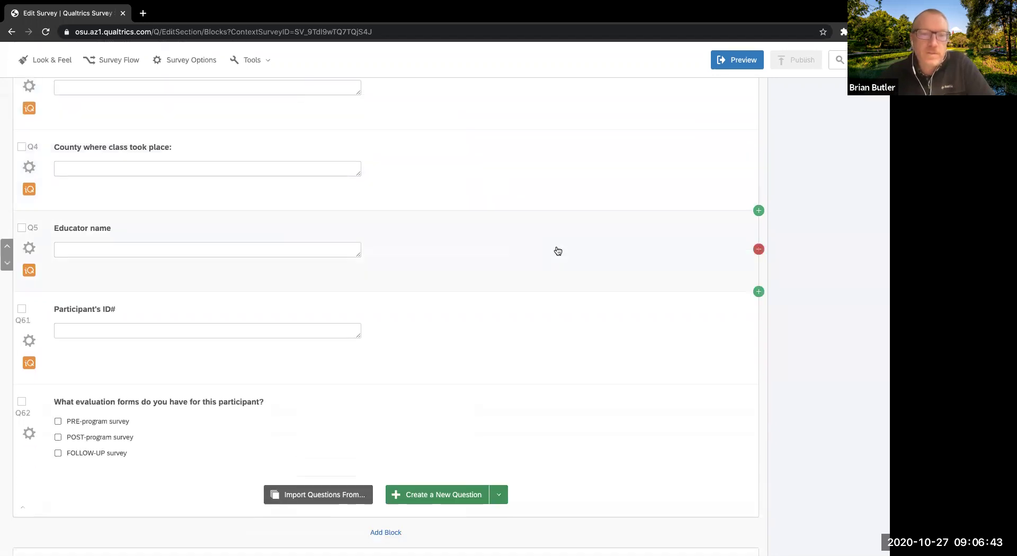
scroll(558, 250, "down", 1)
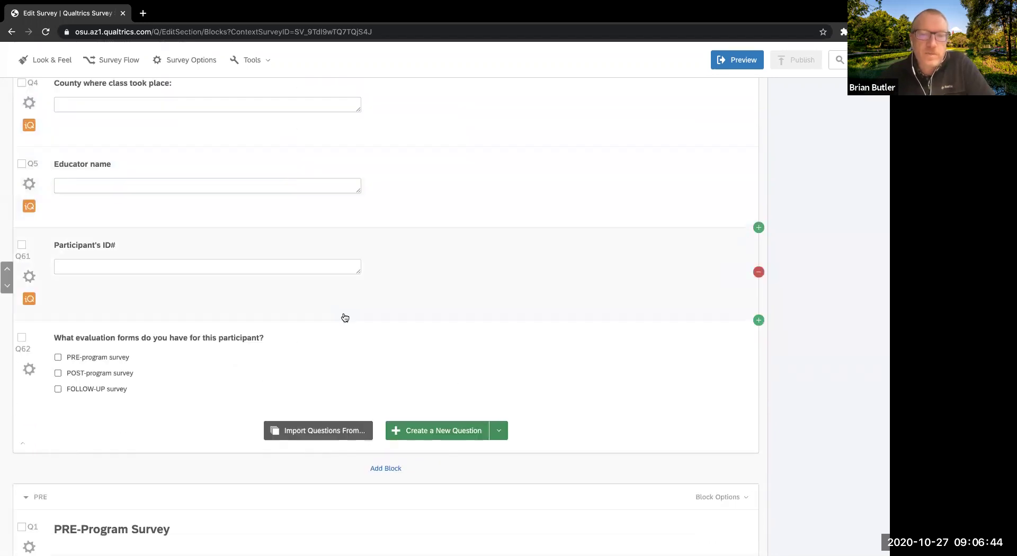
left_click(57, 359)
left_click(58, 373)
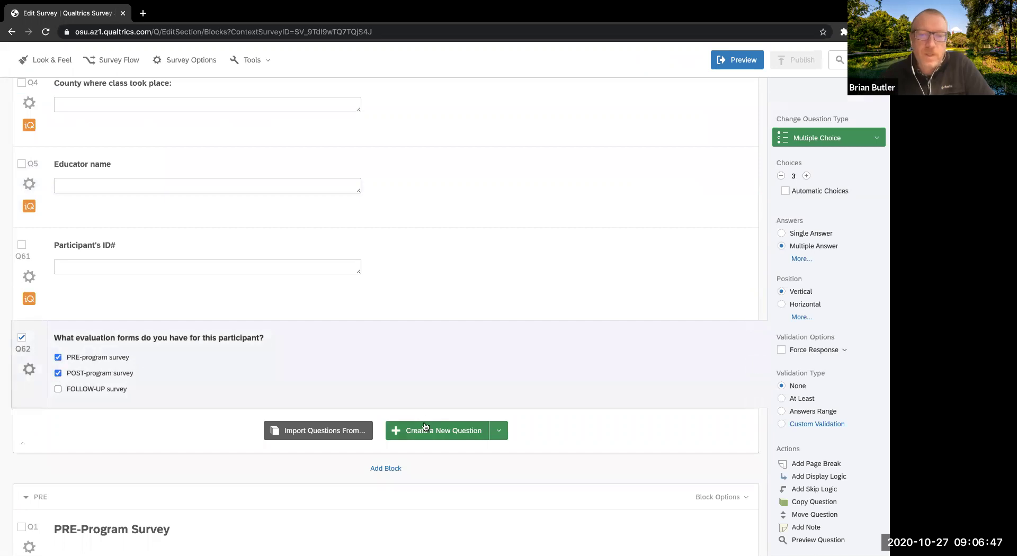
Step: Review the PRE-Program Survey block's questions on nutrition knowledge, weekly habits, diabetes attitudes and eating frequency
scroll(477, 315, "down", 8)
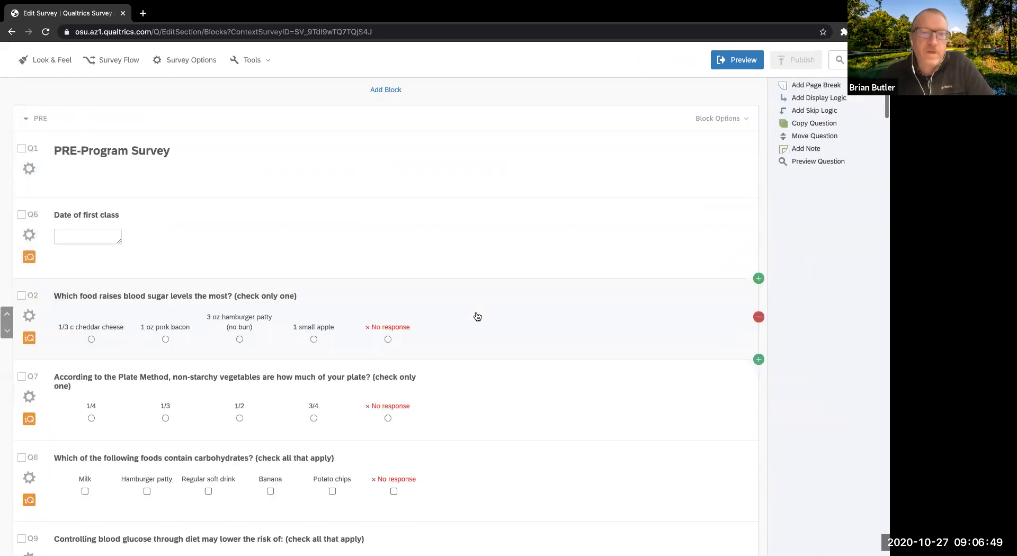
scroll(478, 317, "down", 1)
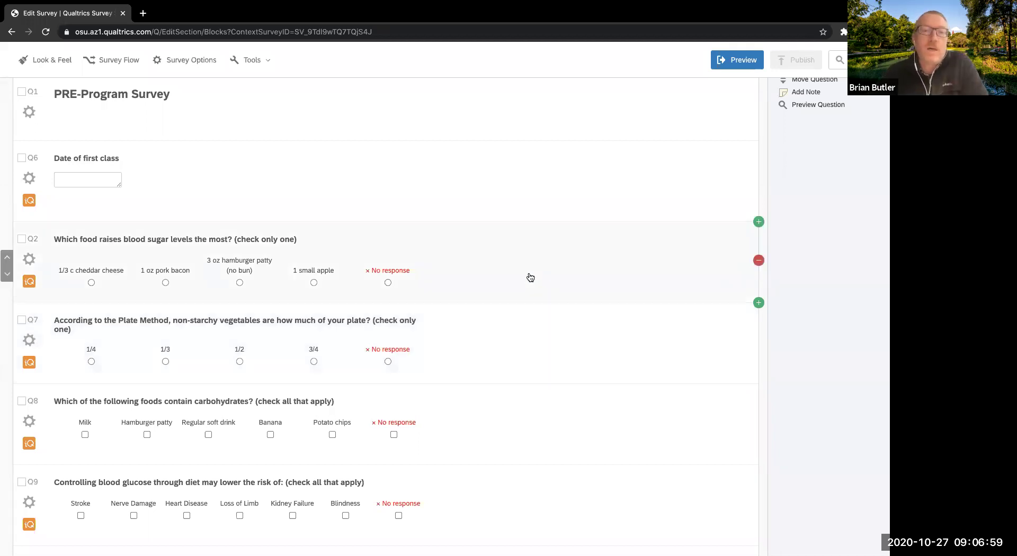
scroll(530, 278, "down", 2)
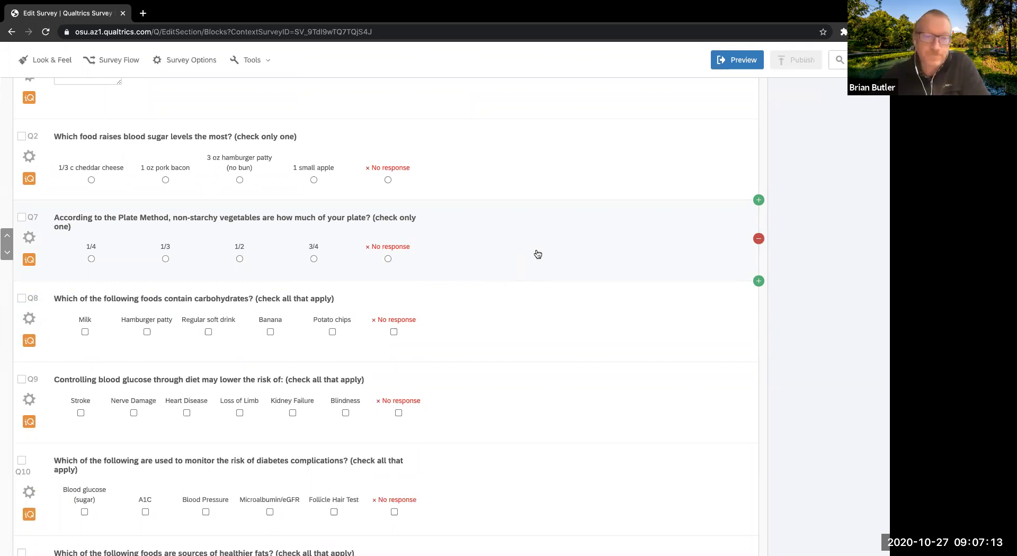
scroll(538, 255, "down", 6)
scroll(538, 254, "down", 5)
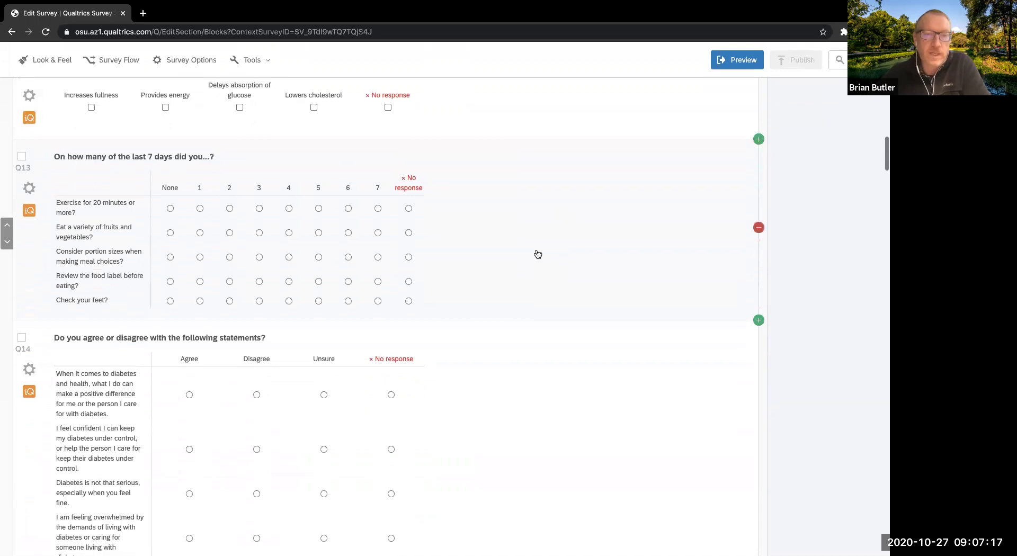
scroll(538, 255, "down", 1)
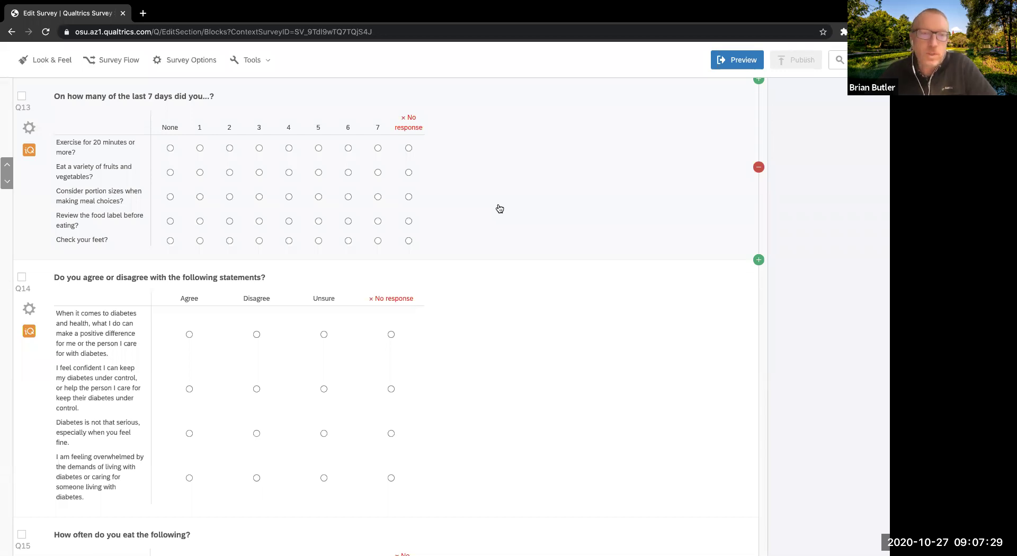
scroll(498, 208, "down", 2)
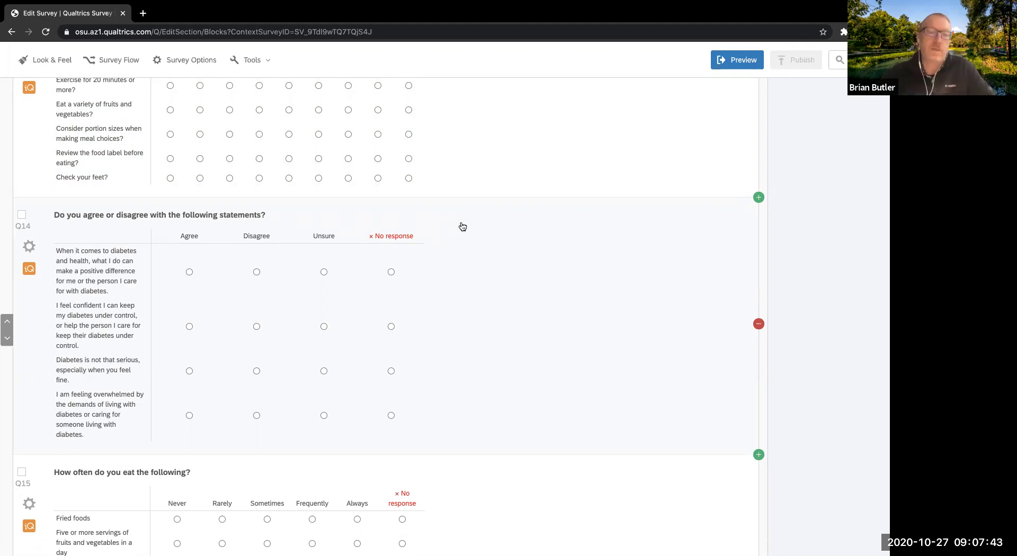
scroll(463, 227, "down", 5)
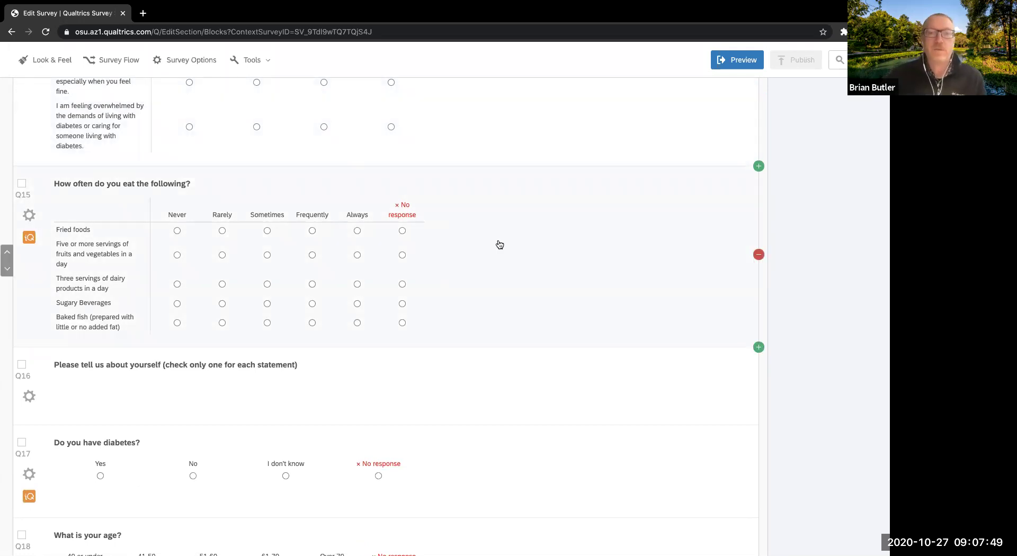
scroll(499, 244, "up", 2)
scroll(500, 244, "up", 4)
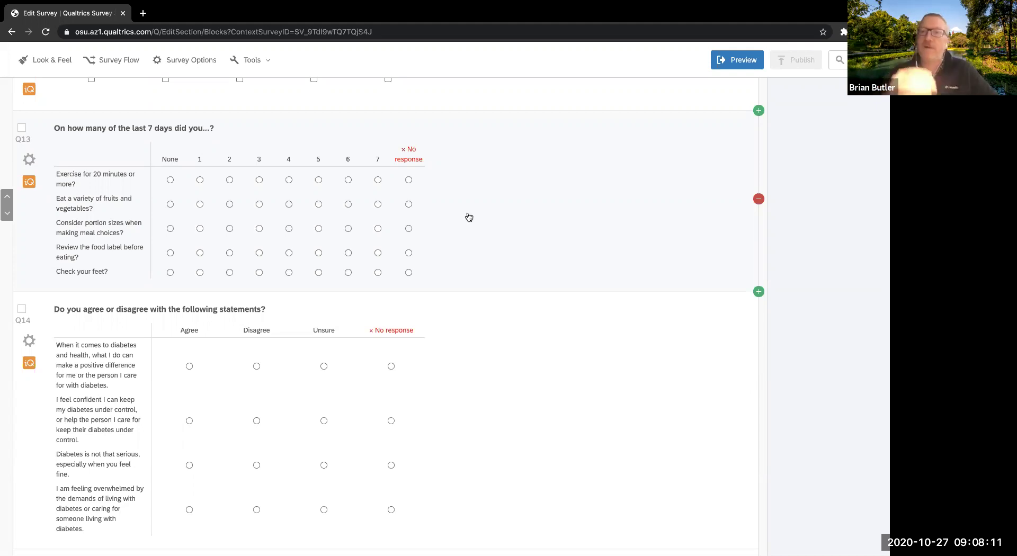
scroll(469, 217, "down", 7)
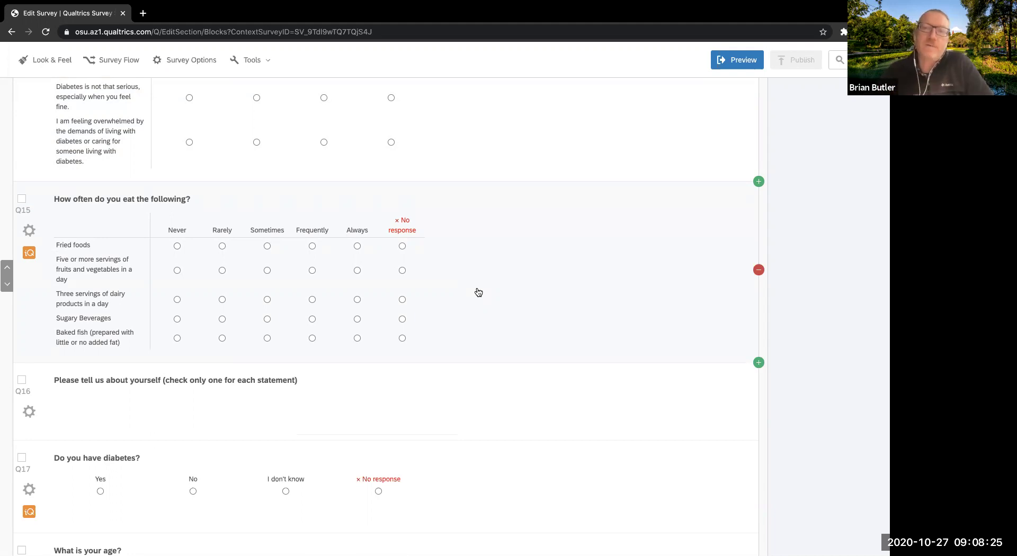
Step: Examine the demographic and A1C questions of the PRE block and the opening questions of the POST-Program Survey
scroll(478, 293, "down", 5)
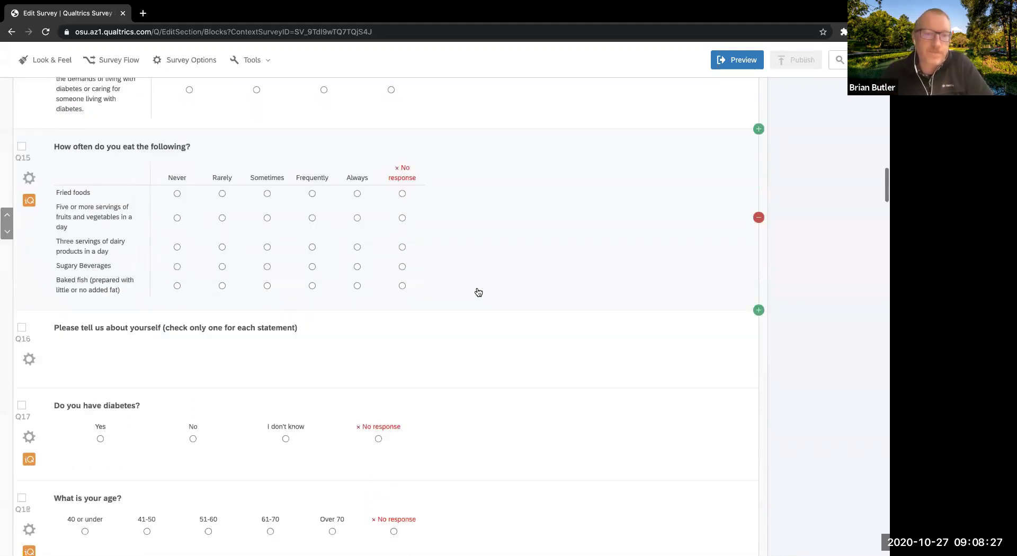
scroll(479, 292, "down", 2)
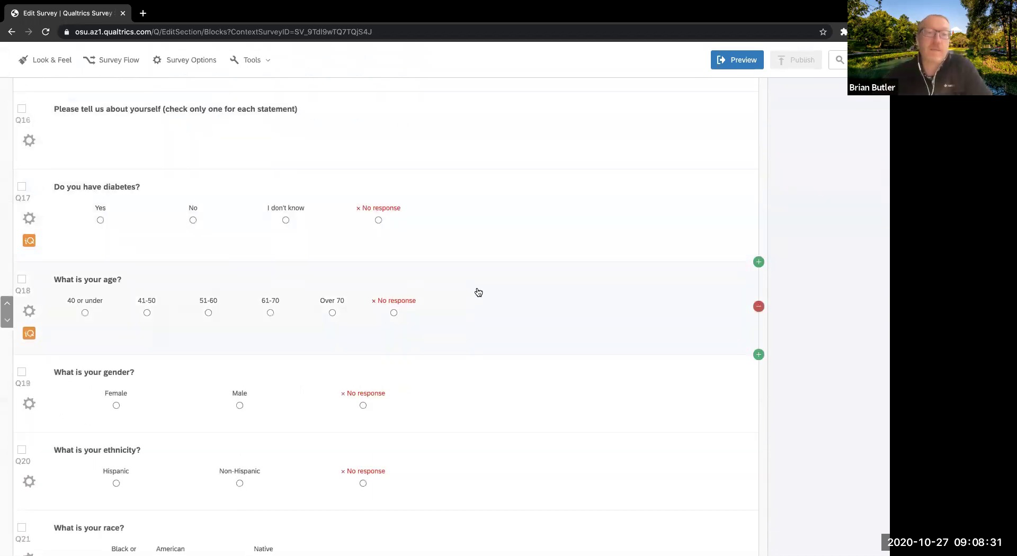
scroll(514, 294, "down", 6)
scroll(513, 294, "down", 2)
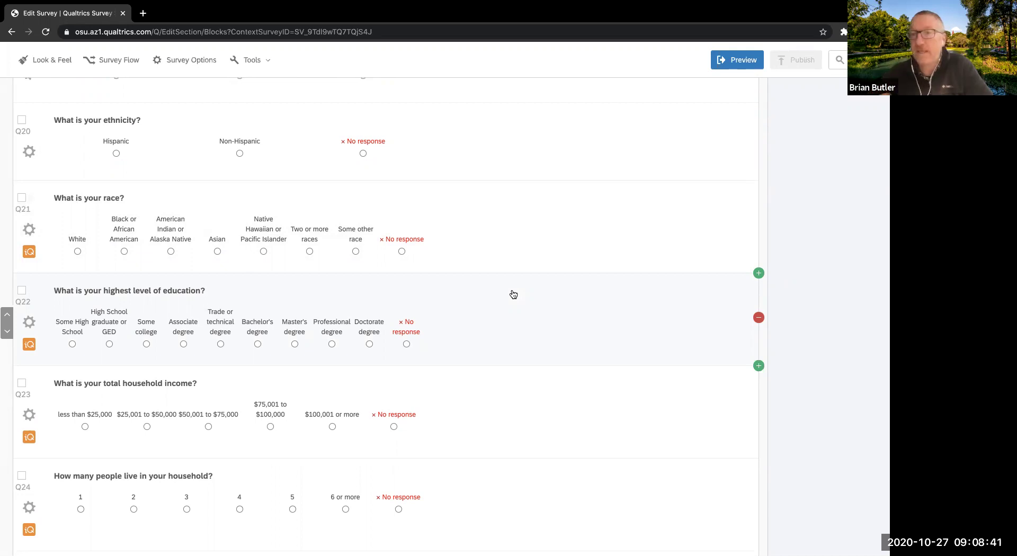
scroll(514, 294, "down", 4)
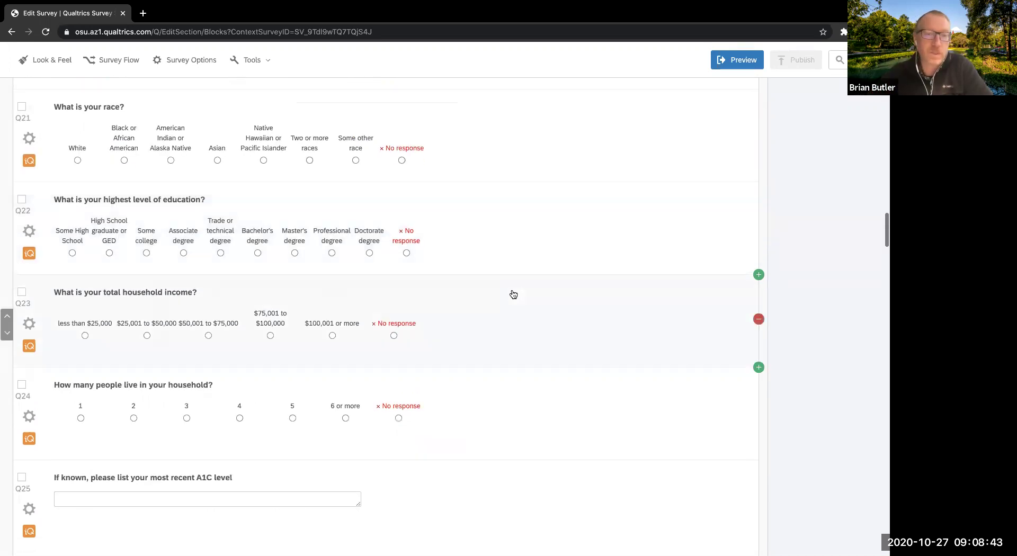
scroll(512, 295, "down", 5)
scroll(512, 294, "up", 2)
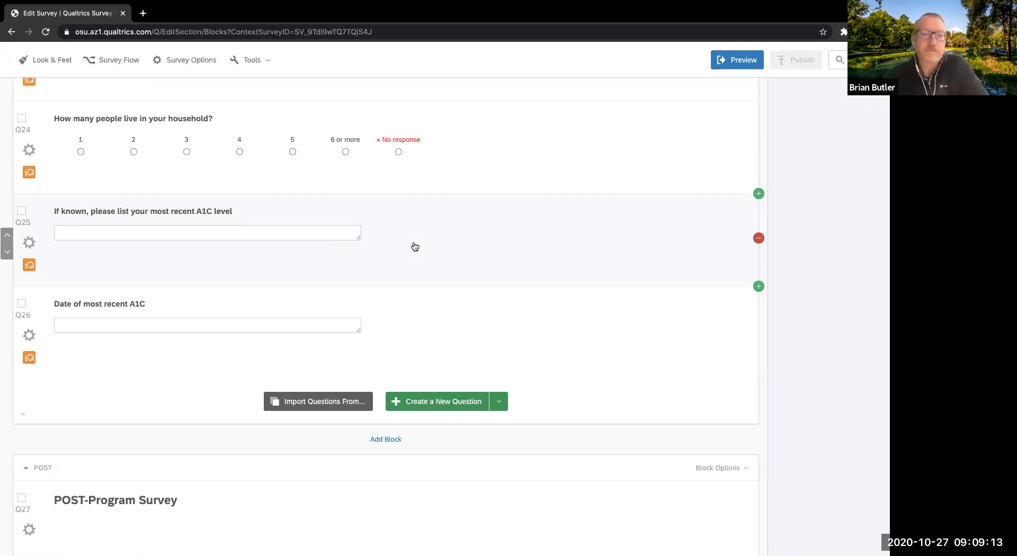
scroll(415, 247, "down", 6)
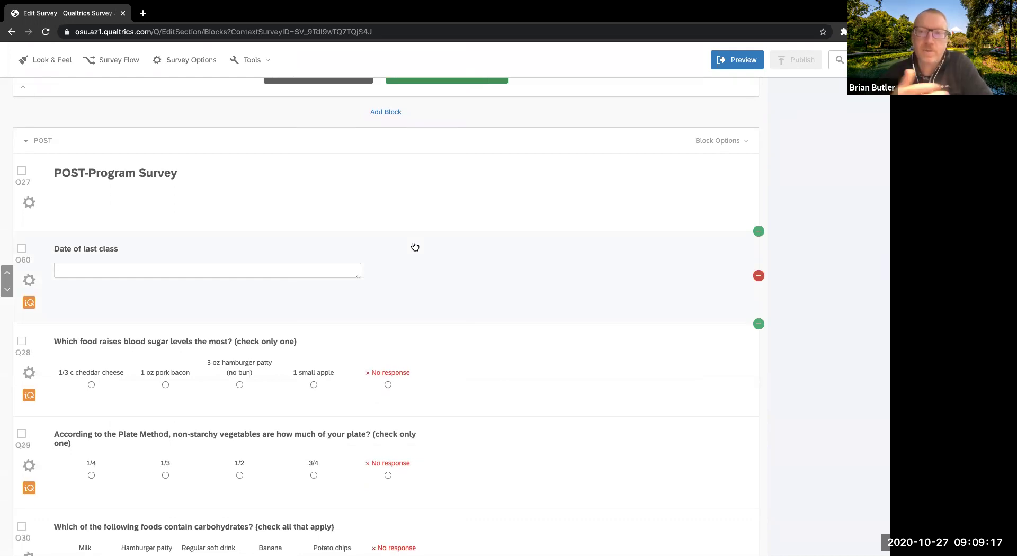
scroll(517, 281, "down", 1)
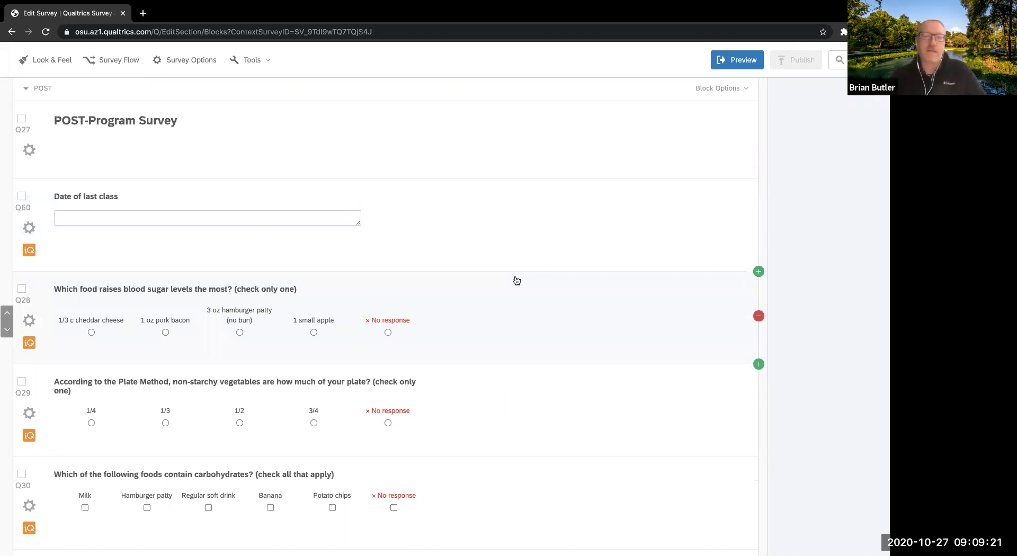
Step: Switch back to the Excel workbook and open the MATH sheet
key("super+Tab")
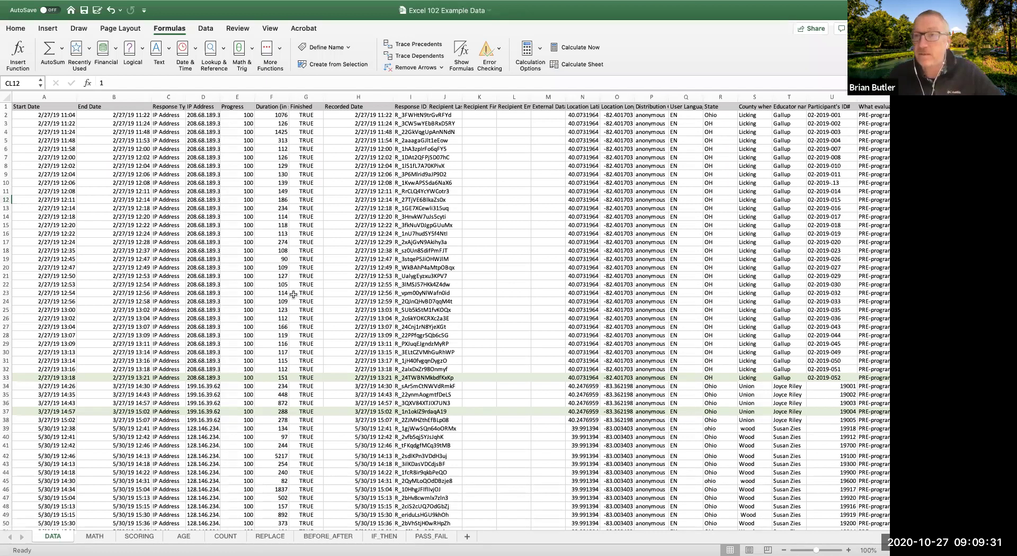
left_click(95, 537)
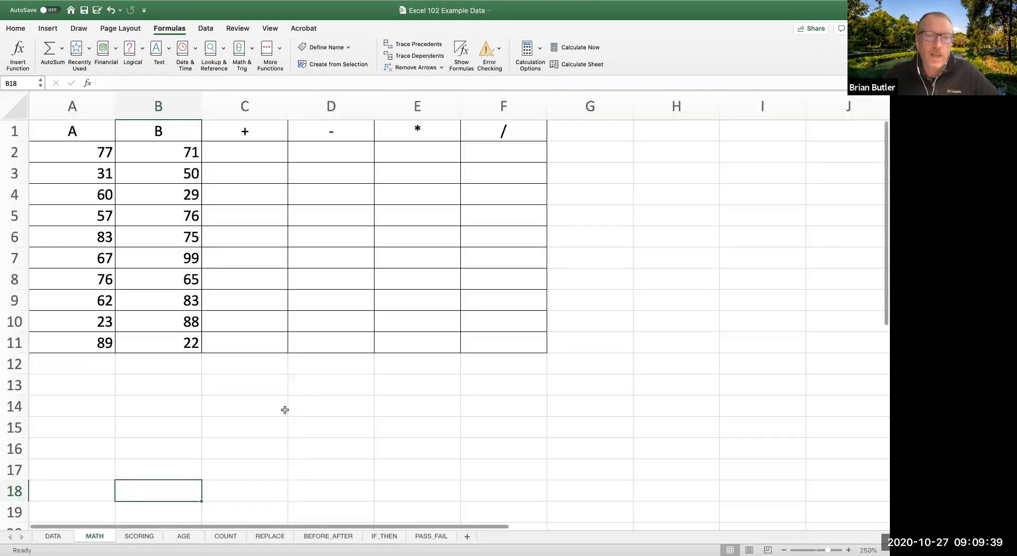
mouse_move(351, 32)
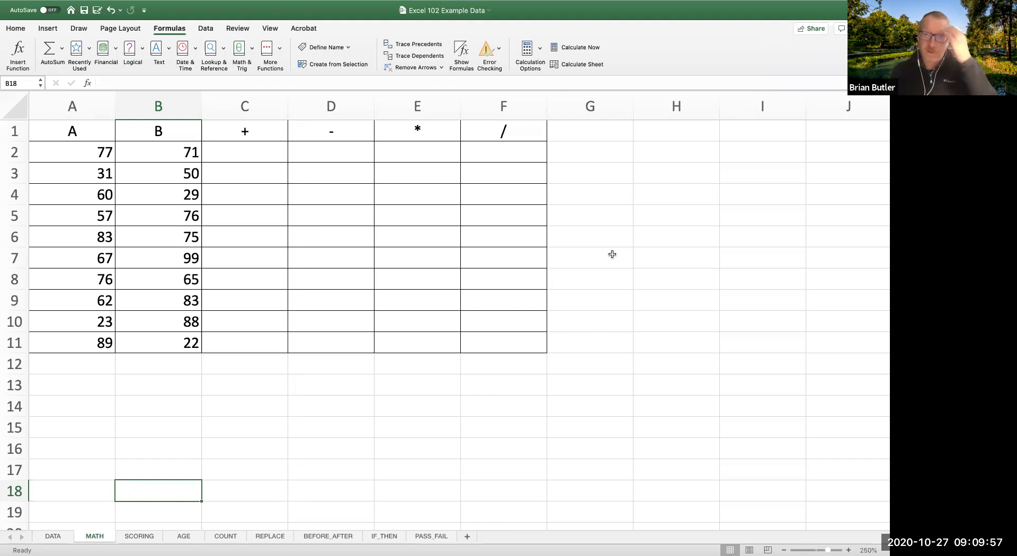
Step: Enter the formula =A2+B2 in cell C2 to add the first row's two values
left_click(262, 153)
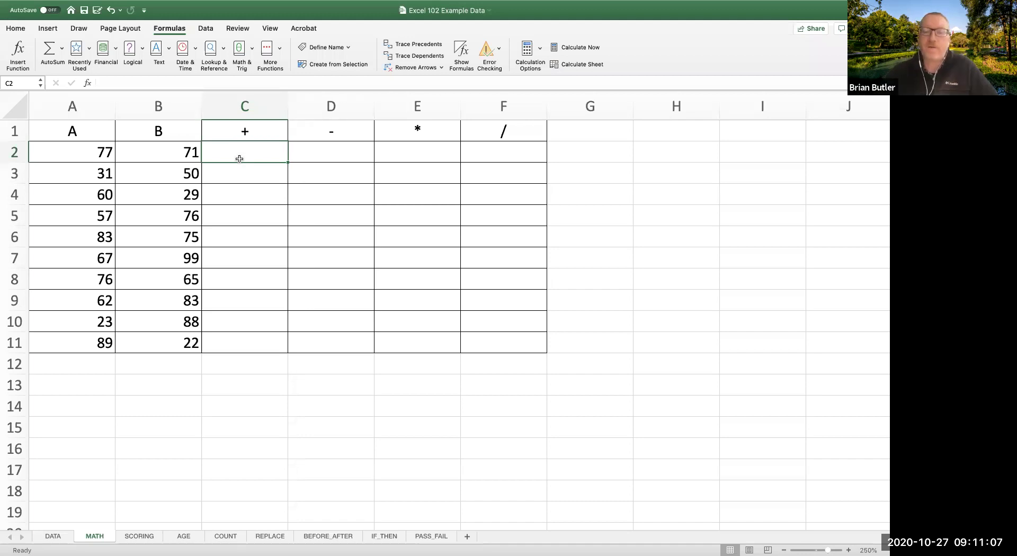
type("=")
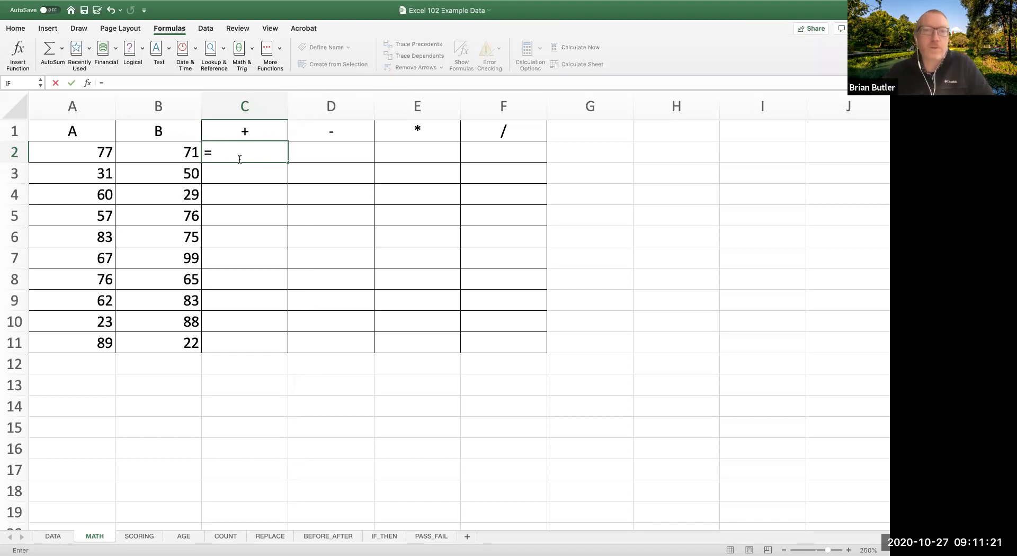
left_click(87, 153)
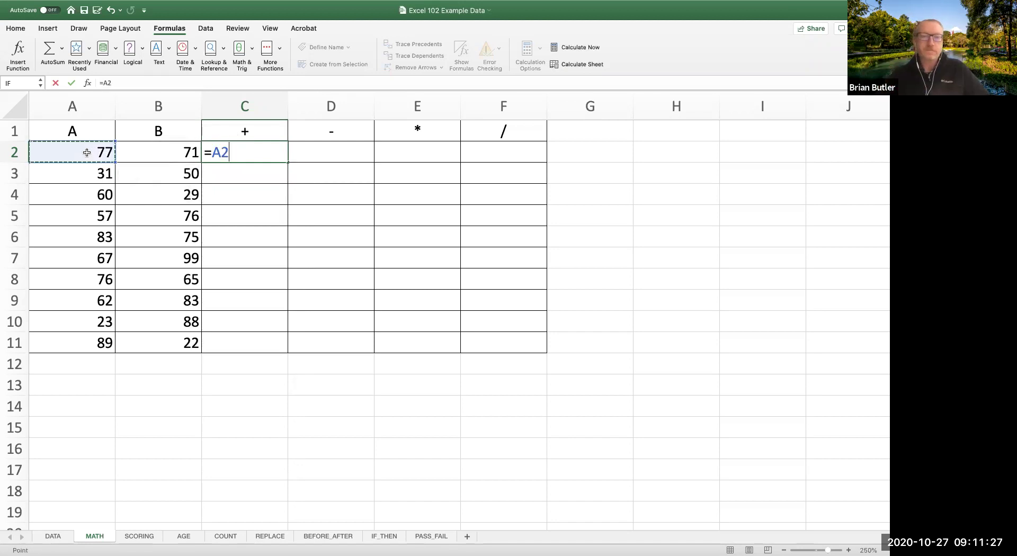
type("+")
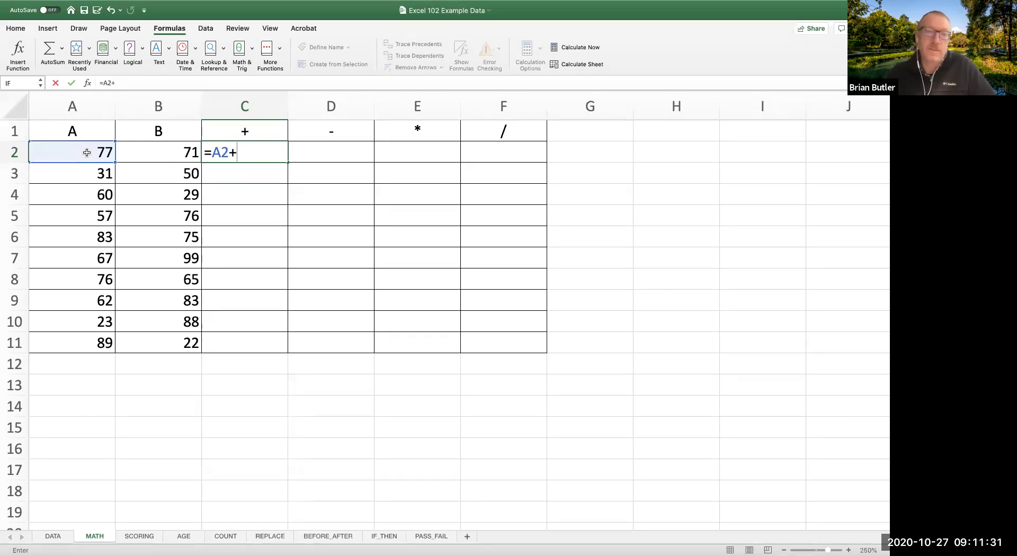
left_click(147, 154)
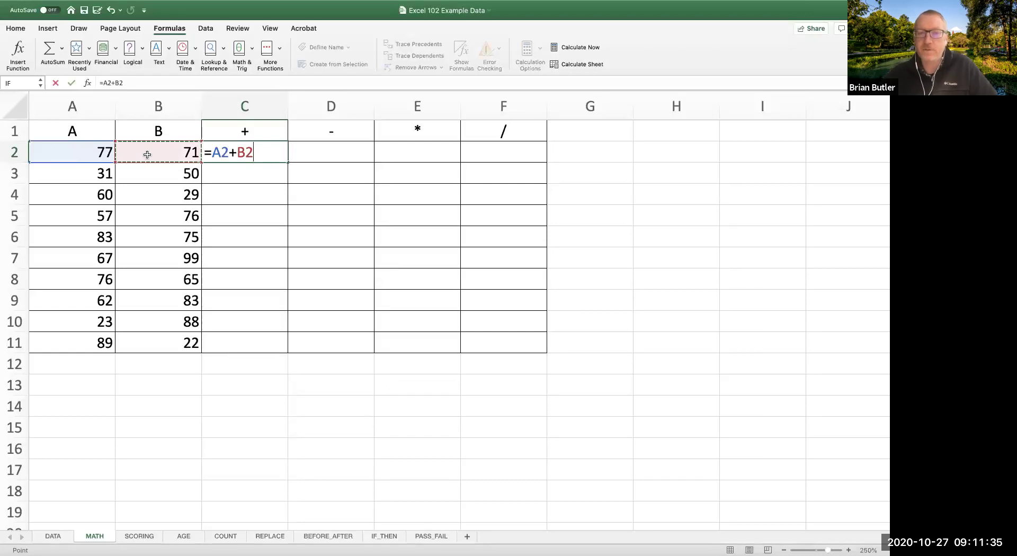
key("Return")
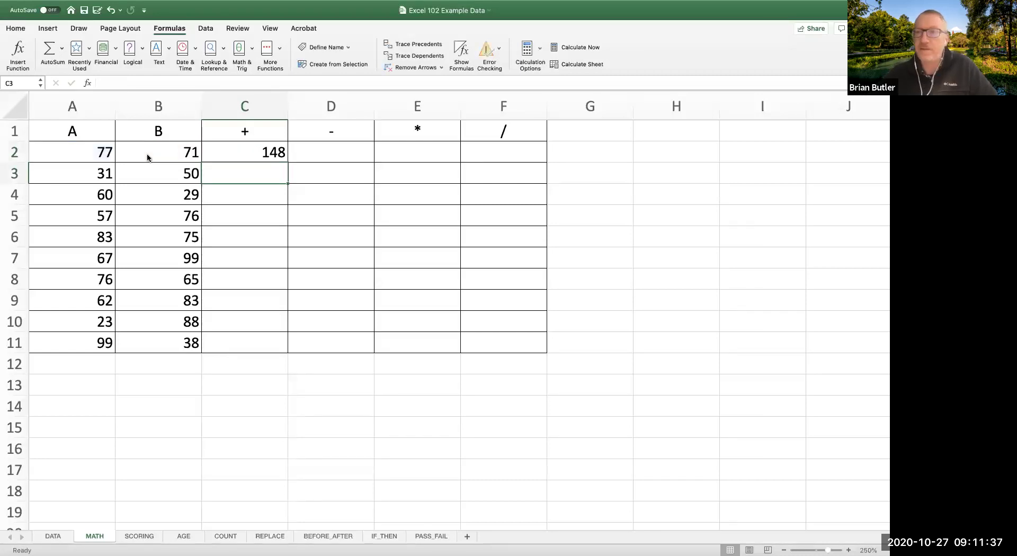
left_click(220, 154)
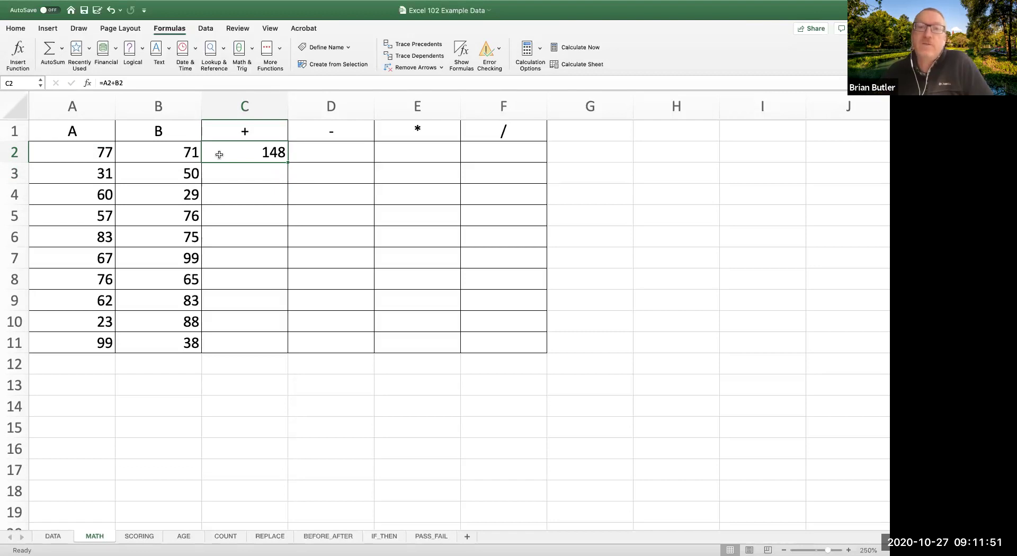
Step: Enter the formula =A3+B3 in cell C3 to add the second row's two values
left_click(226, 169)
left_click(90, 173)
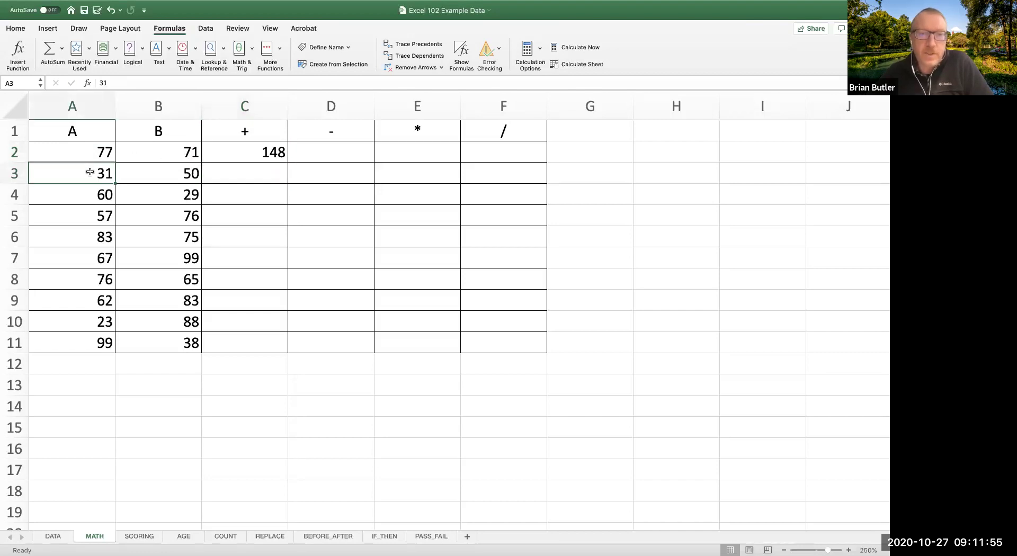
left_click(140, 170)
left_click(143, 191)
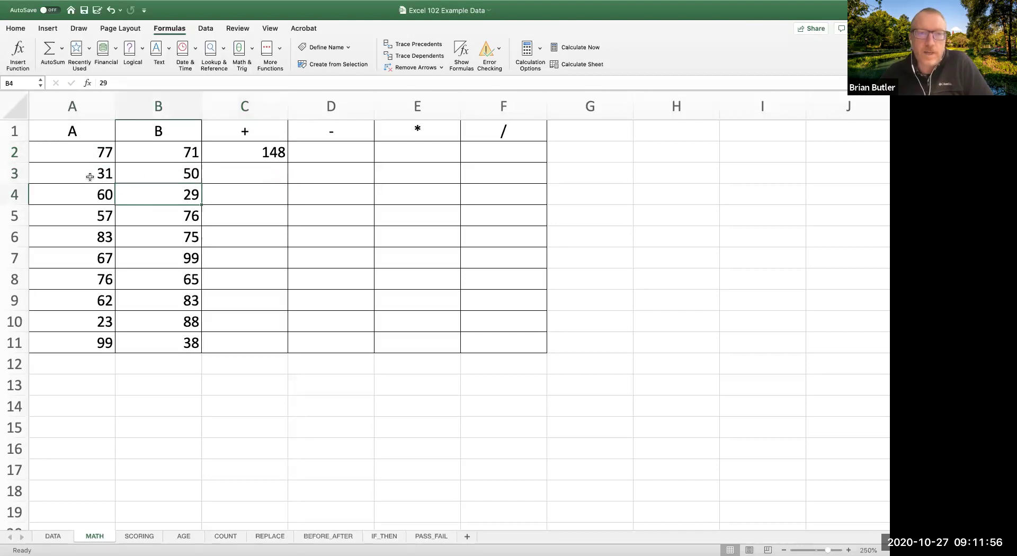
left_click(270, 173)
type("=")
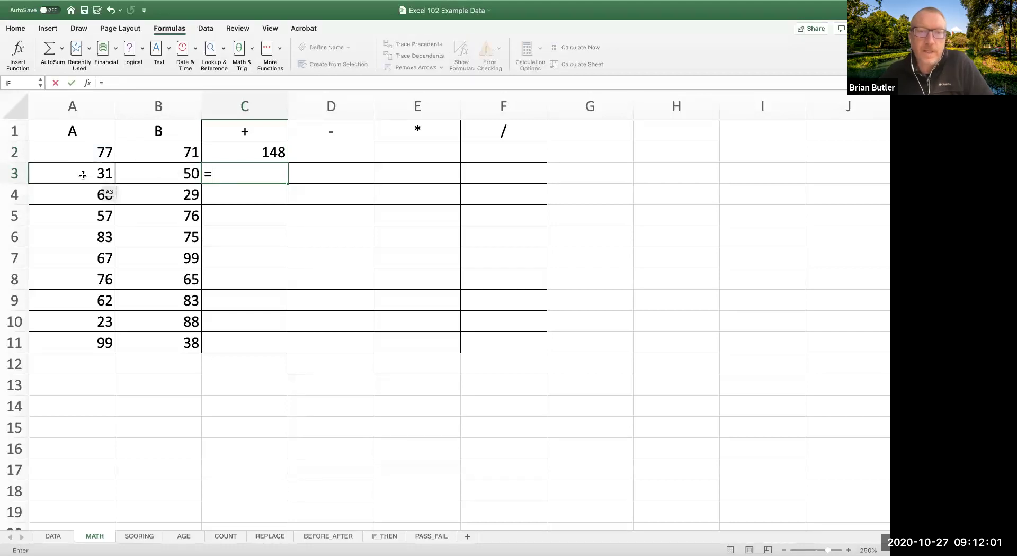
left_click(83, 175)
type("+")
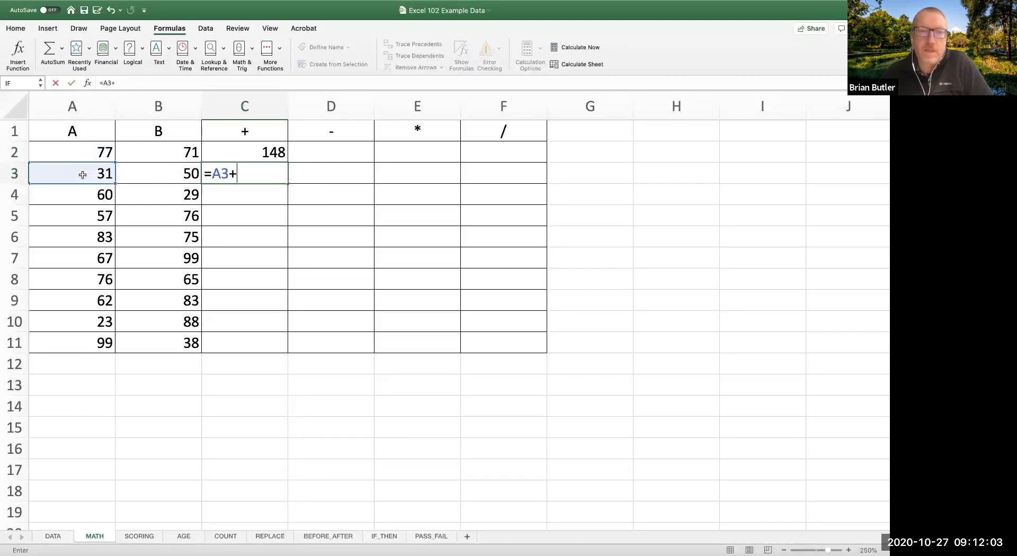
left_click(142, 172)
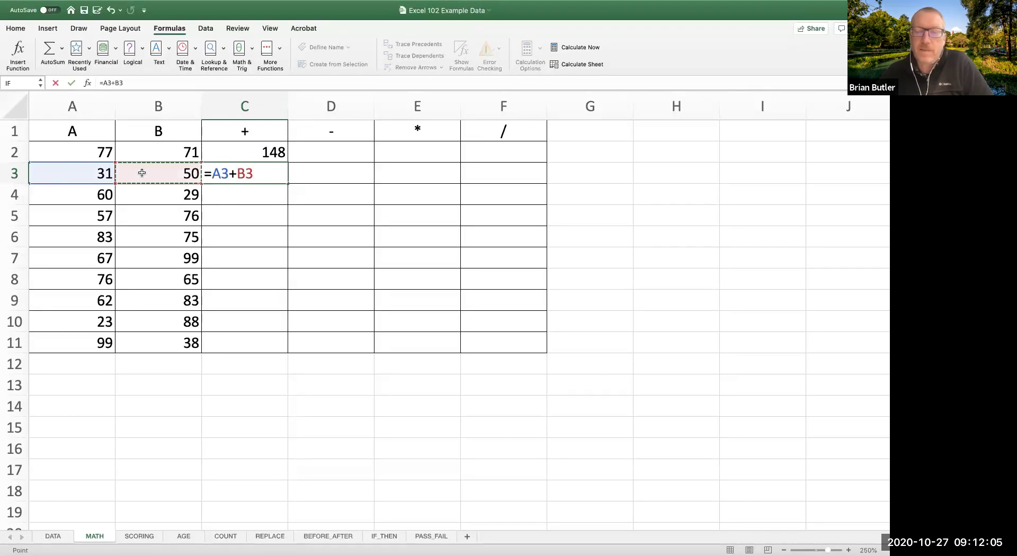
key("Return")
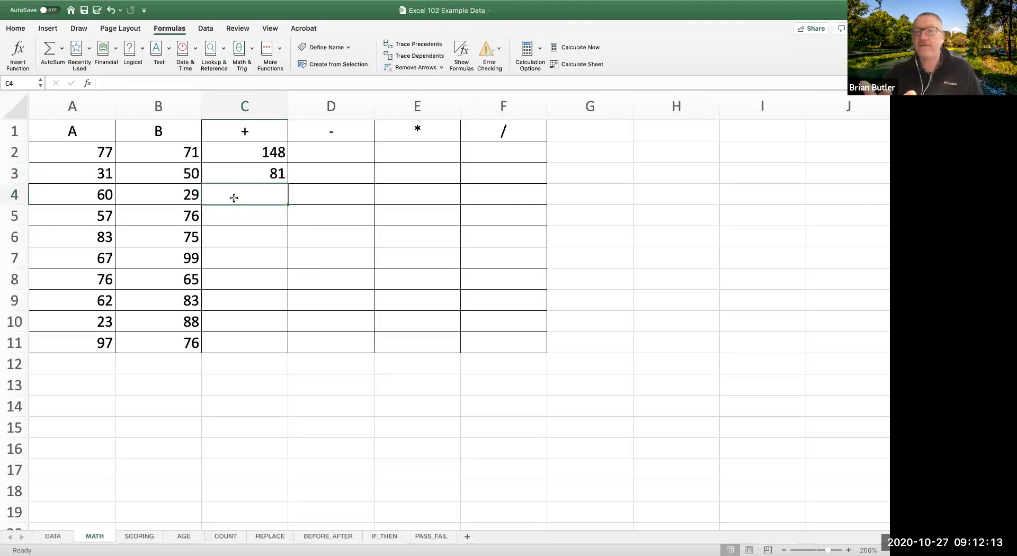
Step: Enter =B5+A9 in cell C4 to add values from different rows, and clear that cell again
type("=")
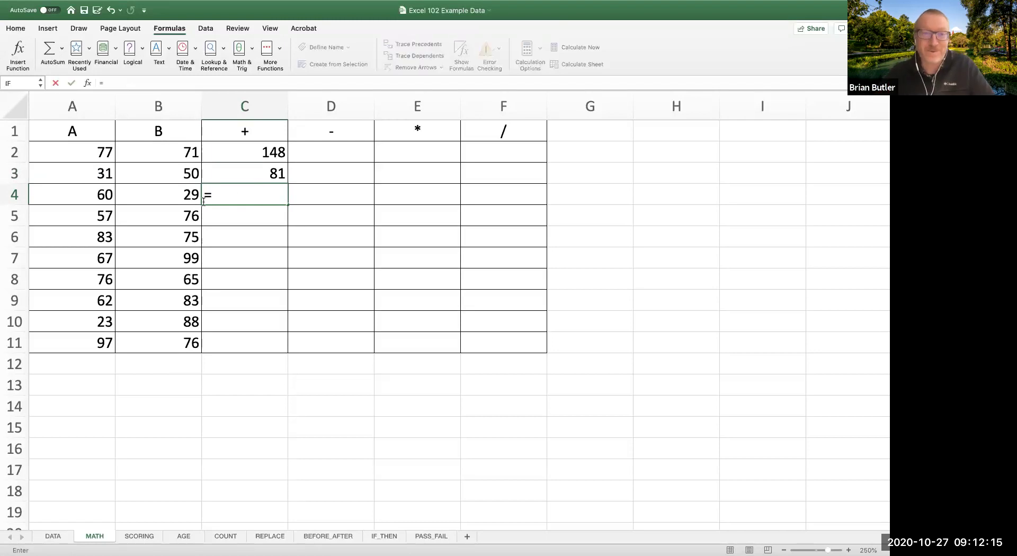
left_click(89, 299)
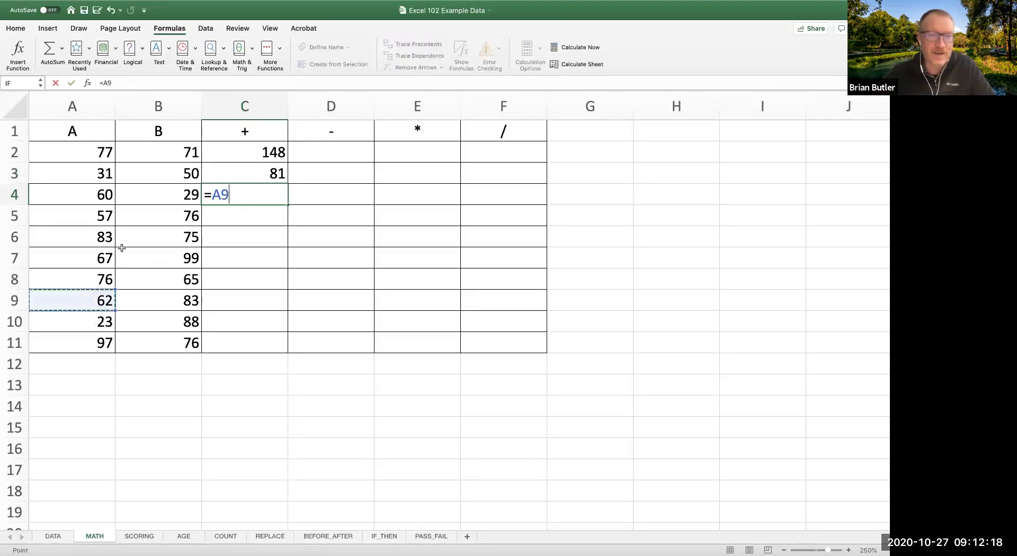
left_click(142, 217)
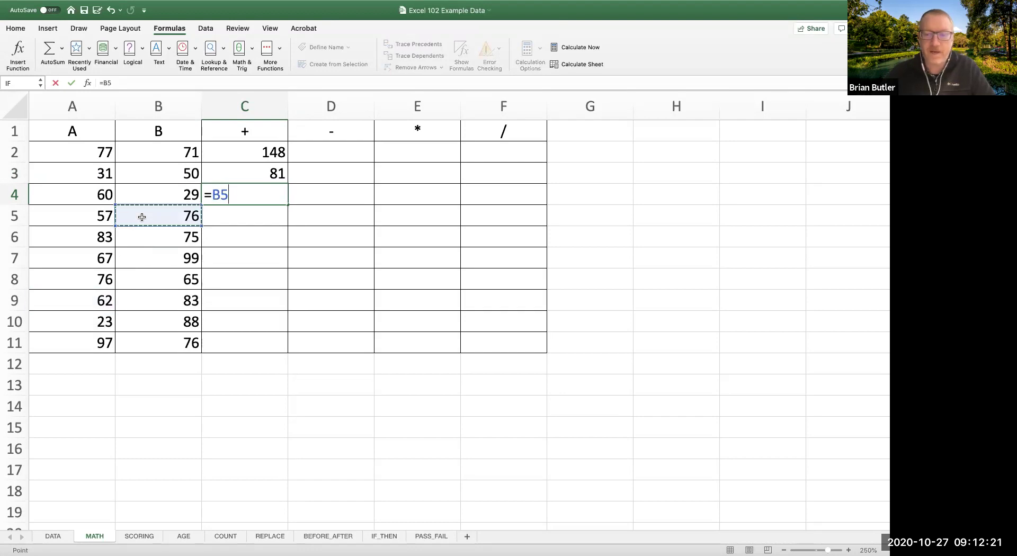
type("+")
left_click(68, 297)
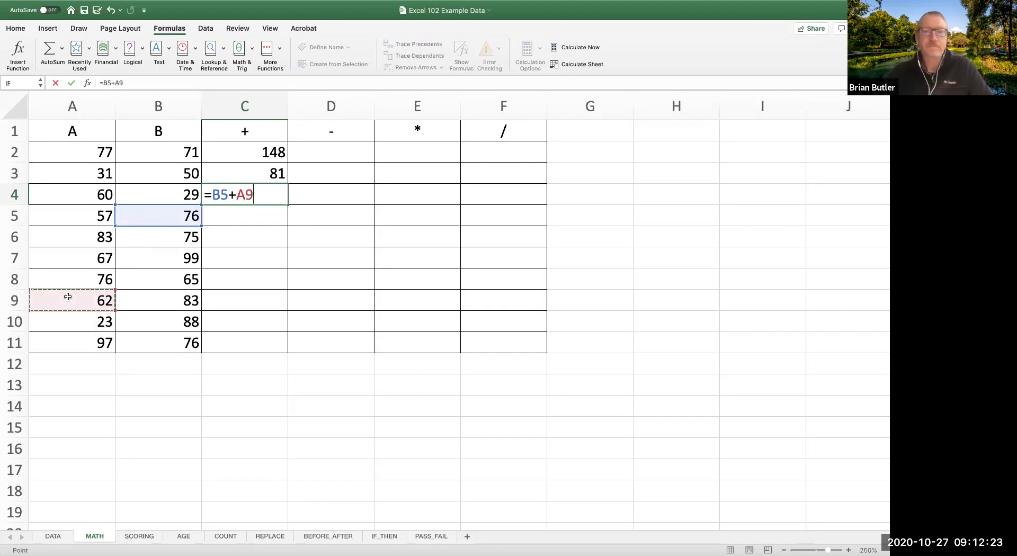
key("Return")
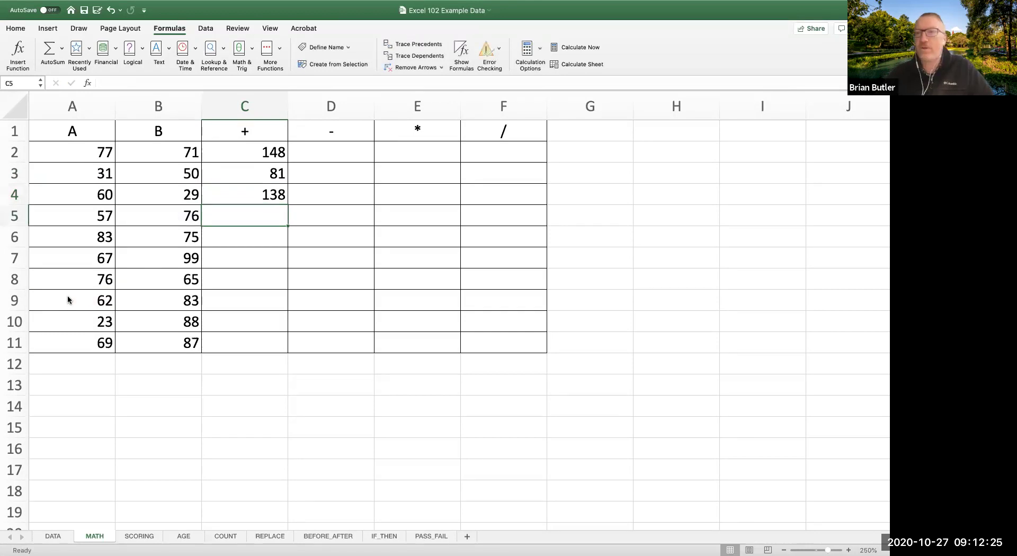
left_click(256, 198)
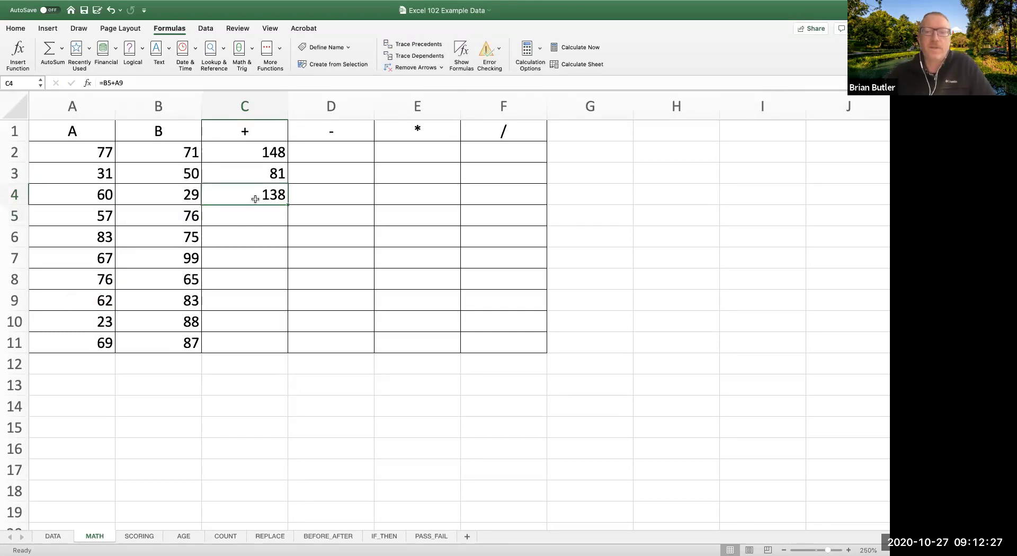
key("Delete")
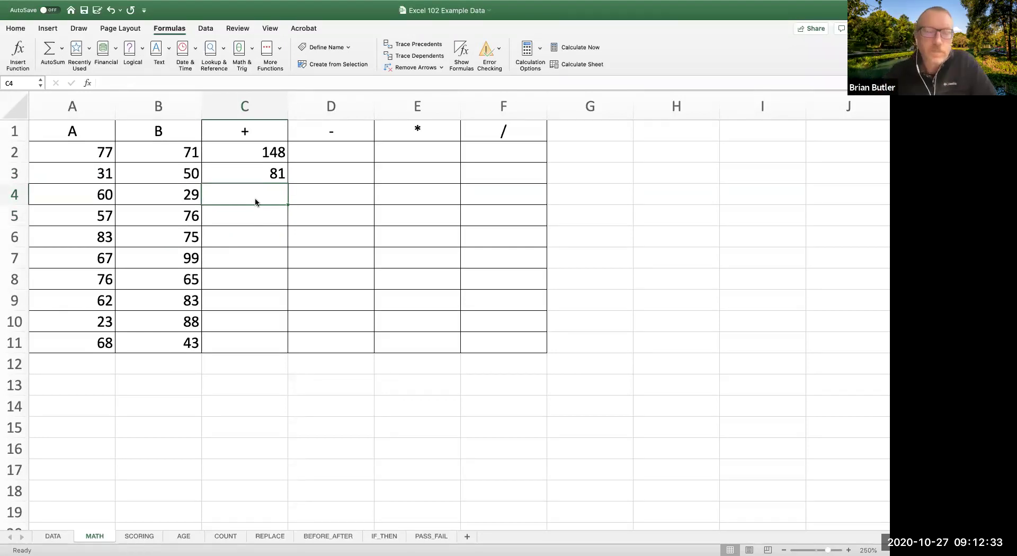
Step: Fill the addition formula from cell C3 down through C11
left_click(256, 172)
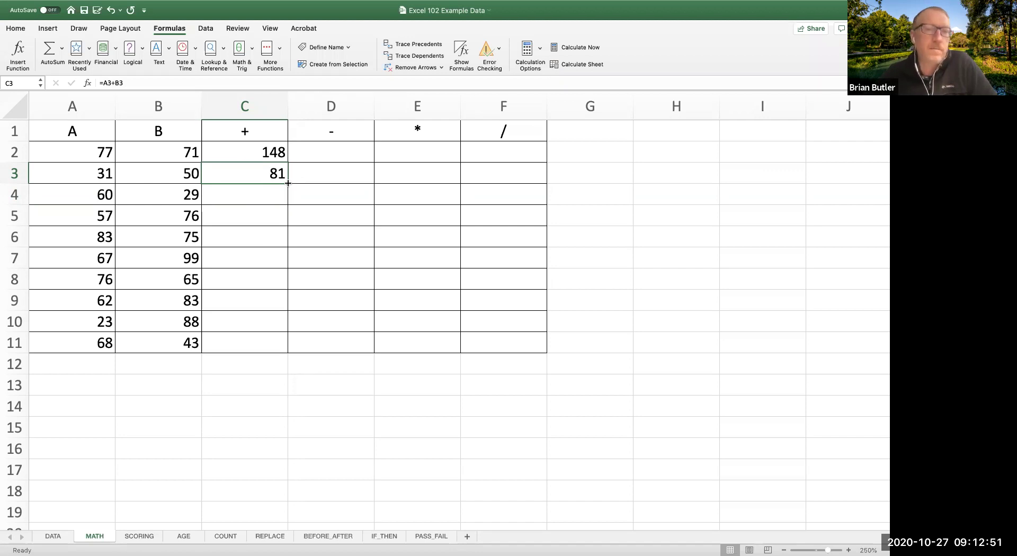
left_click_drag(288, 183, 266, 343)
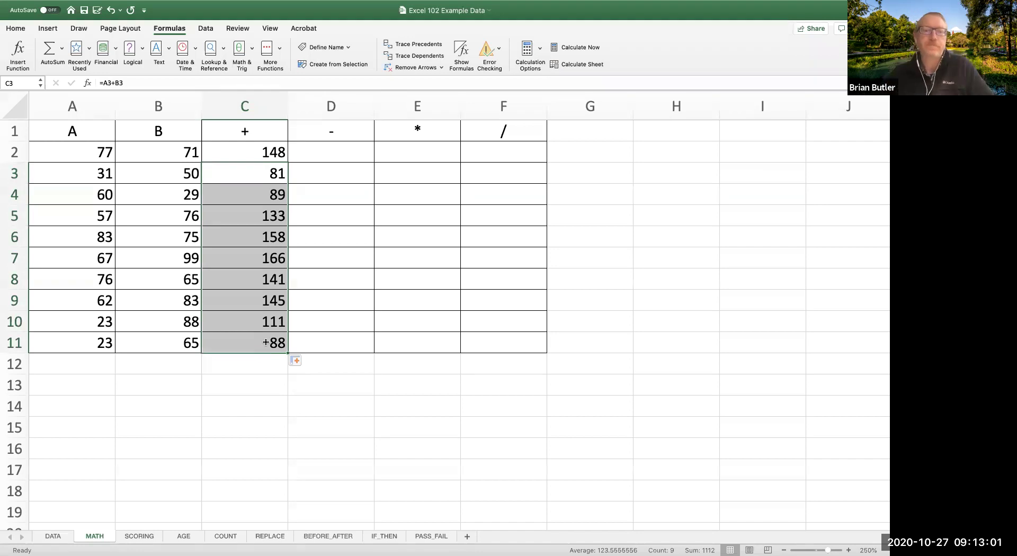
left_click(341, 373)
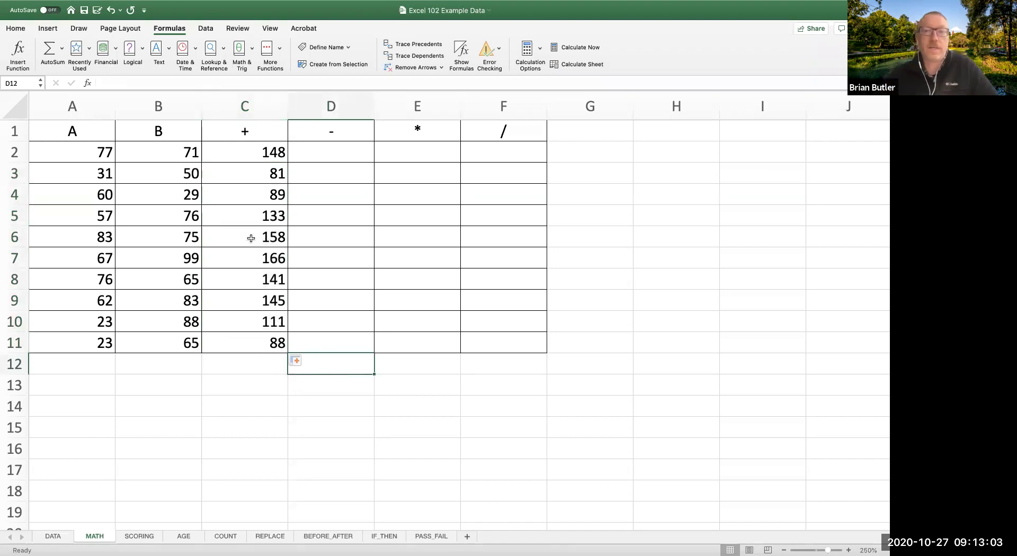
Step: Enter the formula =A2-B2 in cell D2 to subtract the first row's B value from its A value
left_click(305, 156)
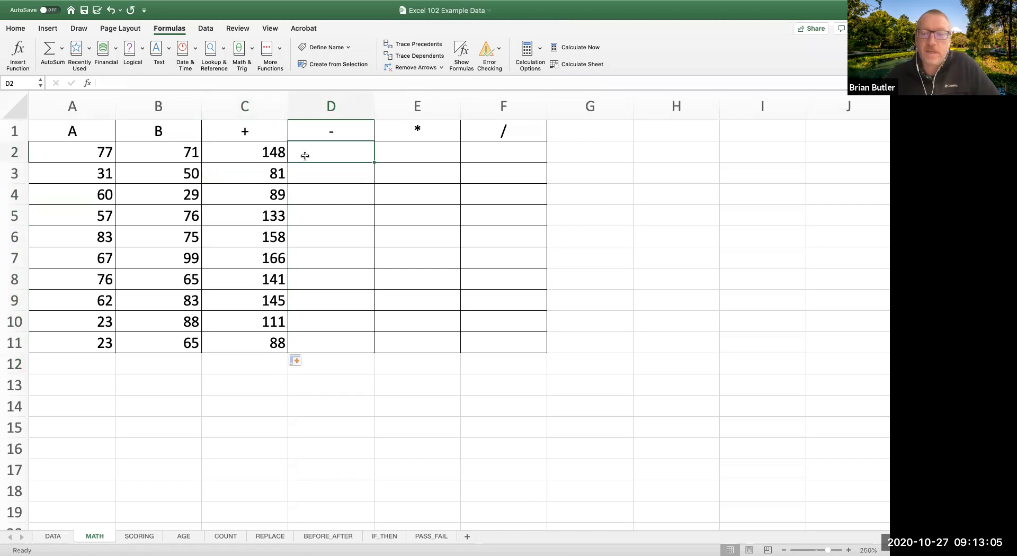
type("=")
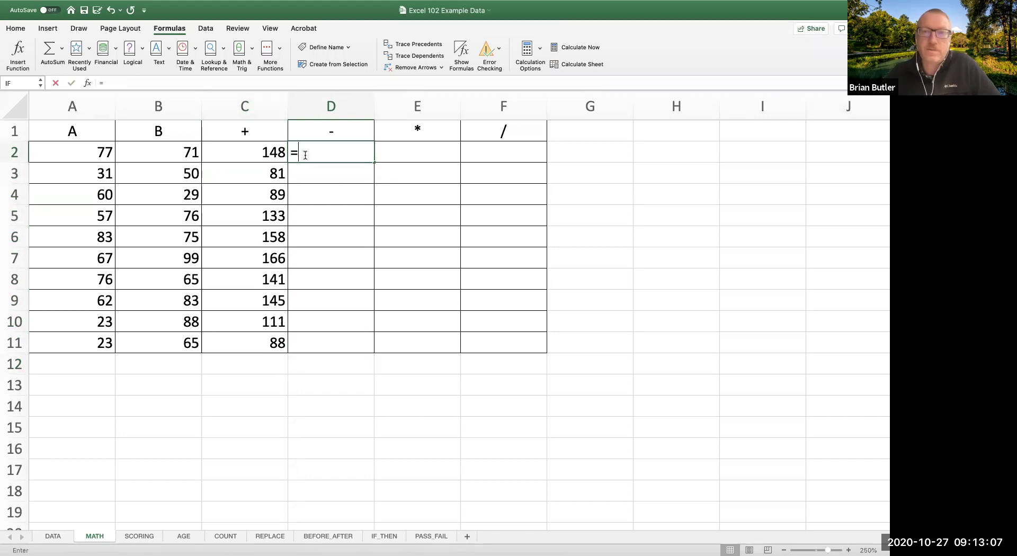
left_click(93, 152)
type("-")
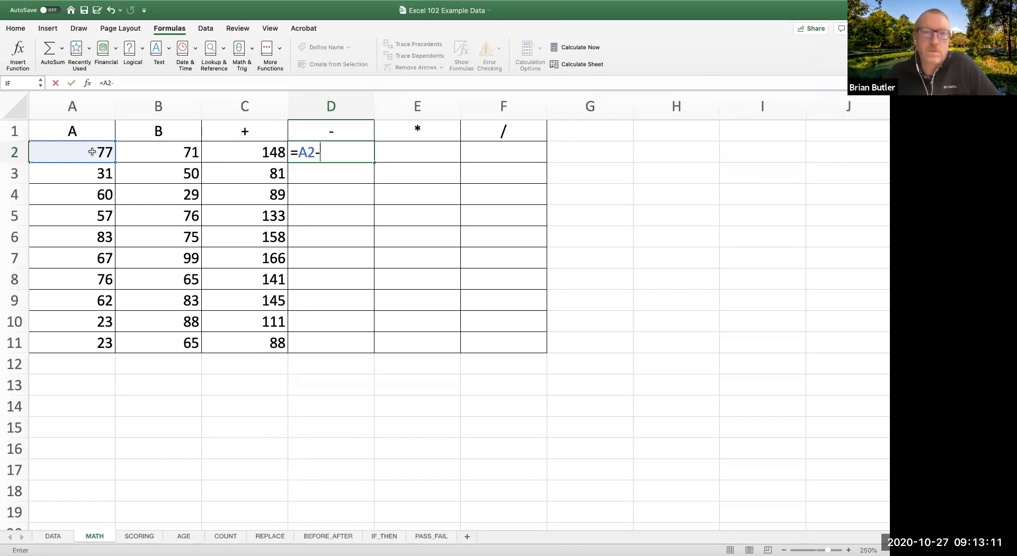
left_click(165, 149)
key("Return")
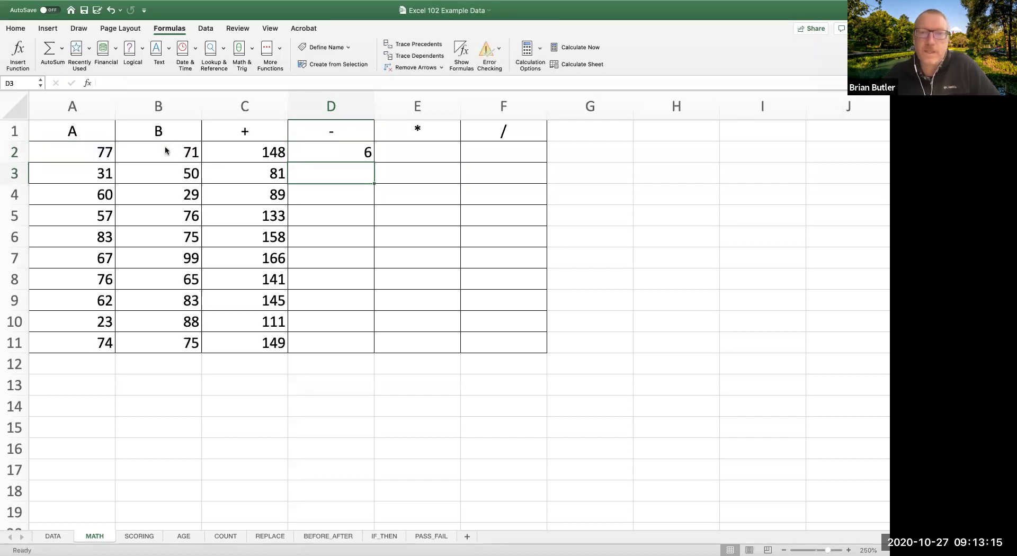
Step: Fill the subtraction formula from cell D2 down through D11 and inspect the formulas in D2 and D3
left_click(317, 153)
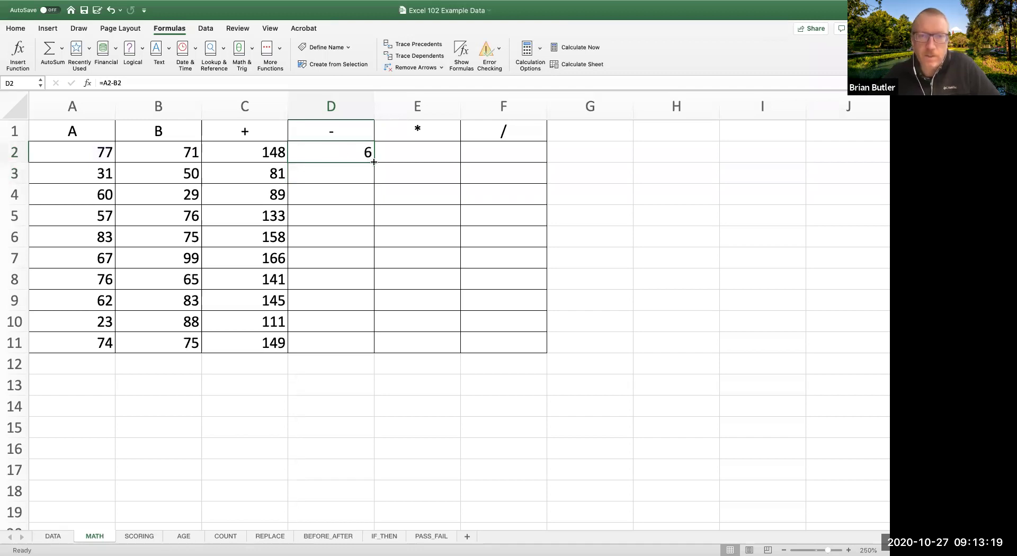
left_click_drag(375, 161, 364, 346)
left_click(475, 212)
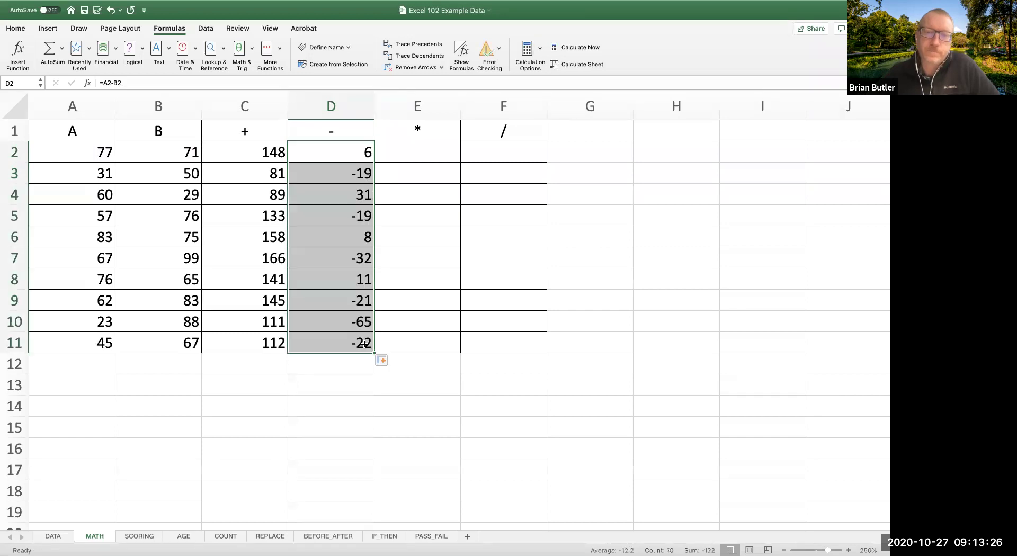
left_click(325, 377)
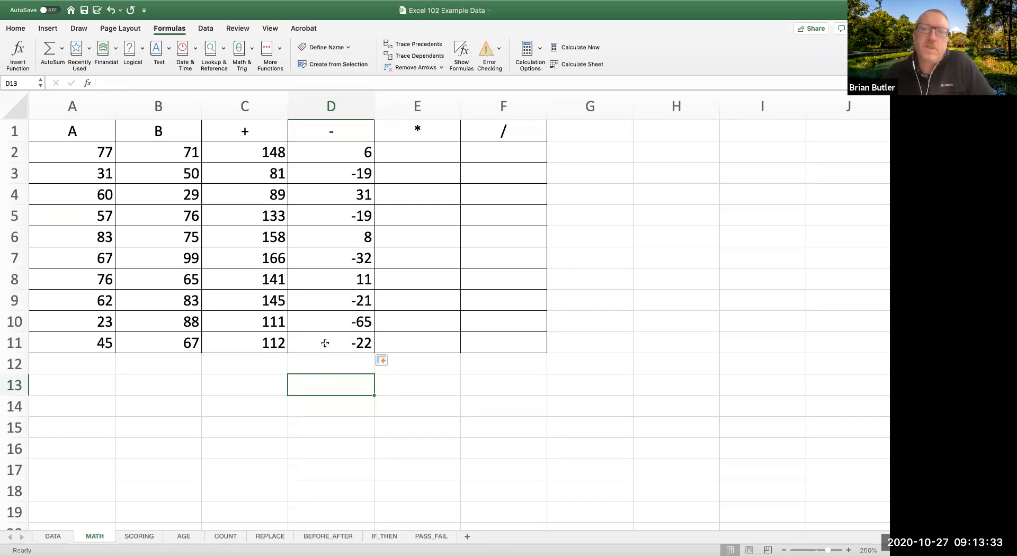
left_click(323, 172)
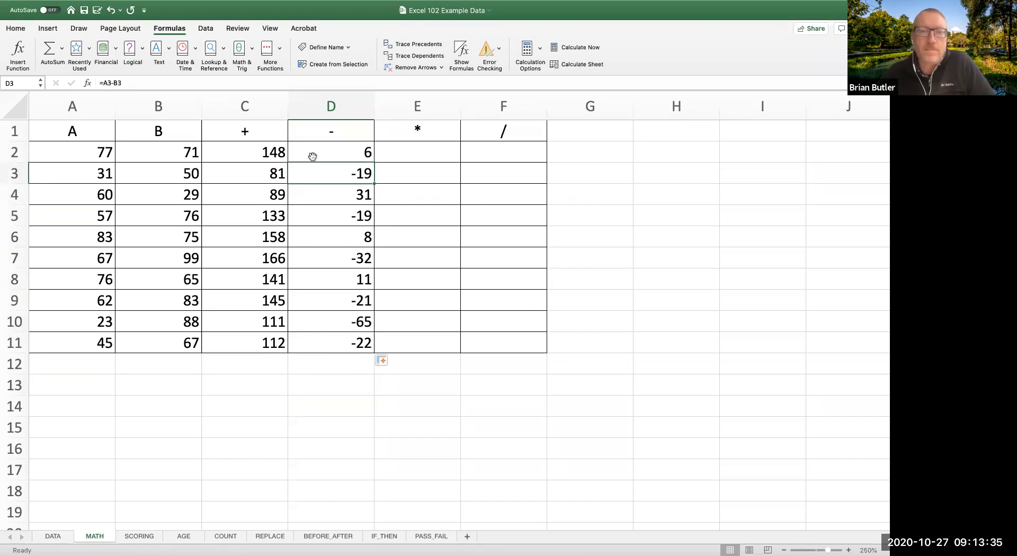
left_click(317, 153)
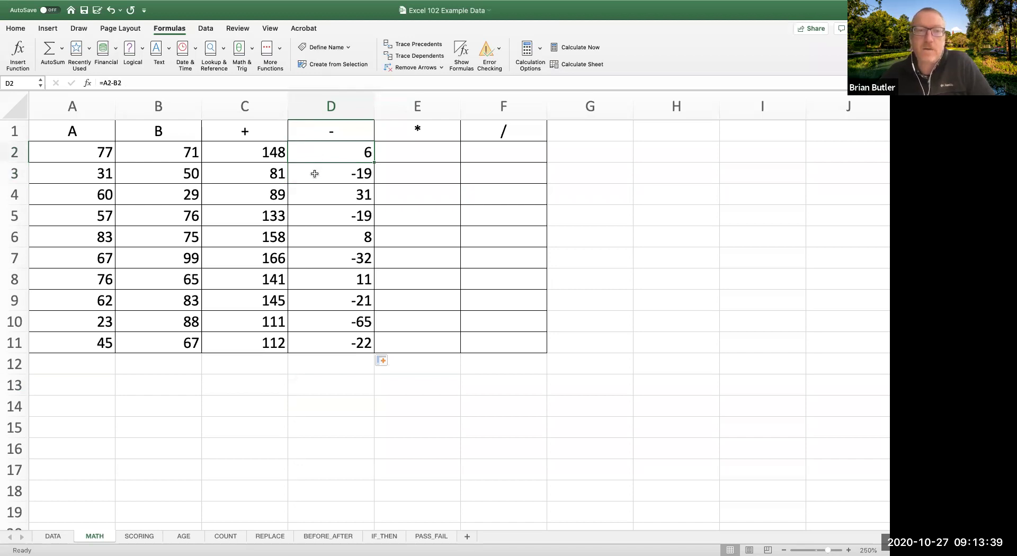
left_click(315, 174)
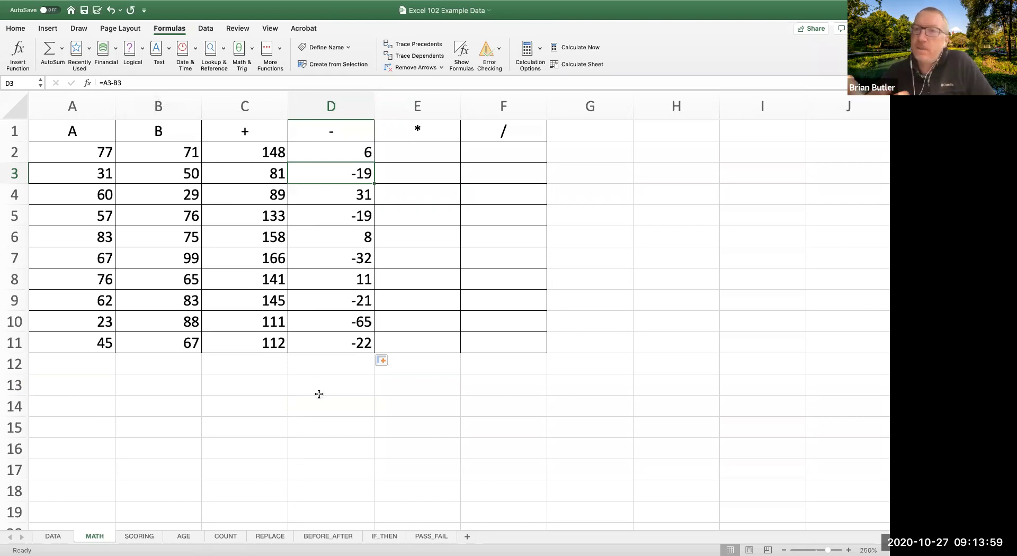
Step: Enter the formula =A2*B2 in cell E2 to multiply the first row's A and B values
left_click(415, 154)
type("=")
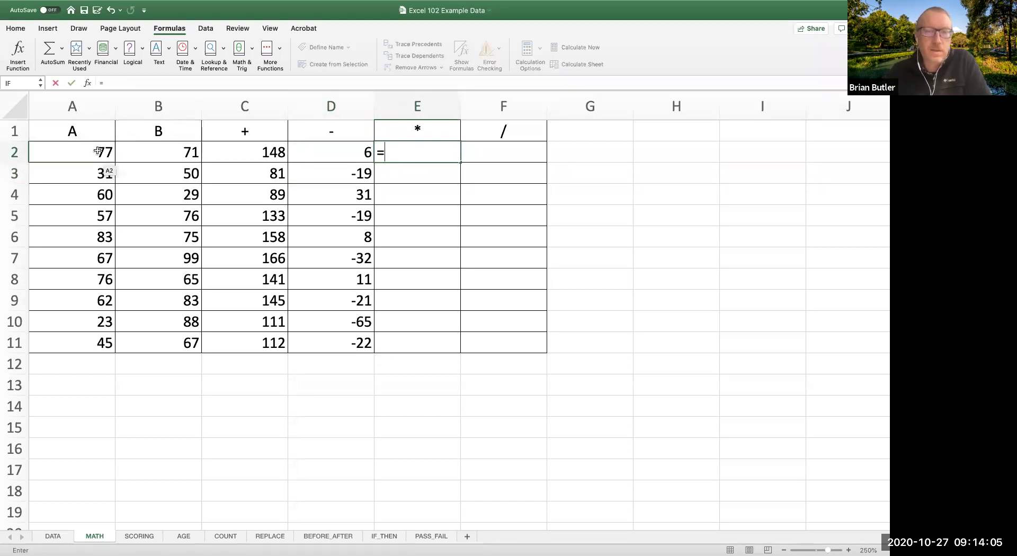
left_click(98, 152)
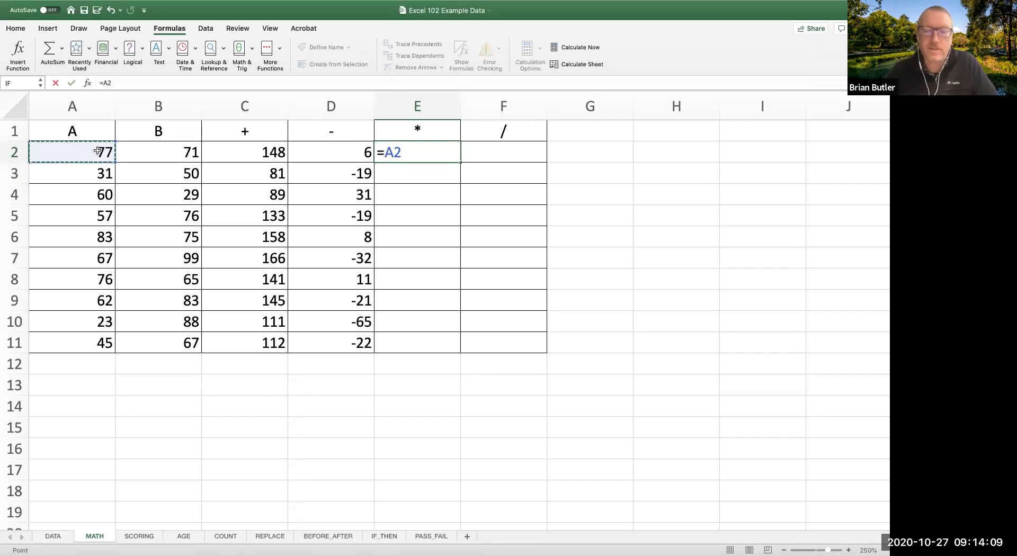
type("*")
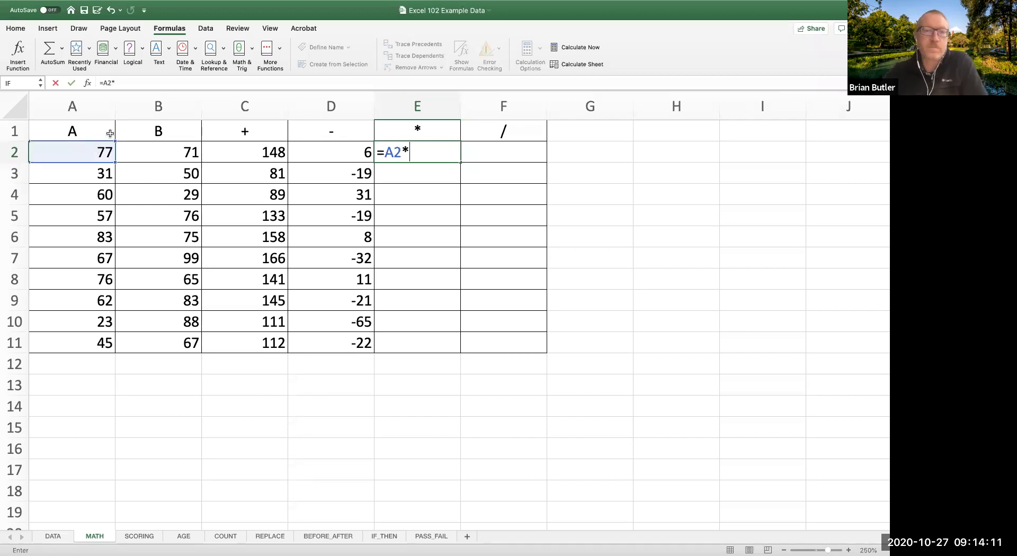
left_click(132, 152)
key("Return")
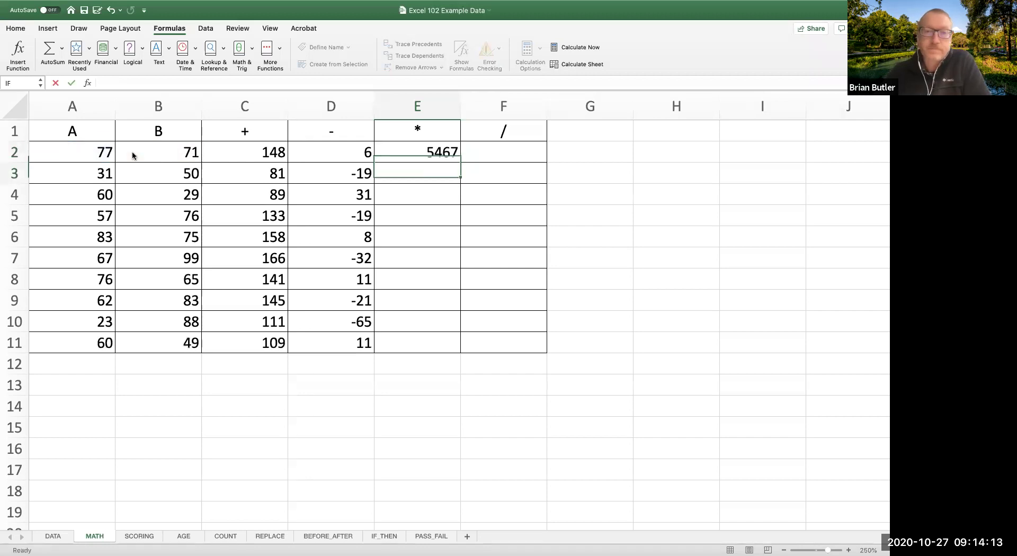
Step: Fill the multiplication formula from cell E2 down through E11 and inspect the formula in E11
left_click(423, 152)
left_click_drag(460, 162, 440, 347)
left_click(438, 346)
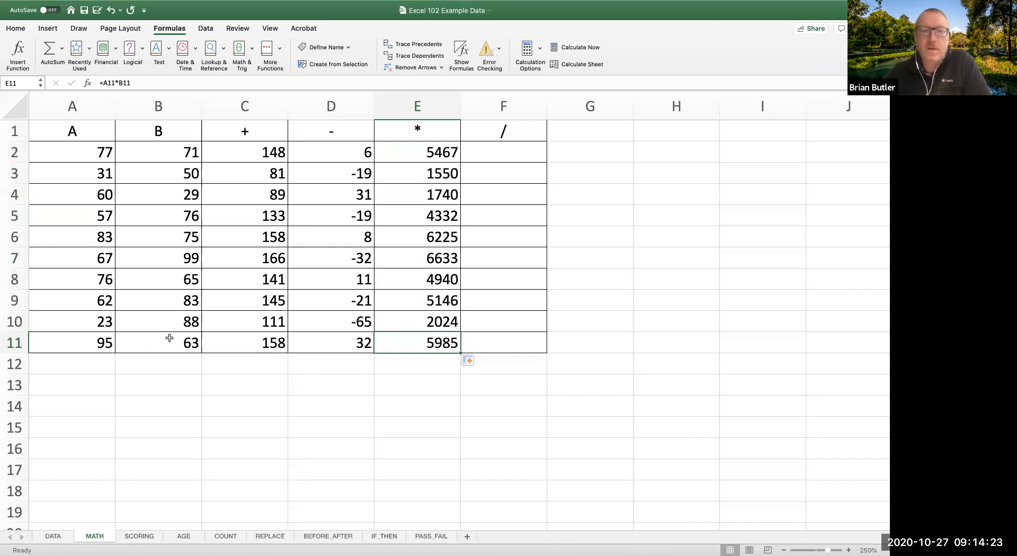
Step: Enter the formula =A2/B2 in cell F2 and fill it down through F11
left_click(526, 151)
type("=")
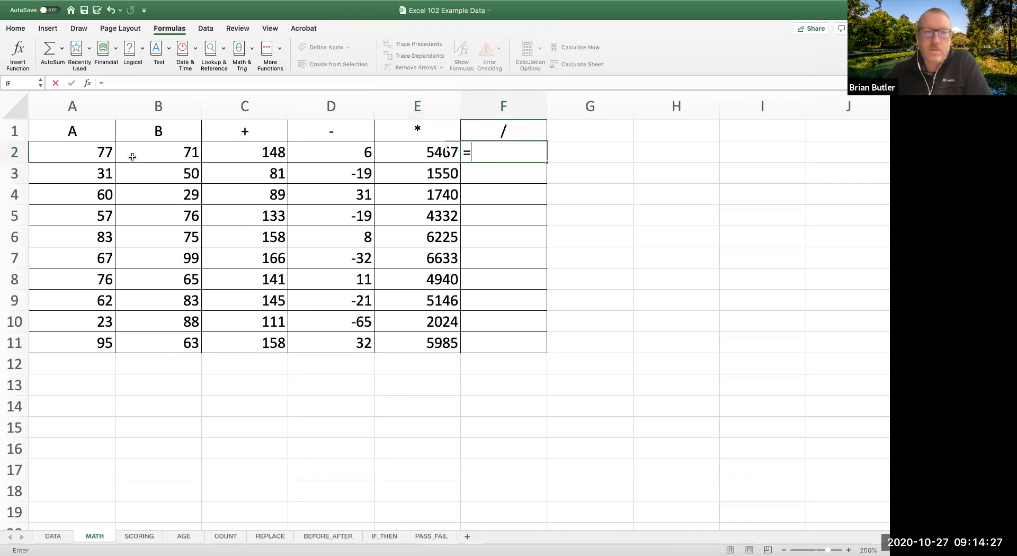
left_click(99, 148)
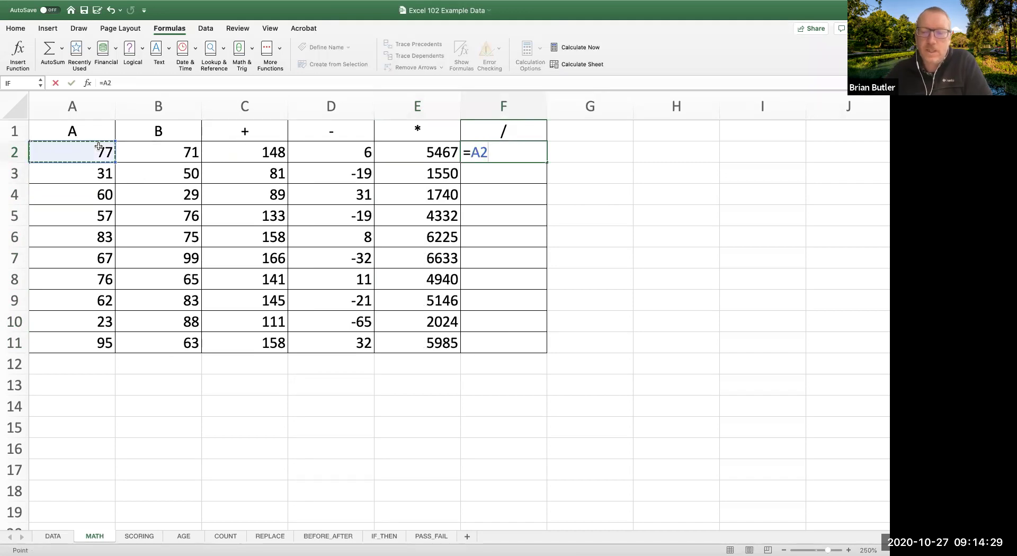
type("/")
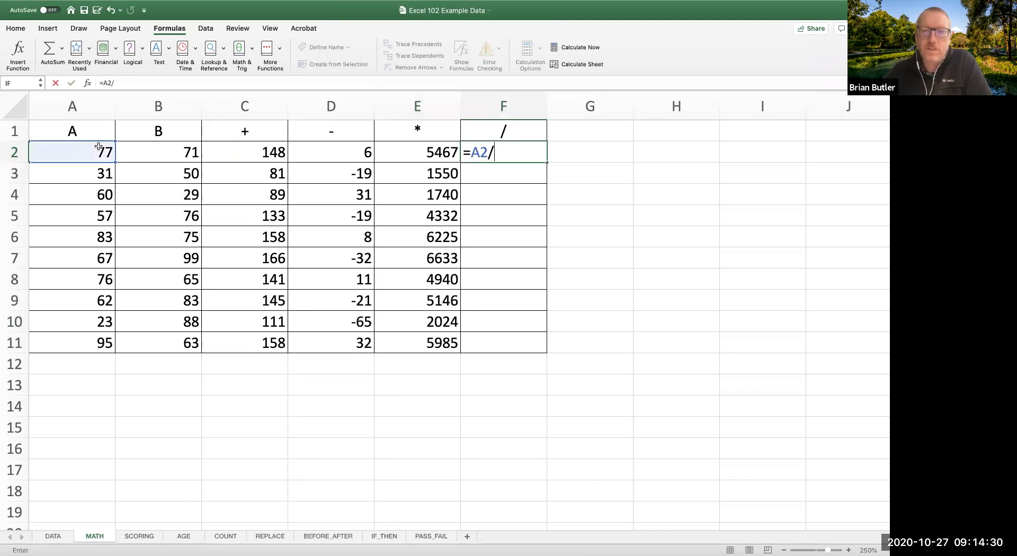
left_click(153, 155)
key("Return")
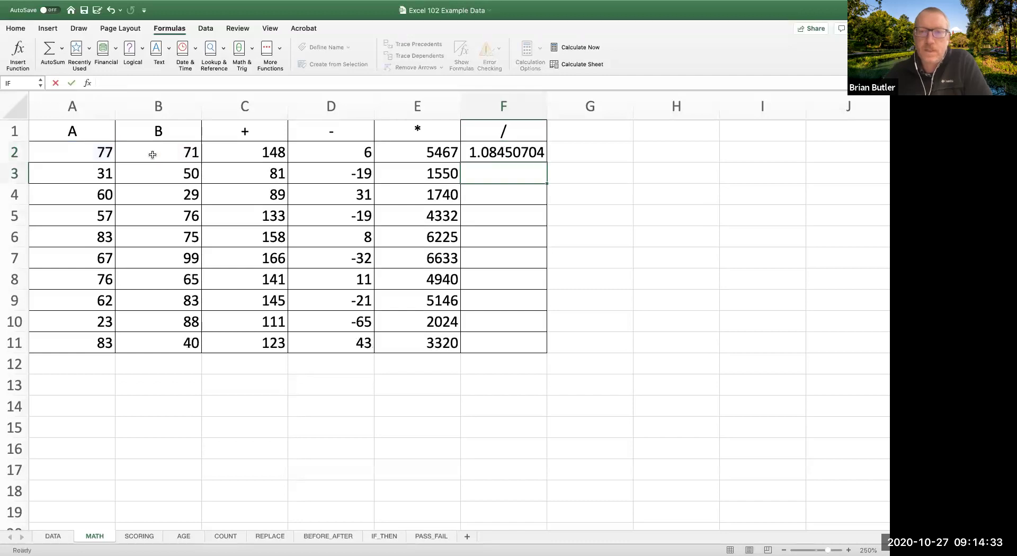
left_click(498, 150)
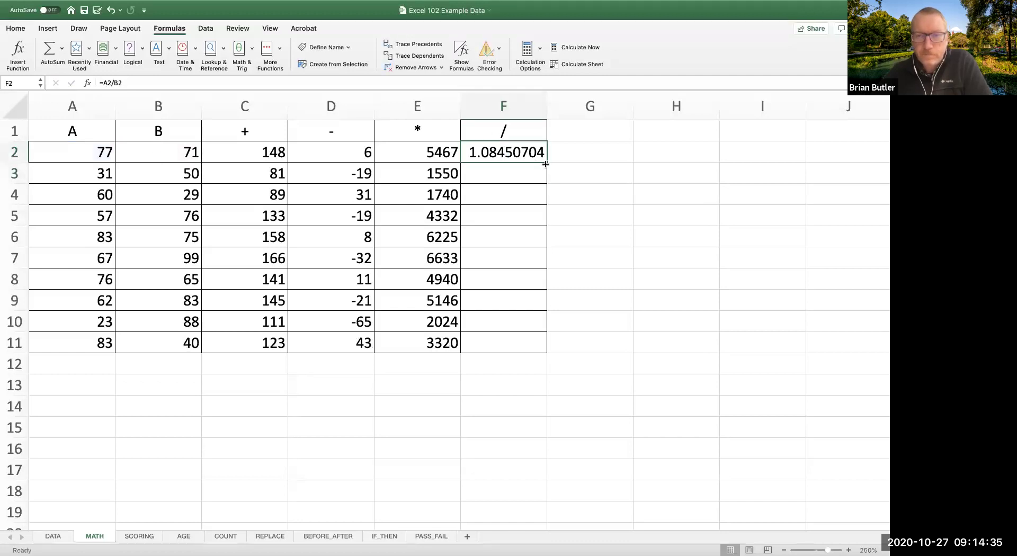
left_click_drag(546, 164, 541, 351)
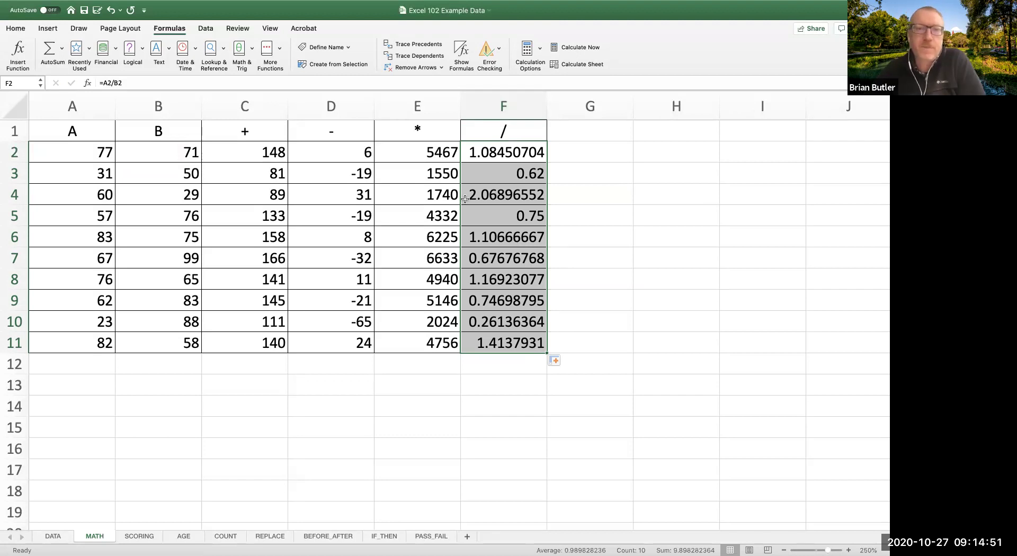
Step: Open the number format settings for the division results in F2:F11 and move the dialog up over the sheet
right_click(496, 251)
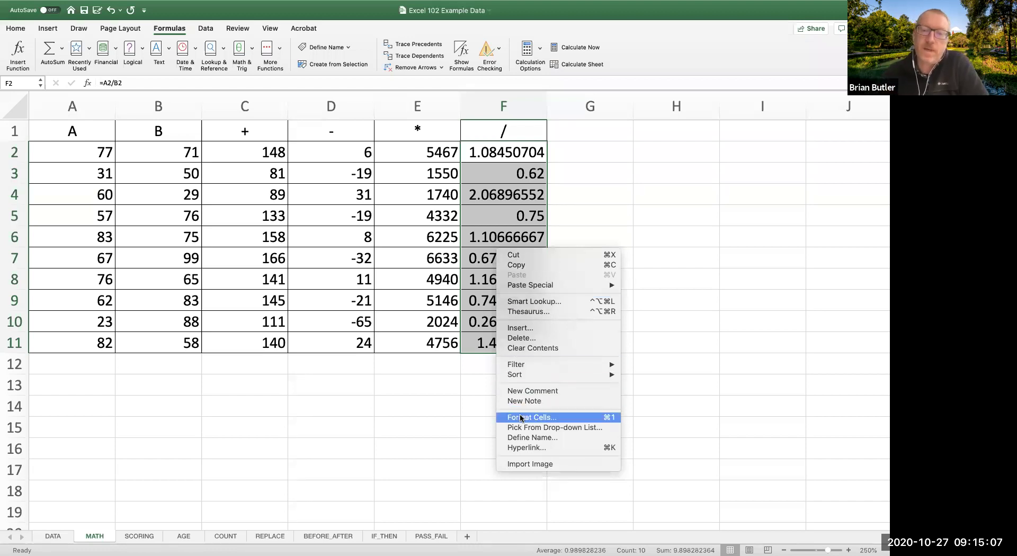
left_click(568, 418)
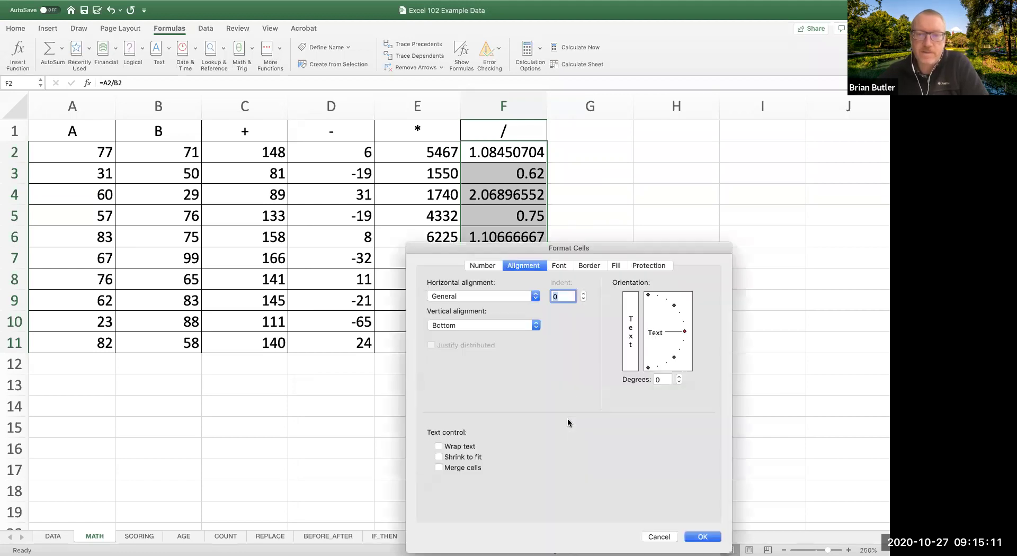
left_click(485, 266)
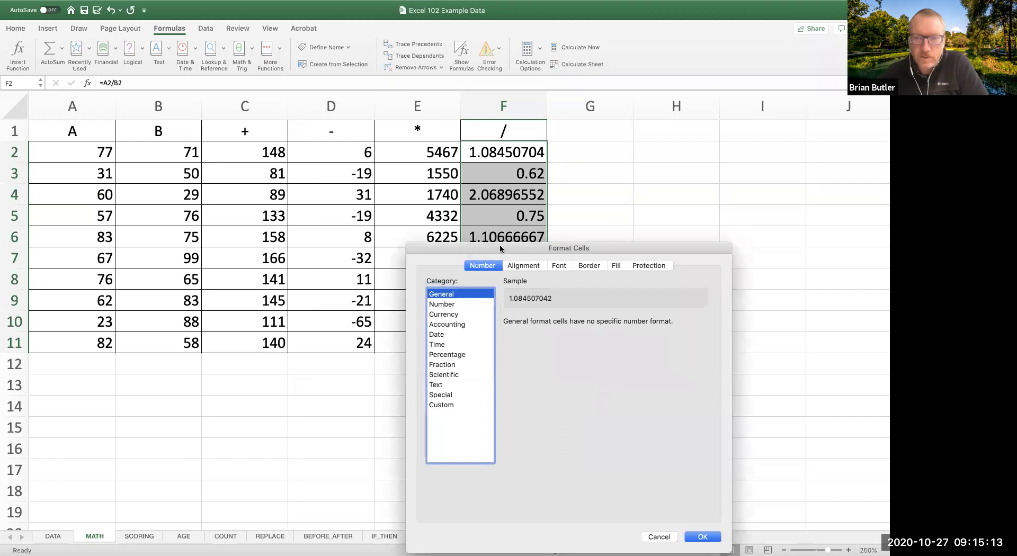
left_click_drag(500, 244, 463, 186)
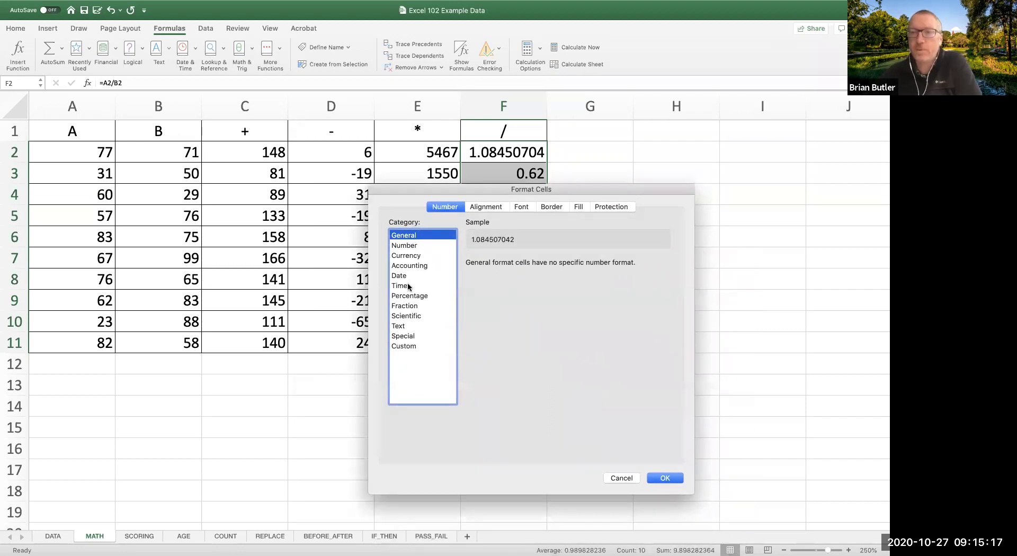
Step: Review the alignment, font, border, fill and protection options available for formatting cells
left_click(486, 207)
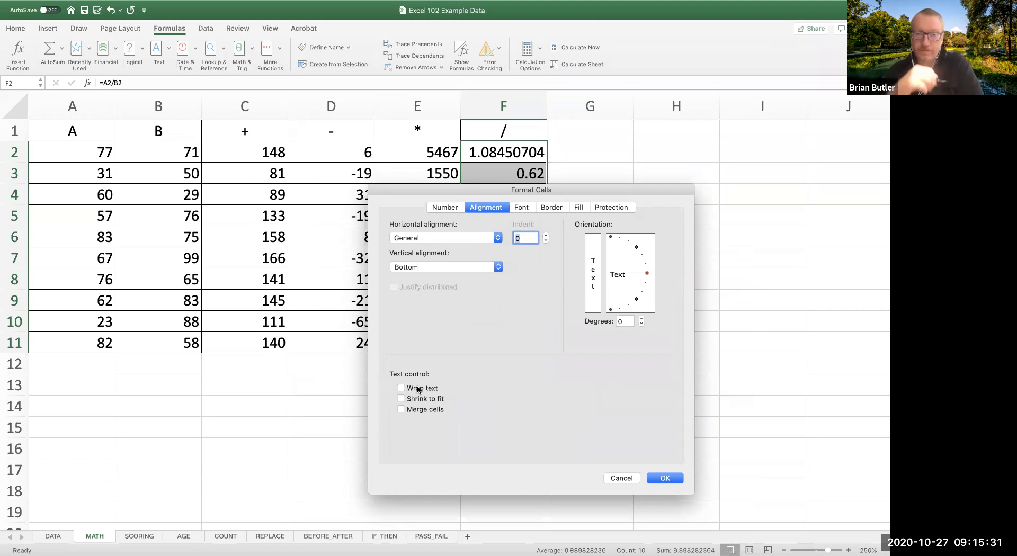
left_click(524, 208)
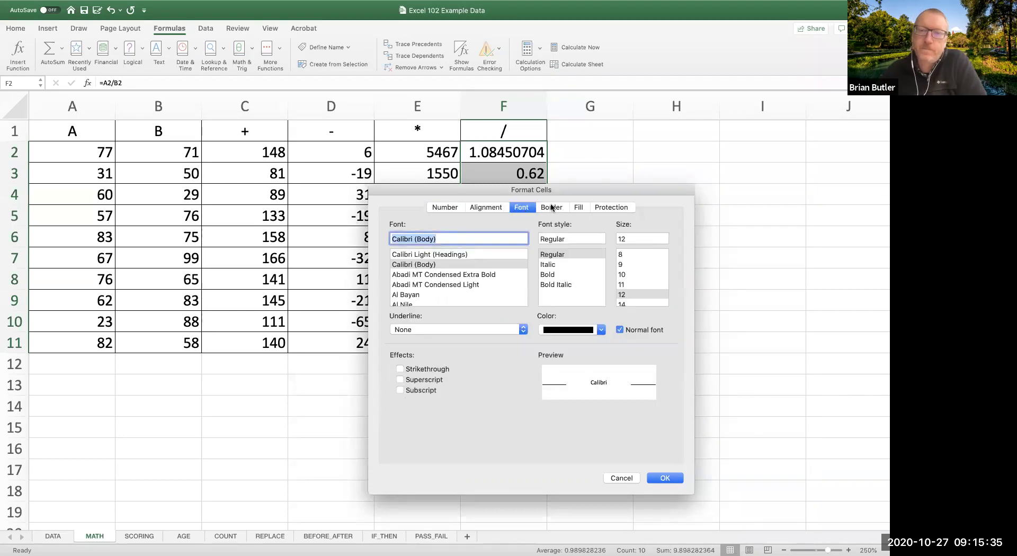
left_click(551, 207)
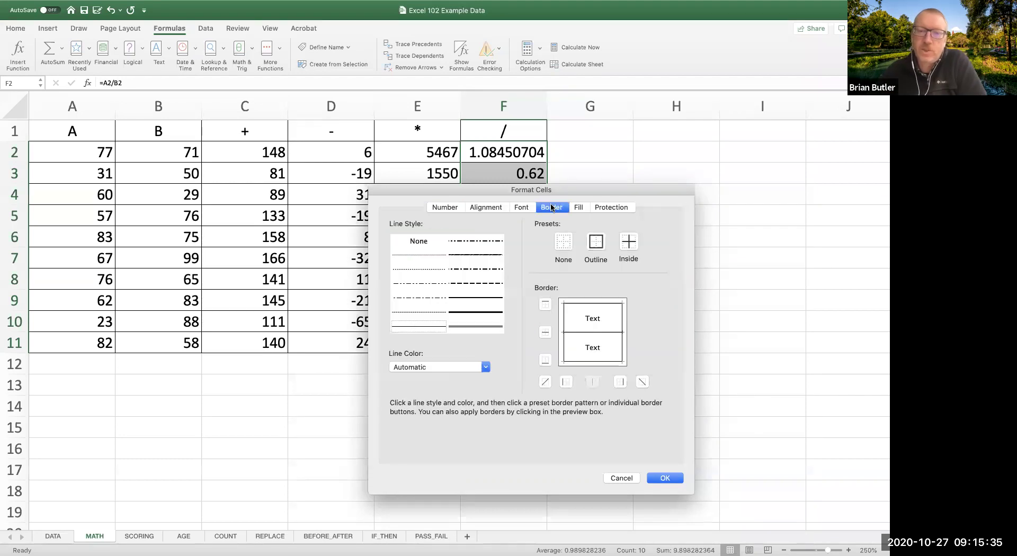
left_click(578, 208)
left_click(610, 207)
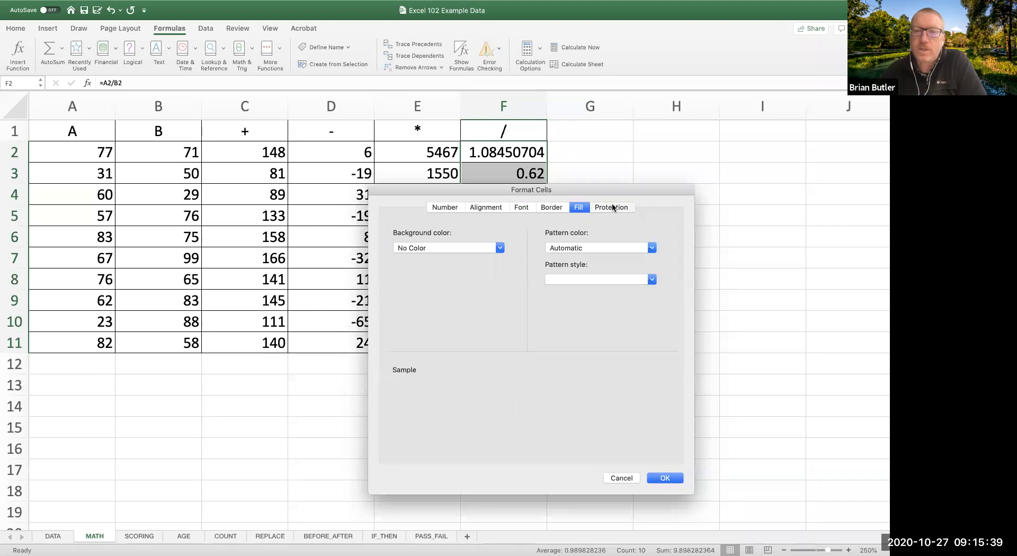
Step: Format the division results in F2:F11 as Number with 1 decimal place, and deselect the range
left_click(445, 207)
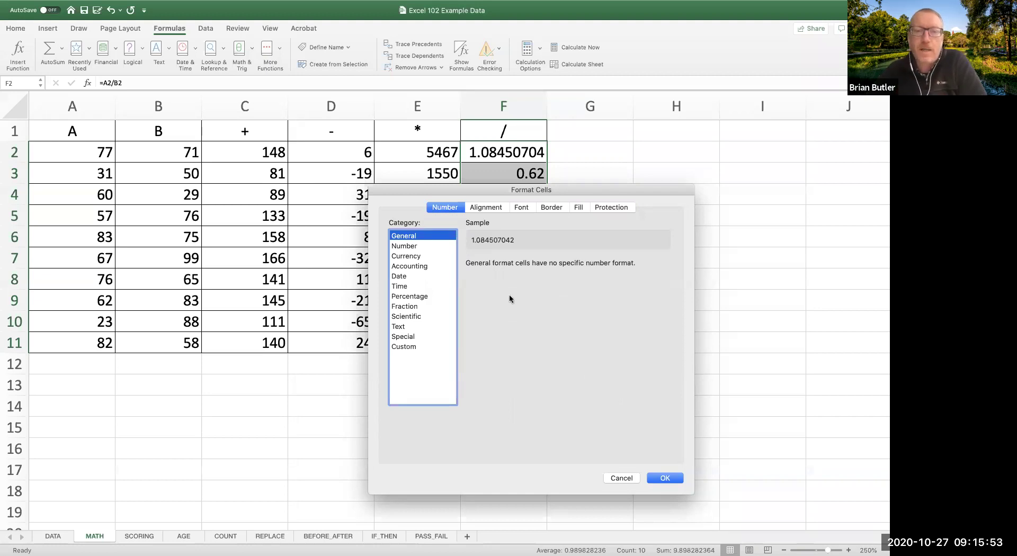
left_click(404, 246)
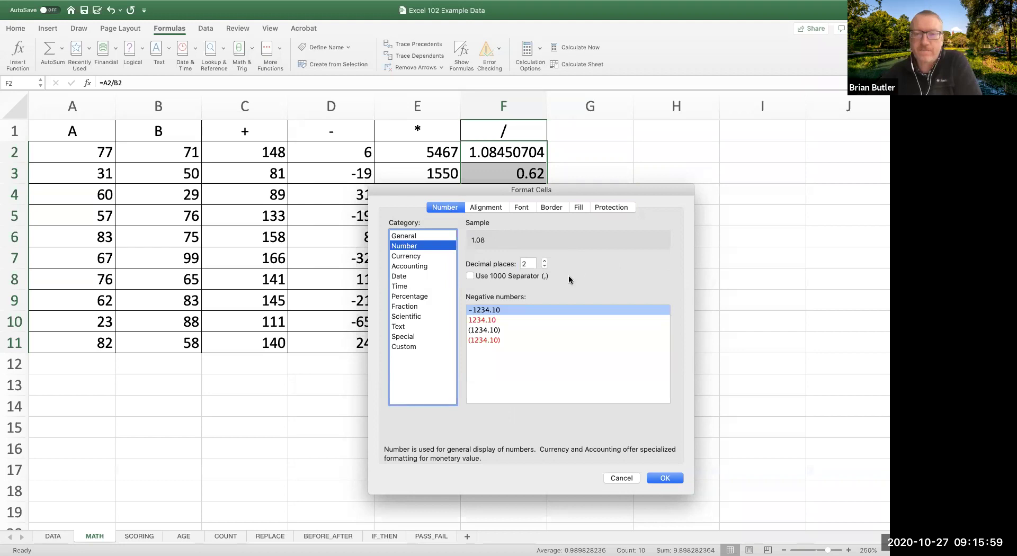
left_click(544, 267)
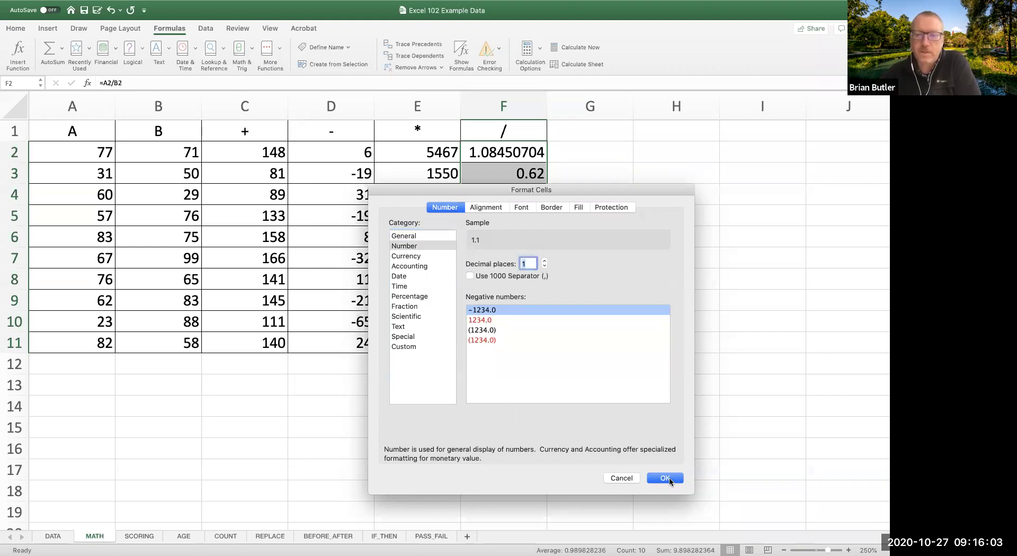
left_click(667, 478)
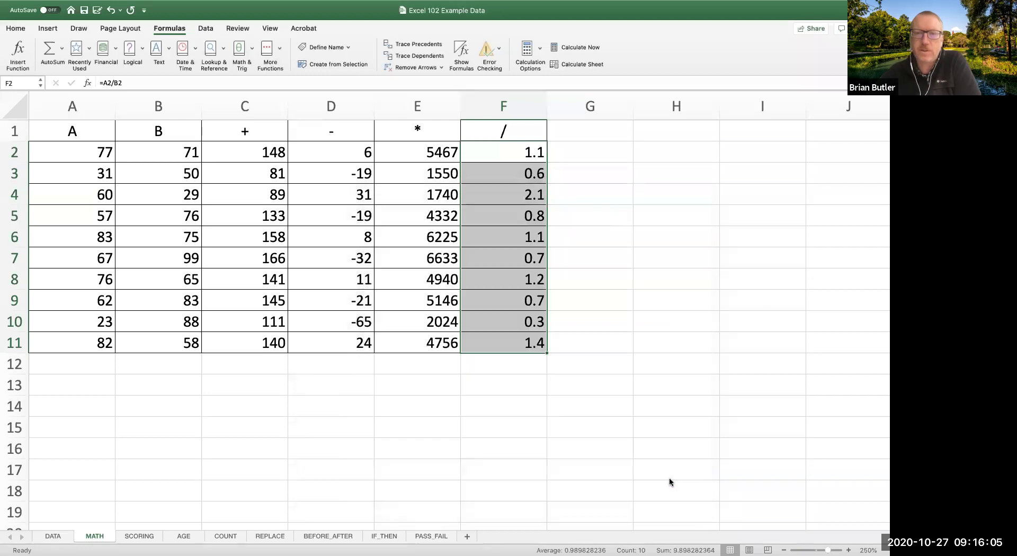
left_click(524, 391)
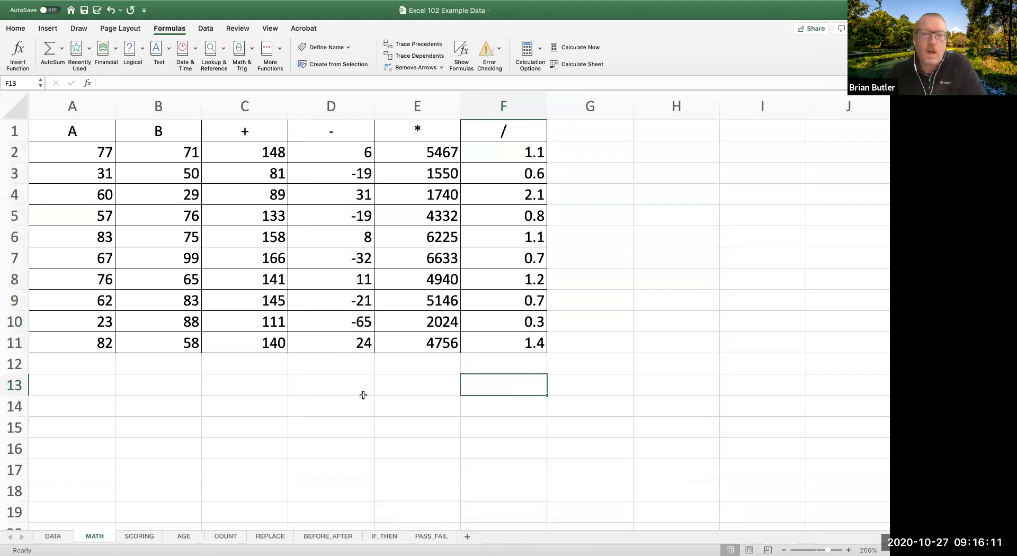
left_click(275, 367)
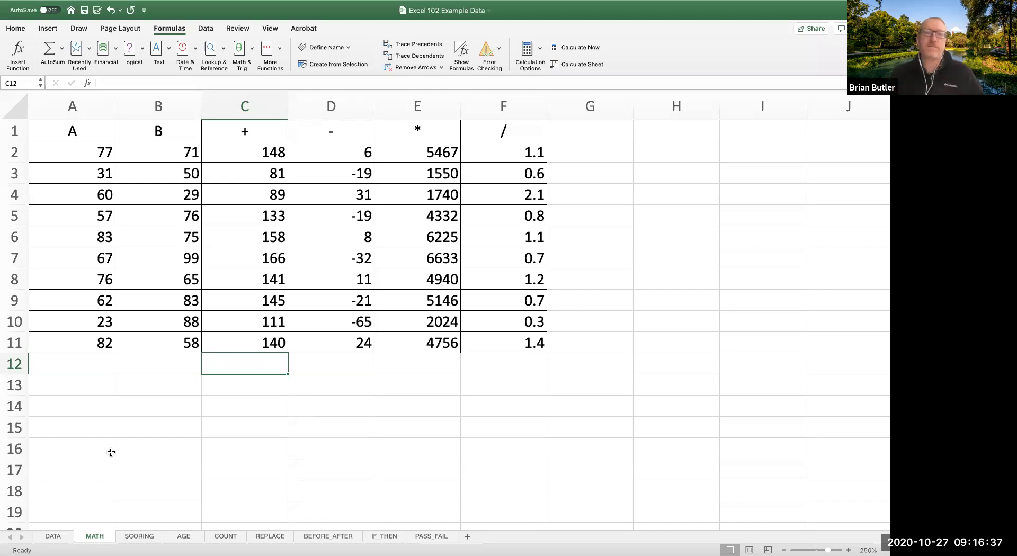
Step: Start the formula =A2+A3+A4+A5 in cell A12 to add up column A one cell at a time
left_click(102, 365)
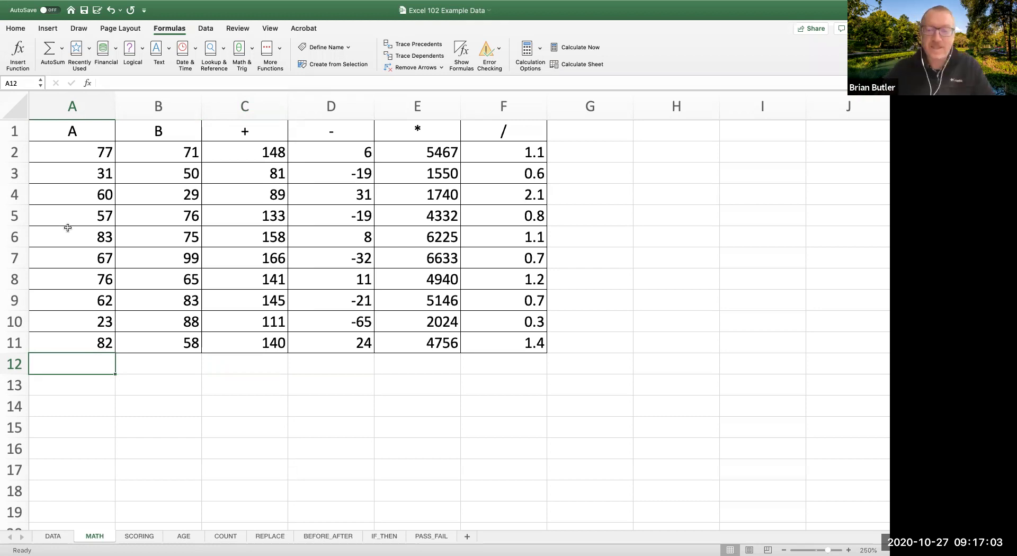
type("=")
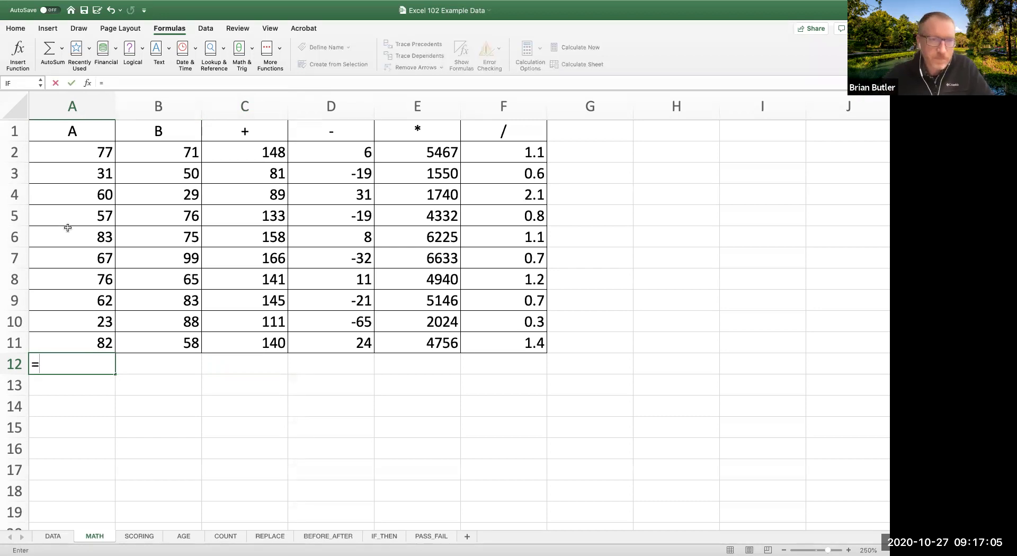
left_click(78, 151)
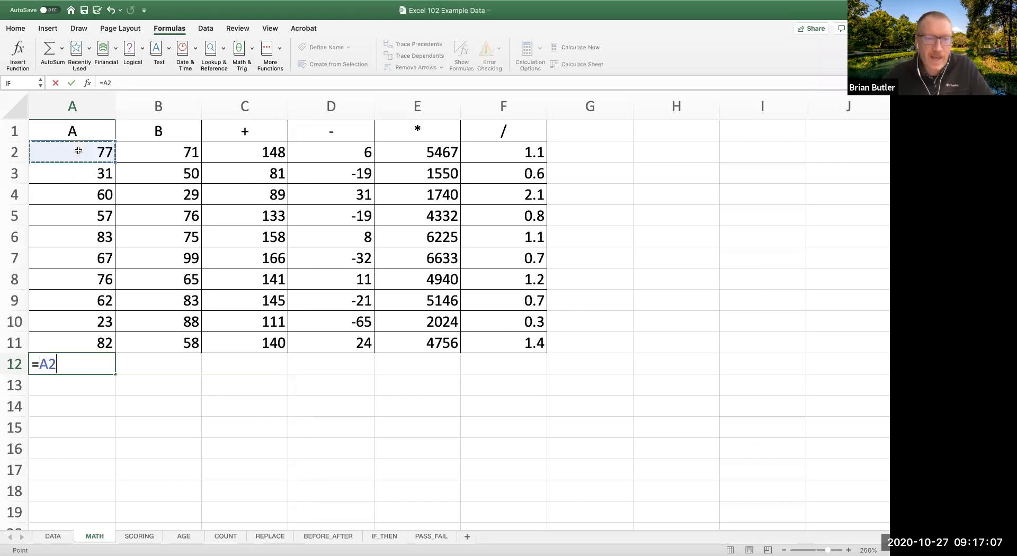
type("+")
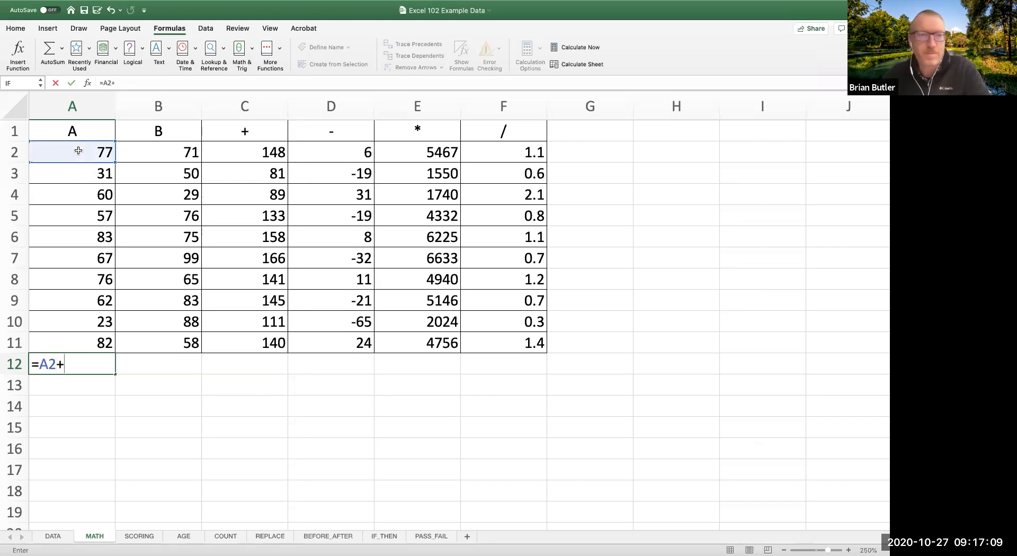
left_click(70, 170)
type("+")
left_click(63, 196)
type("+")
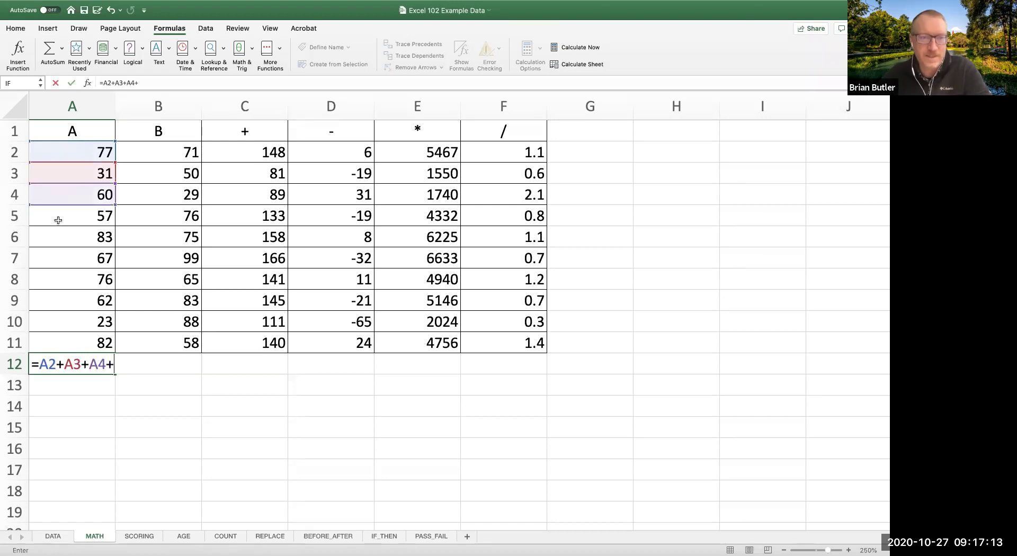
left_click(58, 220)
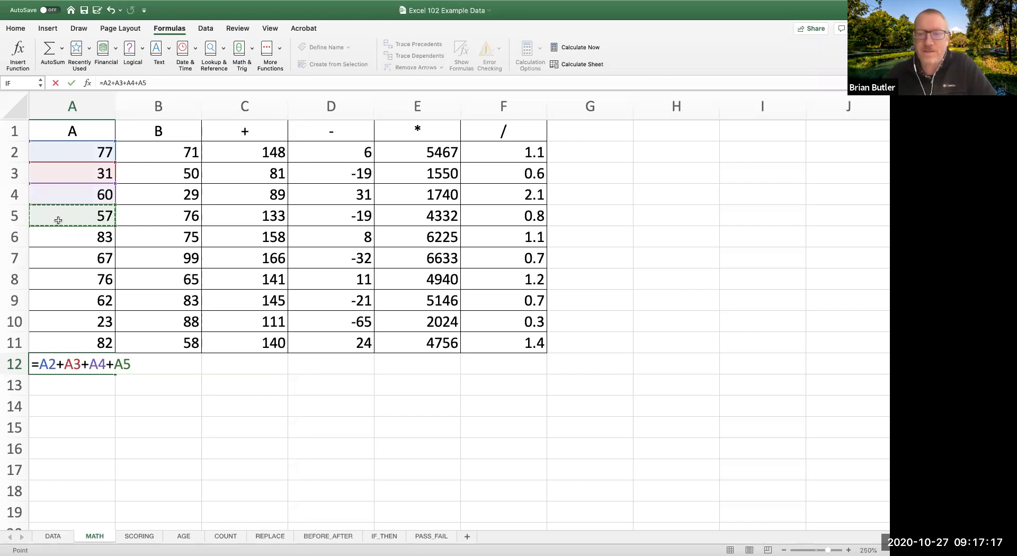
Step: Erase the unfinished cell-by-cell addition formula from A12, leaving the cell empty
key("BackSpace")
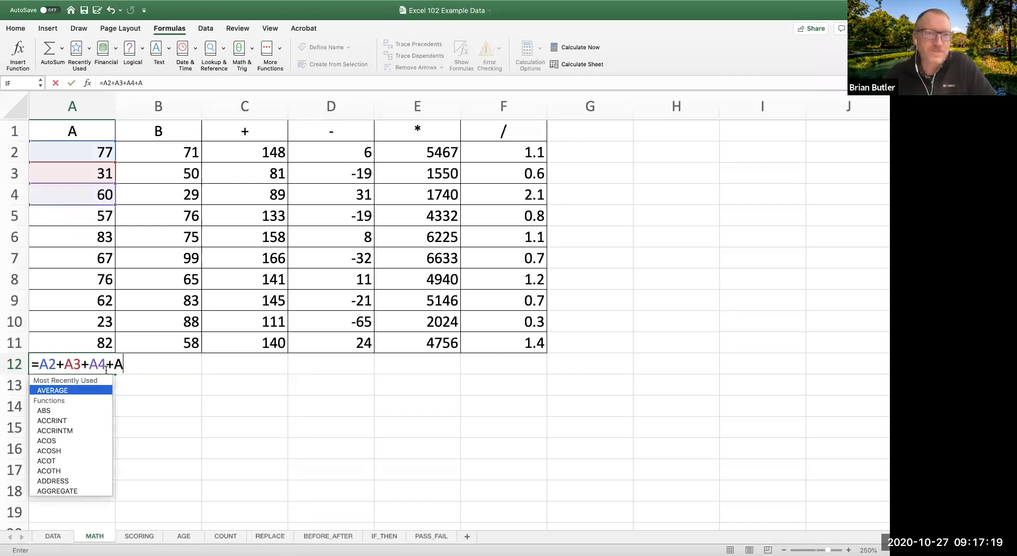
left_click(166, 84)
key("BackSpace")
key("BackSpace")
key("BackSpace")
key("BackSpace")
key("BackSpace")
key("BackSpace")
key("BackSpace")
key("BackSpace")
key("BackSpace")
key("BackSpace")
key("BackSpace")
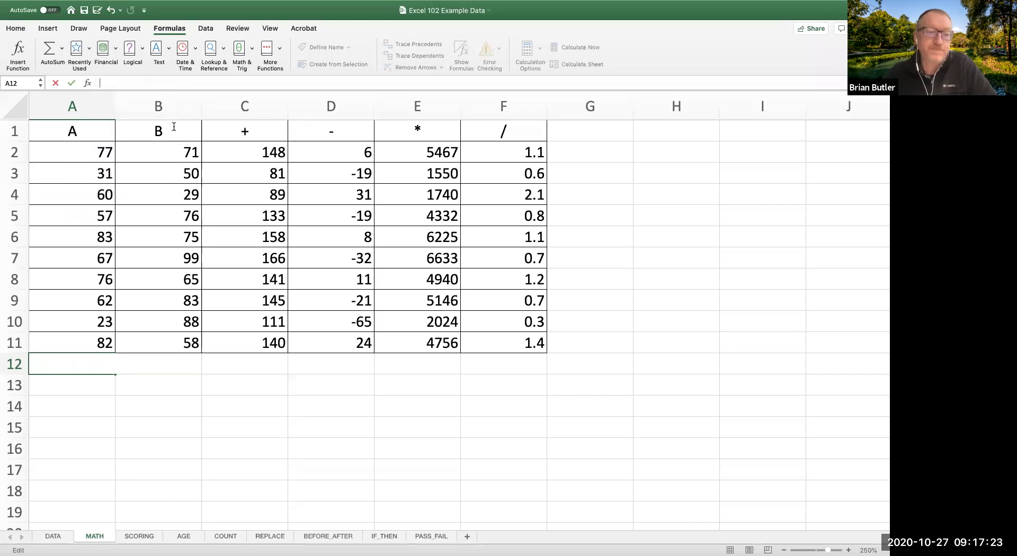
left_click(88, 403)
Step: Enter the formula =SUM(A2:A11) in cell A12 to total column A
left_click(74, 364)
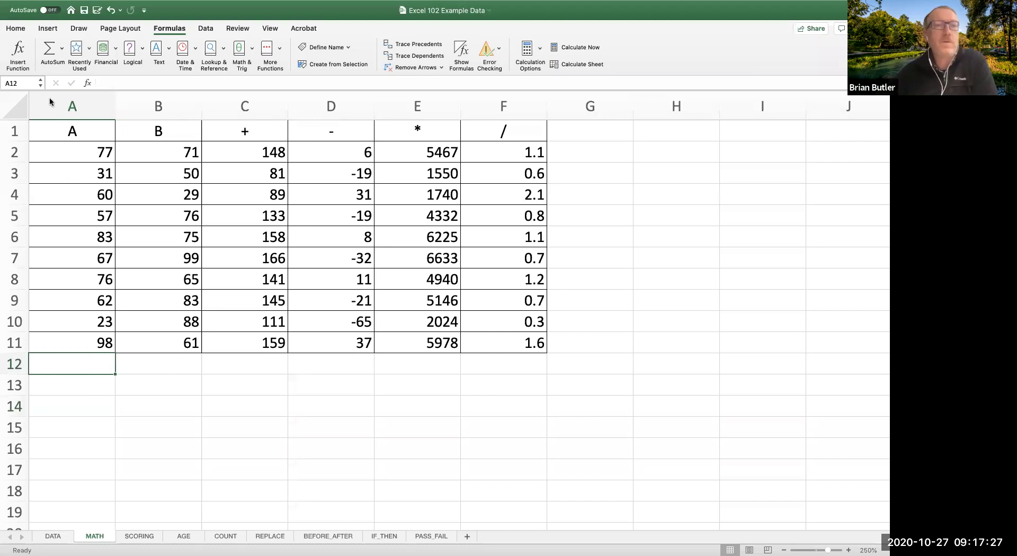
left_click(15, 28)
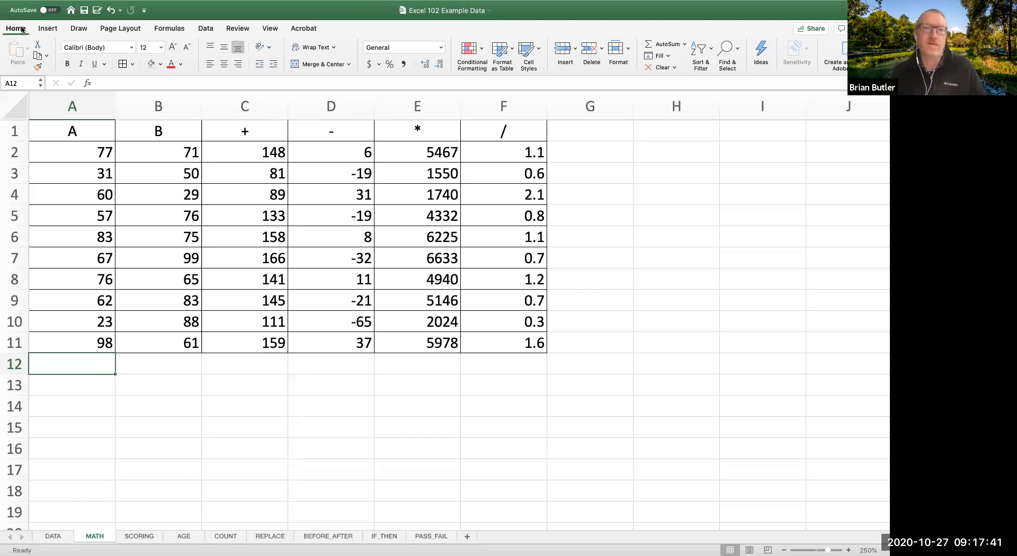
type("=")
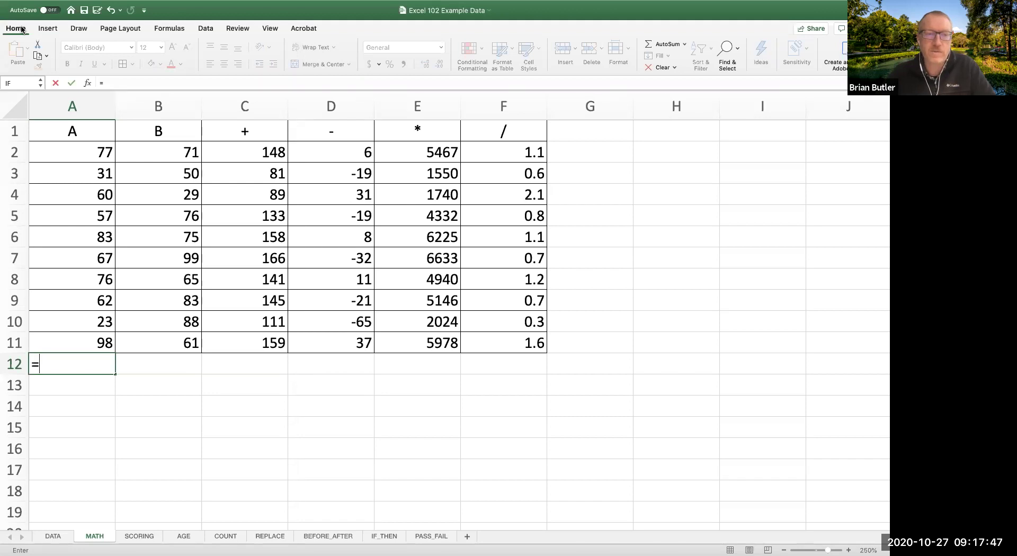
type("S")
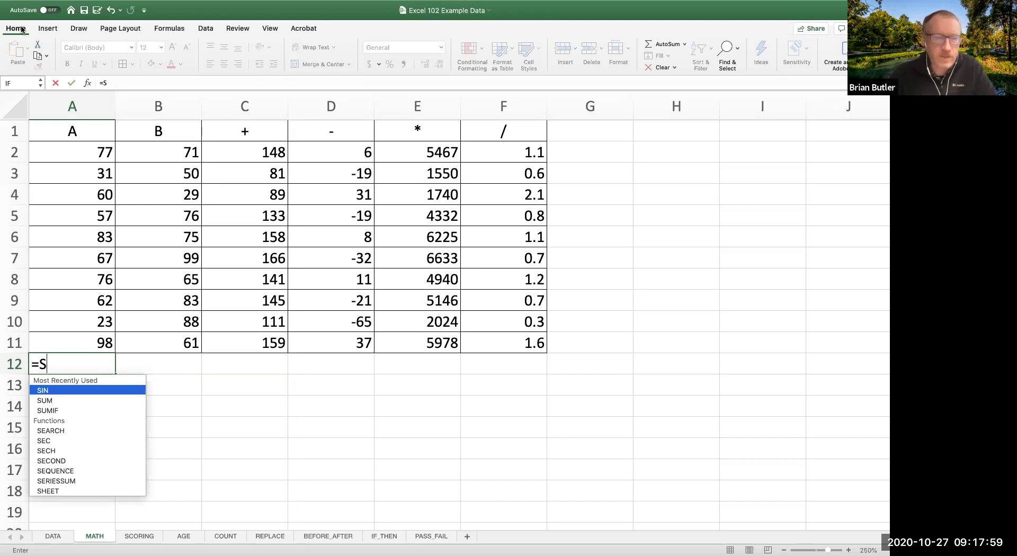
type("UM")
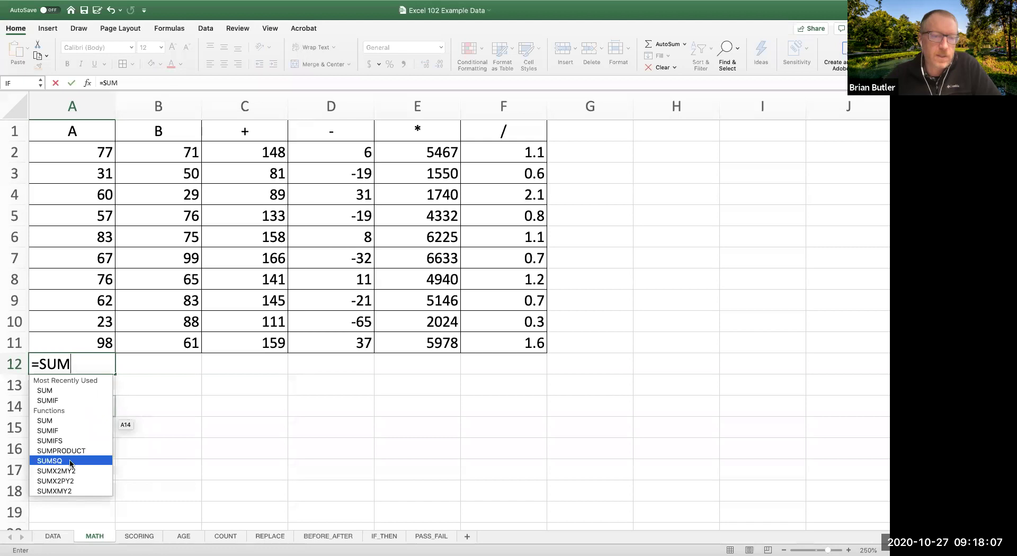
double_click(49, 391)
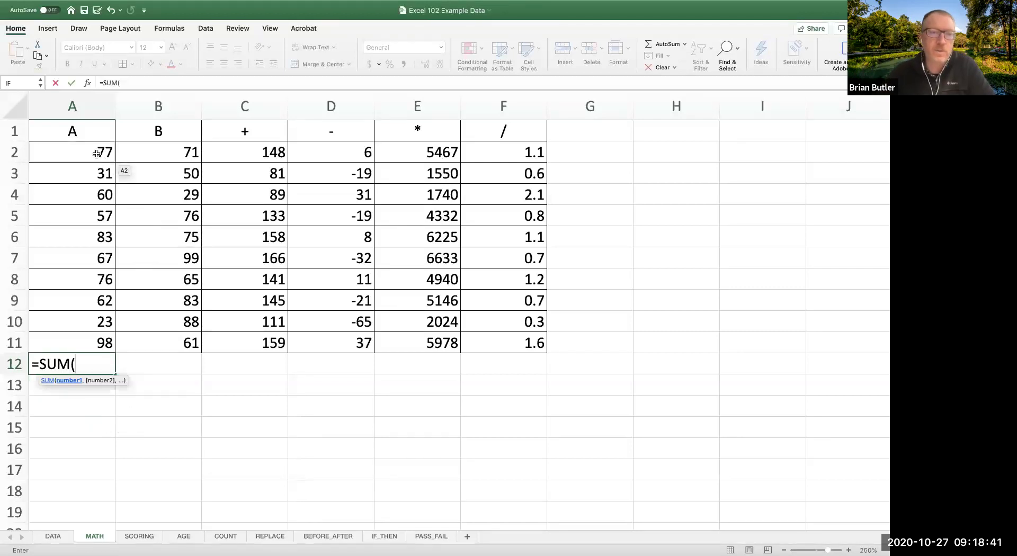
left_click_drag(97, 154, 73, 338)
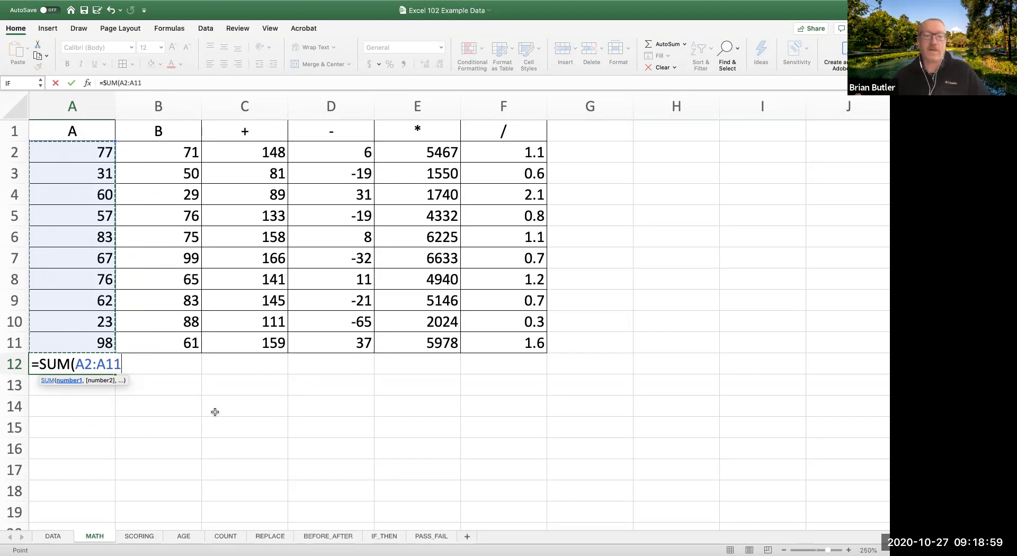
type(")")
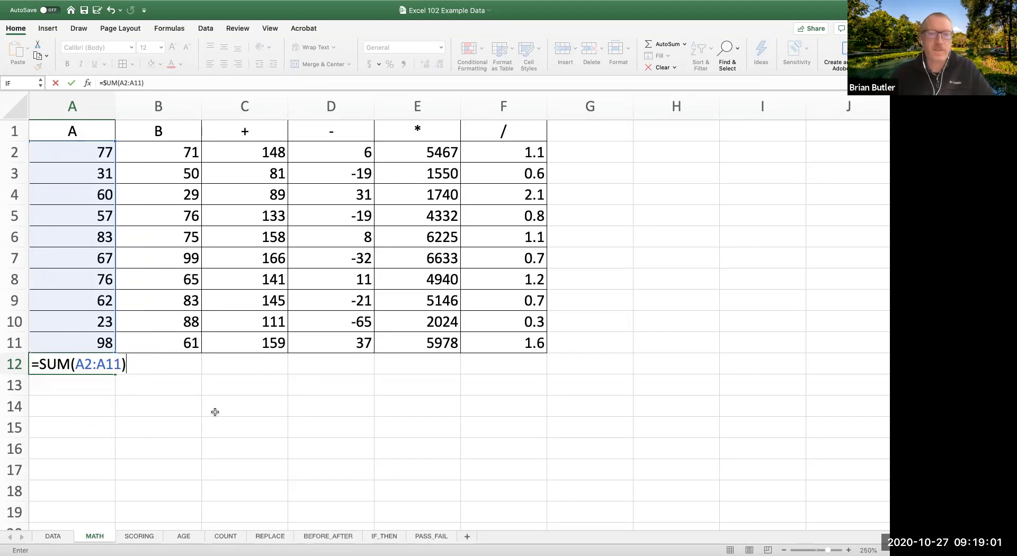
key("Return")
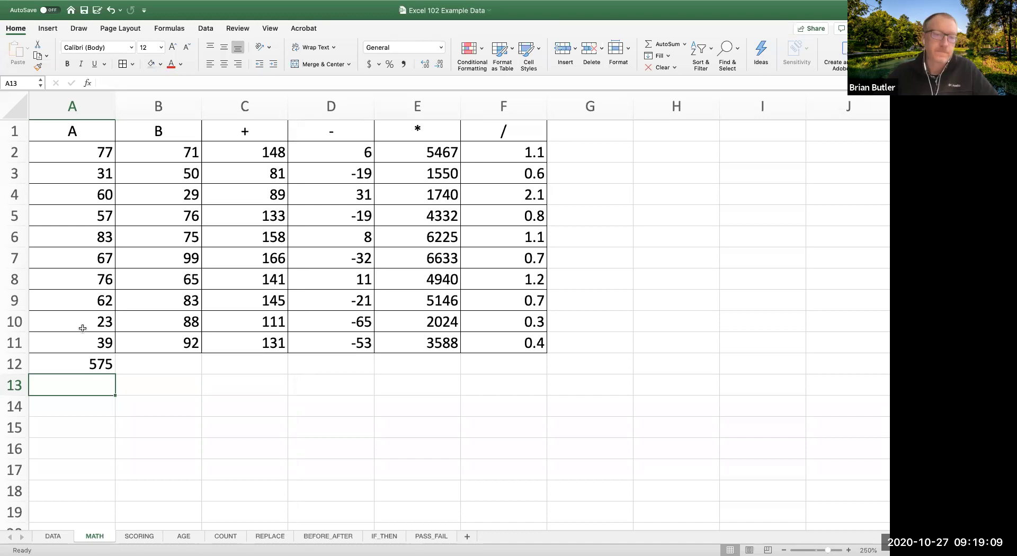
Step: Copy the SUM formula from A12 across to B12 and compare the formulas in the two cells
left_click(85, 364)
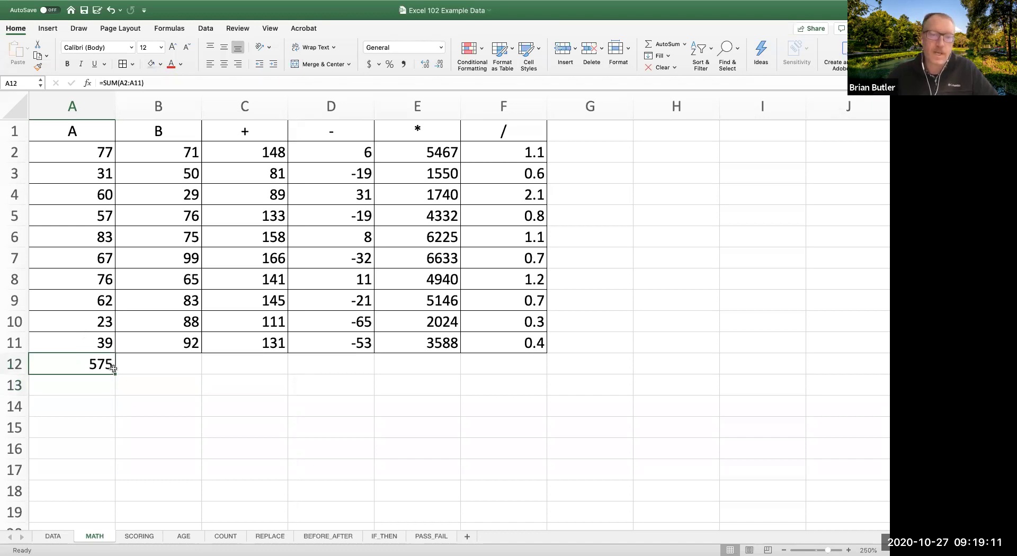
left_click_drag(114, 375, 181, 373)
left_click(170, 388)
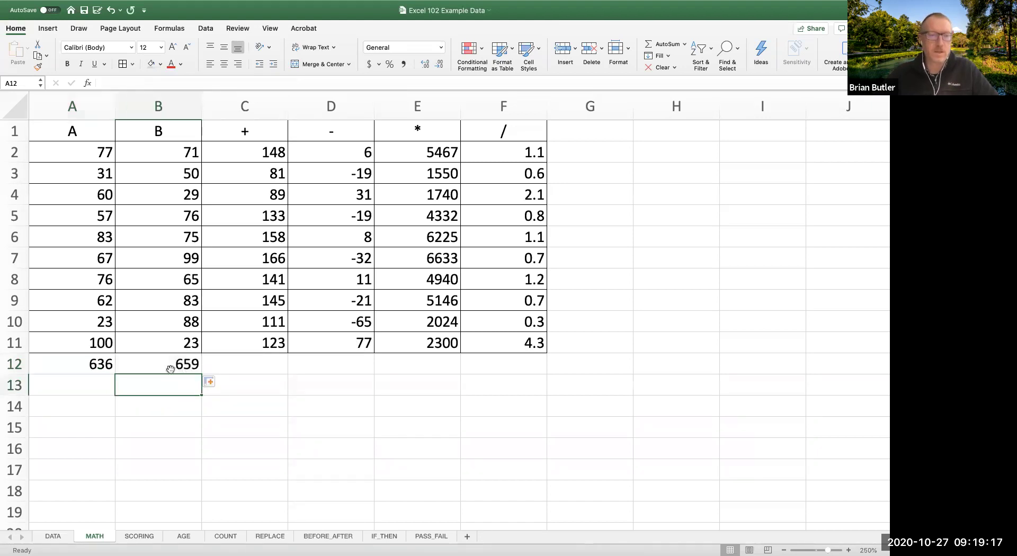
left_click(168, 364)
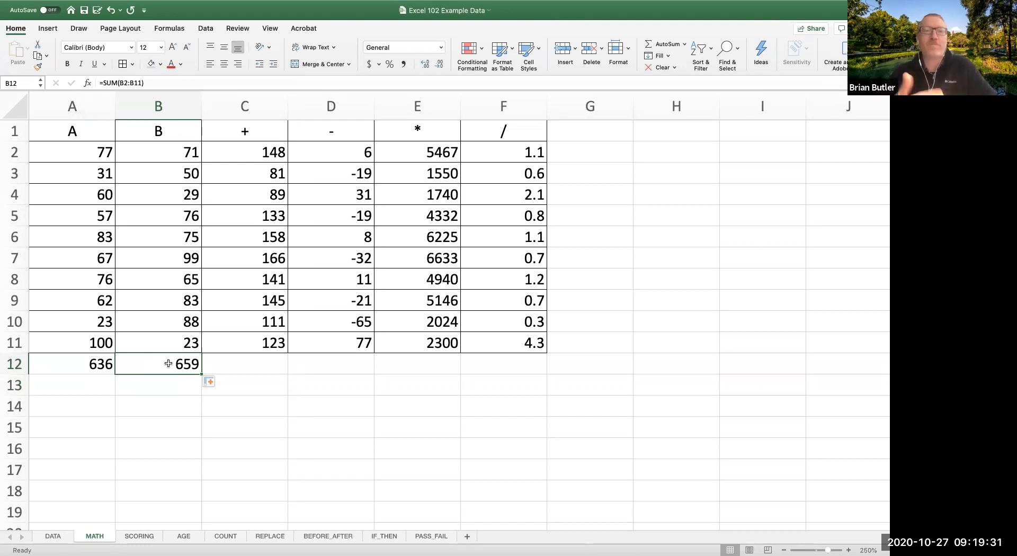
left_click(90, 362)
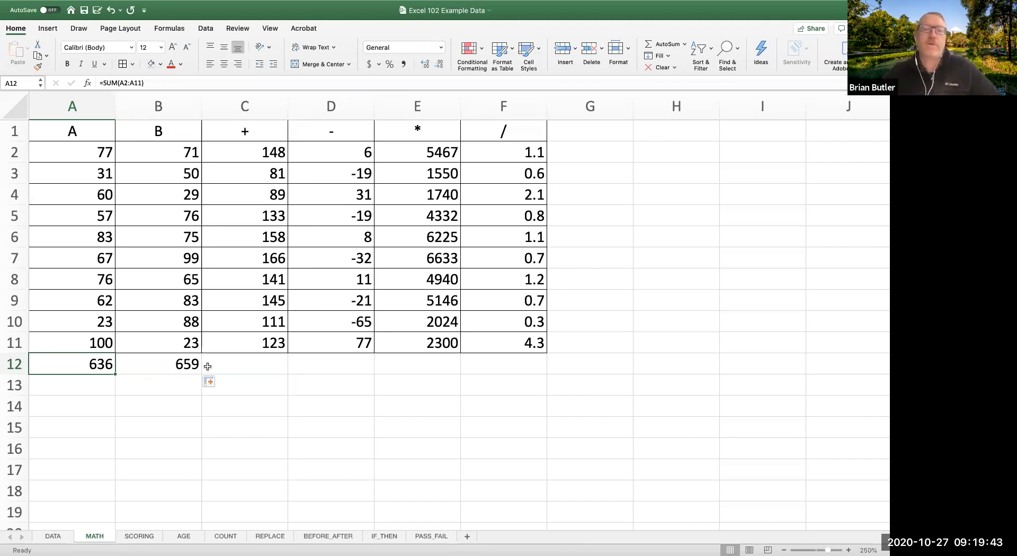
Step: Clear B12 and insert the SUM function there over B2:B11, finding it by searching the Formula Builder for "sum"
left_click(169, 361)
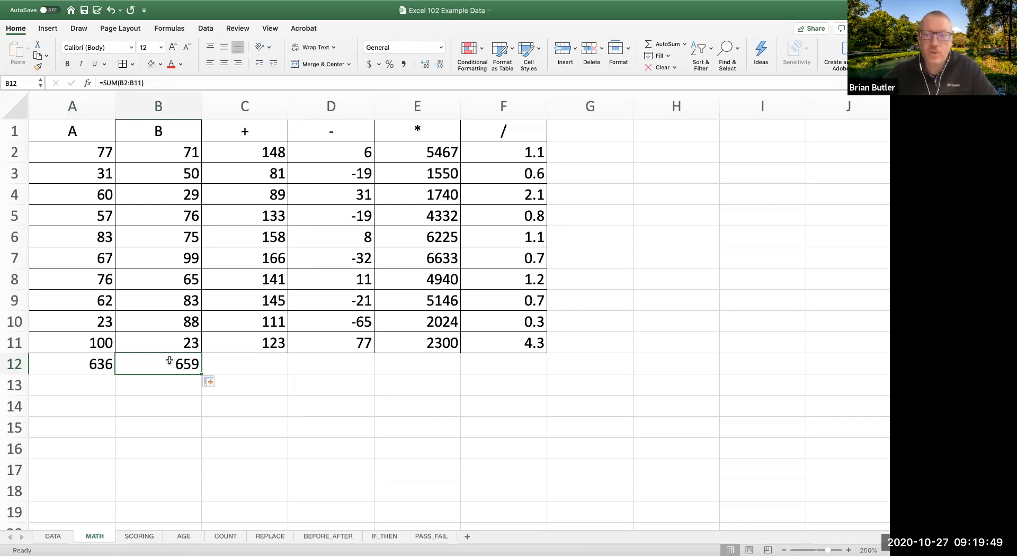
key("Delete")
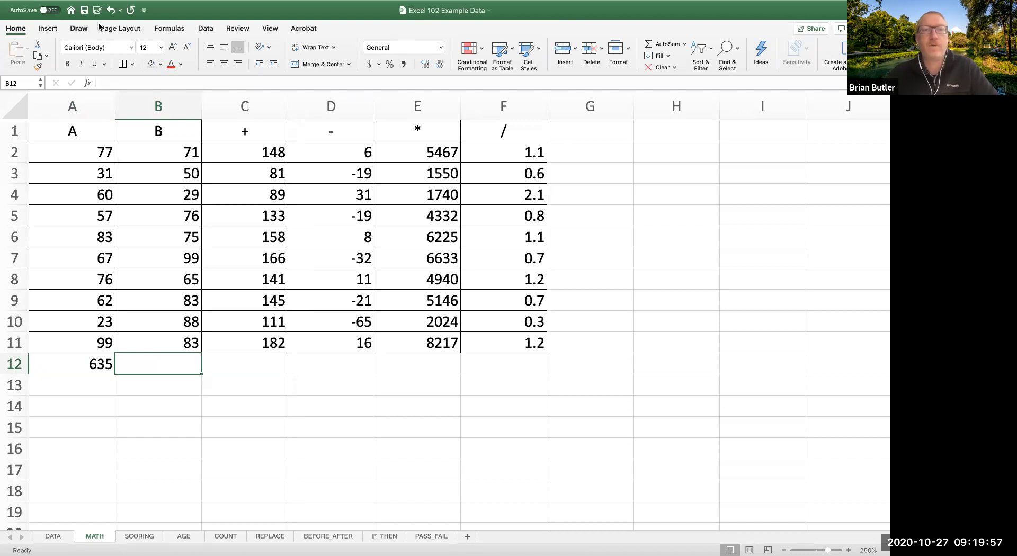
left_click(177, 30)
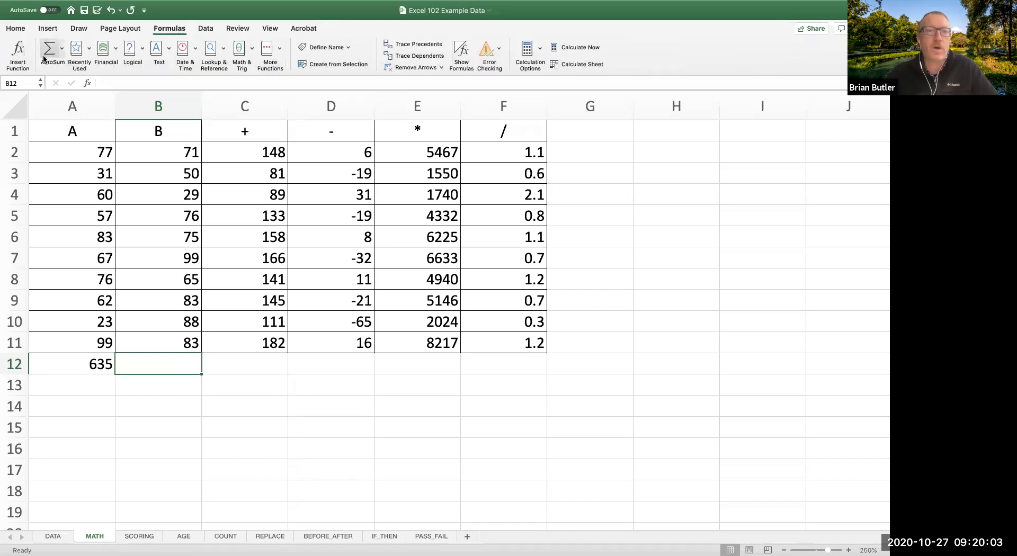
left_click(16, 54)
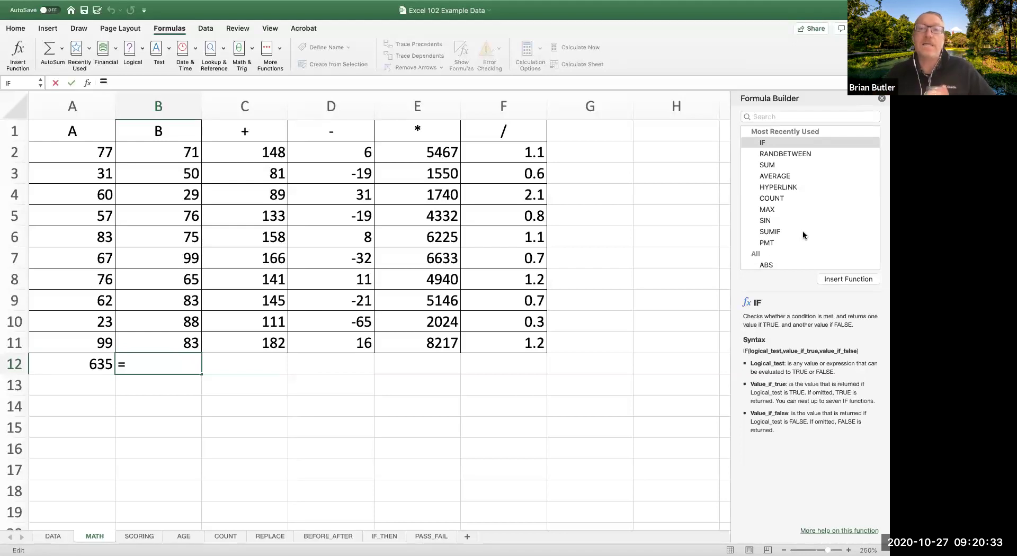
left_click(773, 118)
type("sum")
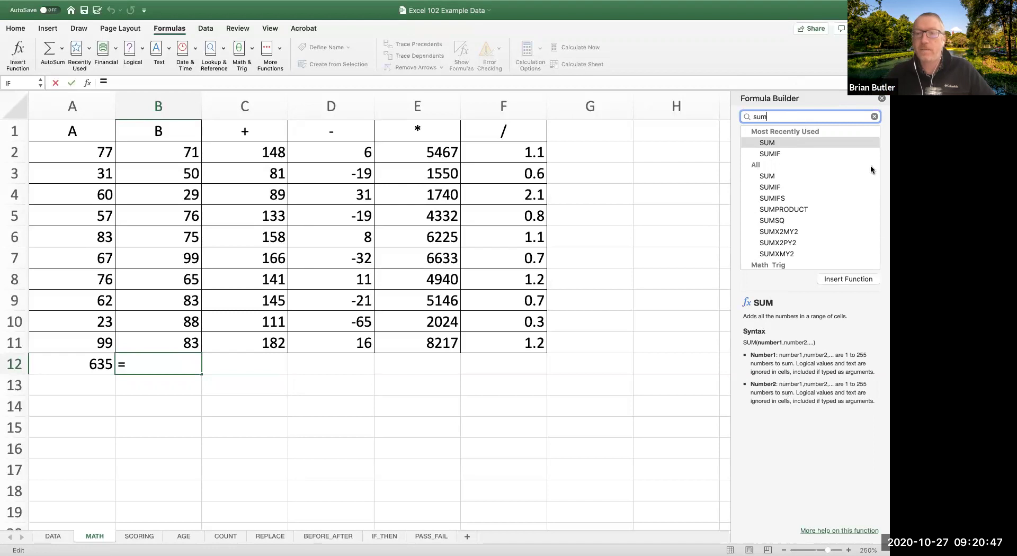
left_click(846, 279)
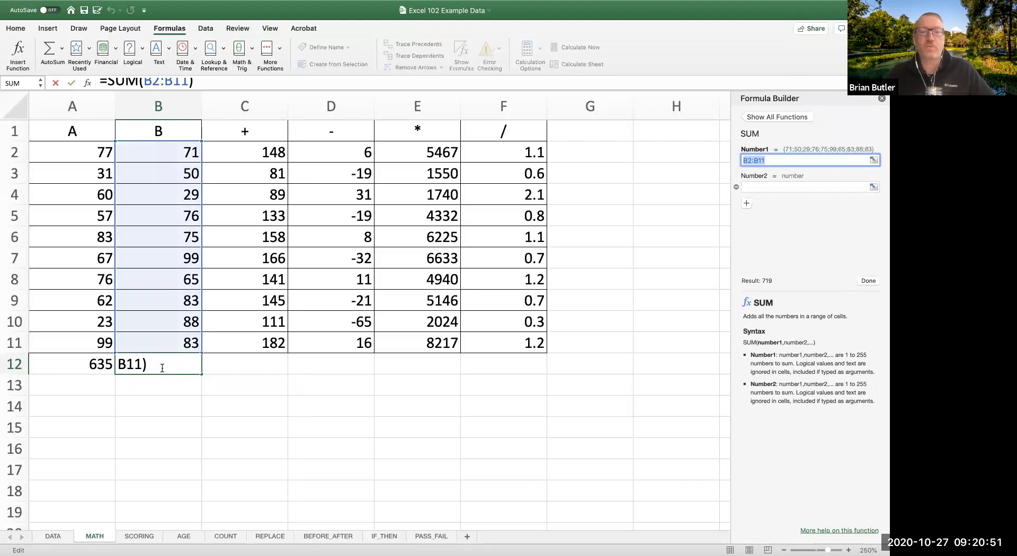
key("Return")
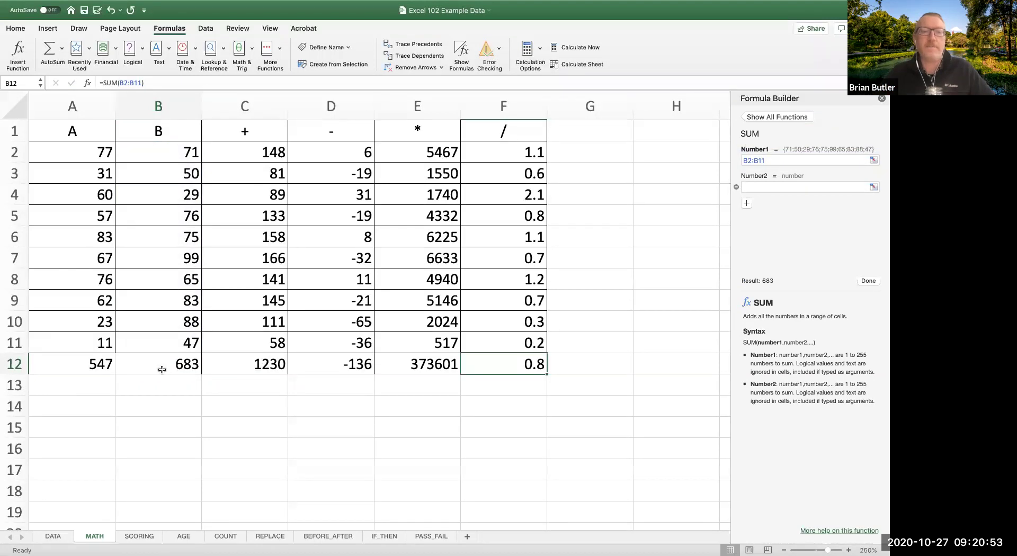
left_click(162, 369)
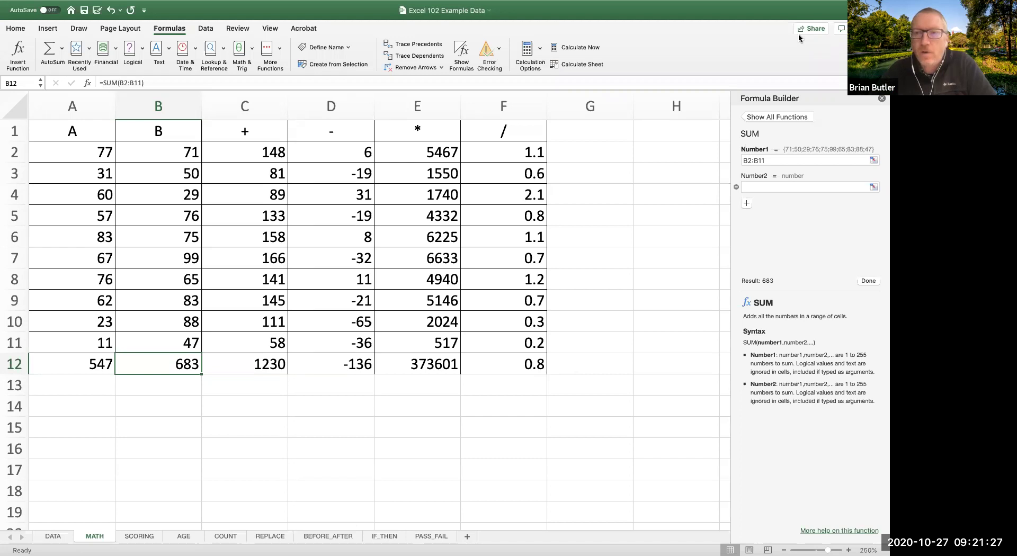
Step: Open the SCORING sheet and close the Formula Builder to show the whole table of questions and scores
left_click(138, 541)
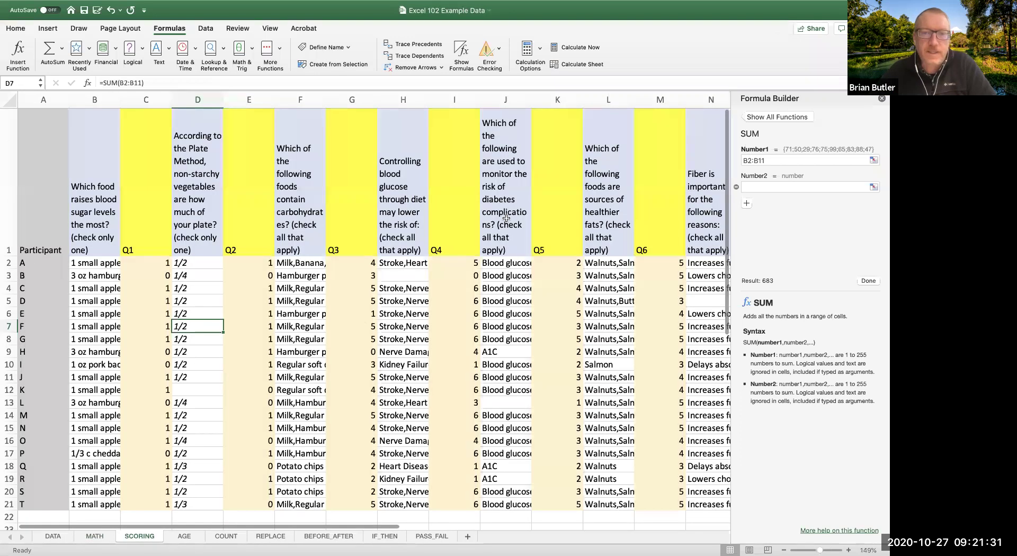
mouse_move(703, 5)
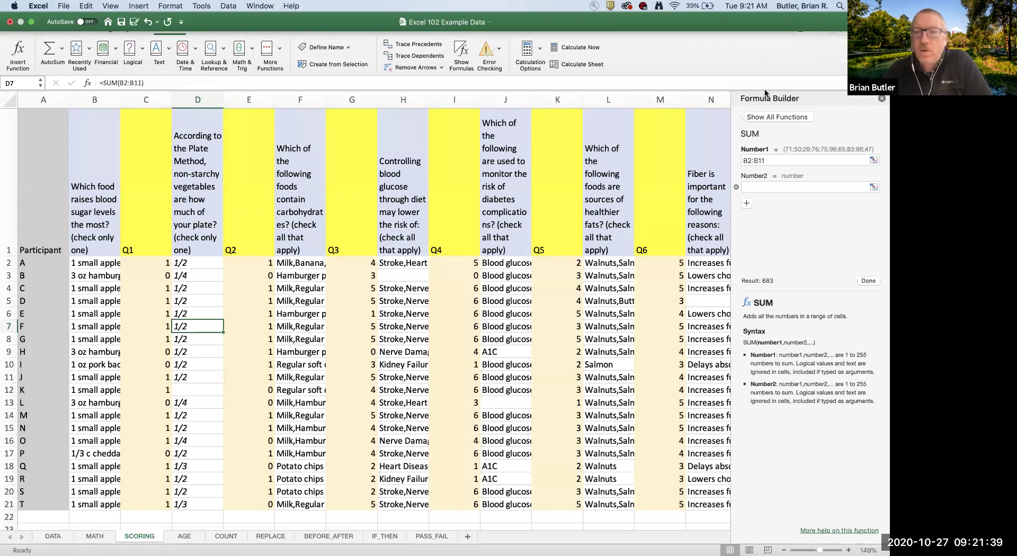
left_click(882, 99)
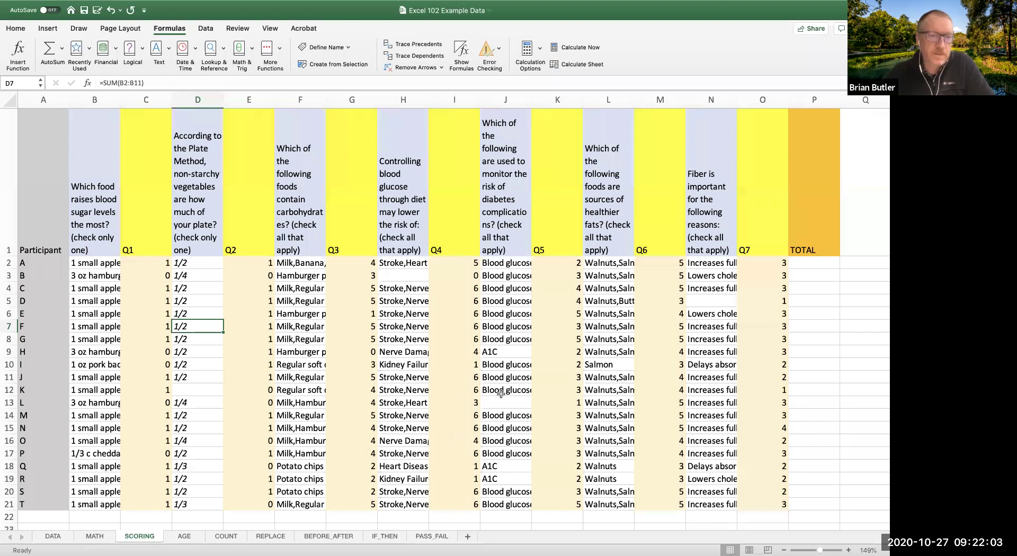
scroll(299, 364, "down", 3)
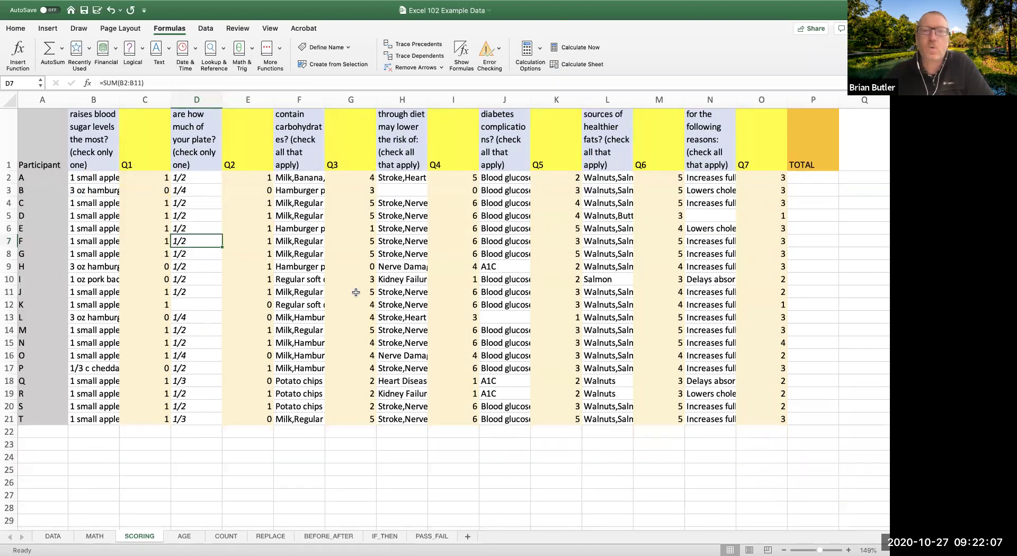
scroll(354, 292, "up", 3)
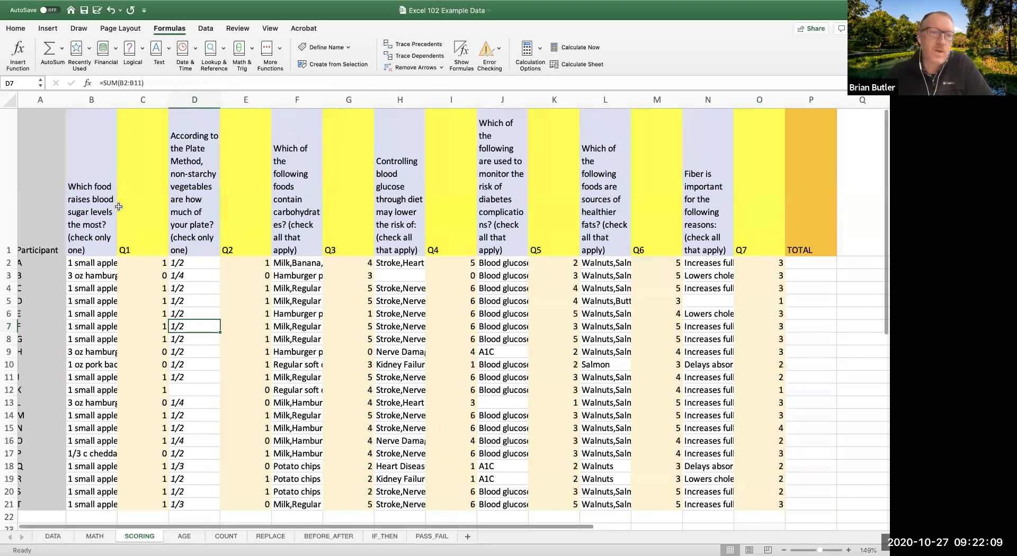
Step: Widen column B to examine the first question's answers against the Q1 scores, and narrow the column again
left_click(91, 209)
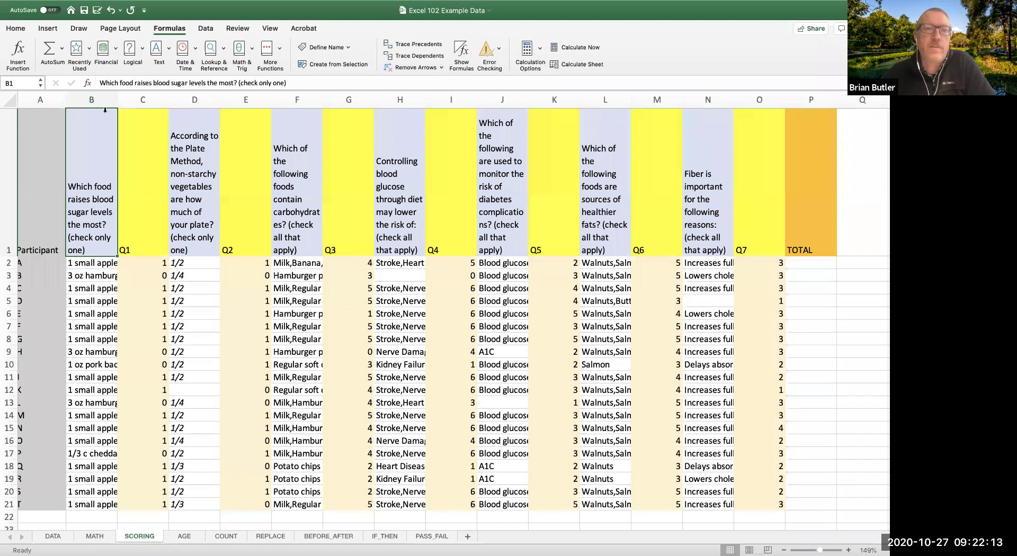
left_click_drag(118, 99, 190, 110)
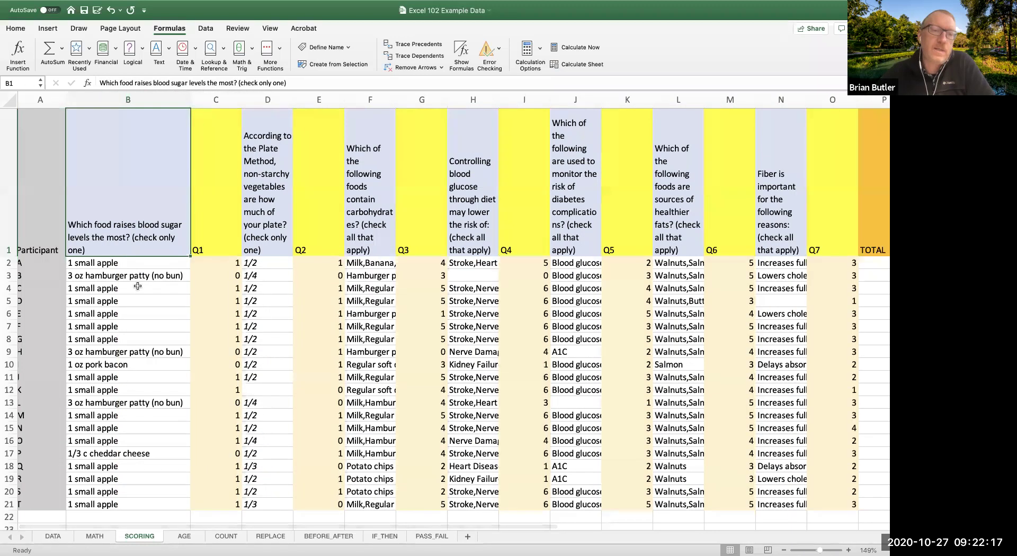
left_click(115, 261)
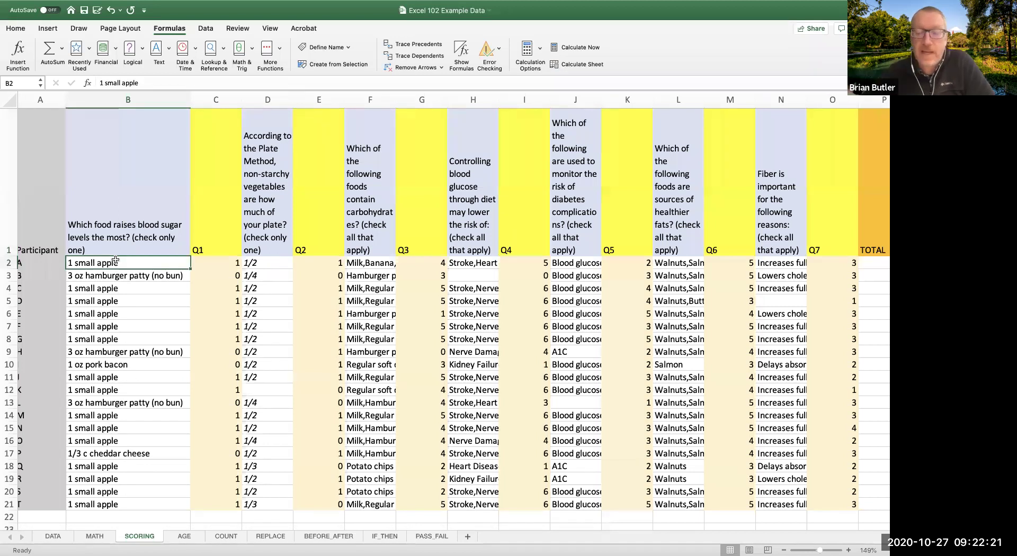
key("Right")
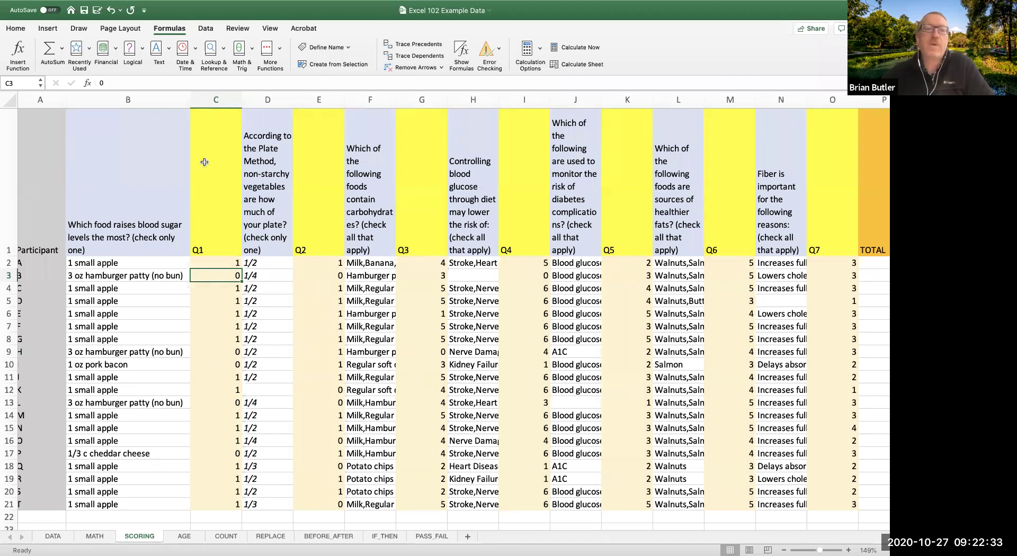
left_click_drag(191, 96, 127, 97)
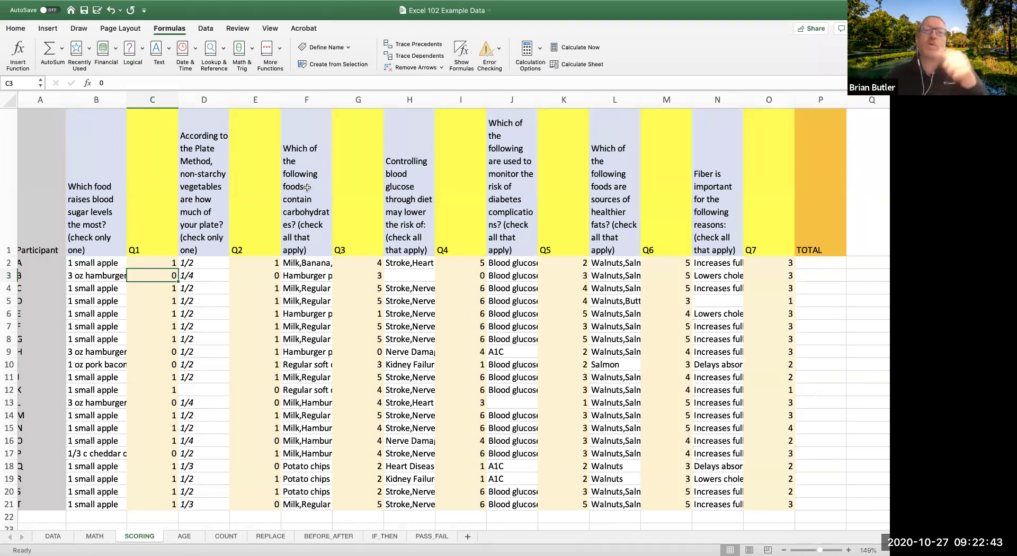
Step: Total participant A's seven question scores in P2 with the formula =C2+E2+G2+I2+K2+M2+O2
left_click(812, 261)
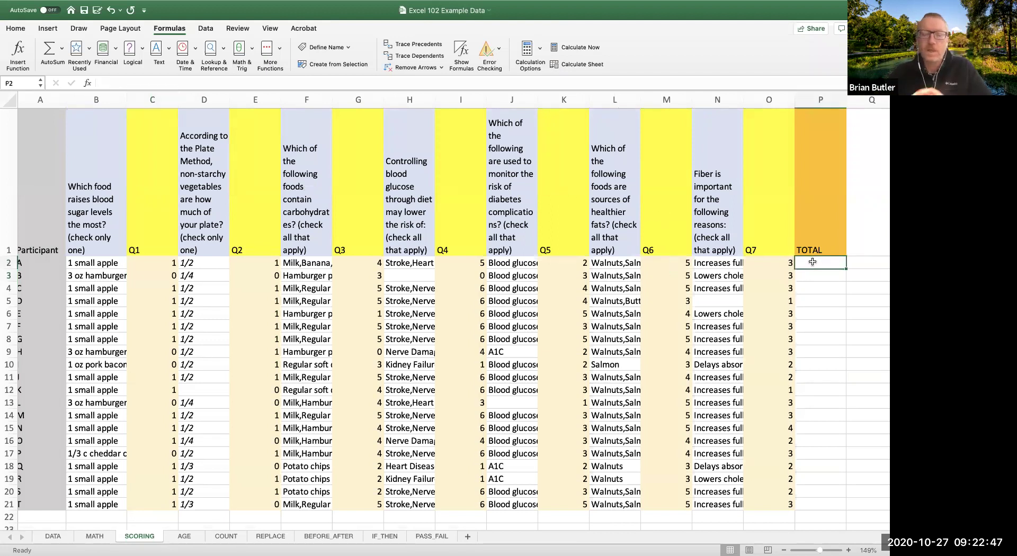
type("=")
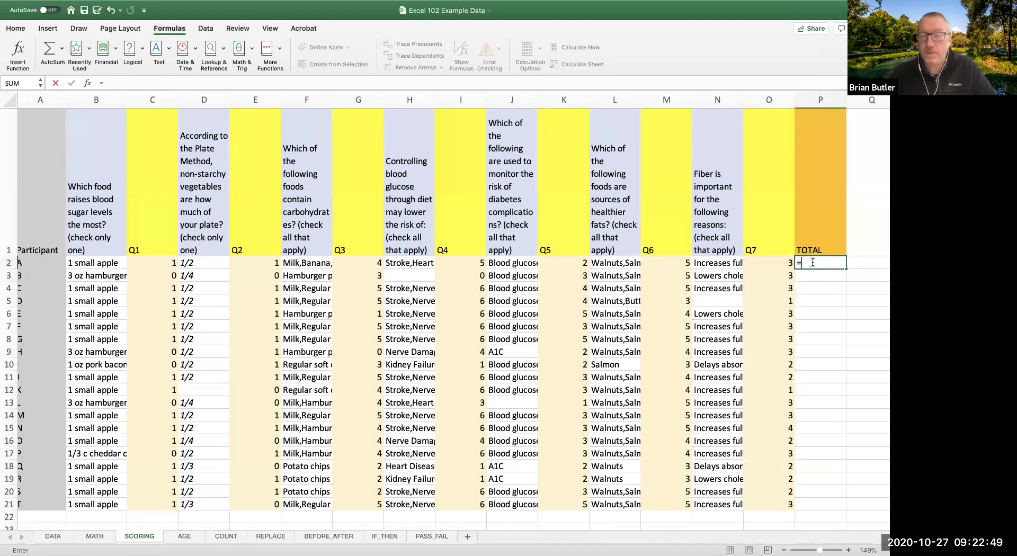
left_click(145, 263)
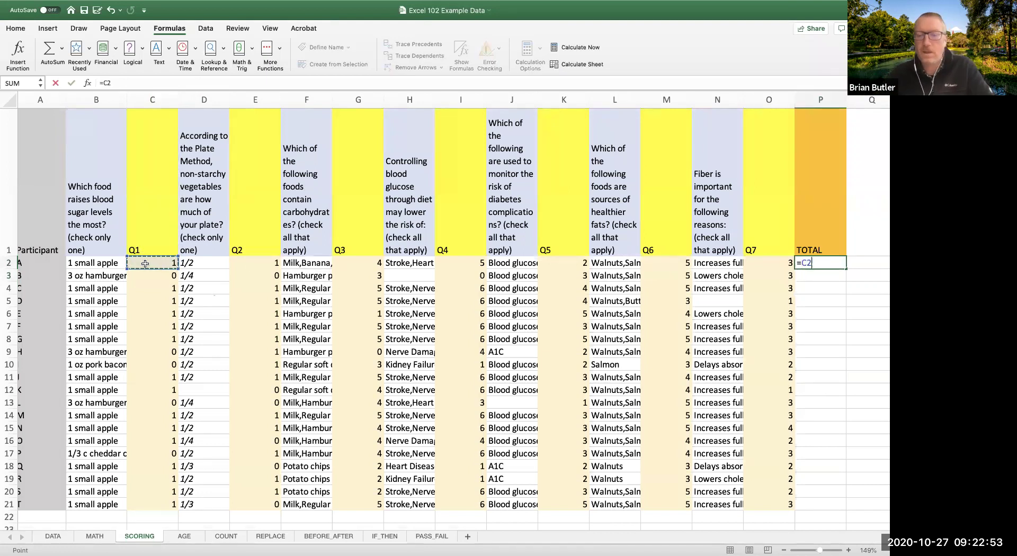
type("+")
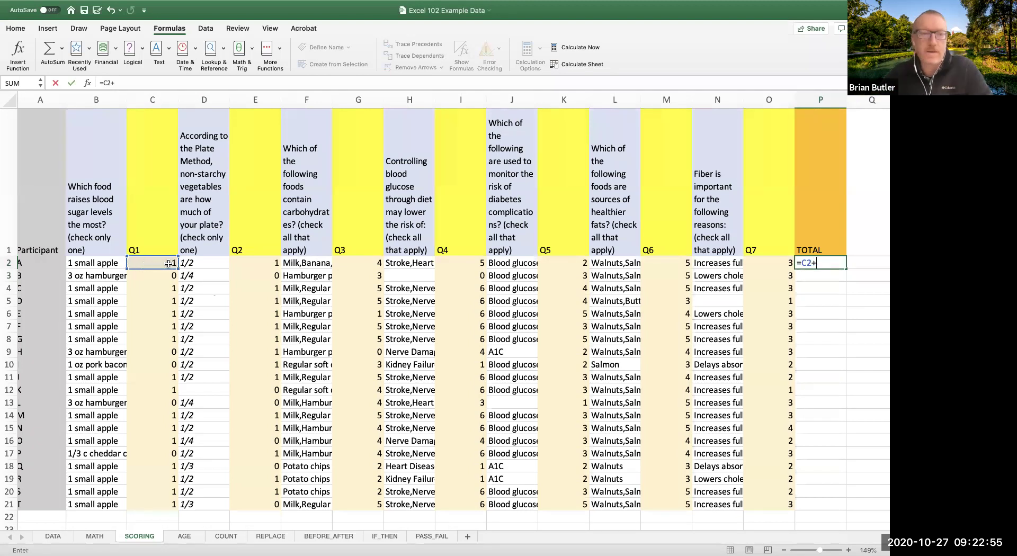
left_click(259, 264)
type("+")
left_click(352, 260)
type("+")
left_click(457, 261)
type("+")
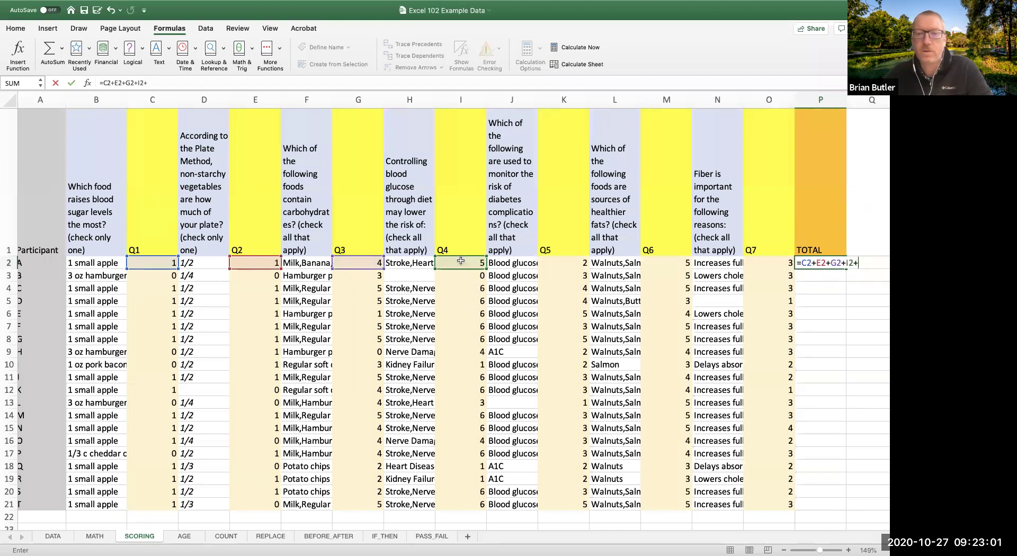
left_click(561, 261)
type("+")
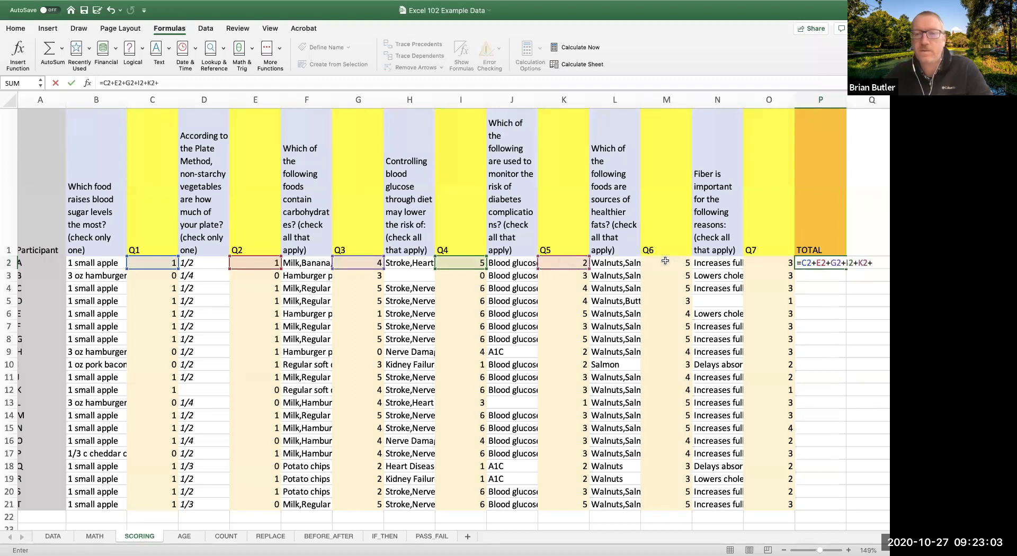
left_click(644, 261)
type("+")
left_click(761, 259)
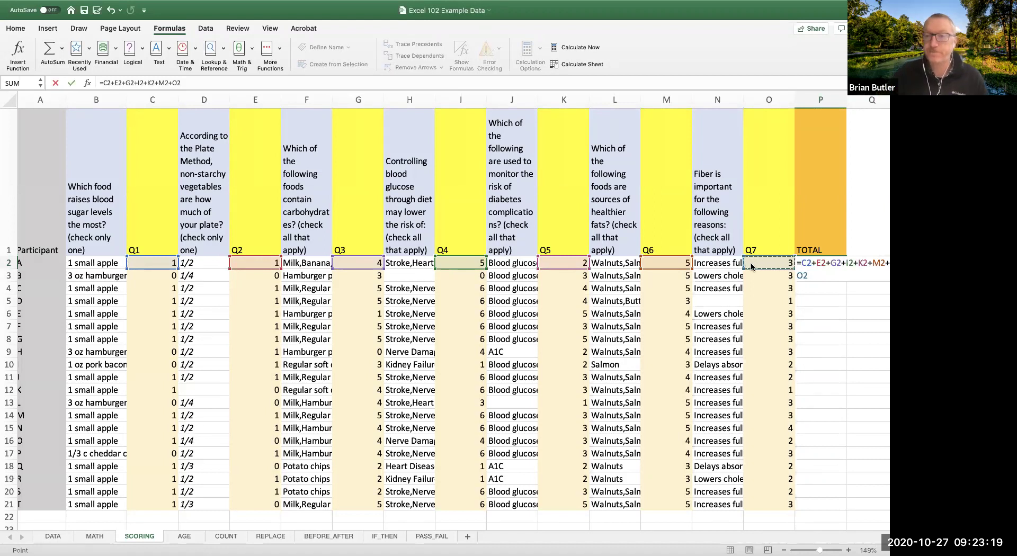
key("Return")
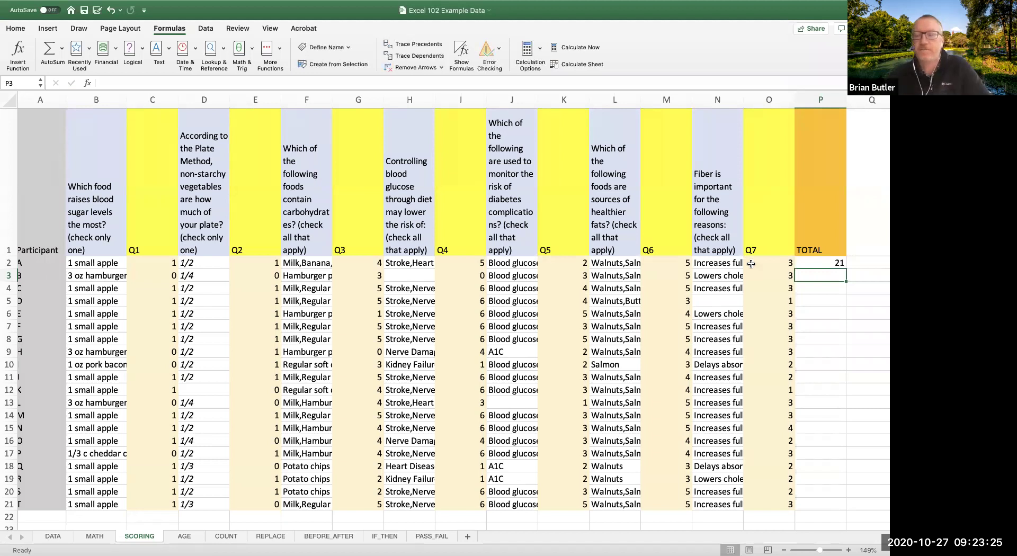
Step: Fill the total formula from P2 down to P21 so every participant's scores are added up
scroll(662, 316, "down", 2)
scroll(662, 315, "down", 1)
scroll(663, 315, "right", 5)
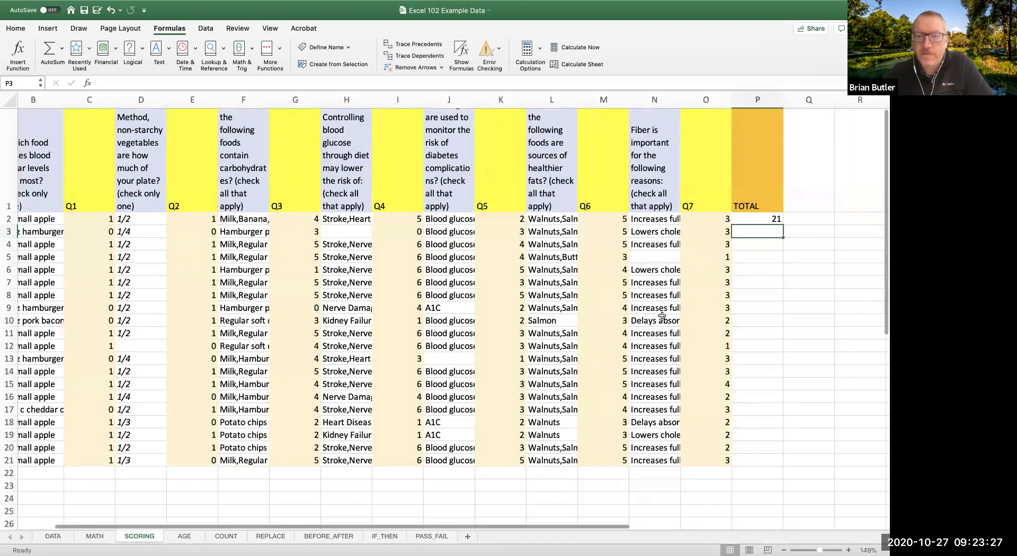
left_click(603, 201)
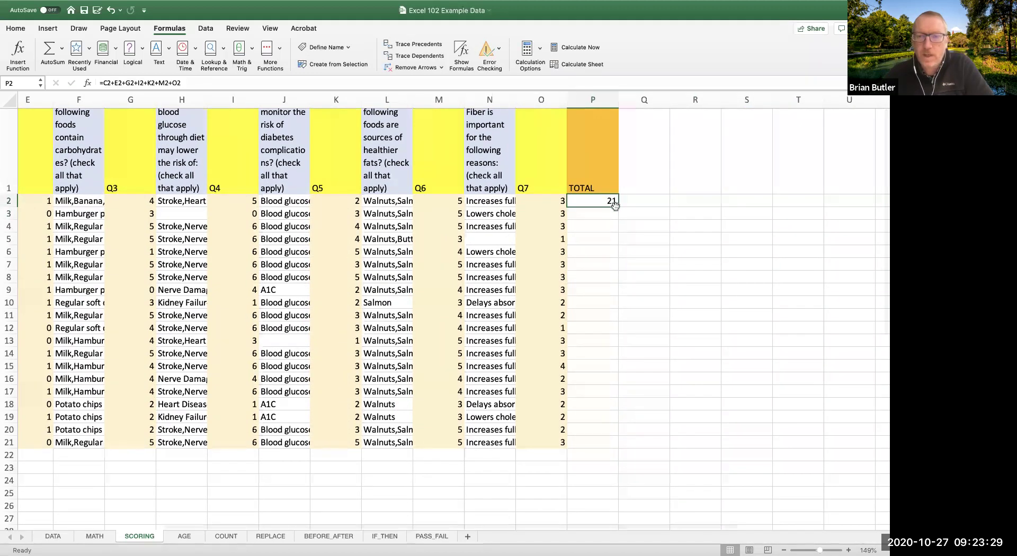
left_click_drag(618, 206, 592, 445)
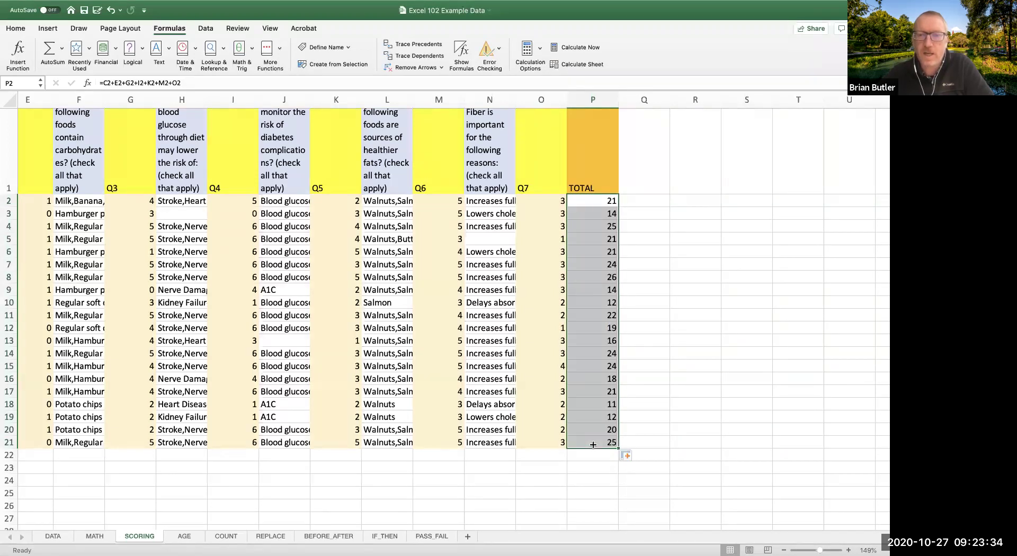
left_click(664, 399)
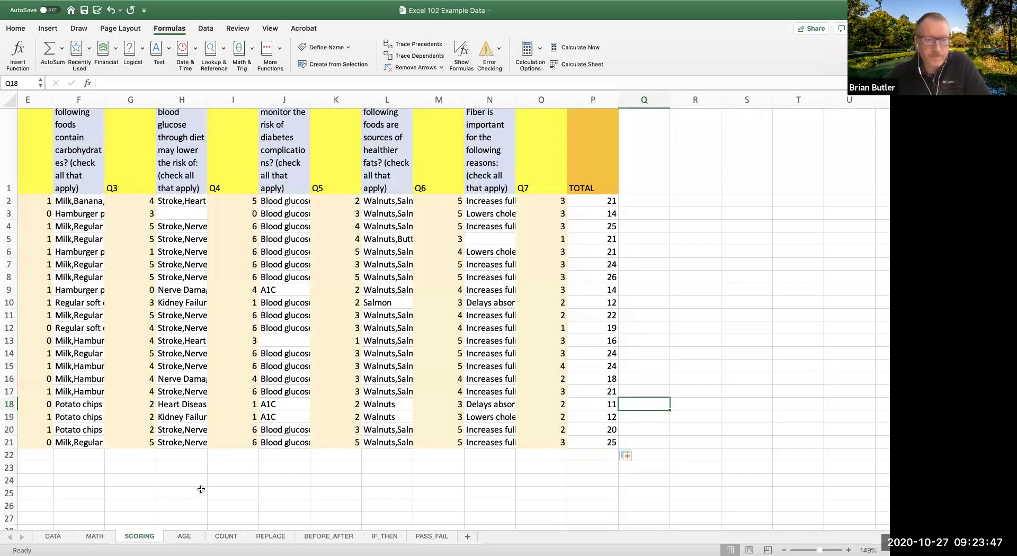
Step: Open the AGE sheet and examine the list of ages in column A from the first row to the last
left_click(183, 536)
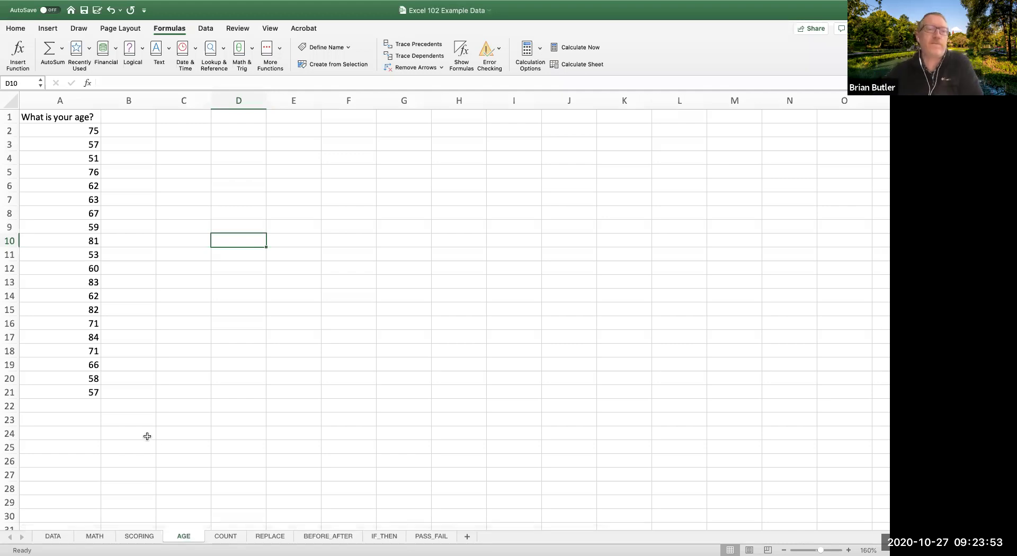
scroll(147, 436, "down", 1)
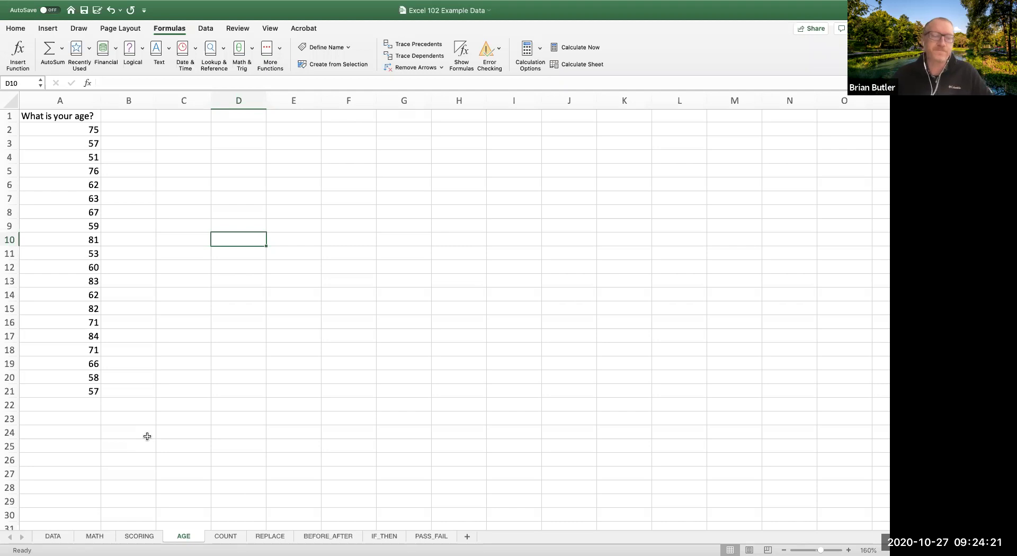
left_click(86, 420)
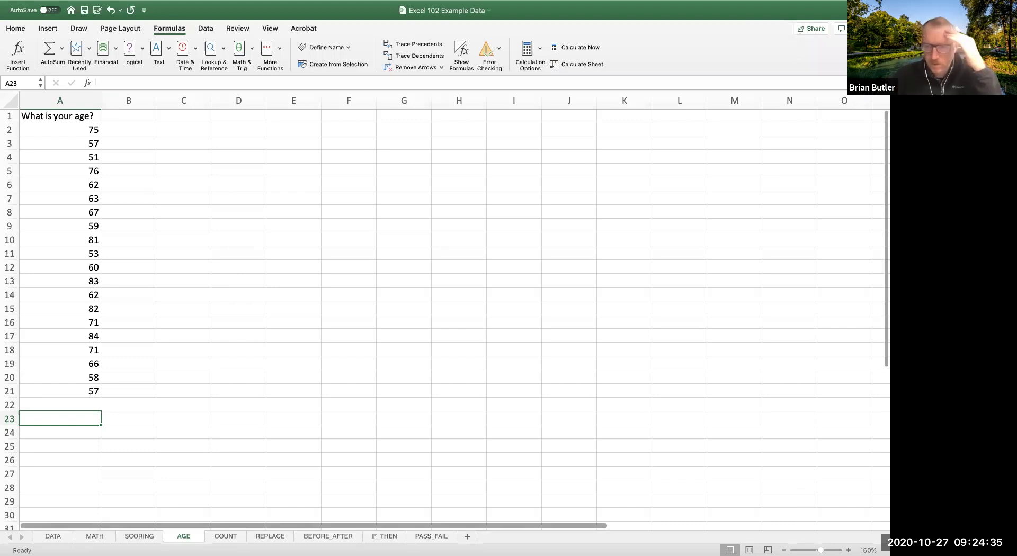
scroll(445, 318, "up", 10)
scroll(357, 410, "down", 8)
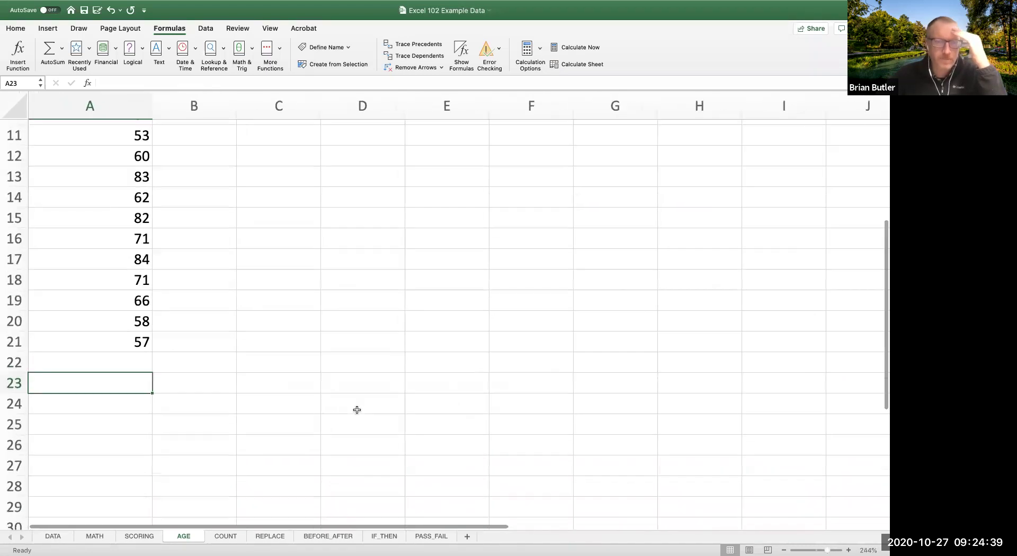
scroll(266, 375, "up", 5)
scroll(266, 375, "down", 3)
scroll(266, 375, "up", 3)
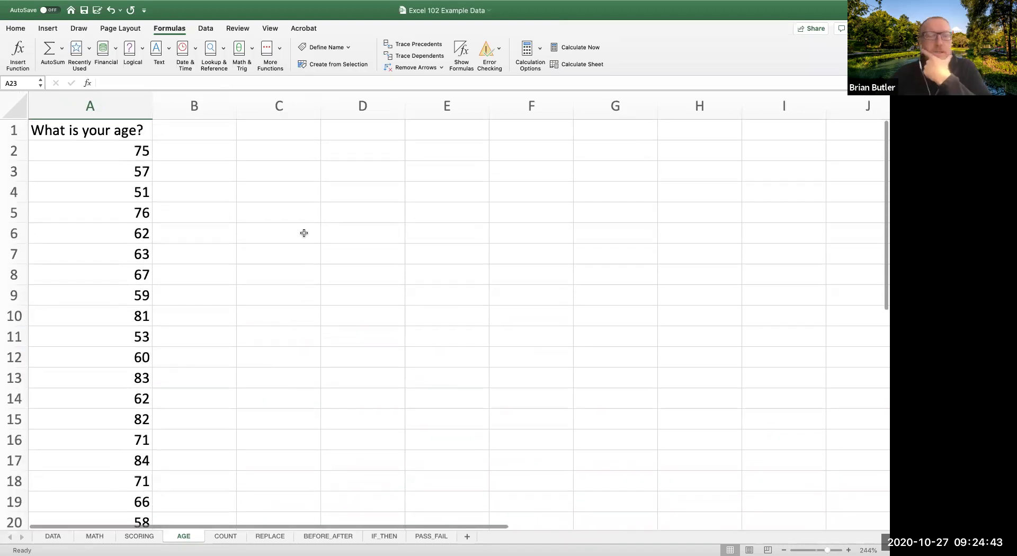
left_click(298, 230)
left_click(466, 334)
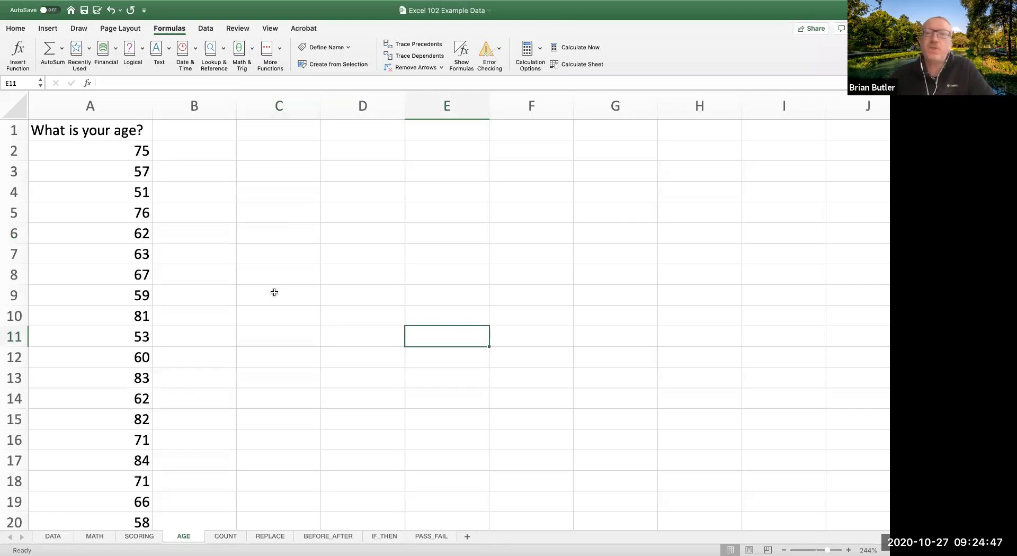
scroll(240, 291, "down", 7)
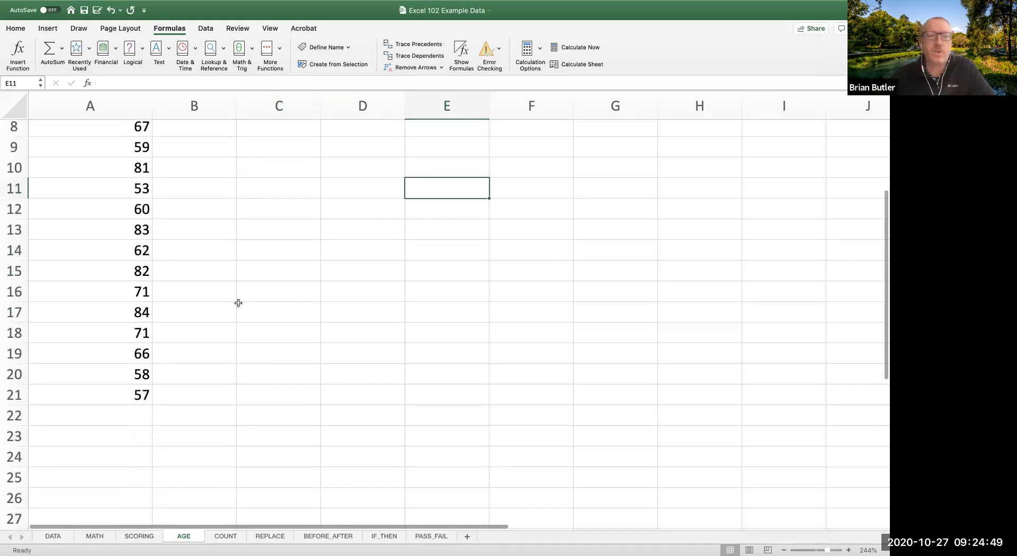
Step: Shade the whole of row 22 gray as a divider below the last age
left_click(124, 434)
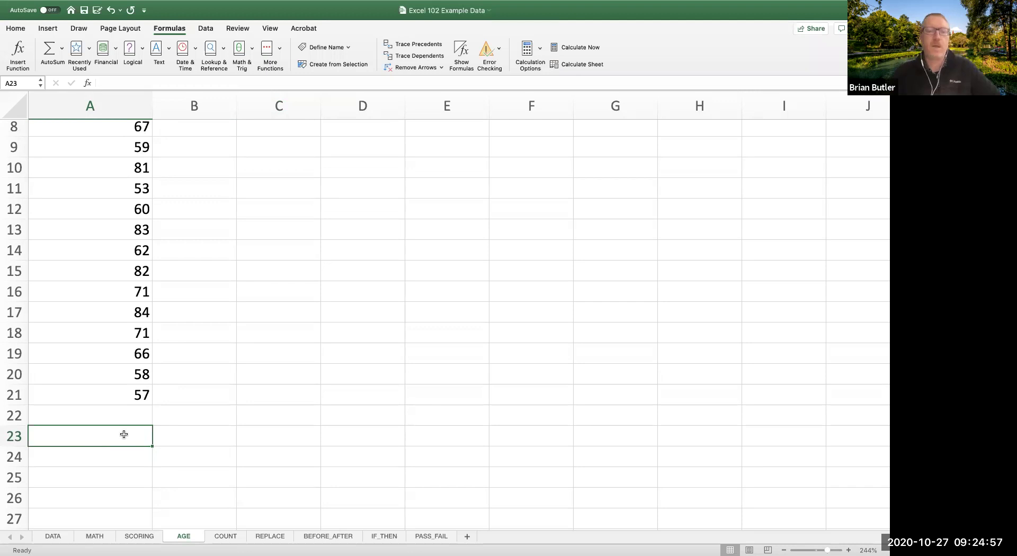
left_click(122, 415)
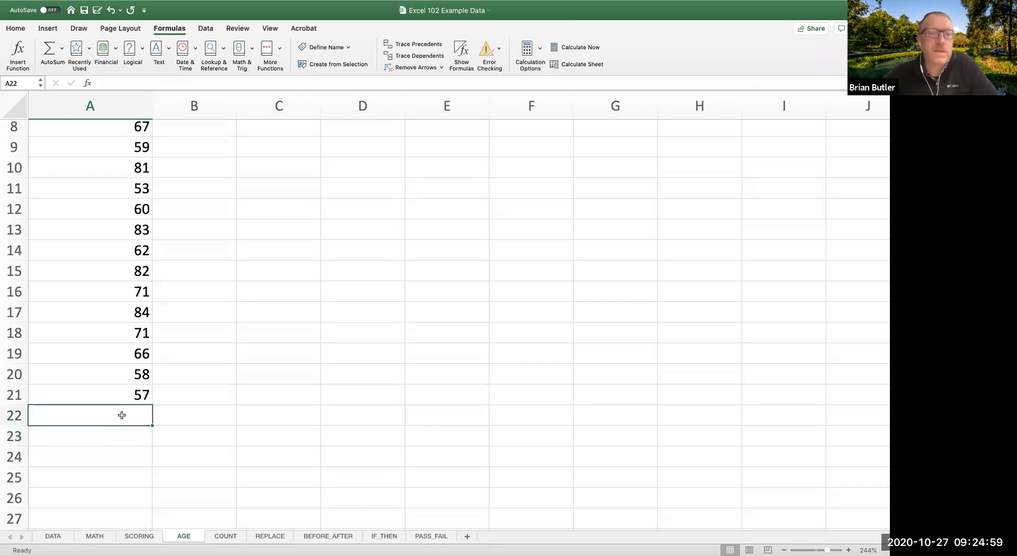
left_click(14, 415)
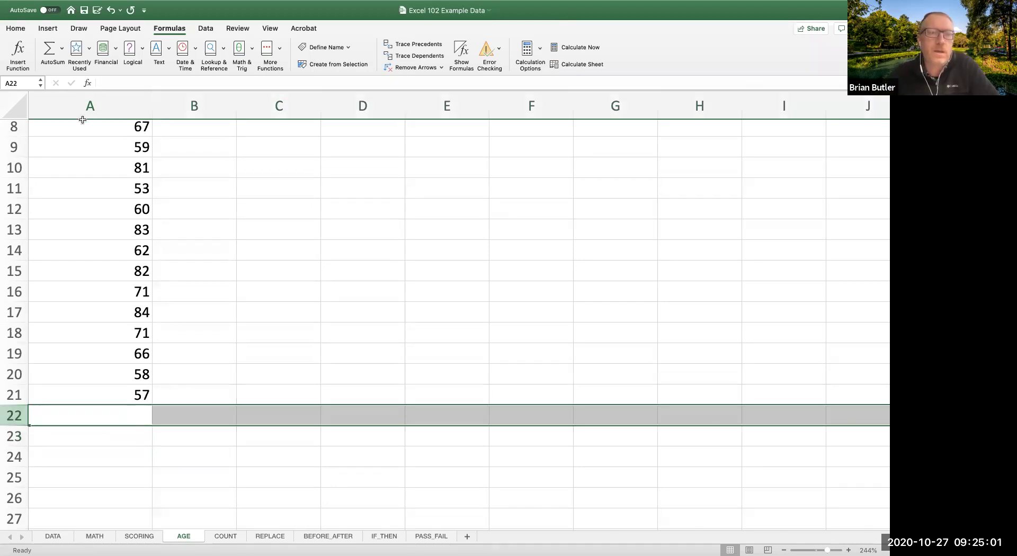
left_click(16, 28)
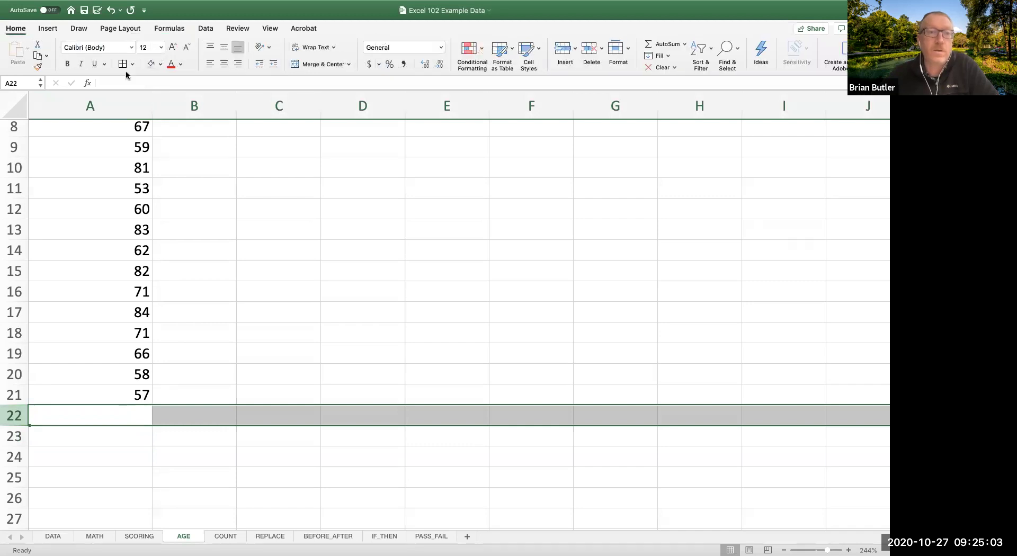
left_click(160, 64)
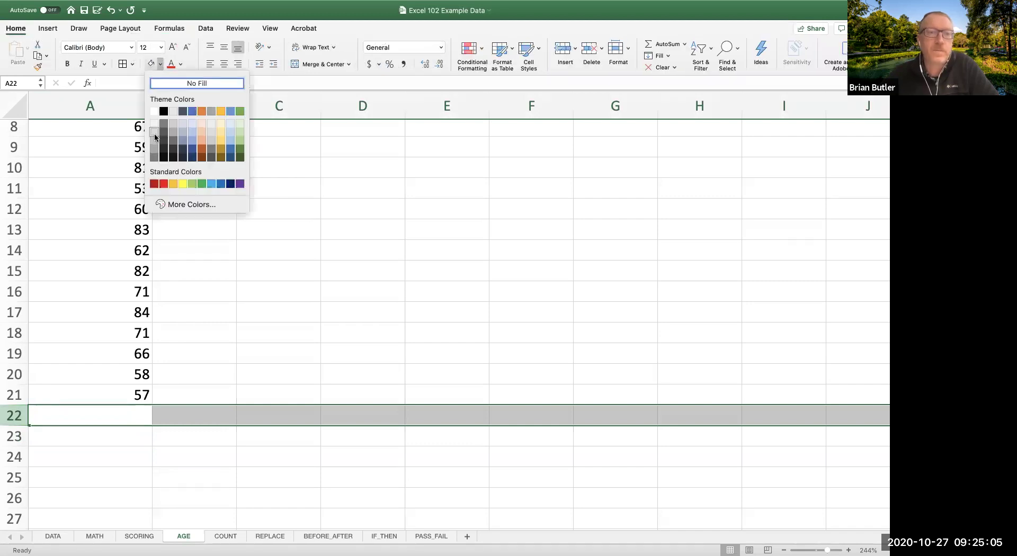
left_click(154, 135)
left_click(263, 270)
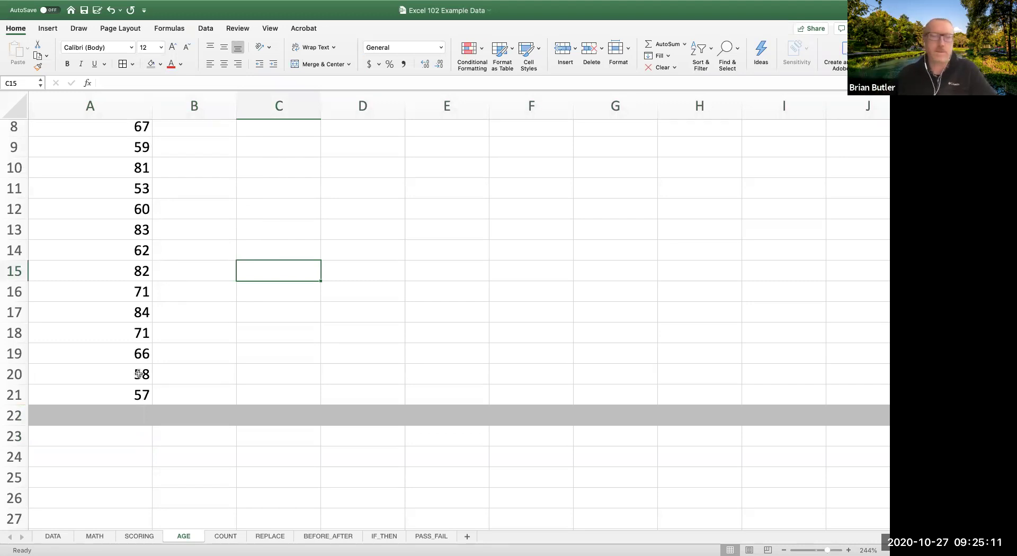
Step: Find the youngest age in A23 with the formula =MIN(A2:A21) and review the entered formula
left_click(64, 444)
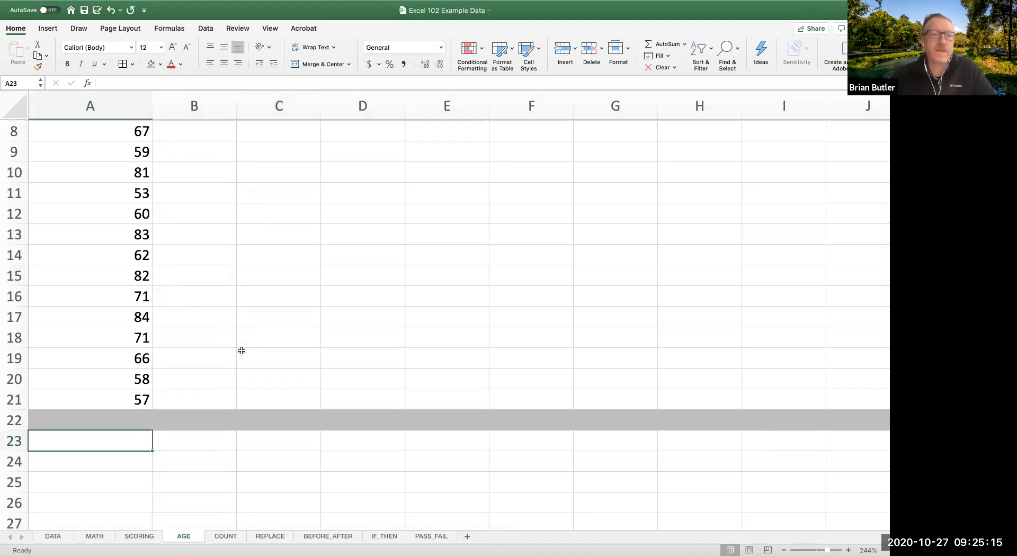
scroll(241, 351, "up", 5)
scroll(241, 351, "down", 3)
scroll(242, 351, "down", 5)
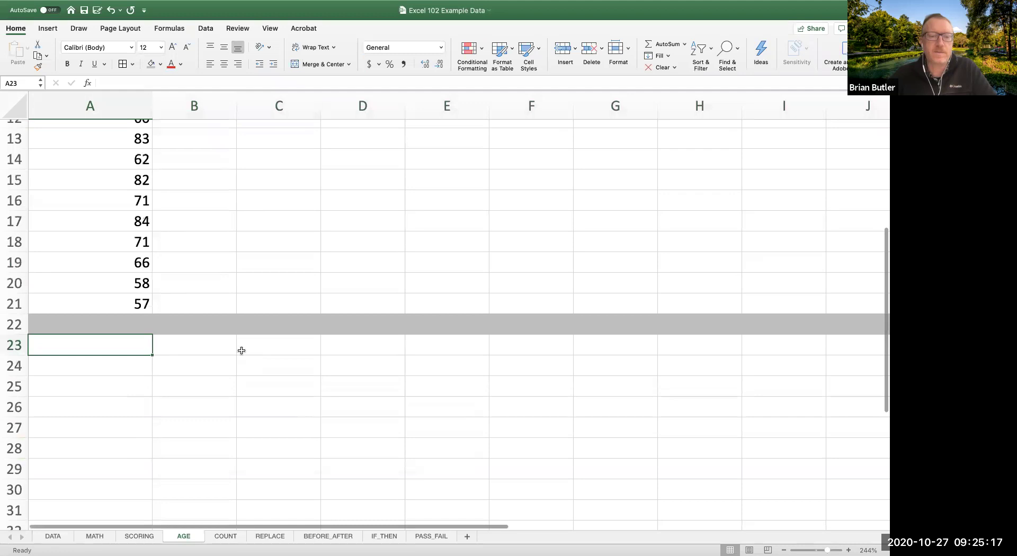
type("=")
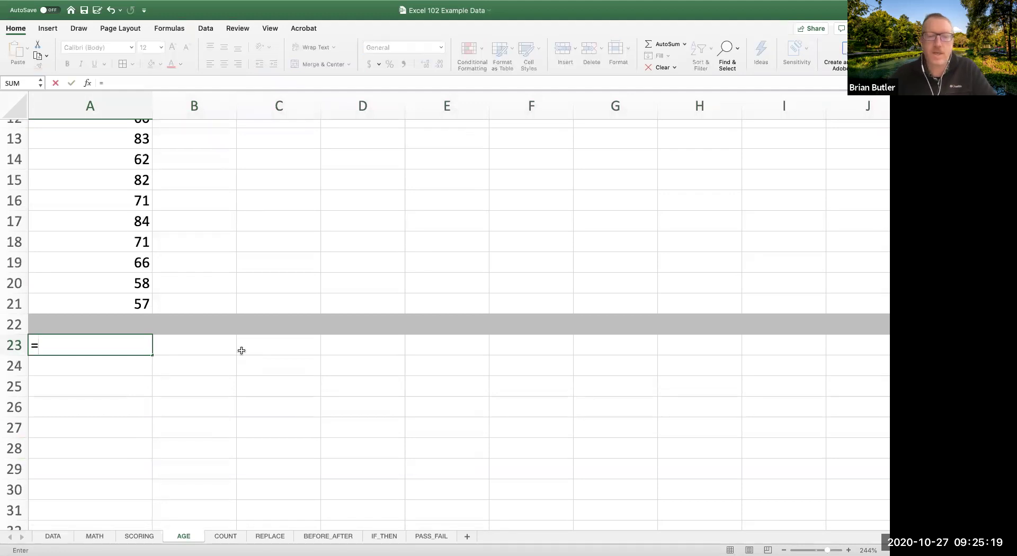
type("MIN")
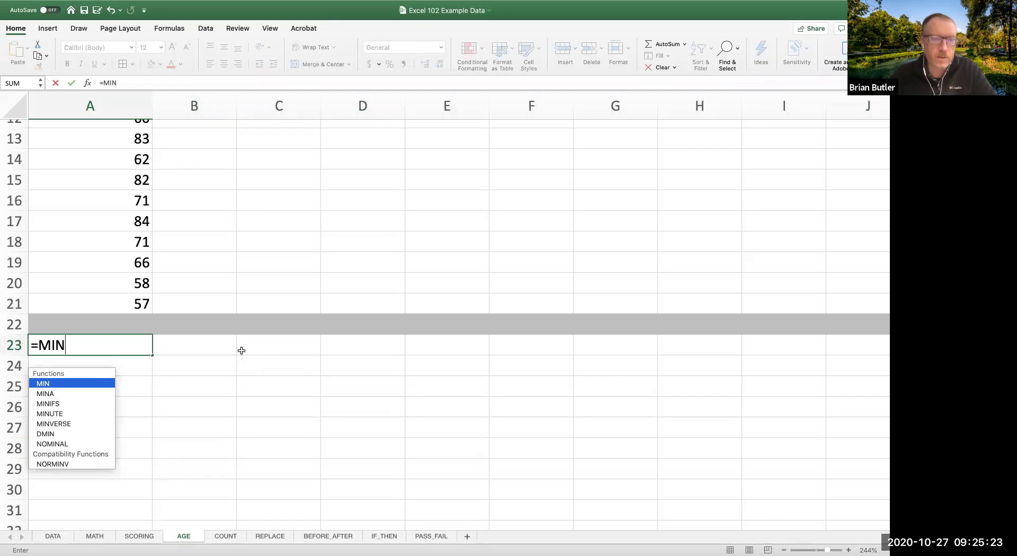
type("(")
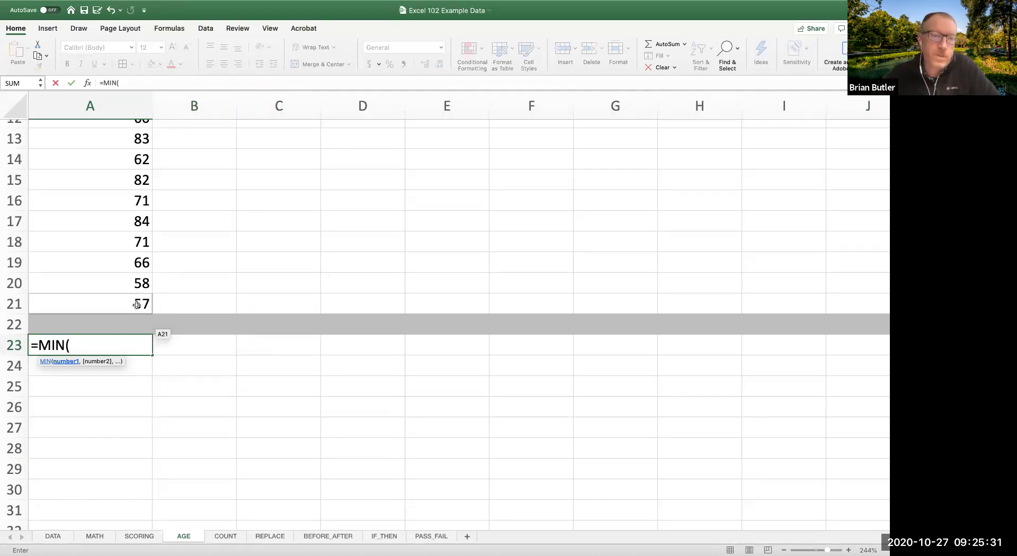
left_click_drag(137, 305, 109, 157)
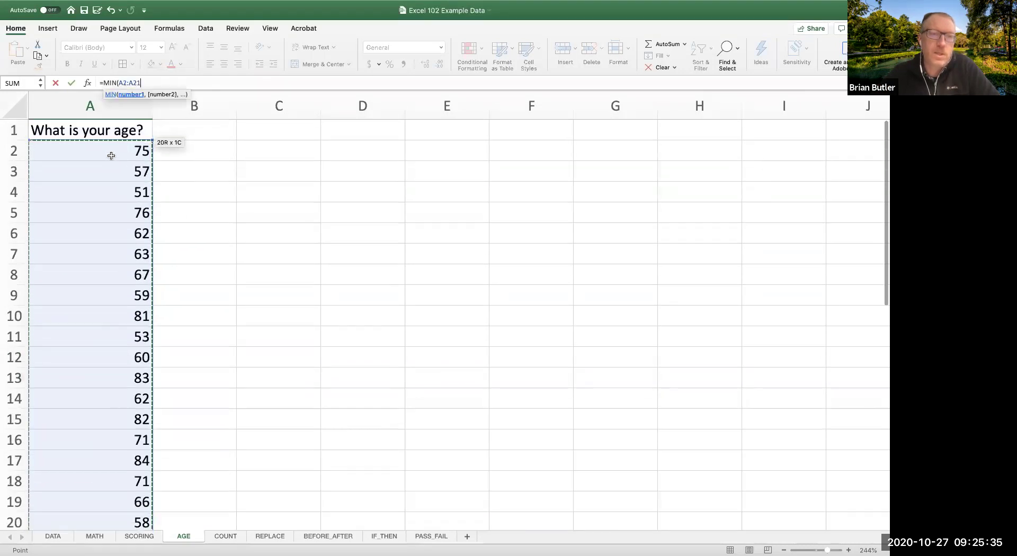
scroll(211, 250, "down", 3)
scroll(212, 249, "up", 2)
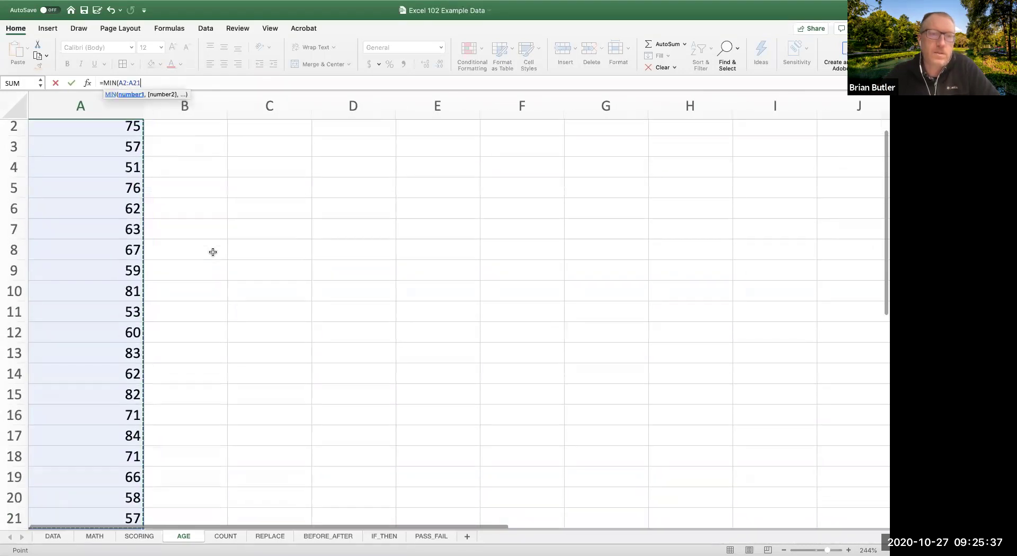
scroll(212, 252, "down", 5)
scroll(212, 252, "down", 2)
key("Return")
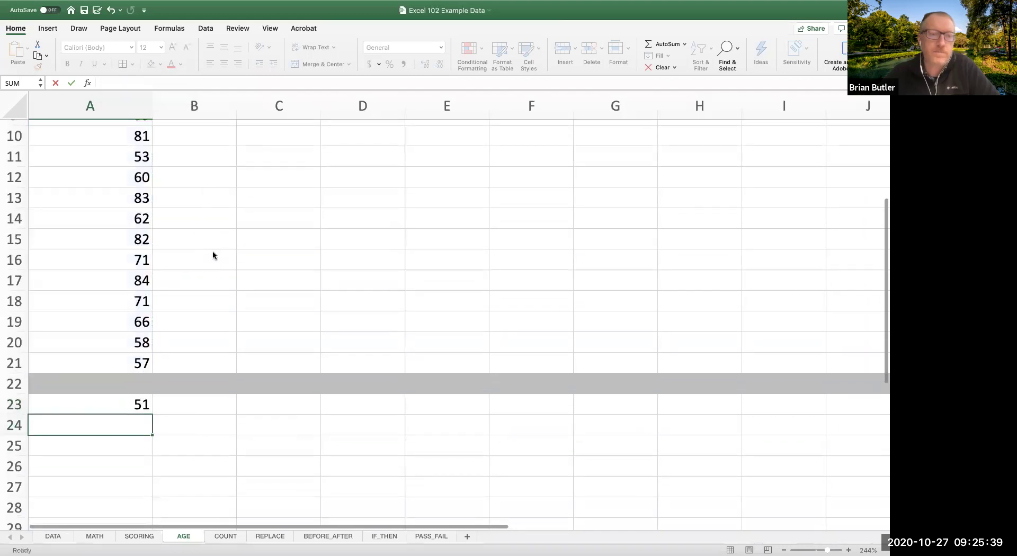
left_click(119, 405)
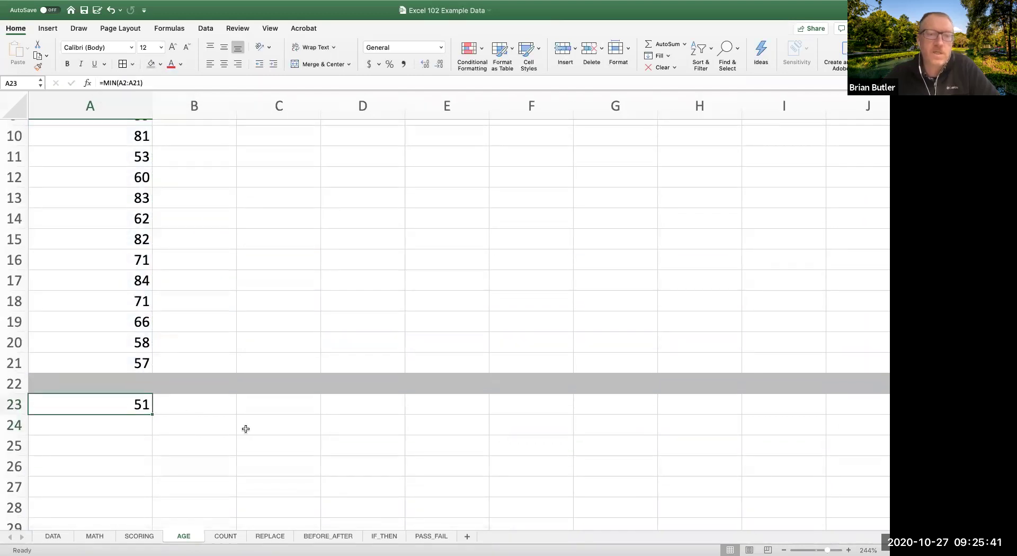
scroll(246, 429, "down", 1)
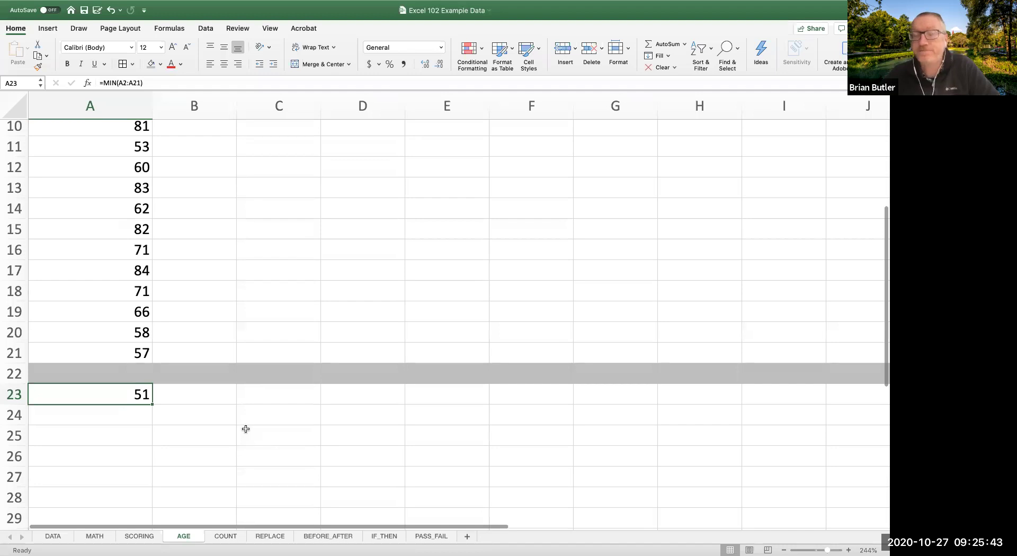
Step: Find the oldest age in A24 with the formula =MAX(A2:A21)
scroll(228, 419, "down", 1)
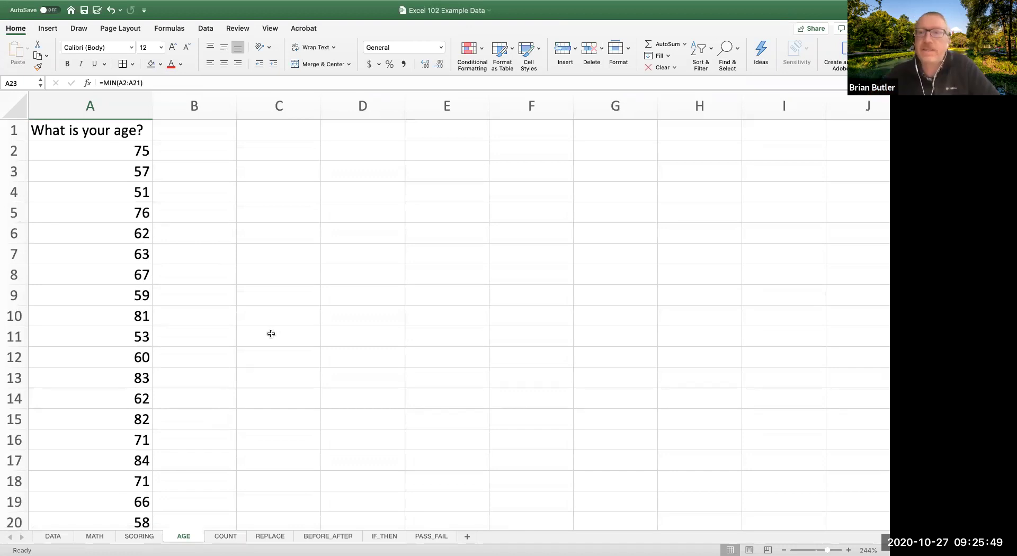
scroll(271, 334, "down", 7)
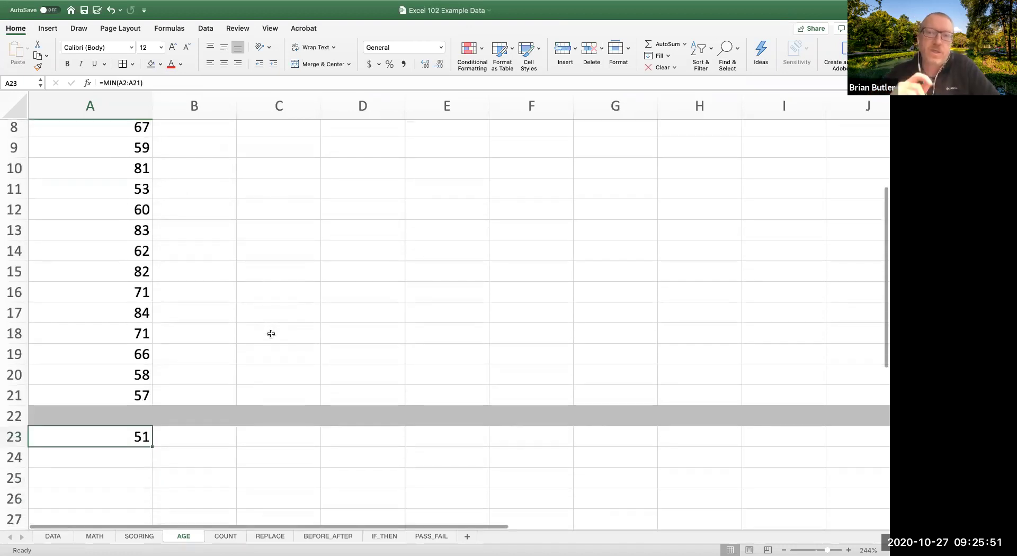
left_click(131, 457)
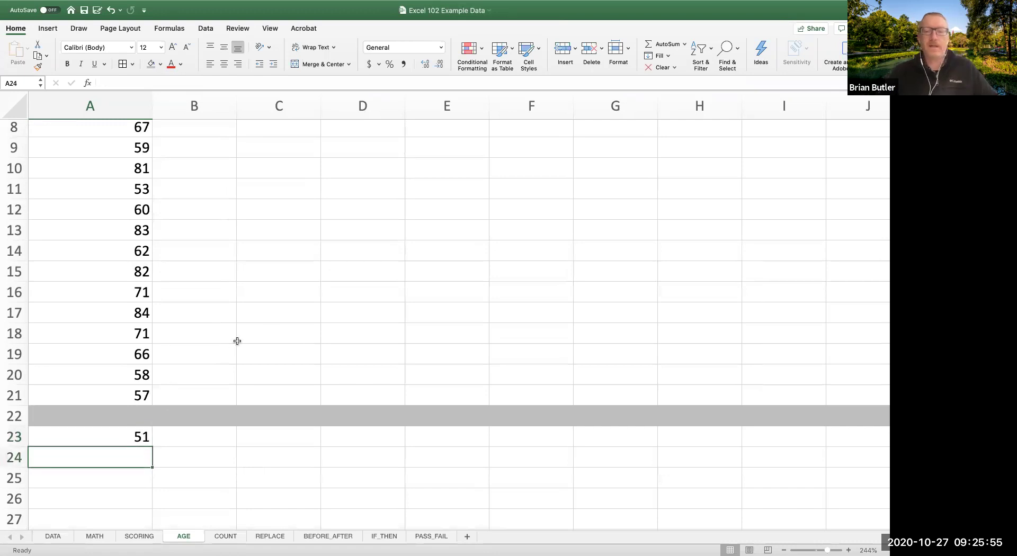
type("=")
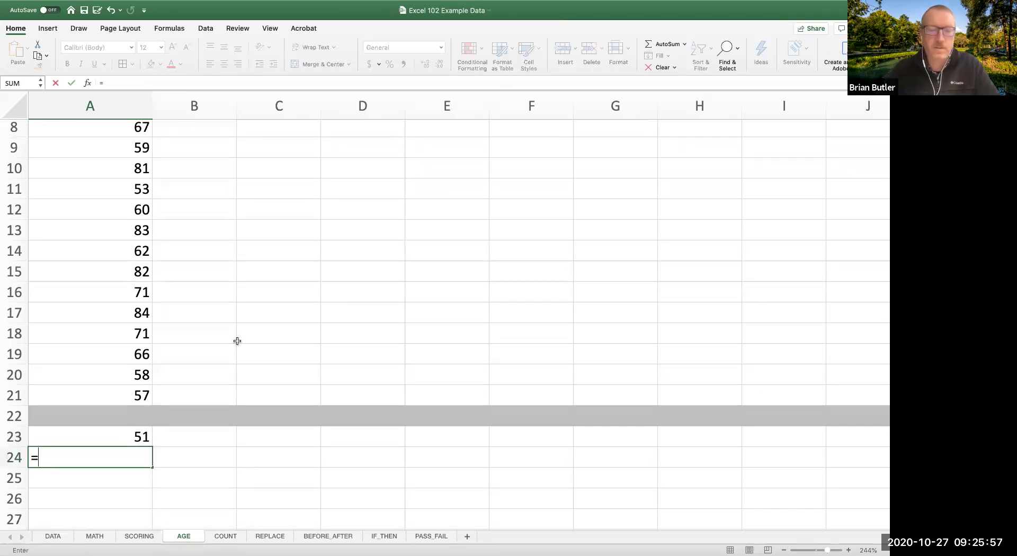
type("MAX(")
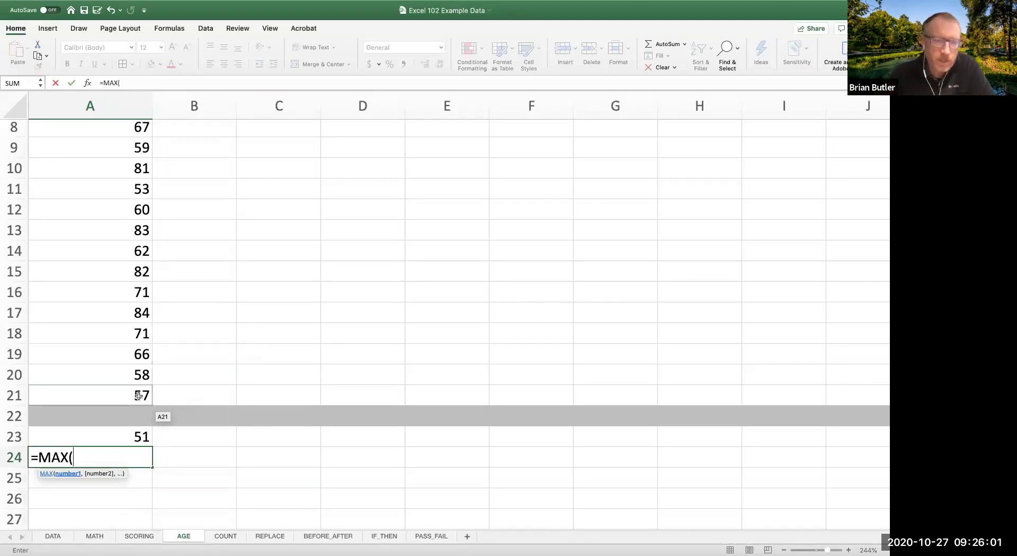
left_click_drag(138, 396, 94, 149)
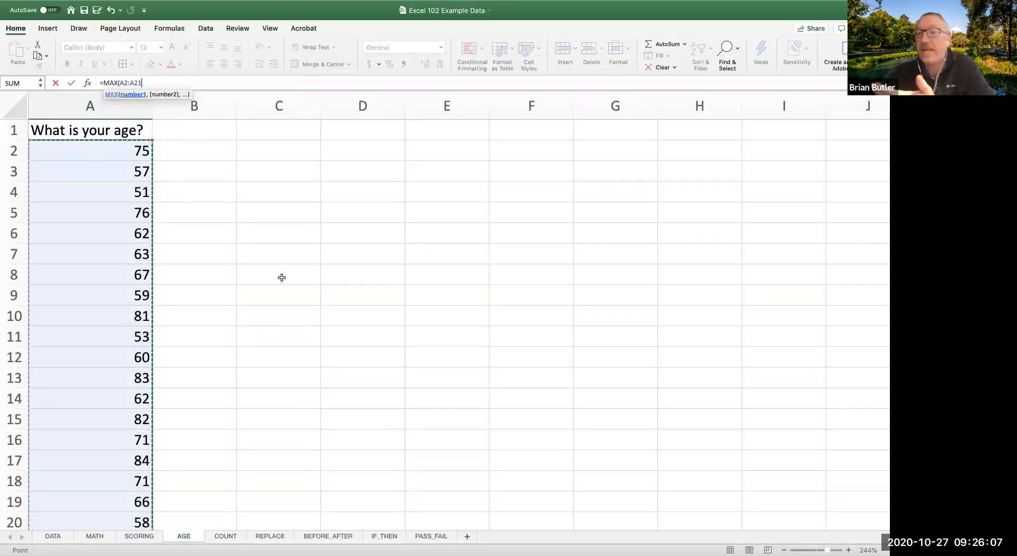
scroll(282, 278, "down", 5)
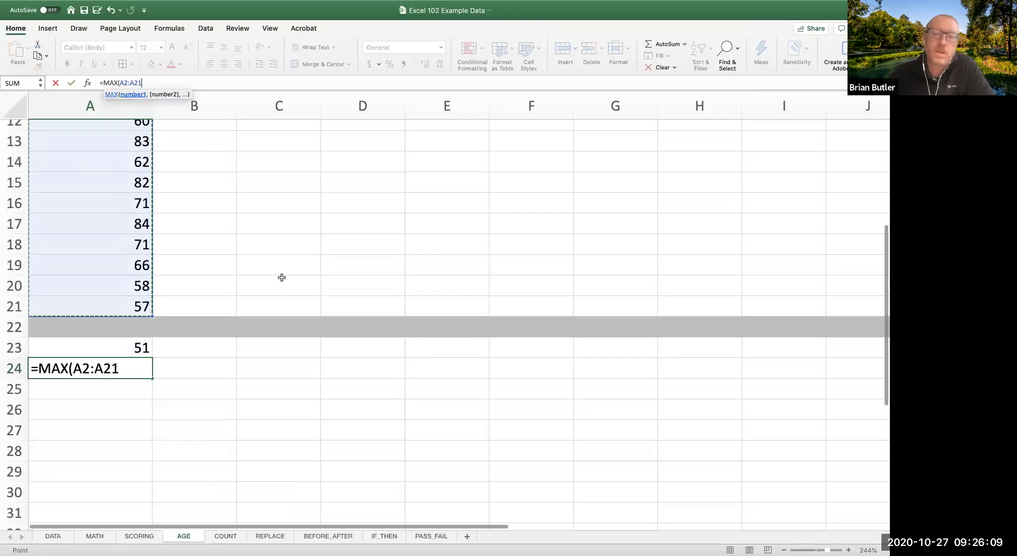
left_click(130, 371)
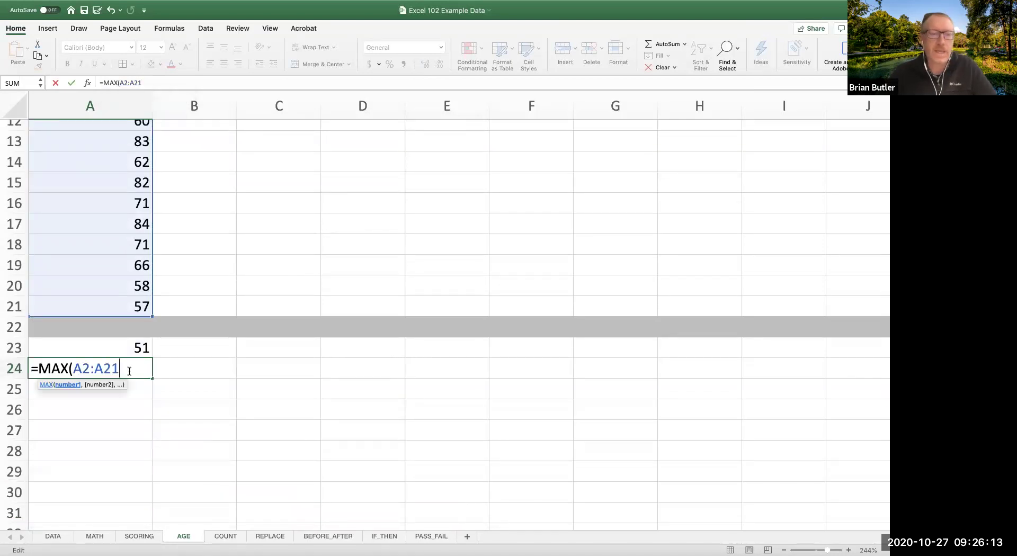
type(")")
key("Return")
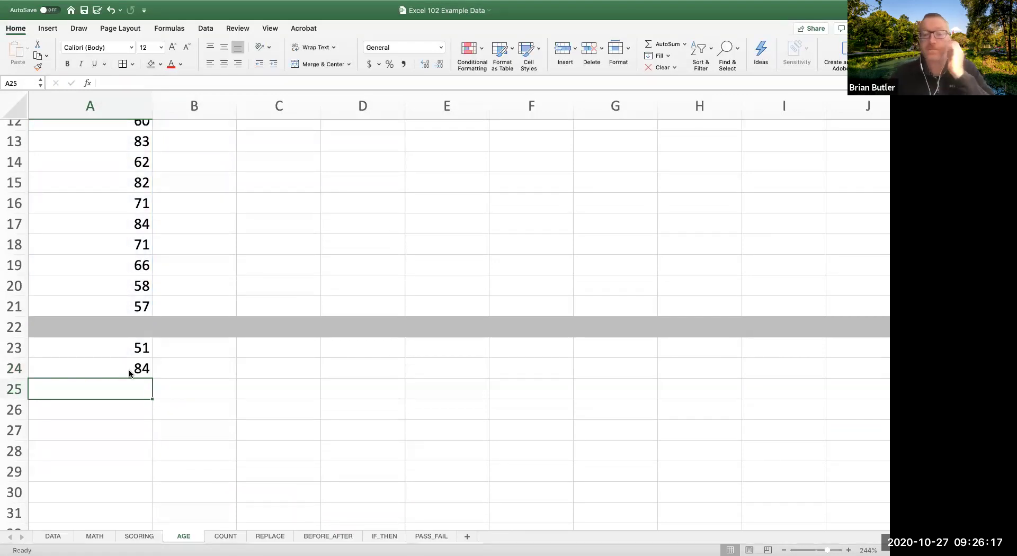
Step: Calculate the average age in A25 with the formula =AVERAGE(A2:A21), check the entered formula and select A26
type("=")
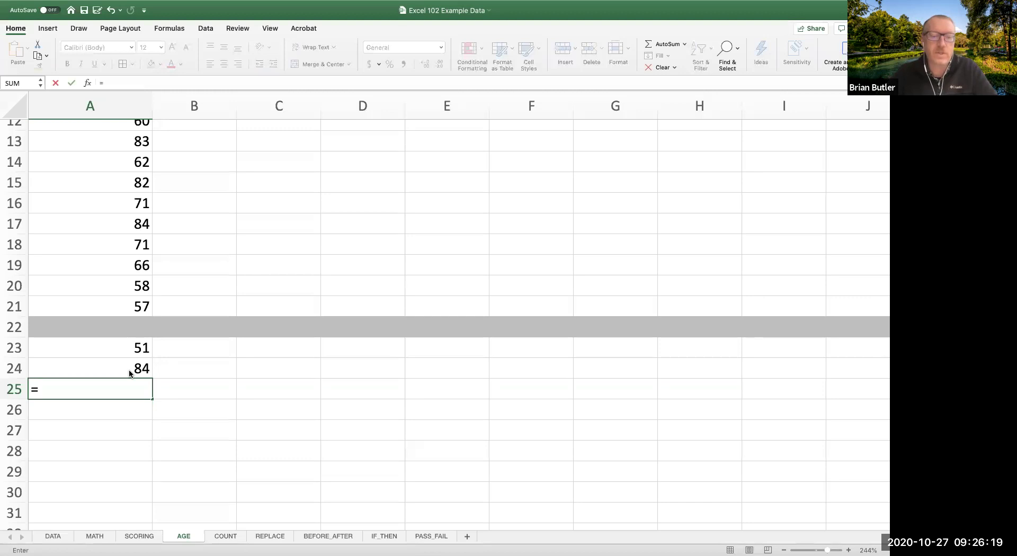
type("AVERAGE")
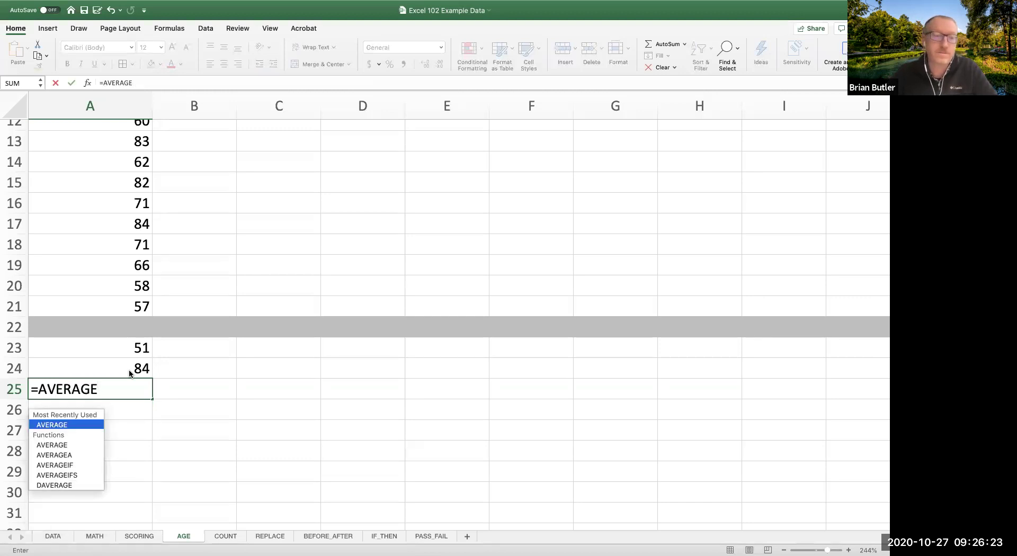
type("(")
left_click_drag(119, 306, 94, 151)
key("Return")
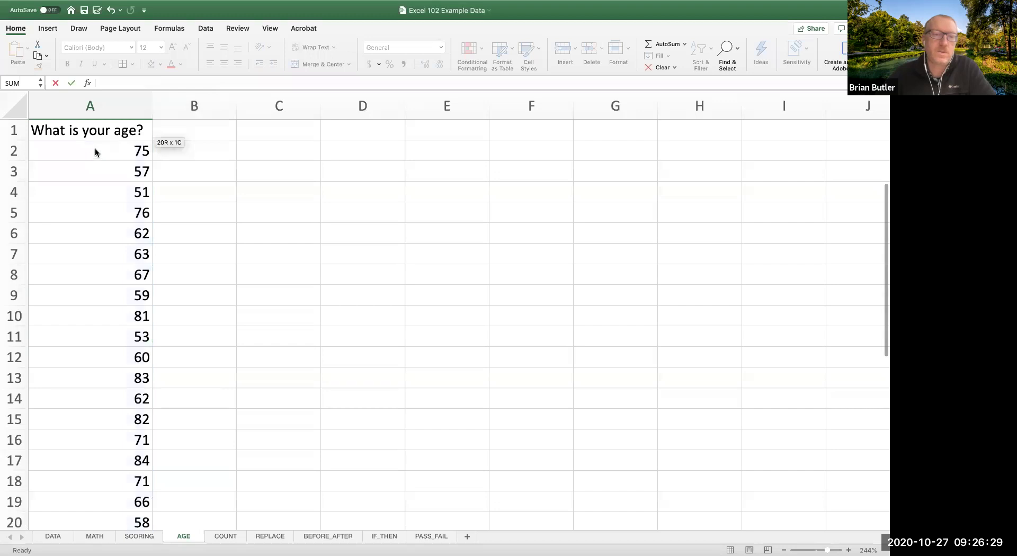
scroll(196, 258, "down", 3)
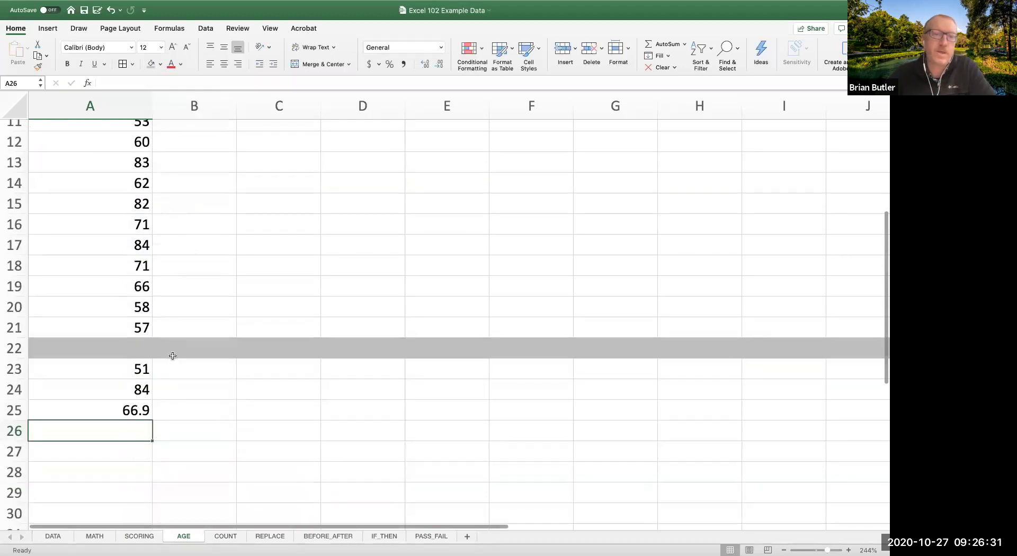
left_click(120, 410)
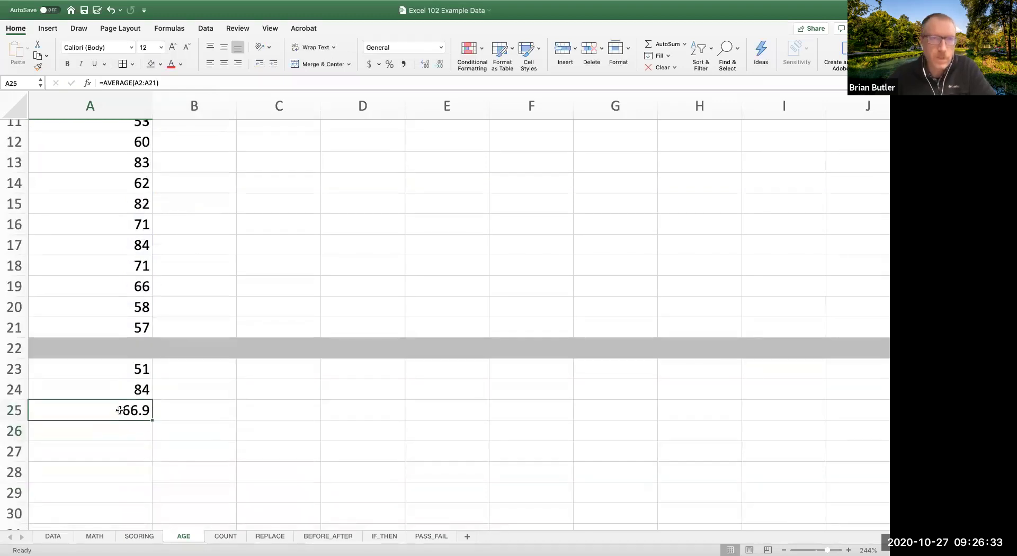
left_click(115, 430)
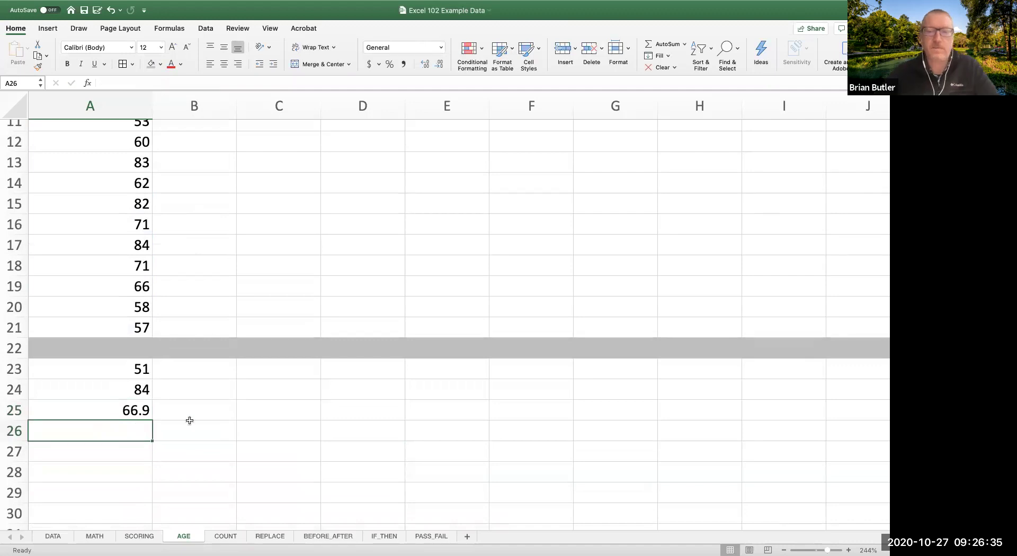
type("+MEDIAN")
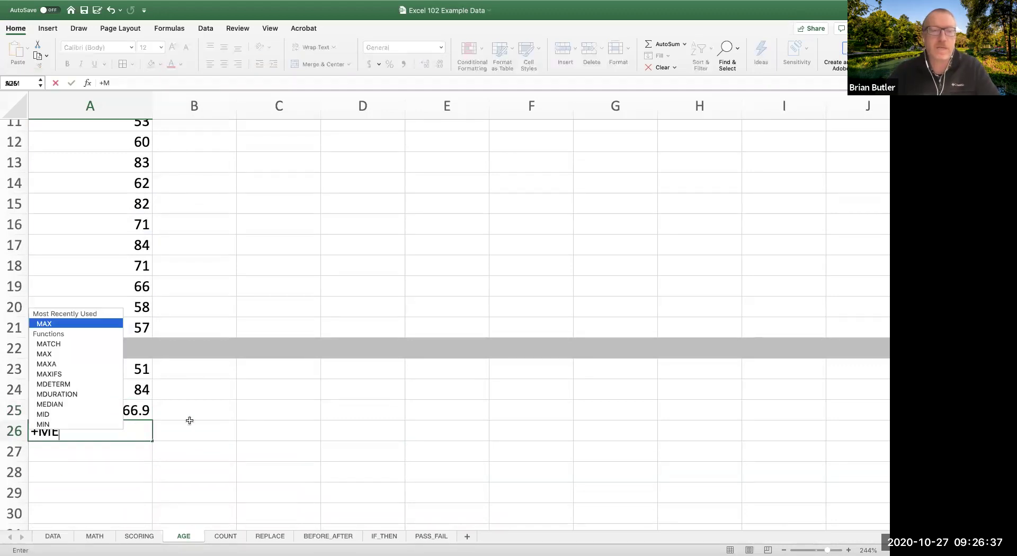
key("BackSpace")
key("BackSpace")
key("BackSpace")
key("BackSpace")
key("BackSpace")
key("BackSpace")
key("BackSpace")
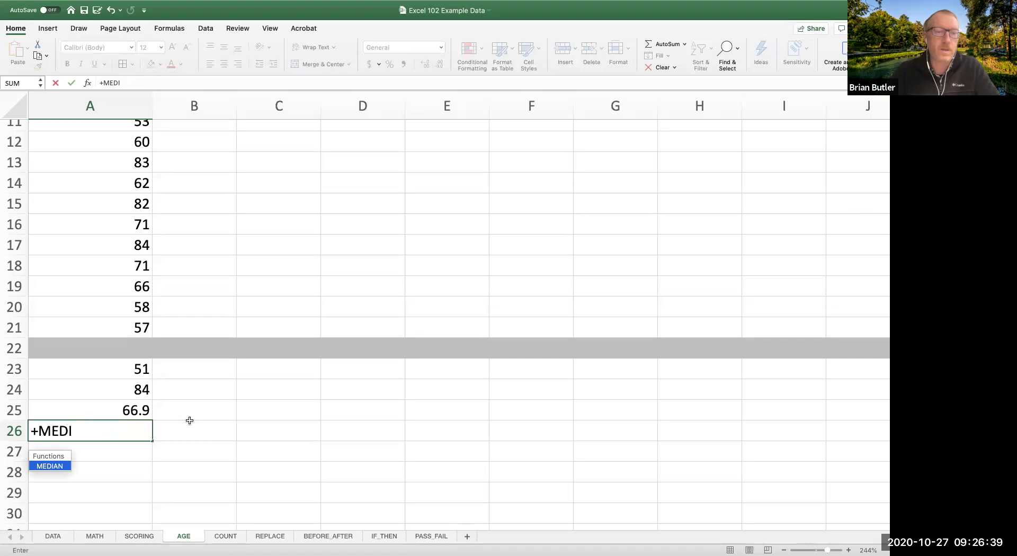
Step: Calculate the median age in A26 with the formula =MEDIAN(A2:A21)
type("=")
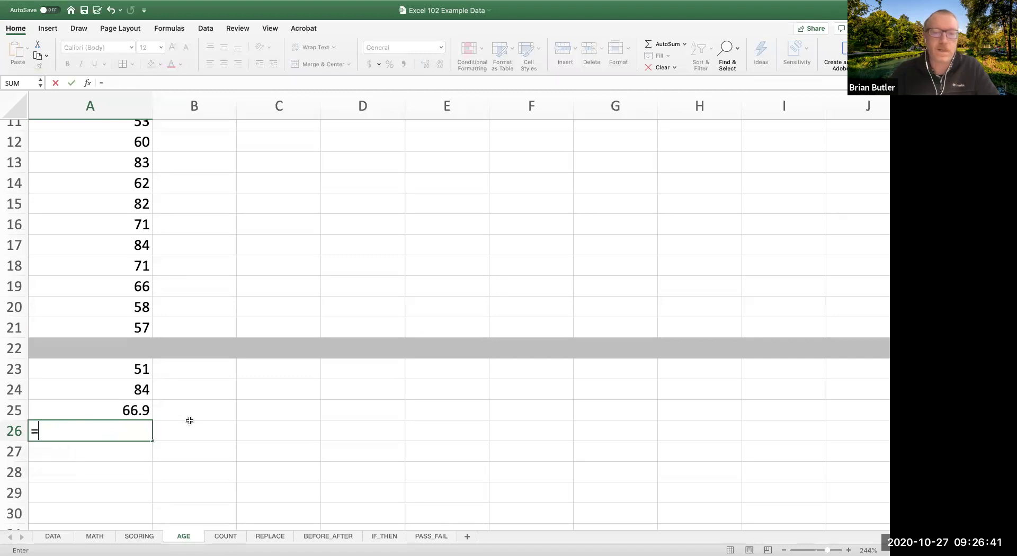
type("MEDIAN")
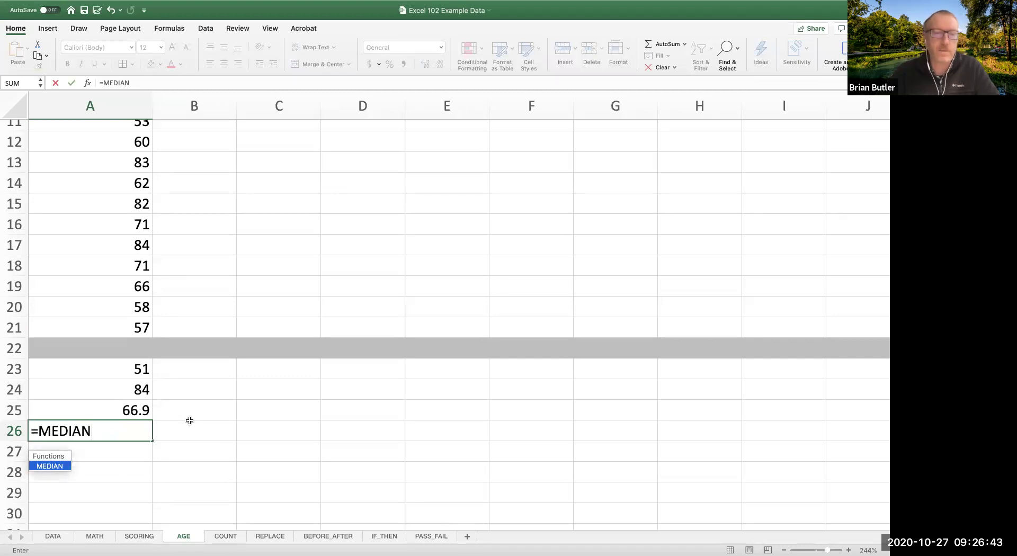
type("(")
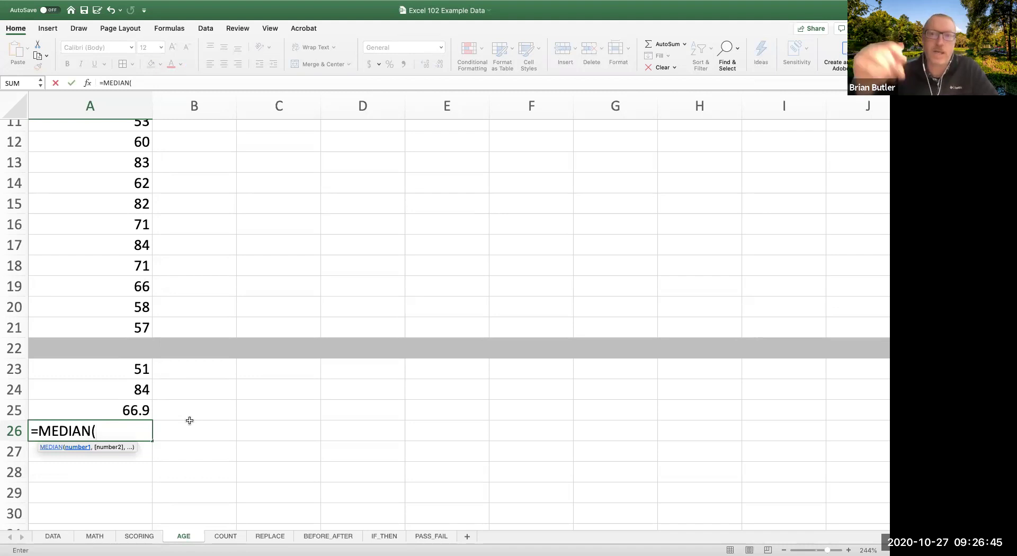
type("A2:A21)")
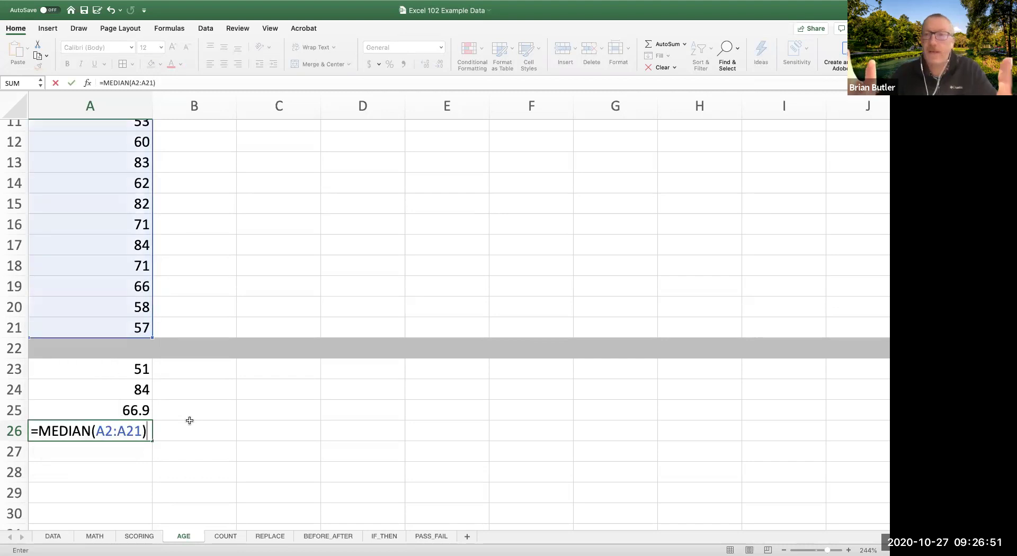
key("Return")
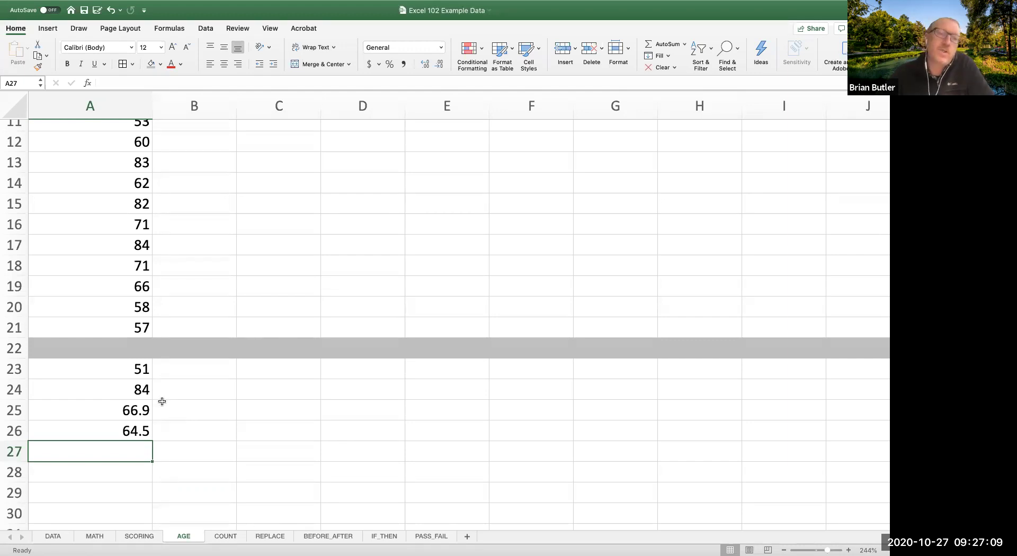
Step: Clear the contents of A24:A26, removing the maximum, average and median formulas
left_click_drag(138, 389, 124, 428)
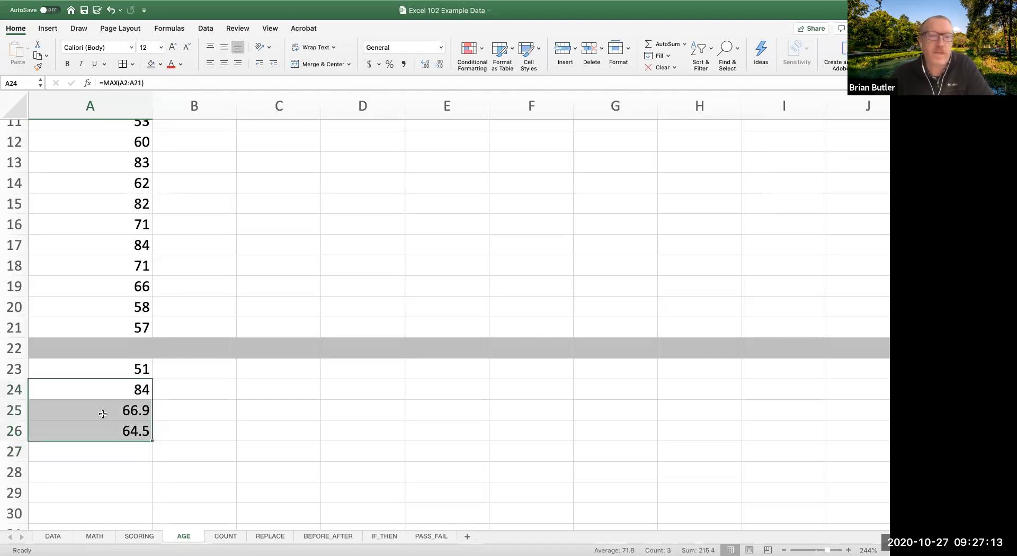
right_click(102, 414)
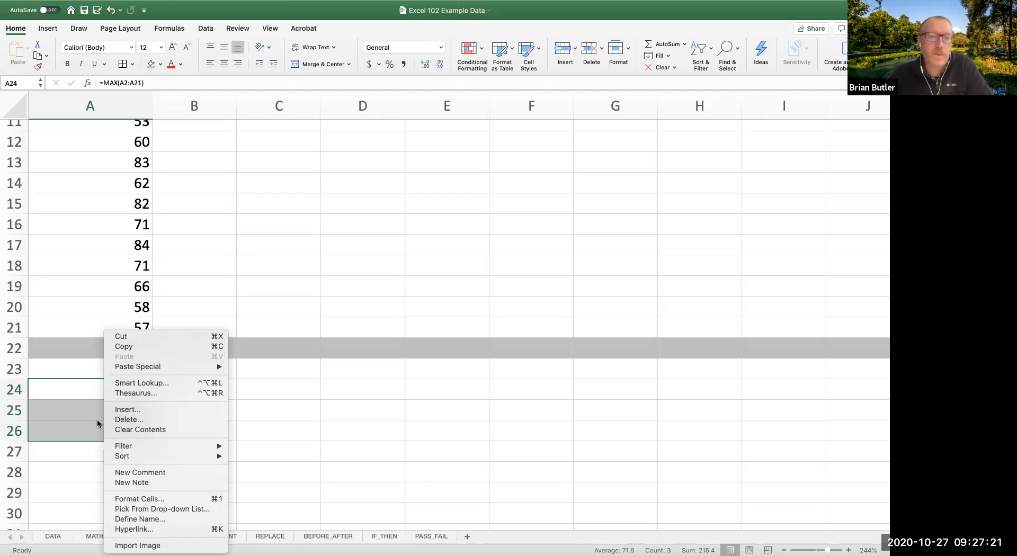
left_click(125, 429)
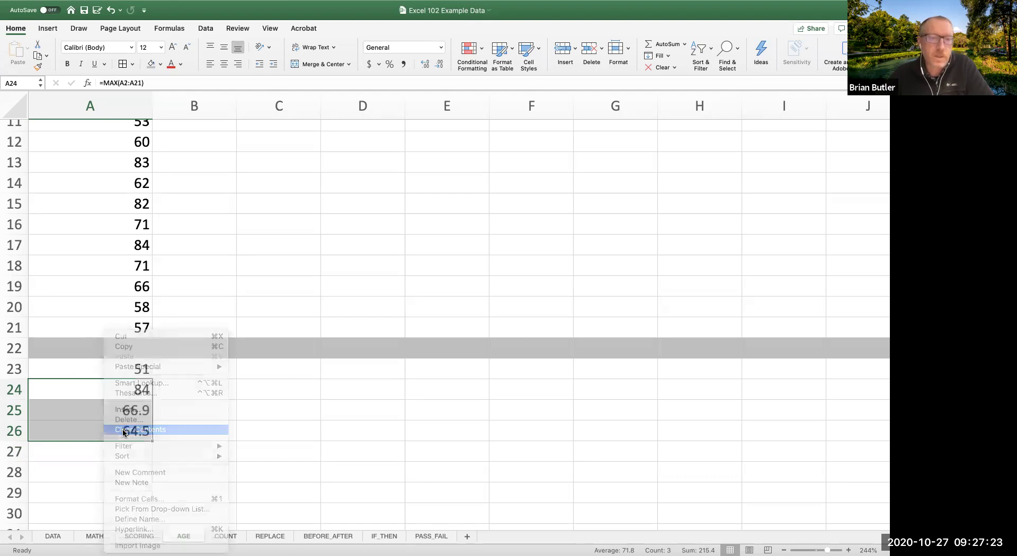
Step: Fill the MIN formula from A23 down into A24
left_click(103, 365)
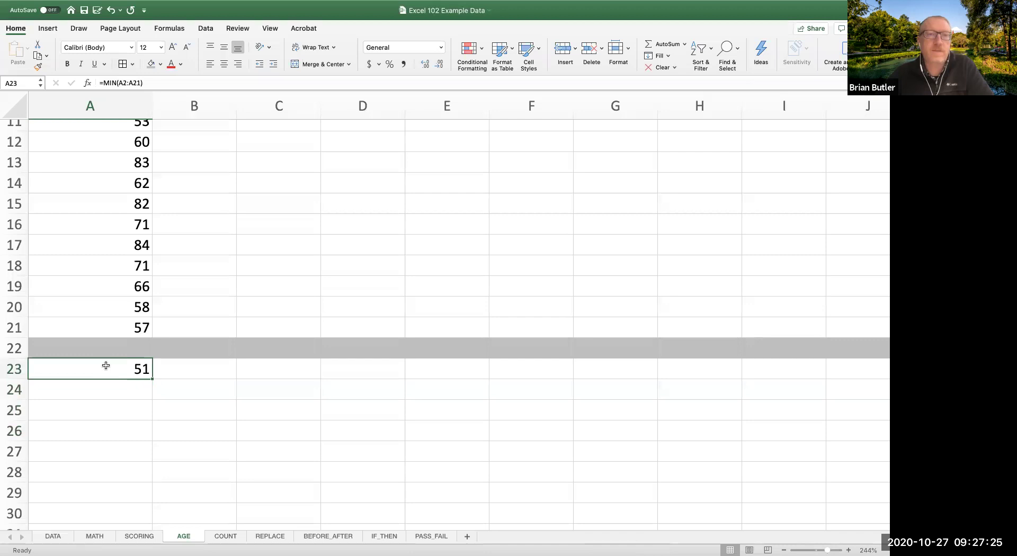
scroll(225, 416, "up", 1)
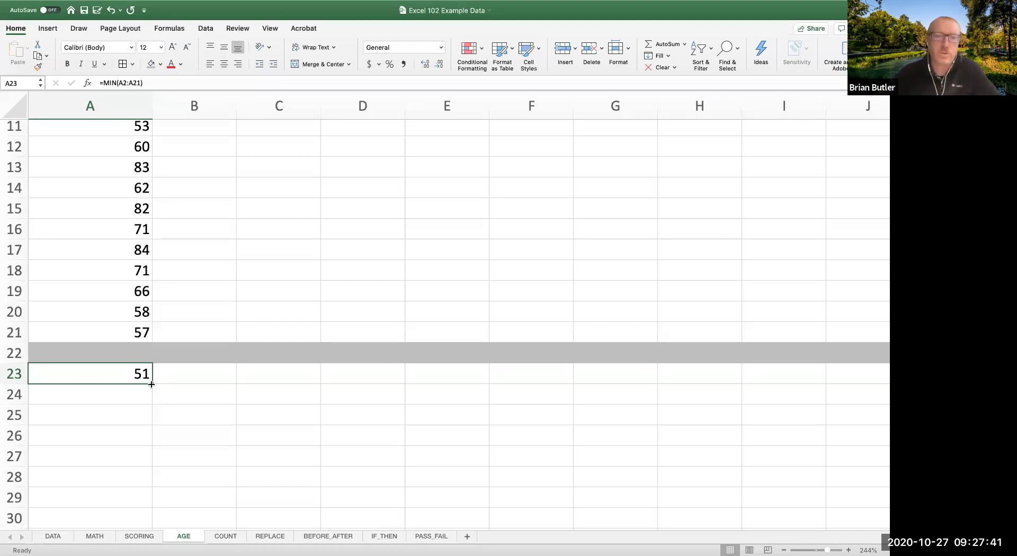
left_click_drag(151, 384, 148, 399)
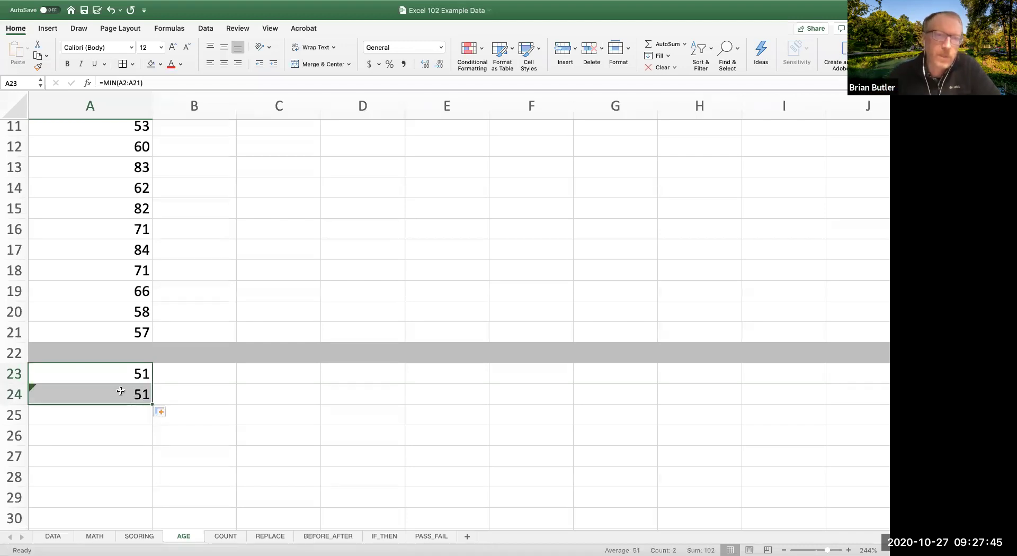
Step: Change the function of the copied formula in A24 from MIN to MAX, keeping the range A3:A22
left_click(117, 83)
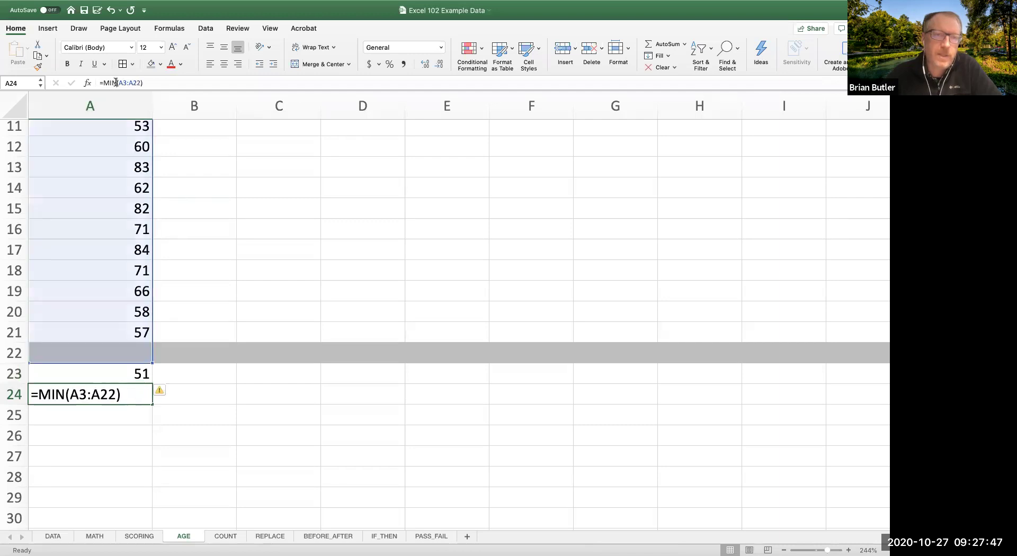
key("BackSpace")
key("BackSpace")
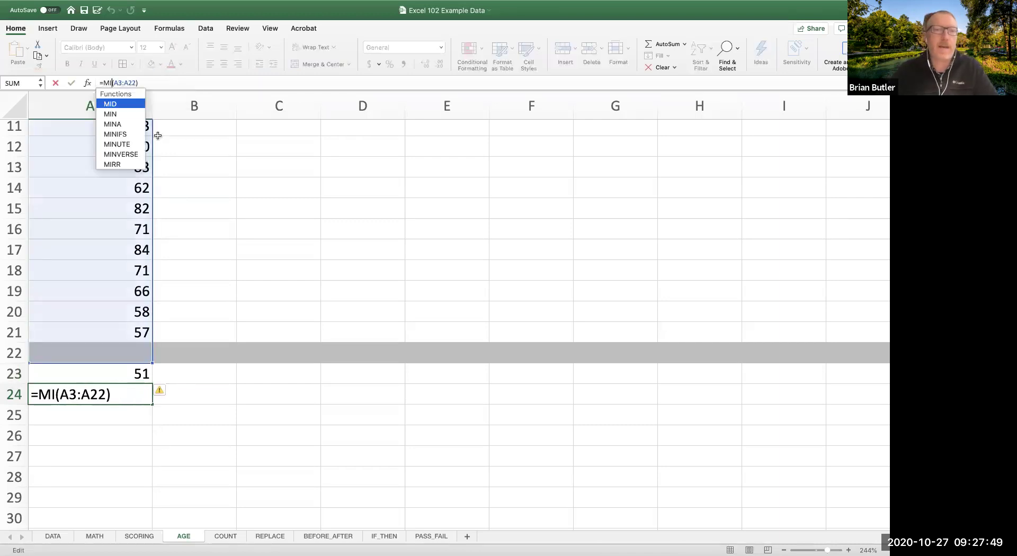
type("AX")
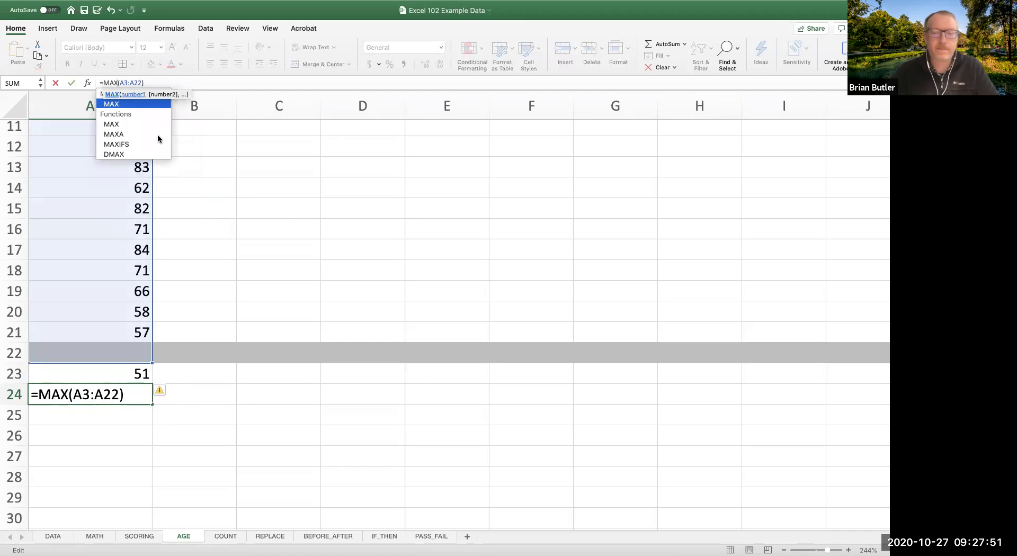
key("Return")
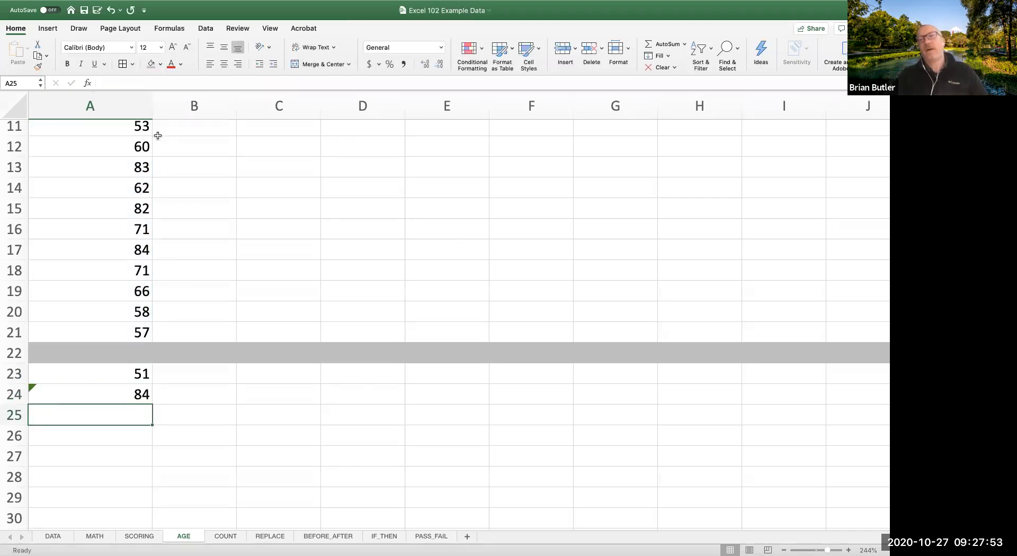
Step: Compare the cell ranges referenced by the MIN formula in A23 and the MAX formula in A24
left_click(105, 370)
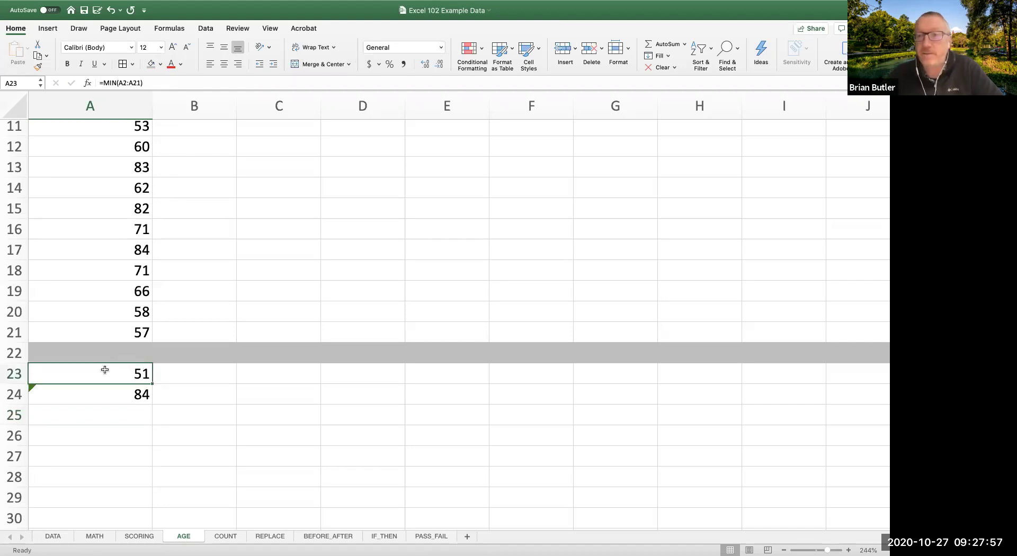
left_click(96, 396)
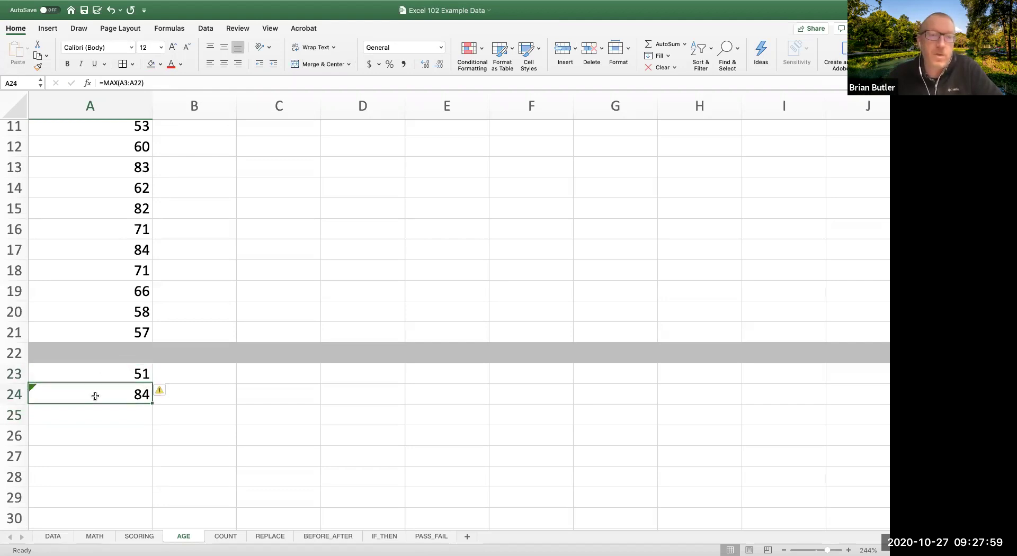
left_click(96, 378)
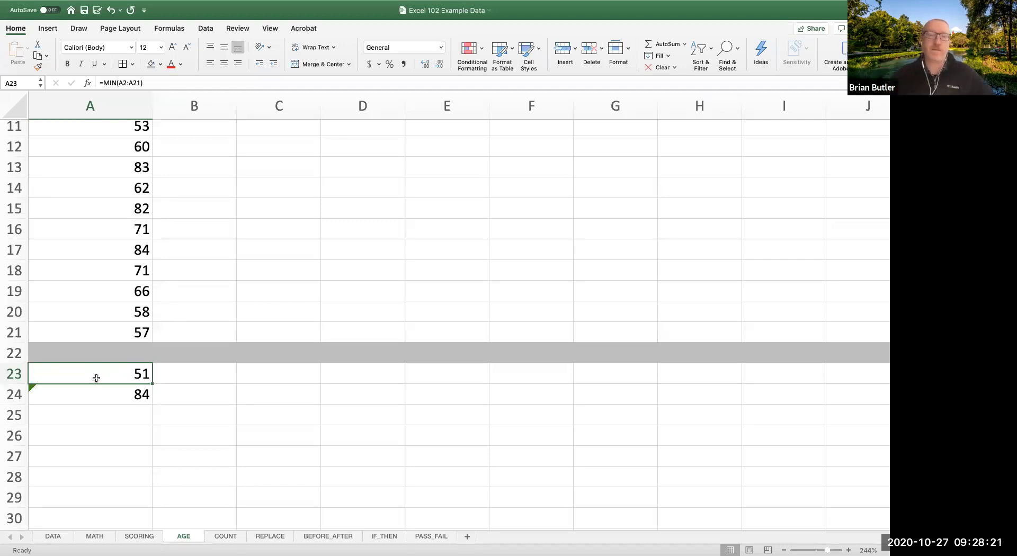
Step: Examine the error warning on A24 and check the MIN and MAX formula ranges against the ages starting in A2
left_click(44, 393)
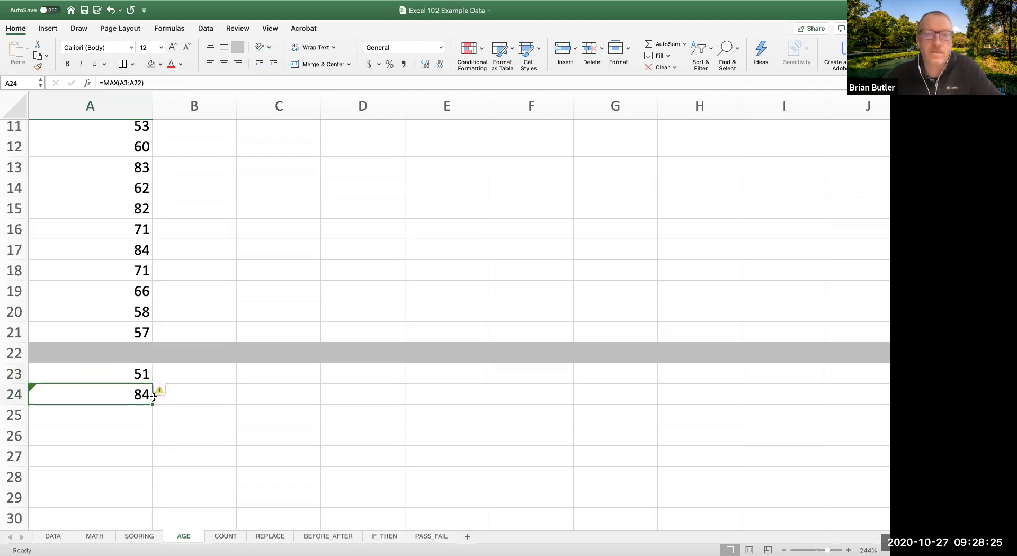
mouse_move(160, 392)
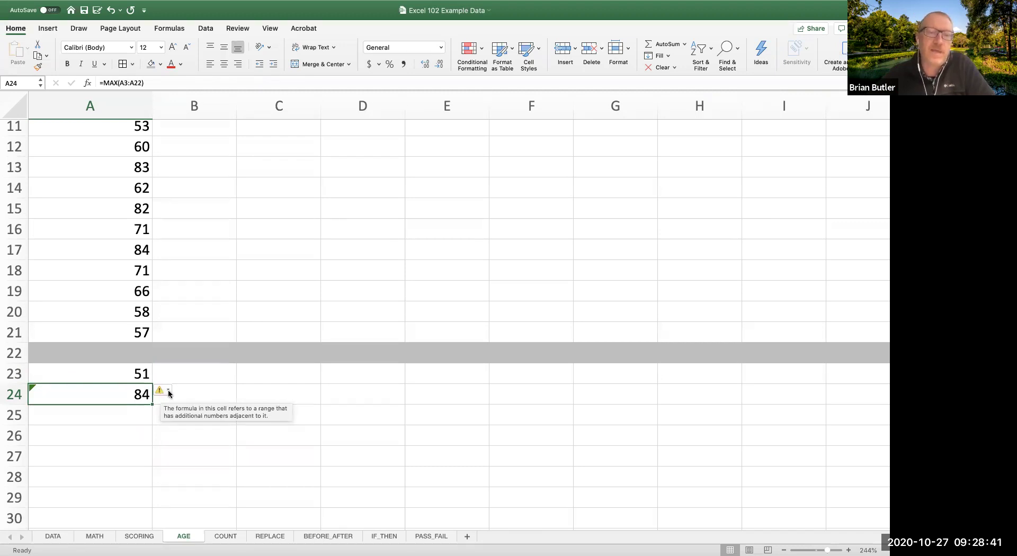
left_click(110, 374)
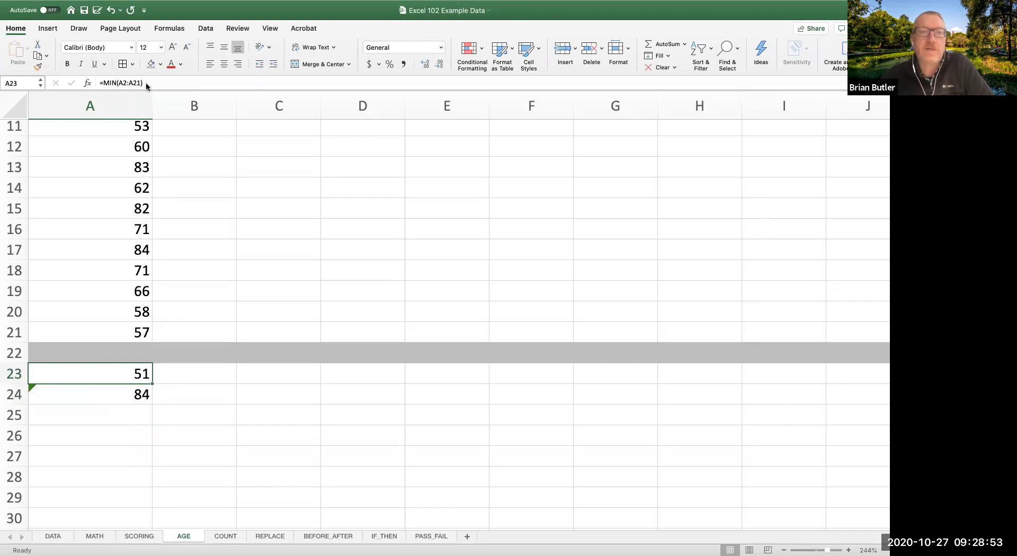
left_click(120, 393)
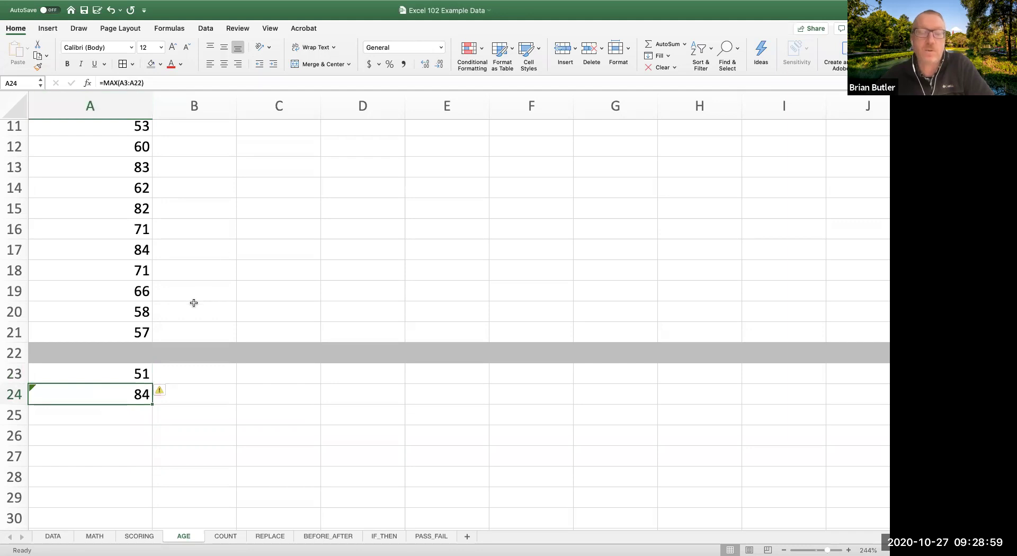
scroll(180, 286, "up", 5)
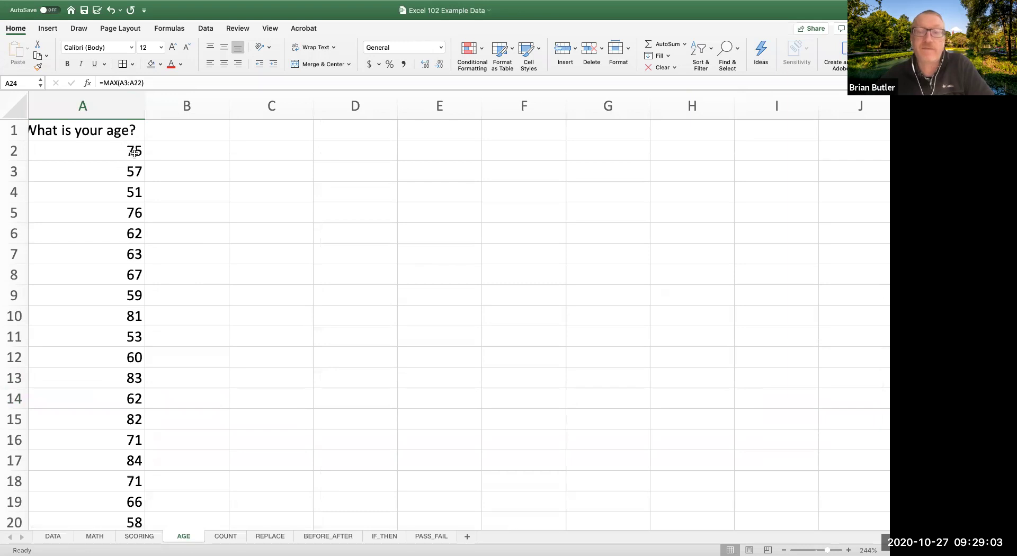
scroll(185, 239, "down", 2)
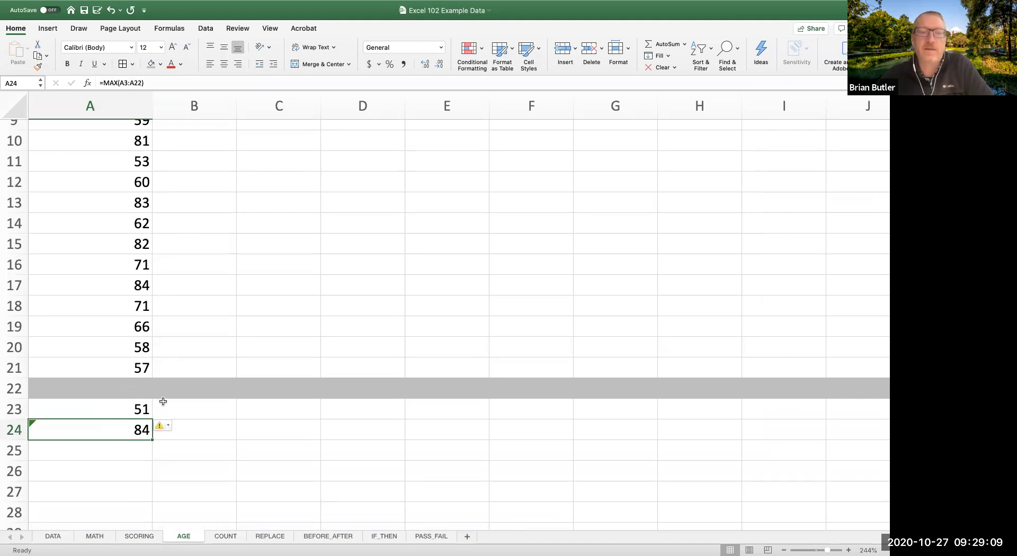
Step: Clear the MAX formula from cell A24
left_click(133, 407)
left_click(128, 427)
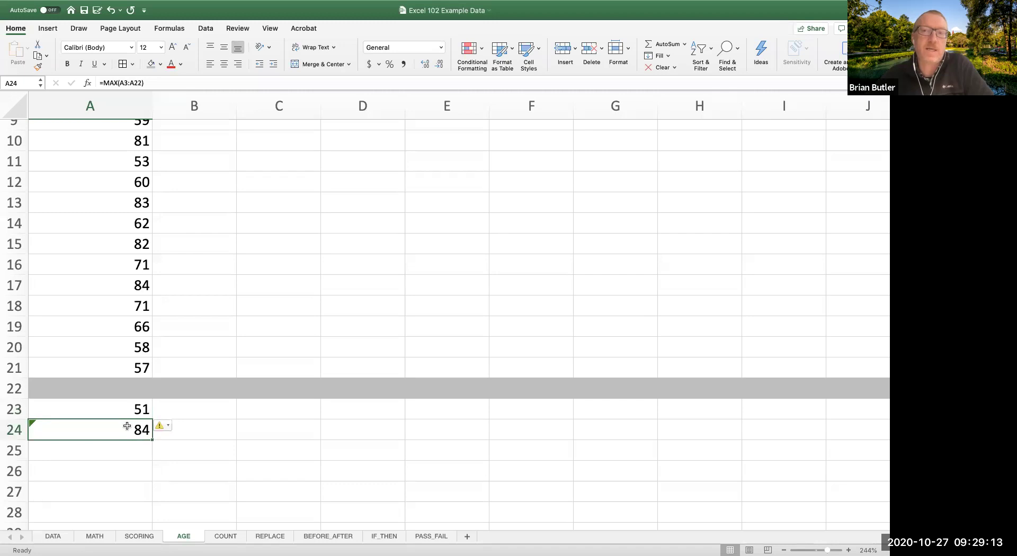
key("Delete")
Step: Lock the row references of the MIN formula in A23 so it reads =MIN(A$2:A$21)
left_click(127, 407)
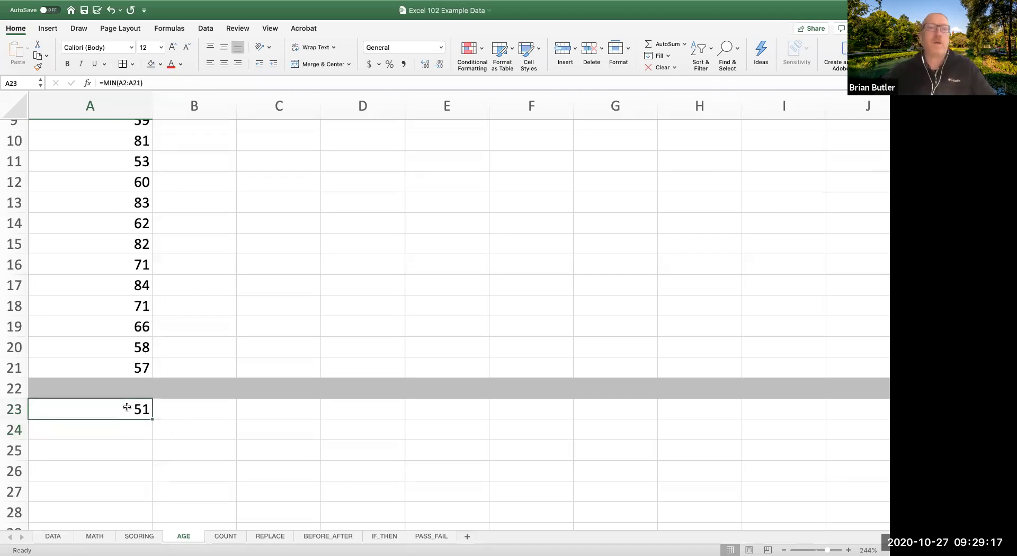
left_click(147, 83)
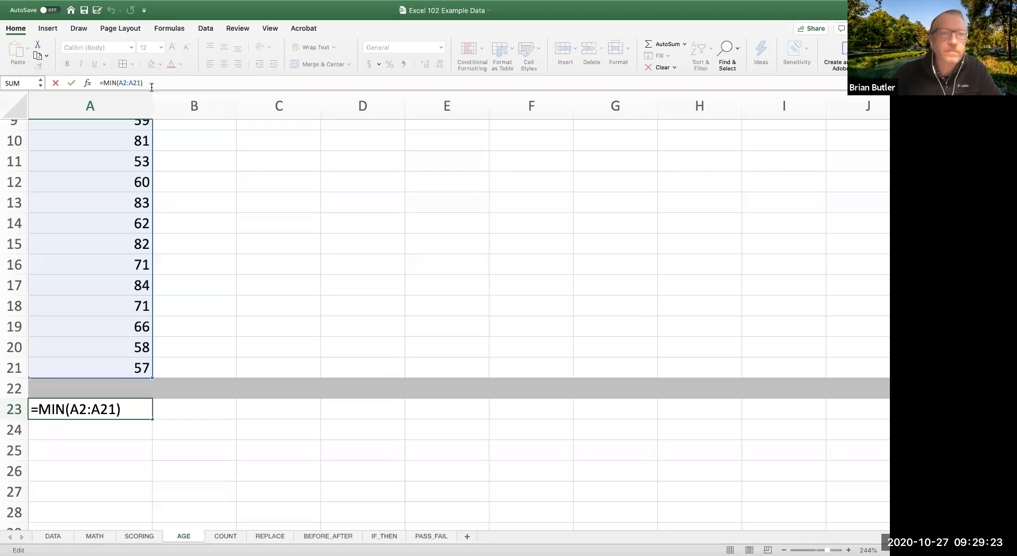
left_click(125, 83)
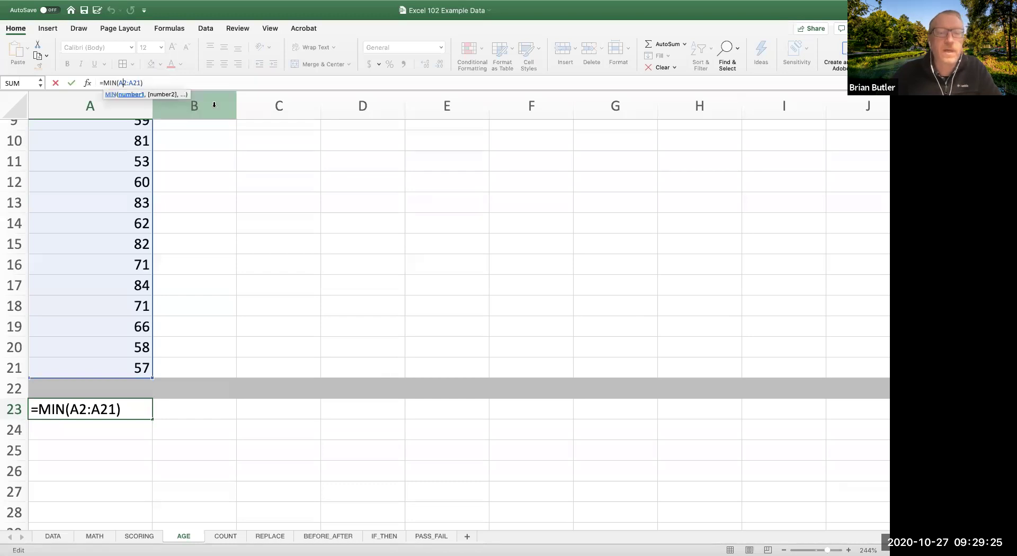
type("$")
key("Right")
key("Right")
key("Right")
type("$")
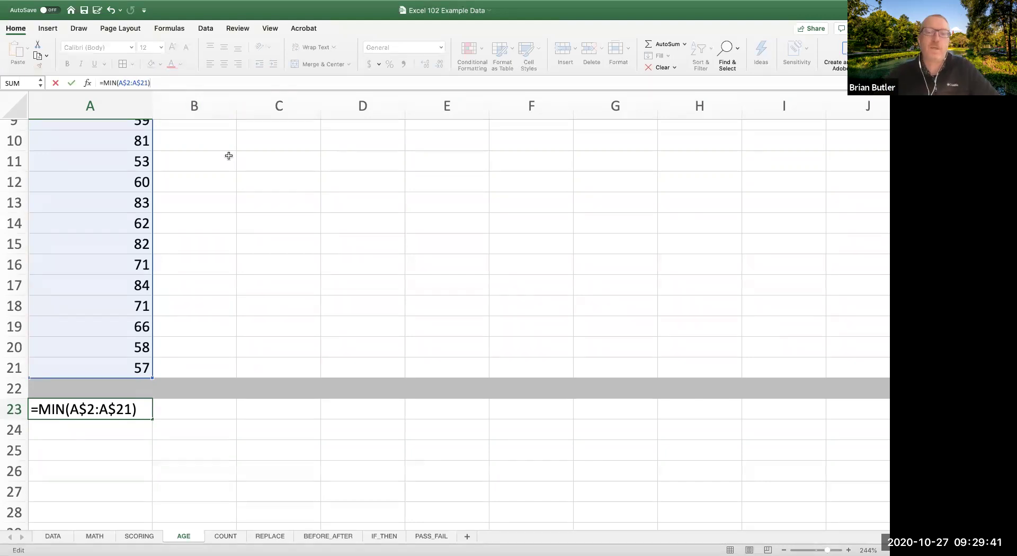
key("Return")
Step: Fill the row-locked MIN formula from A23 down through A26 and check the range in each copy
left_click(130, 406)
left_click_drag(153, 418, 139, 474)
left_click(136, 430)
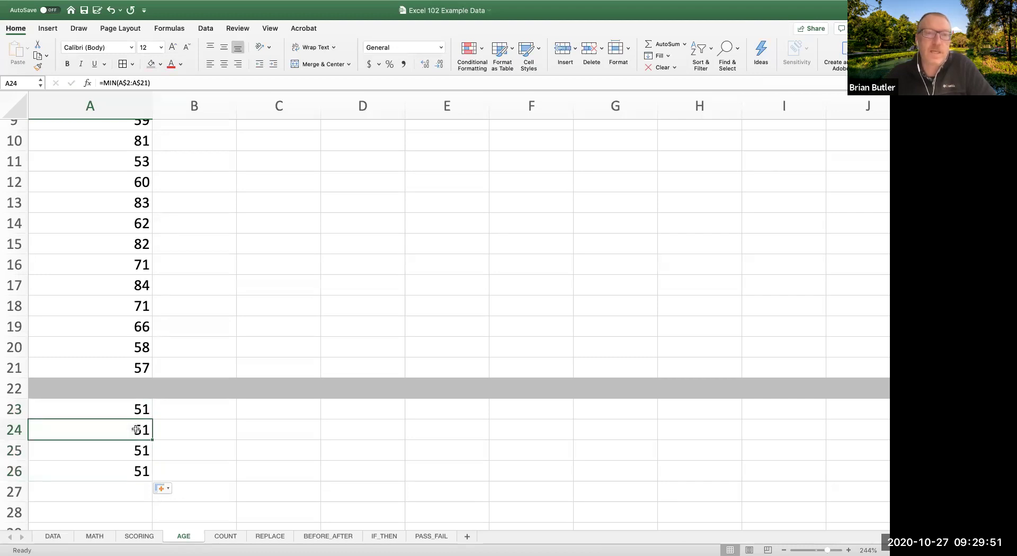
left_click(128, 456)
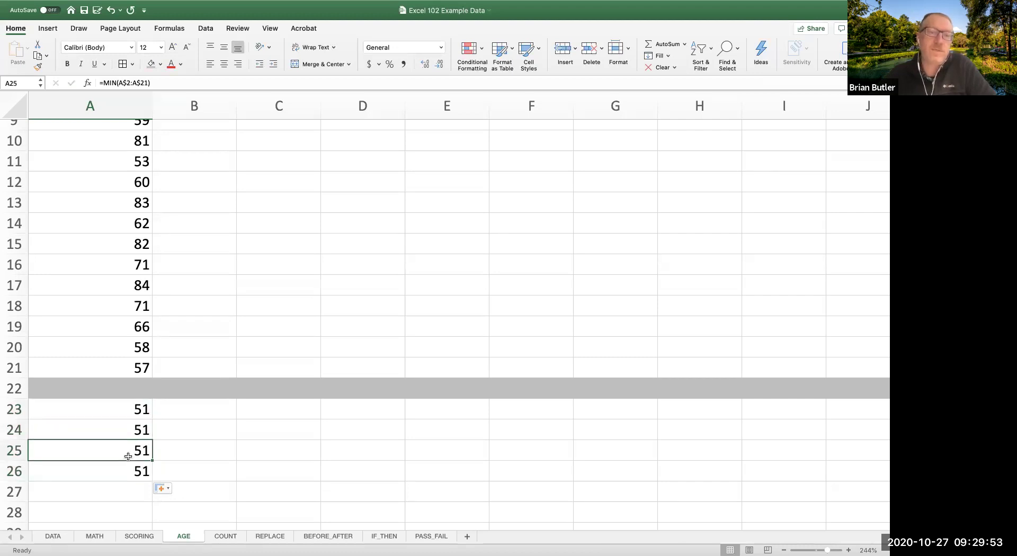
left_click(124, 469)
Step: Change the function in A24 from MIN to MAX, keeping the range A$2:A$21
left_click(127, 429)
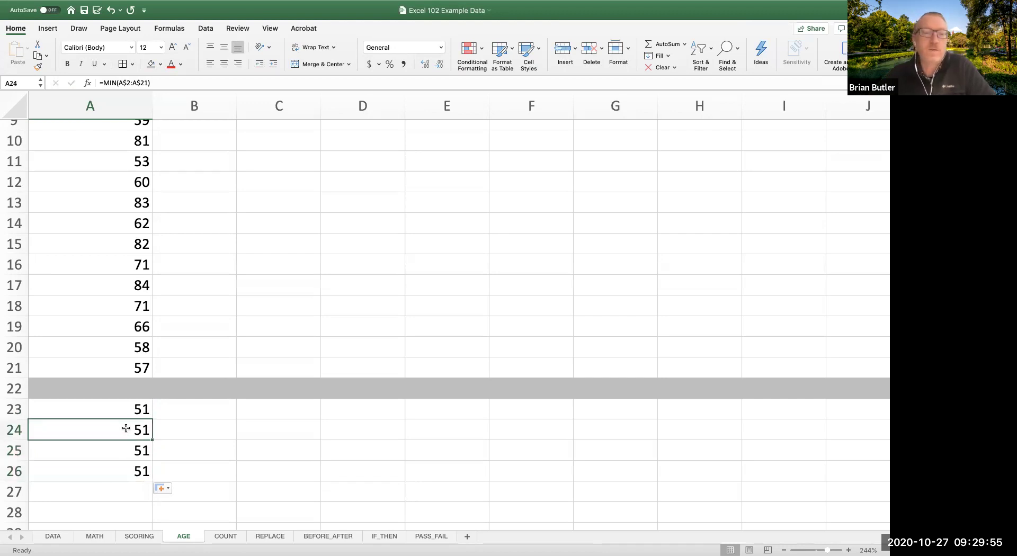
left_click(120, 82)
key("BackSpace")
key("BackSpace")
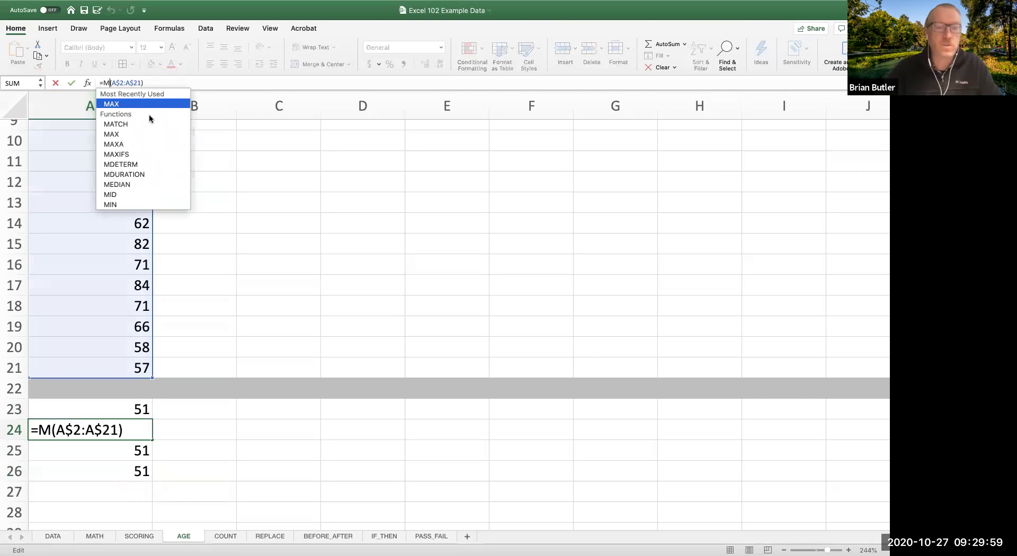
type("AX")
key("Return")
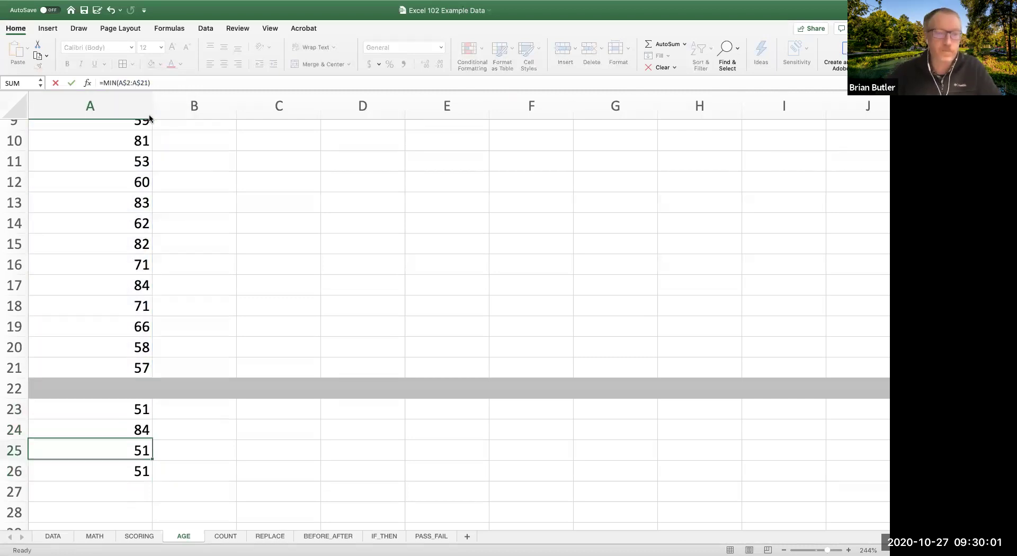
Step: Change the function in A25 from MIN to AVERAGE, keeping the range A$2:A$21
left_click(116, 80)
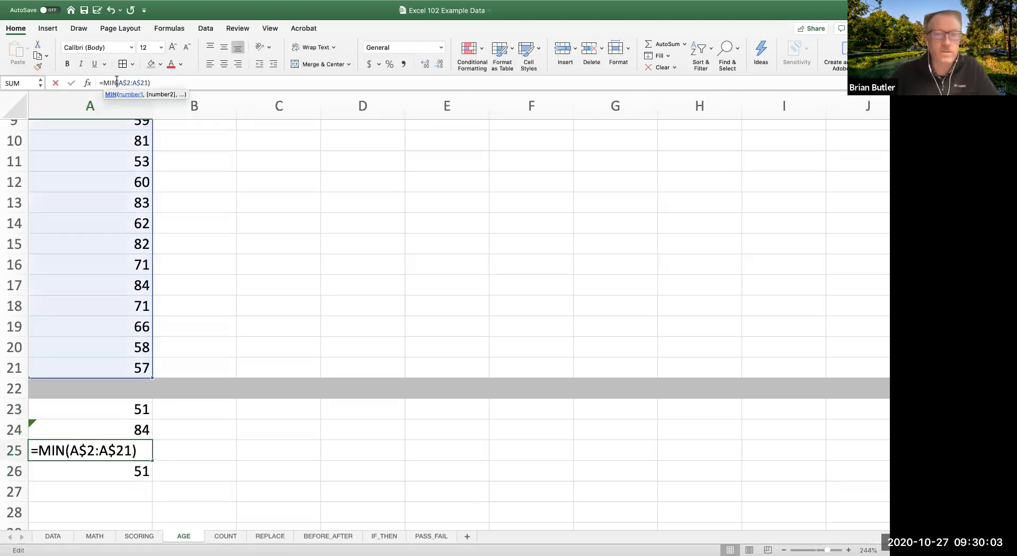
key("BackSpace")
key("BackSpace")
key("BackSpace")
type("AVERAGE")
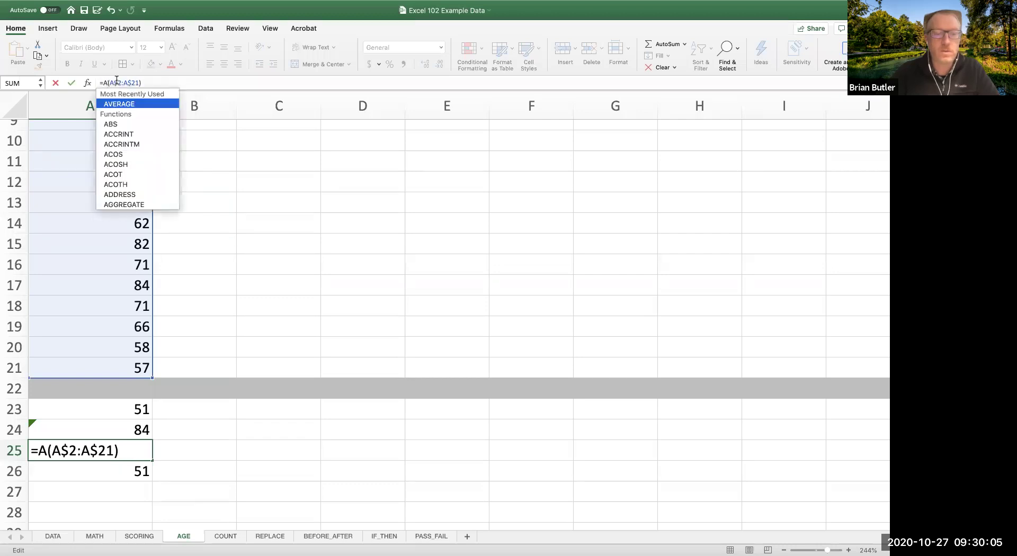
key("Return")
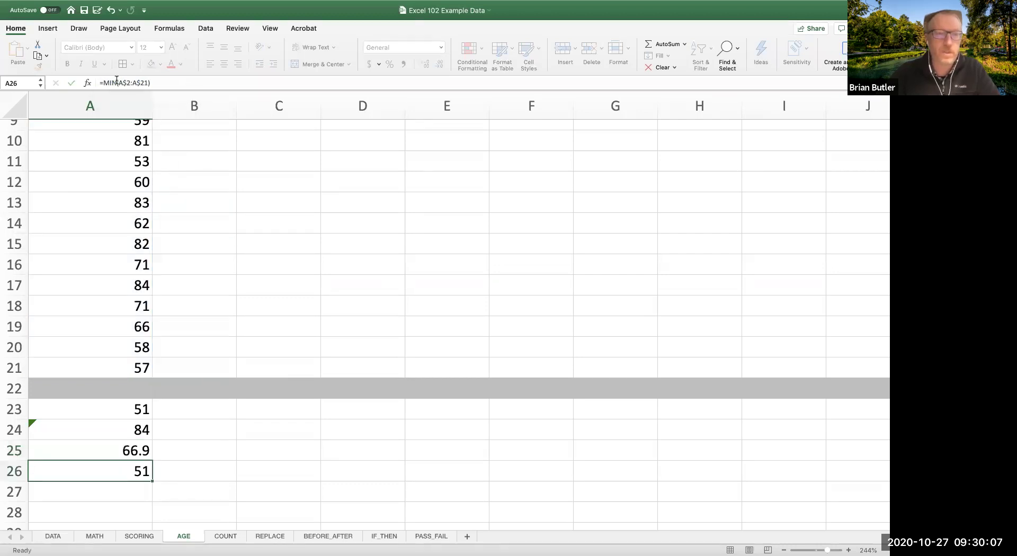
Step: Change the function in A26 from MIN to MEDIAN, keeping the range A$2:A$21
left_click(117, 79)
key("BackSpace")
key("BackSpace")
key("BackSpace")
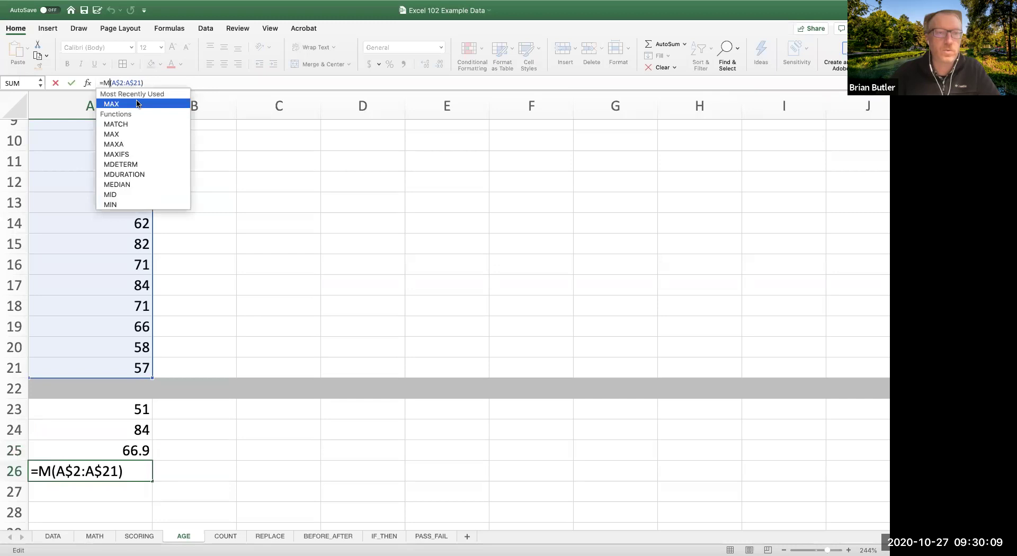
type("EDIAN")
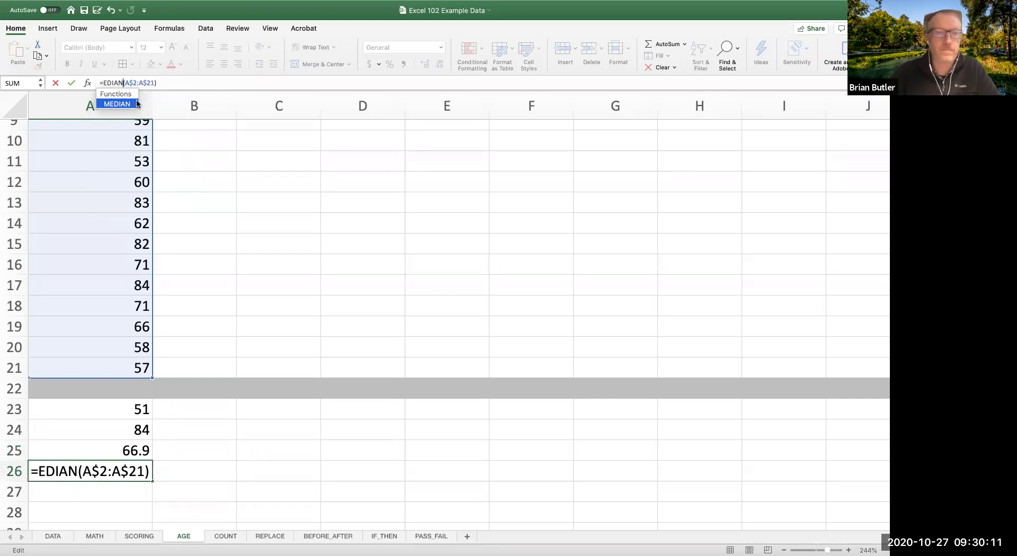
key("Return")
left_click(115, 473)
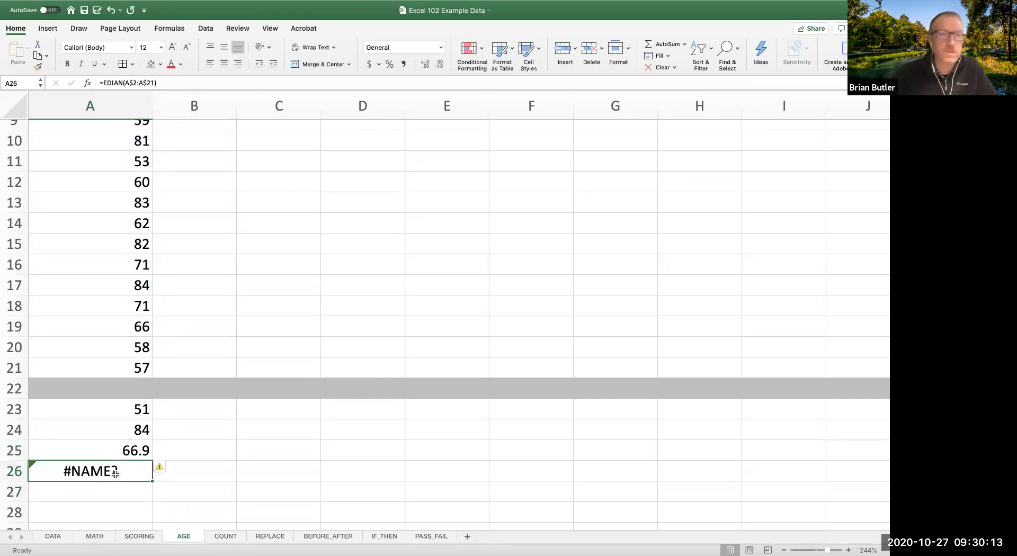
left_click(104, 83)
type("M")
key("Return")
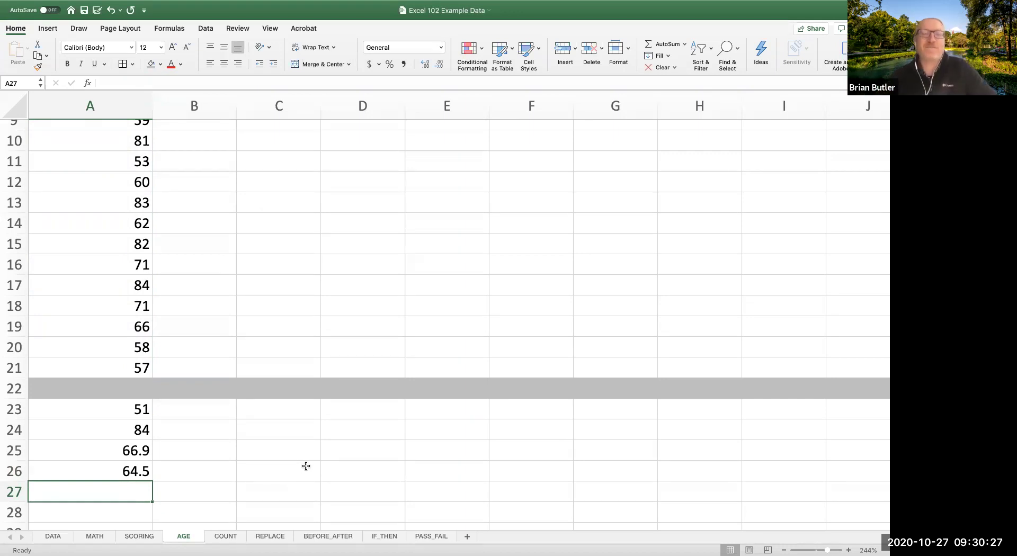
Step: Lock the column references in A23 as well, making the formula =MIN($A$2:$A$21)
left_click(146, 408)
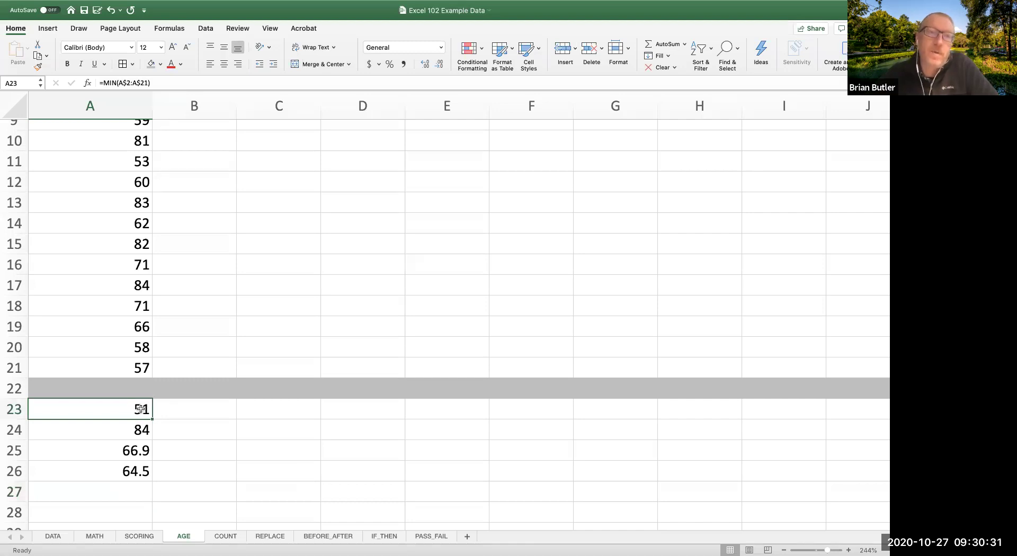
left_click(119, 83)
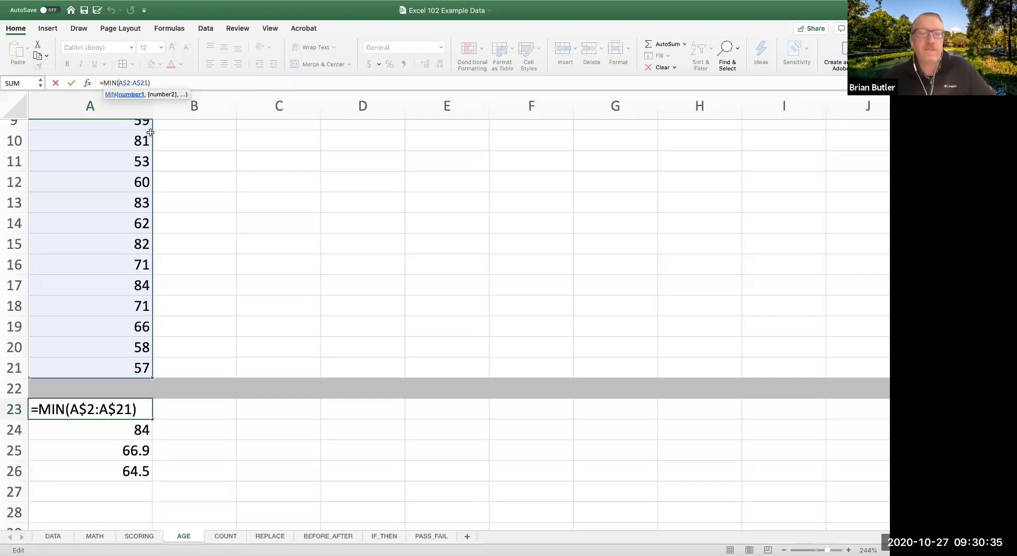
type("$")
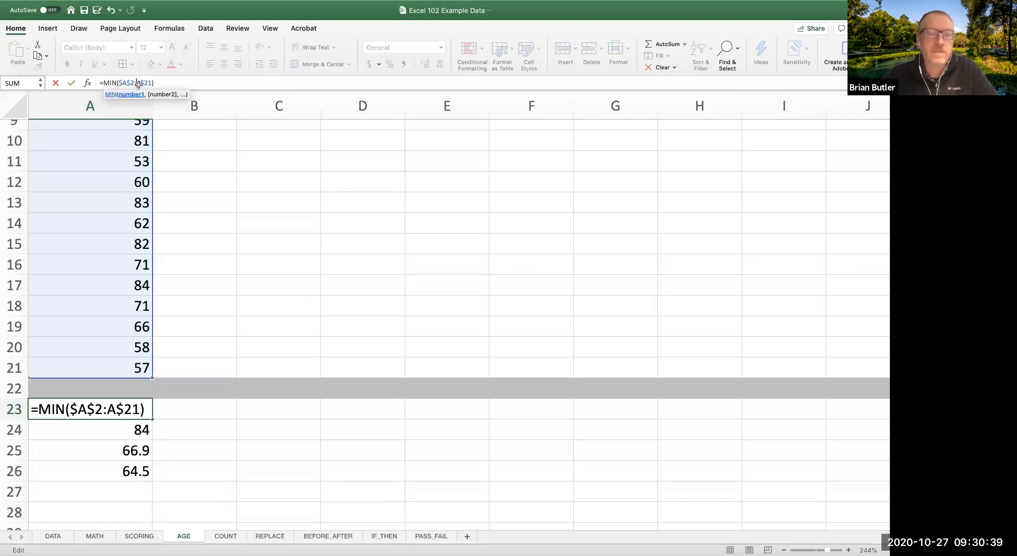
left_click(139, 83)
type("$")
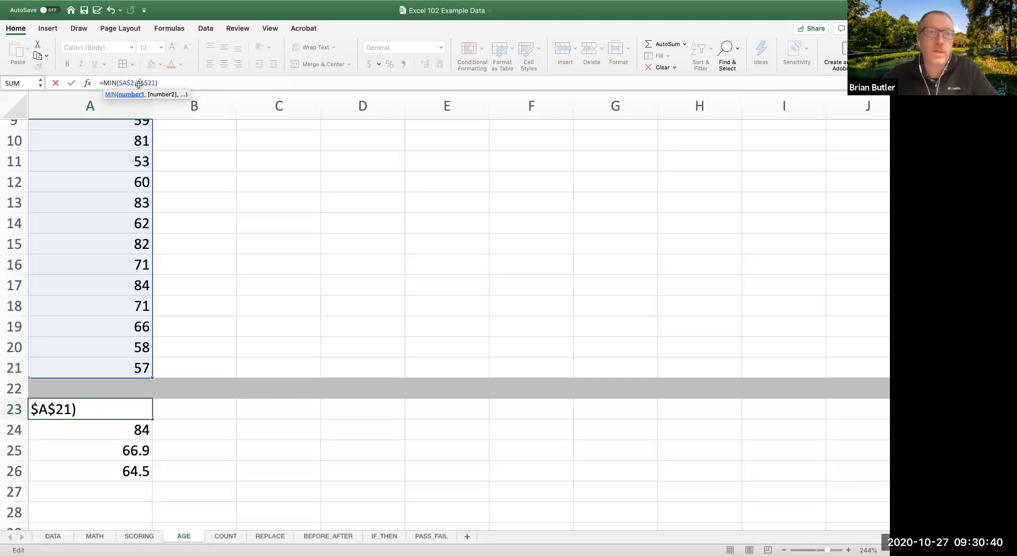
left_click(242, 212)
Step: Copy the fully locked MIN formula from A23 into F26 and check the range it references
left_click(142, 410)
key("super+c")
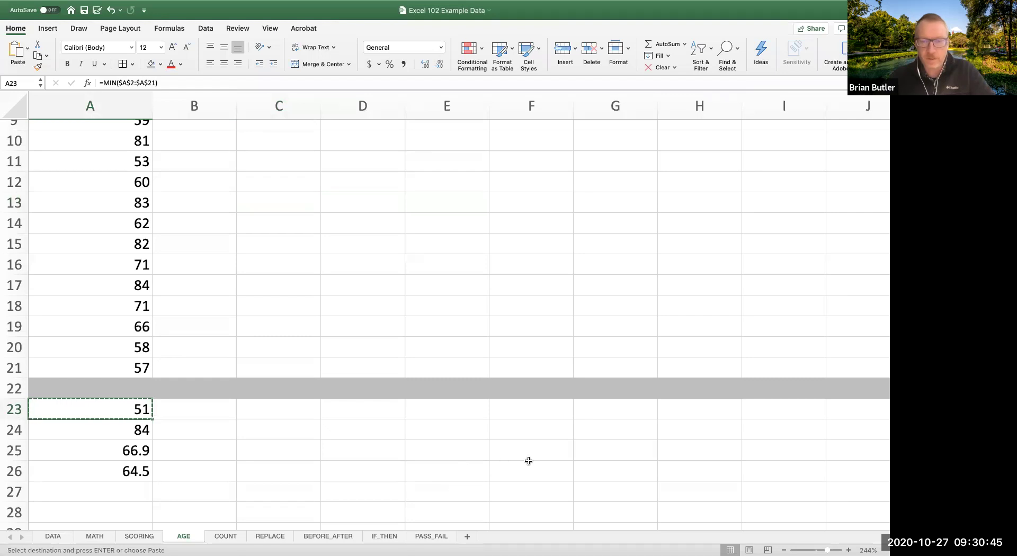
left_click(531, 461)
key("super+v")
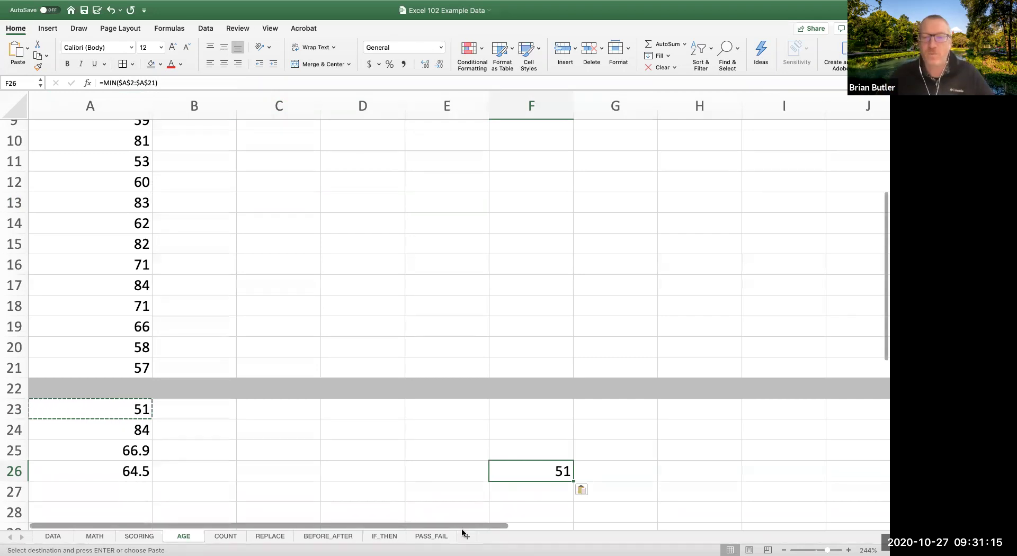
left_click(398, 454)
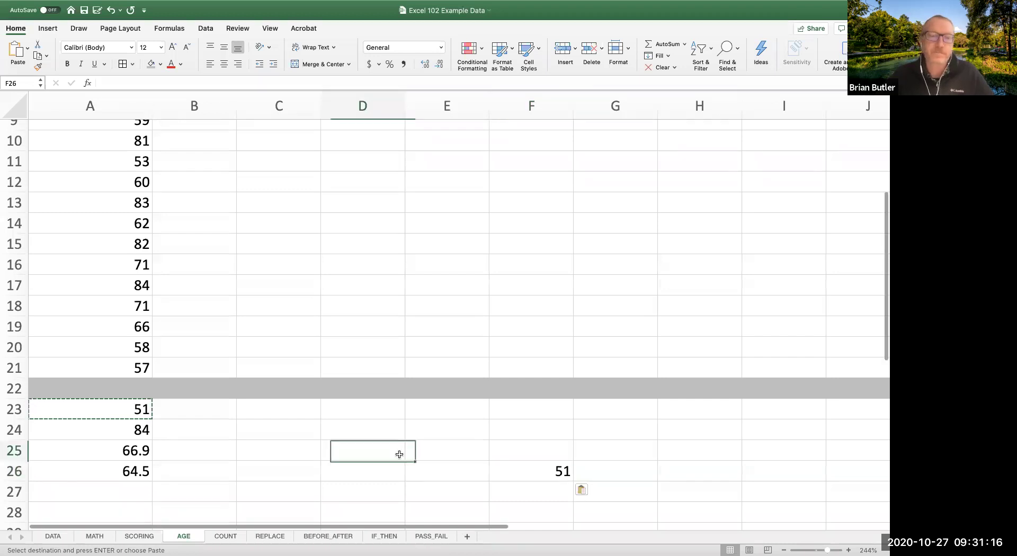
left_click(529, 477)
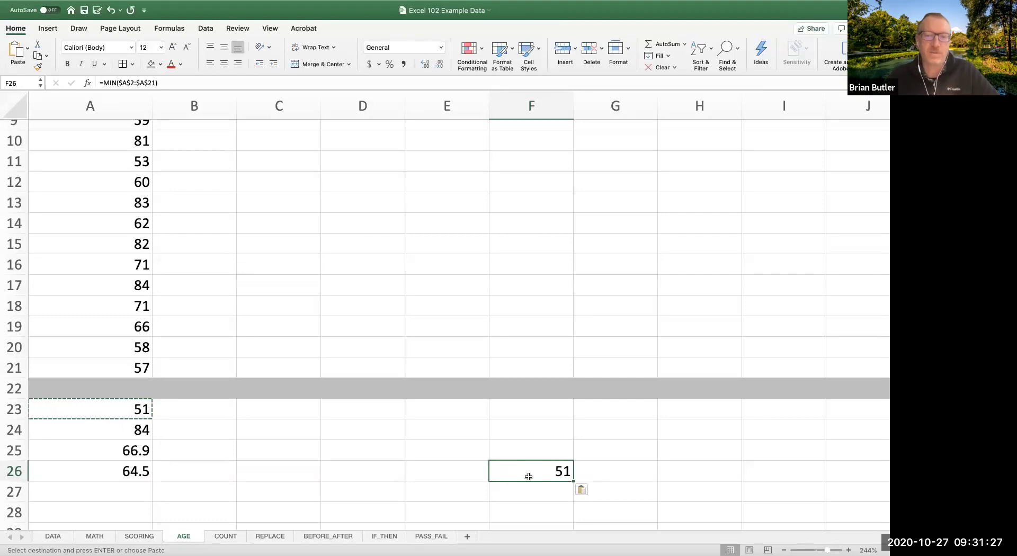
left_click(352, 441)
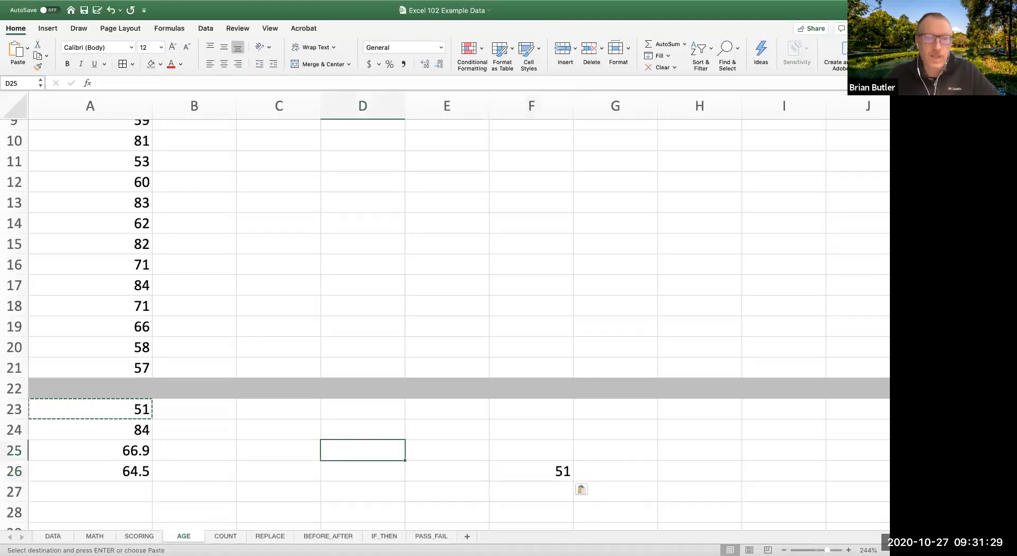
Step: Open the COUNT worksheet and select the empty cell A18 below the dairy-servings responses
left_click(225, 537)
left_click(448, 240)
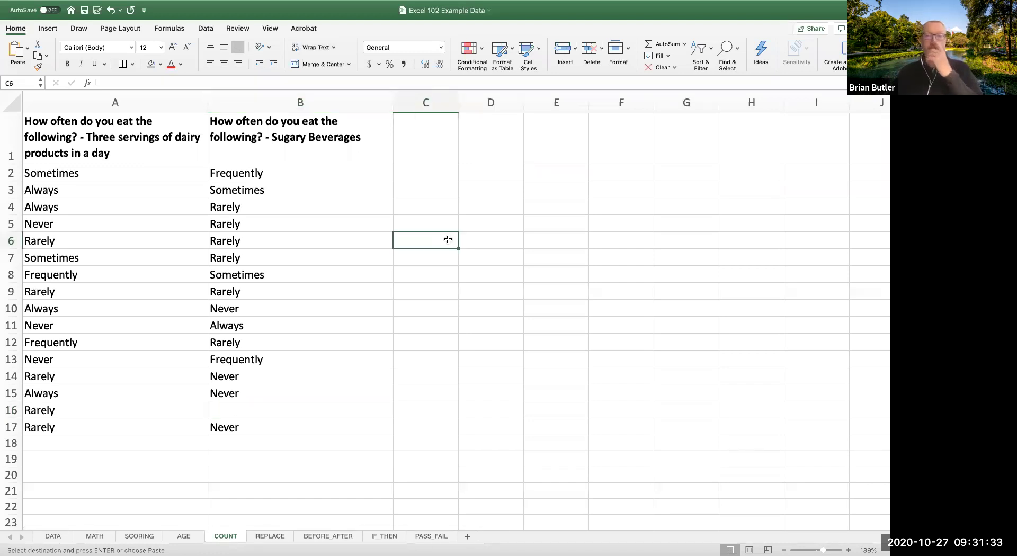
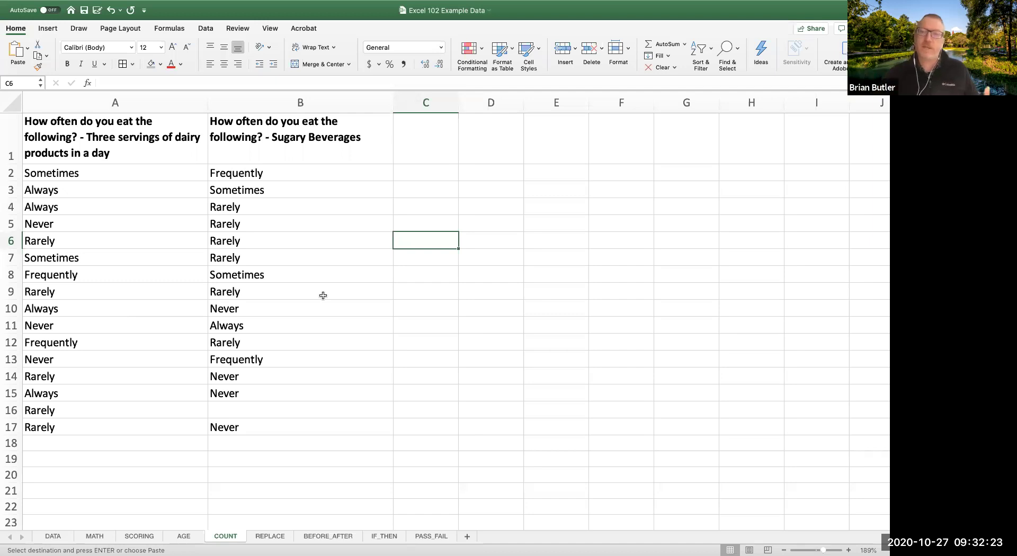
left_click(49, 458)
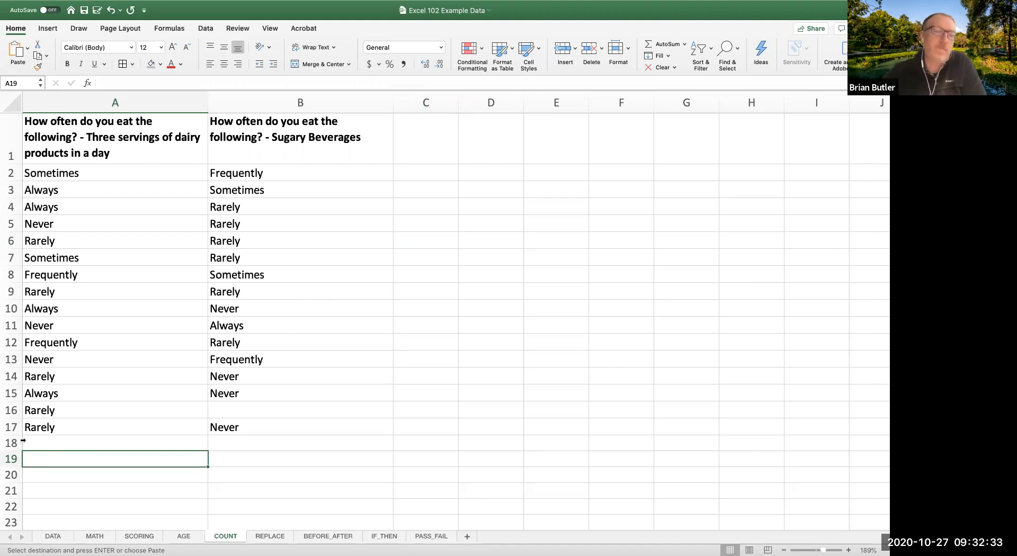
left_click(71, 411)
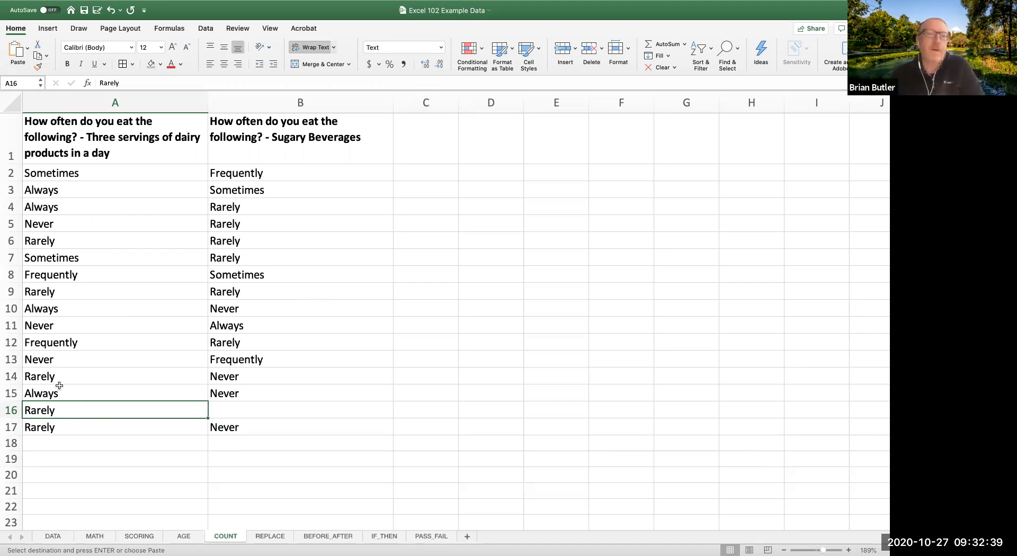
left_click(48, 448)
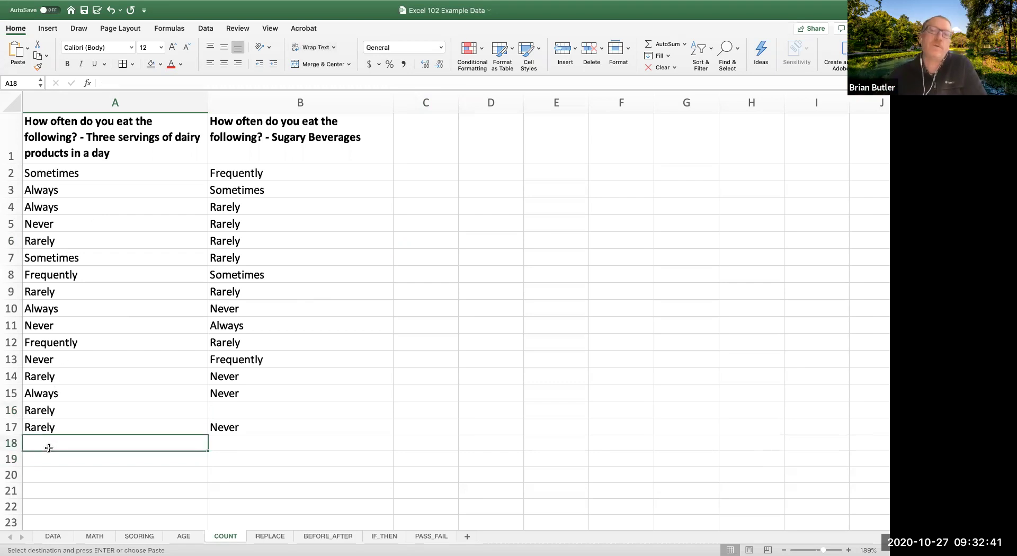
Step: Shade row 18 grey as a divider beneath the survey responses
left_click(17, 443)
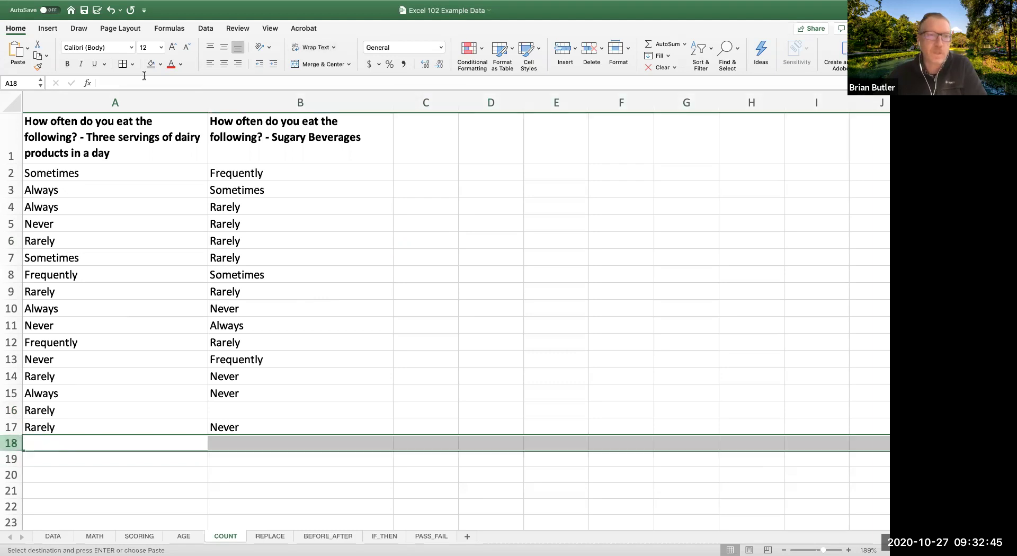
key("Escape")
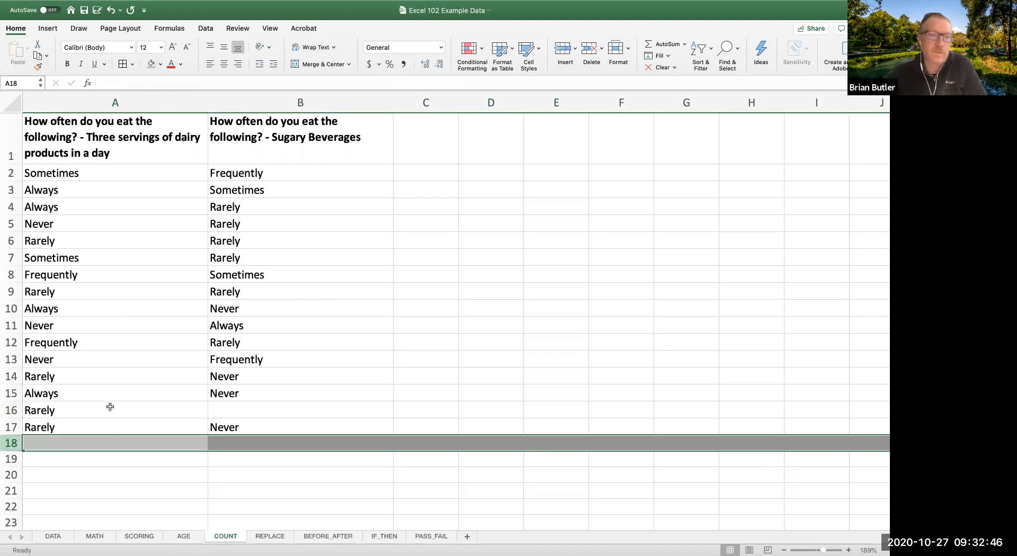
Step: Enter the formula =COUNTIF(A2:A17,"Never") in cell A19 to count the Never answers on dairy servings
left_click(92, 458)
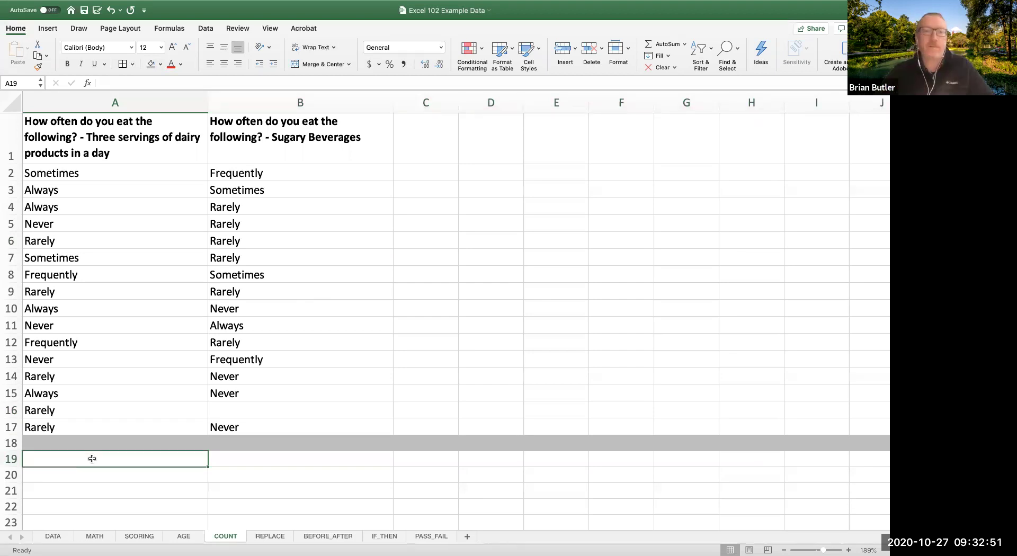
type("=")
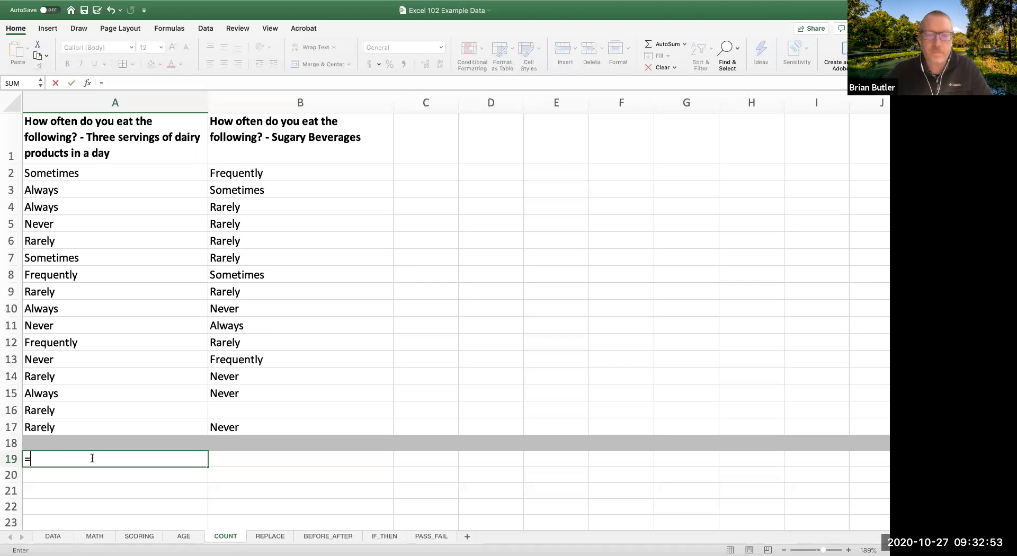
type("COUNT")
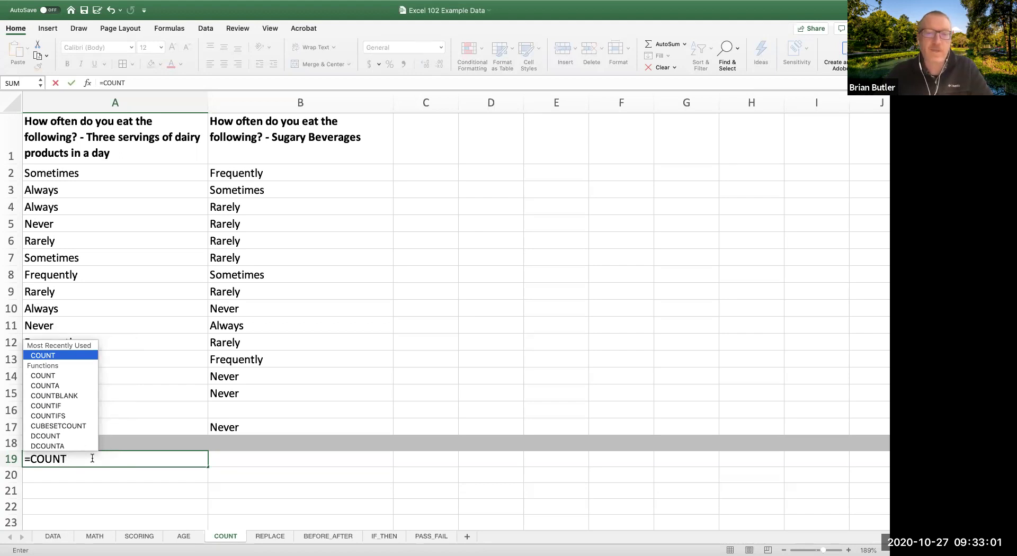
type("IF")
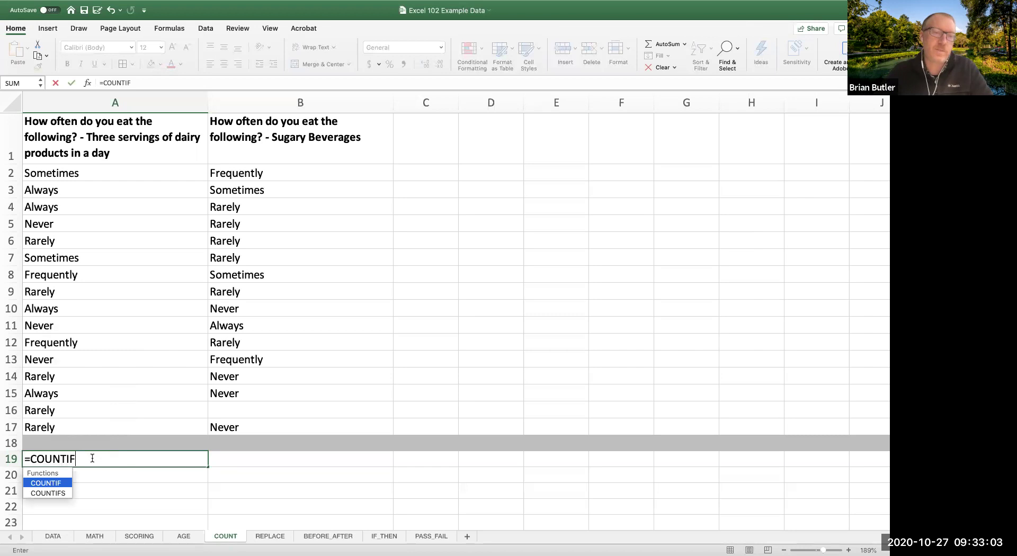
type("(")
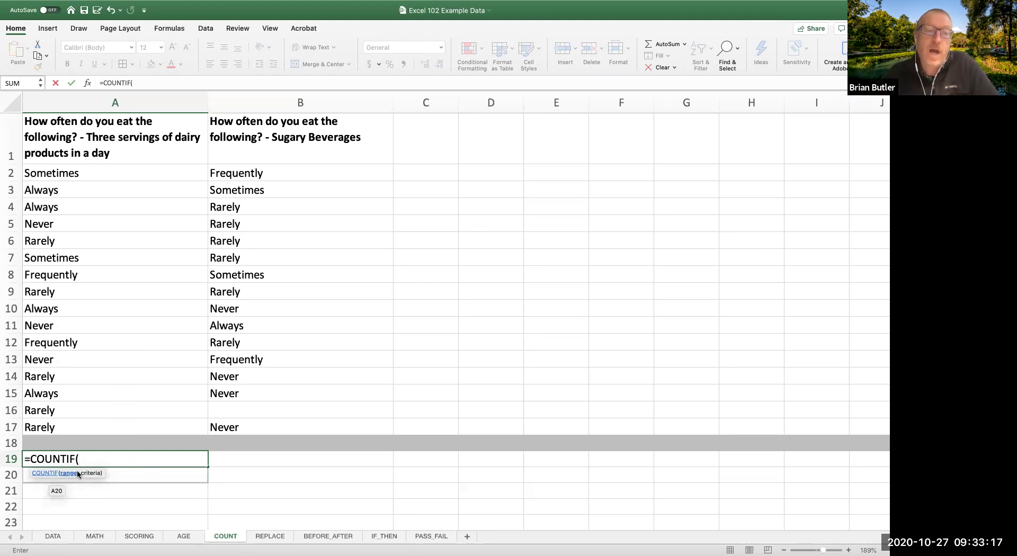
left_click(93, 427)
left_click_drag(92, 392, 89, 174)
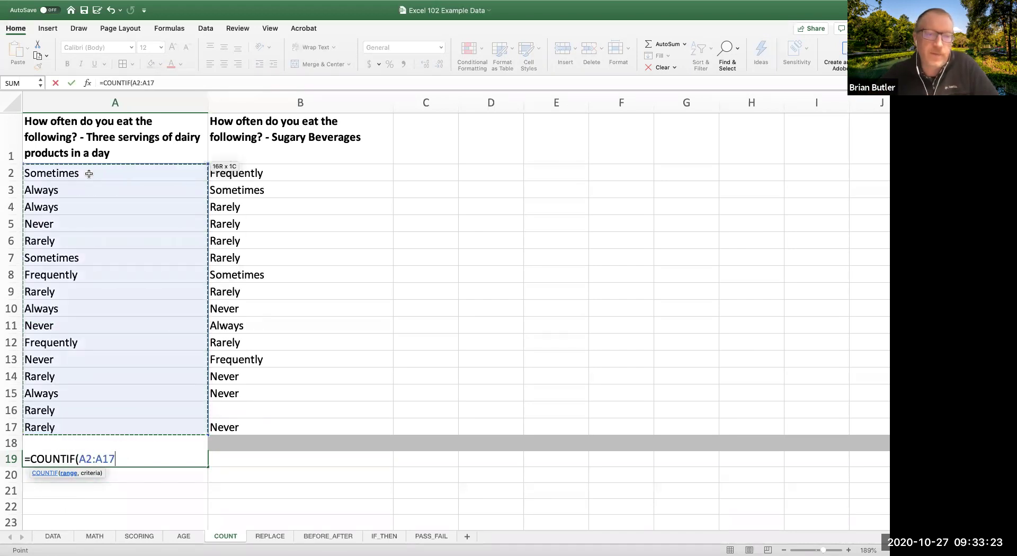
type(",")
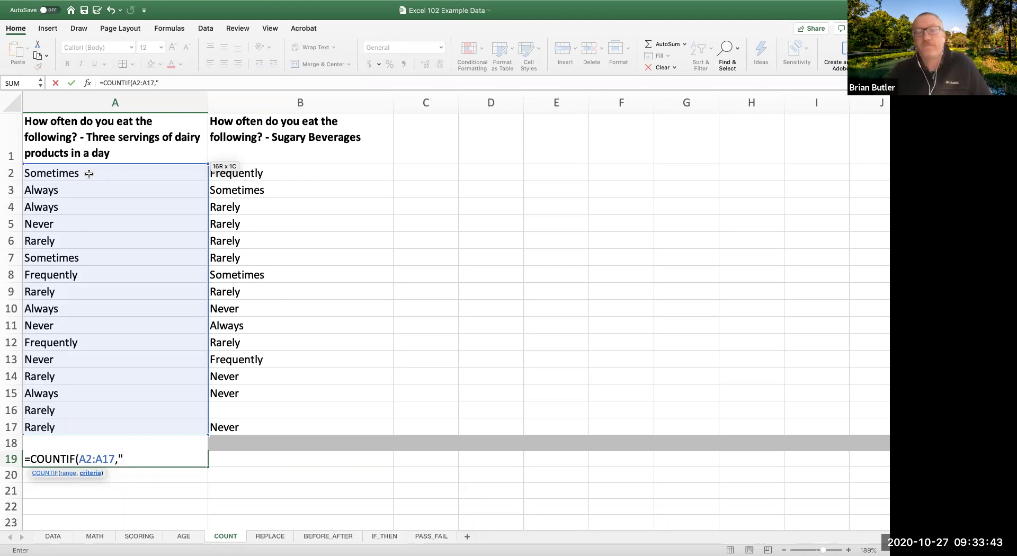
type("Never\")")
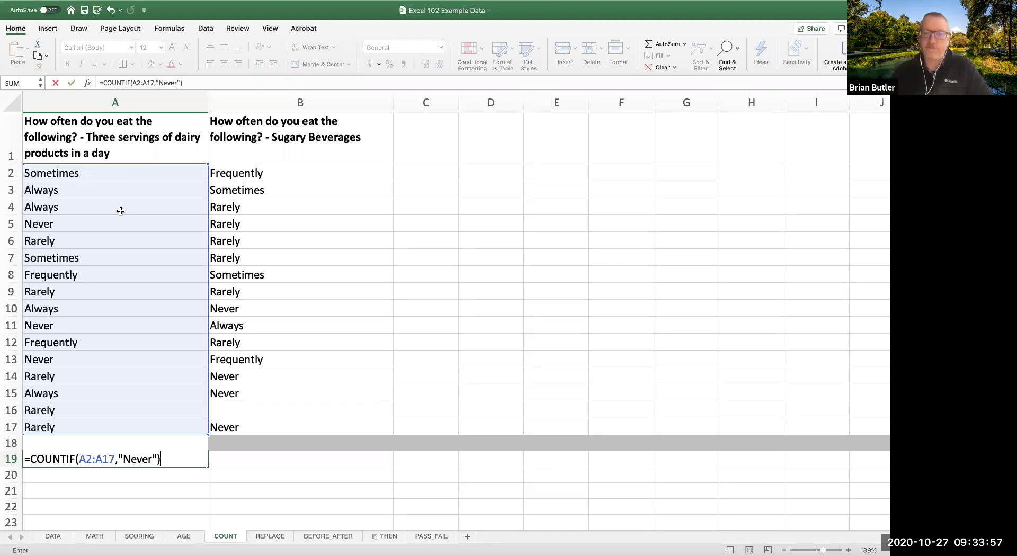
key("Return")
Step: Lock the row references in A19's formula so that its range reads A$2:A$17
left_click(95, 459)
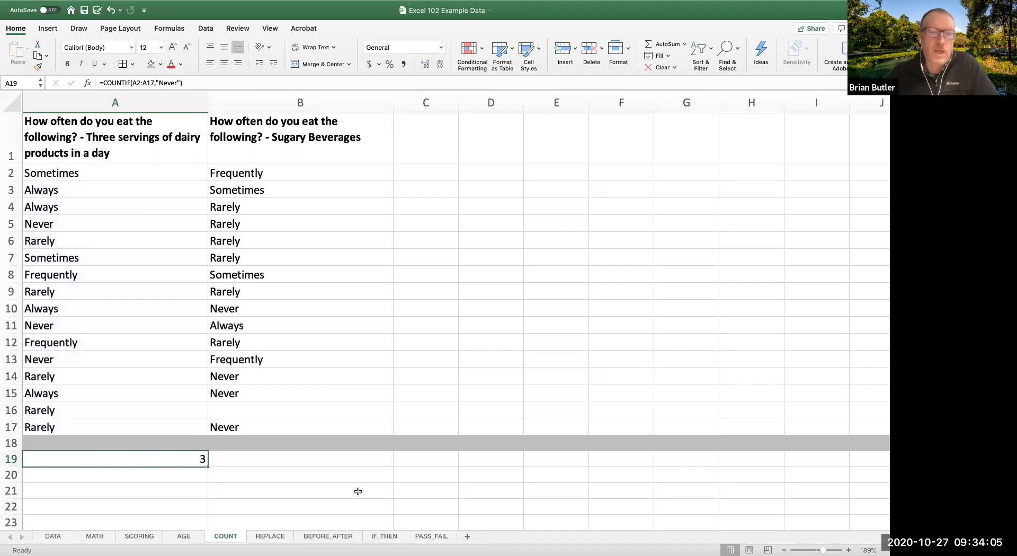
scroll(436, 374, "down", 2)
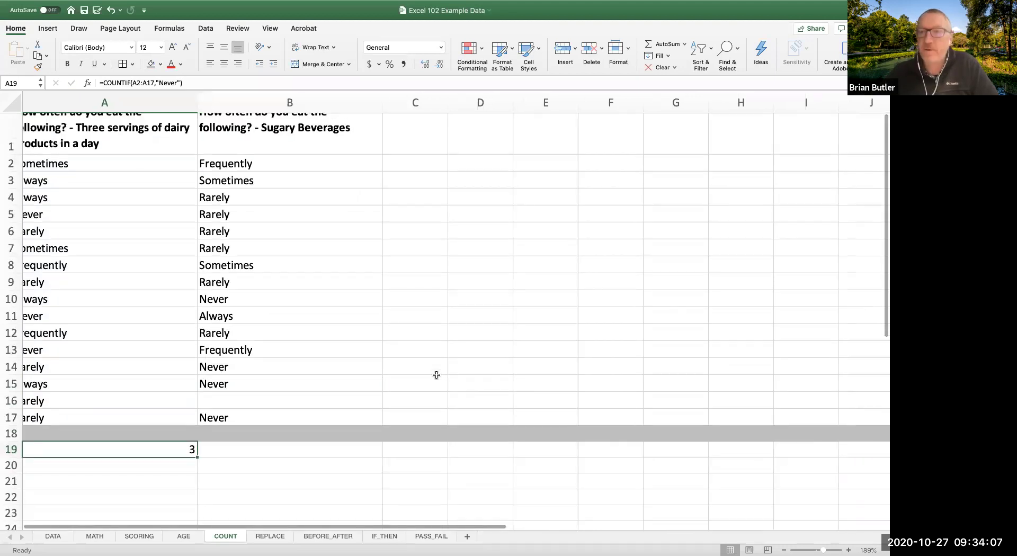
scroll(436, 374, "up", 2)
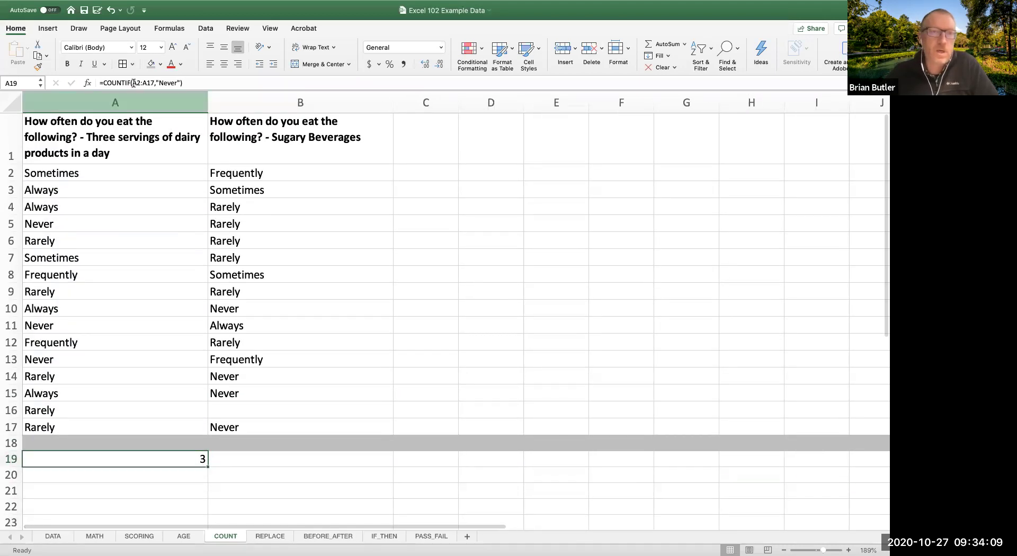
double_click(179, 460)
type("$2:A")
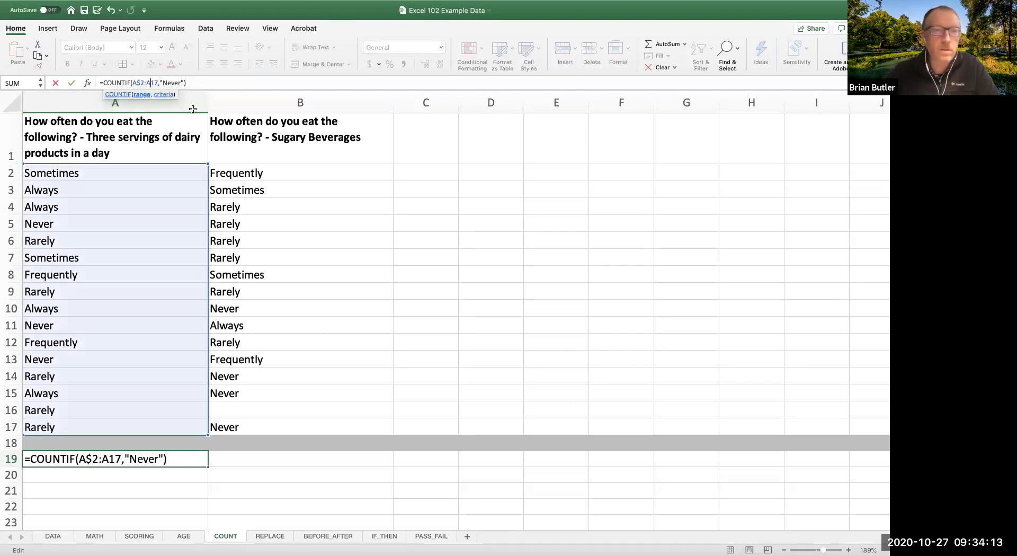
type("$")
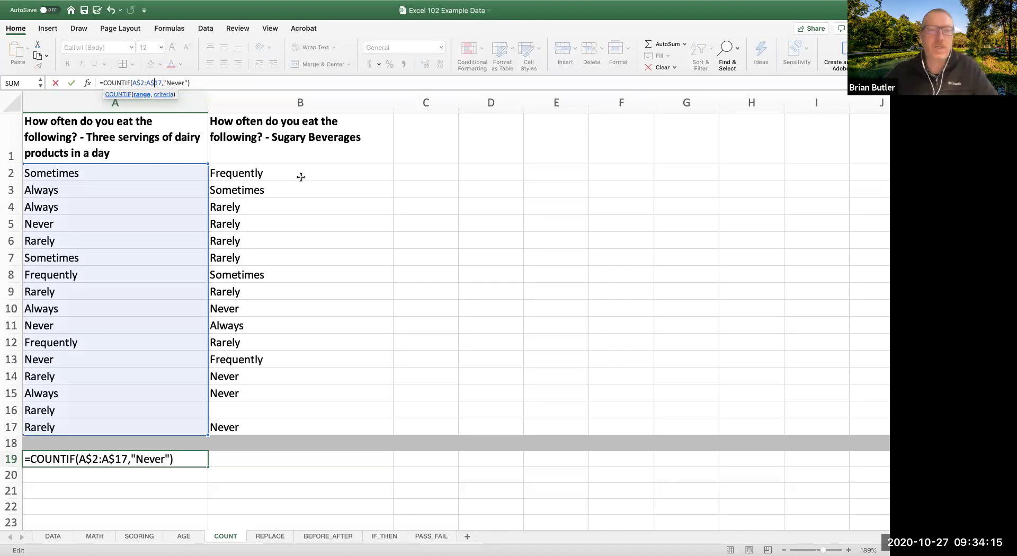
key("Return")
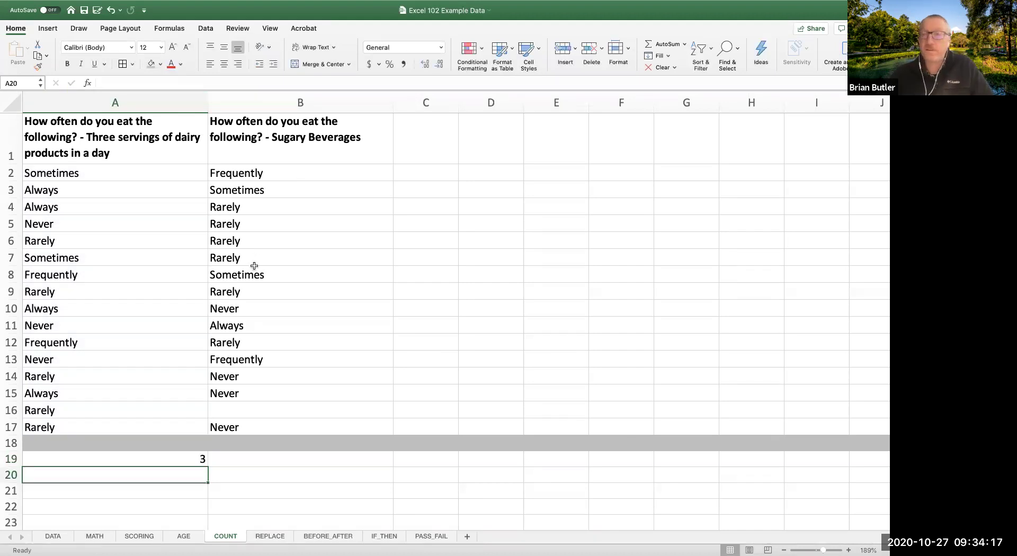
Step: Fill the COUNTIF formula from A19 down through A23
scroll(265, 264, "down", 3)
left_click(182, 372)
left_click_drag(207, 380, 197, 438)
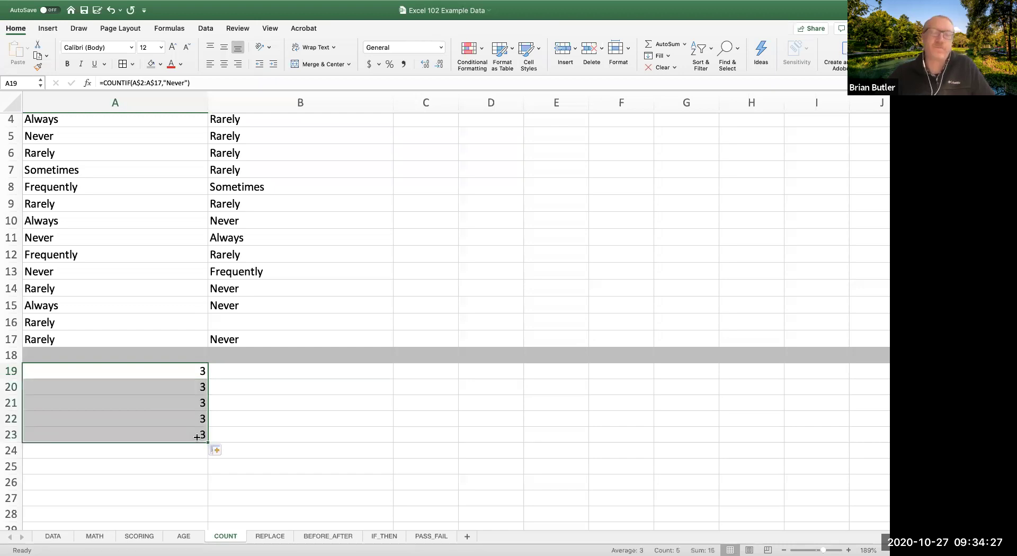
Step: Change the COUNTIF criterion in cell A20 to "Rarely"
left_click(181, 388)
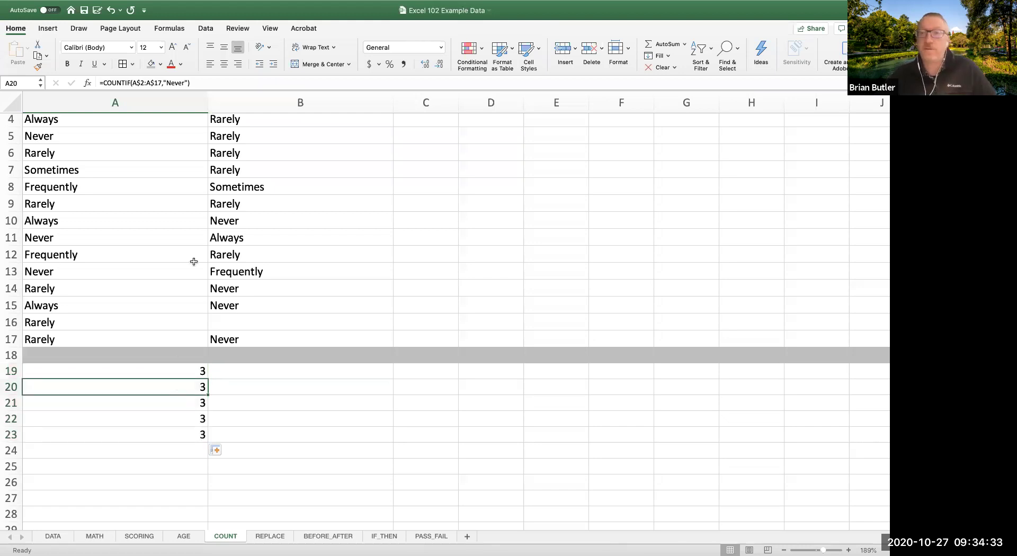
left_click(183, 82)
key("BackSpace")
key("BackSpace")
key("BackSpace")
key("BackSpace")
key("BackSpace")
type("Rarely")
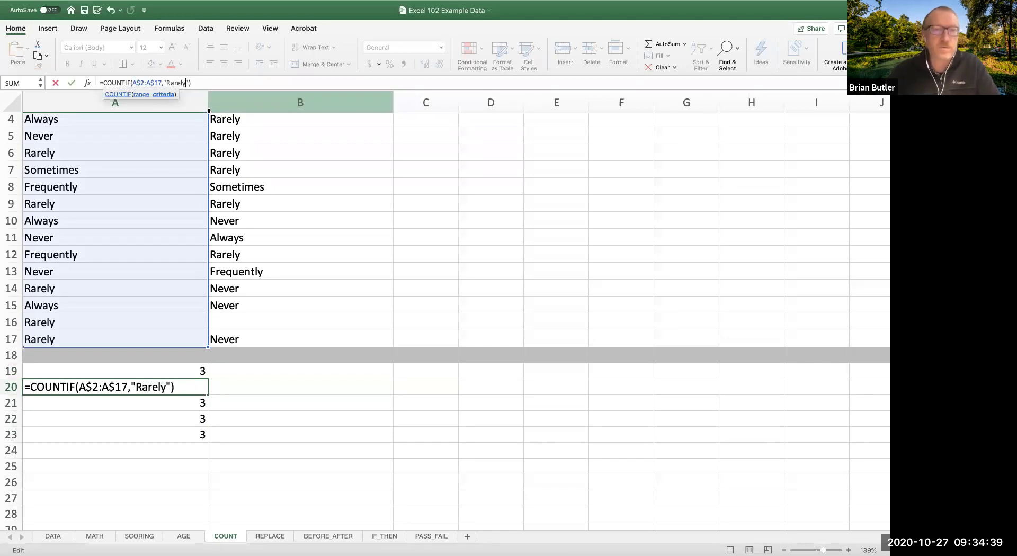
key("Return")
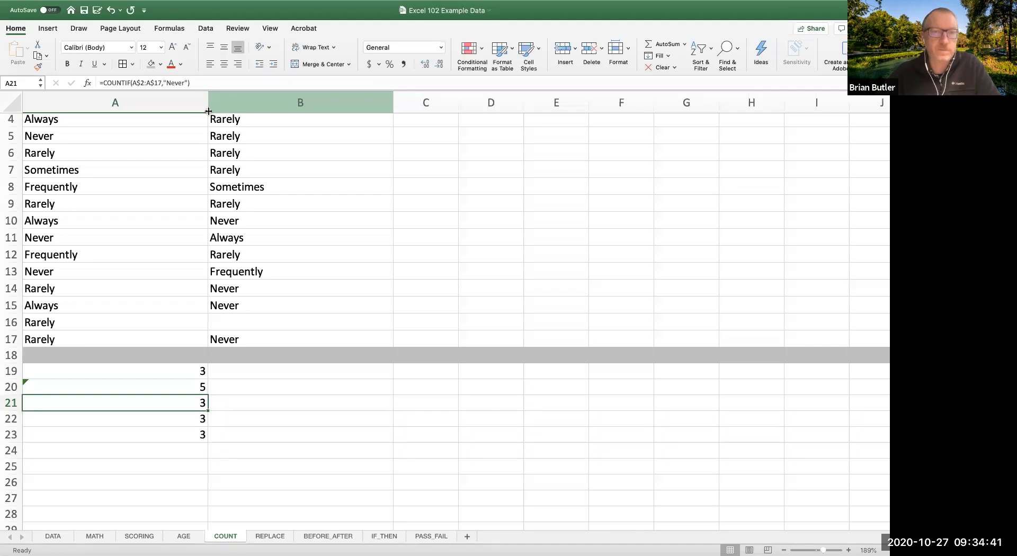
Step: Change the COUNTIF criterion in cell A21 to "Sometimes"
left_click(184, 83)
key("BackSpace")
key("BackSpace")
key("BackSpace")
key("BackSpace")
key("BackSpace")
type("Sometimes")
key("Return")
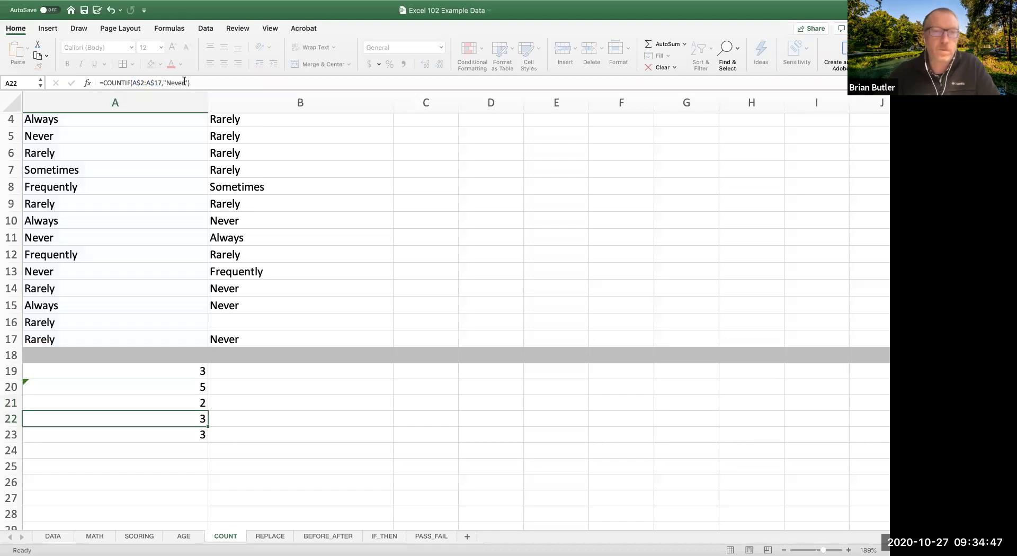
Step: Change the COUNTIF criterion in cell A22 to "Frequently"
left_click(185, 82)
key("BackSpace")
key("BackSpace")
key("BackSpace")
key("BackSpace")
key("BackSpace")
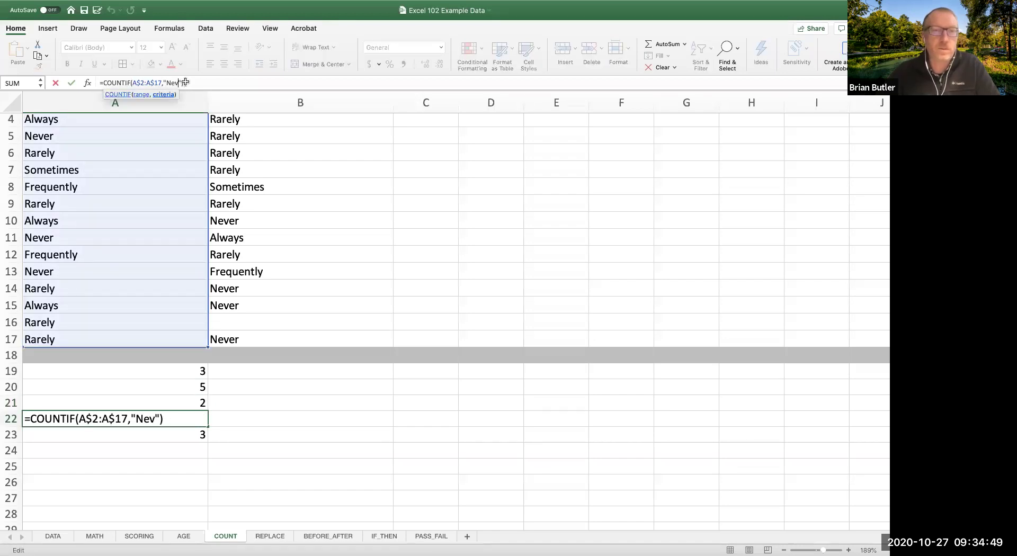
type("Frequently")
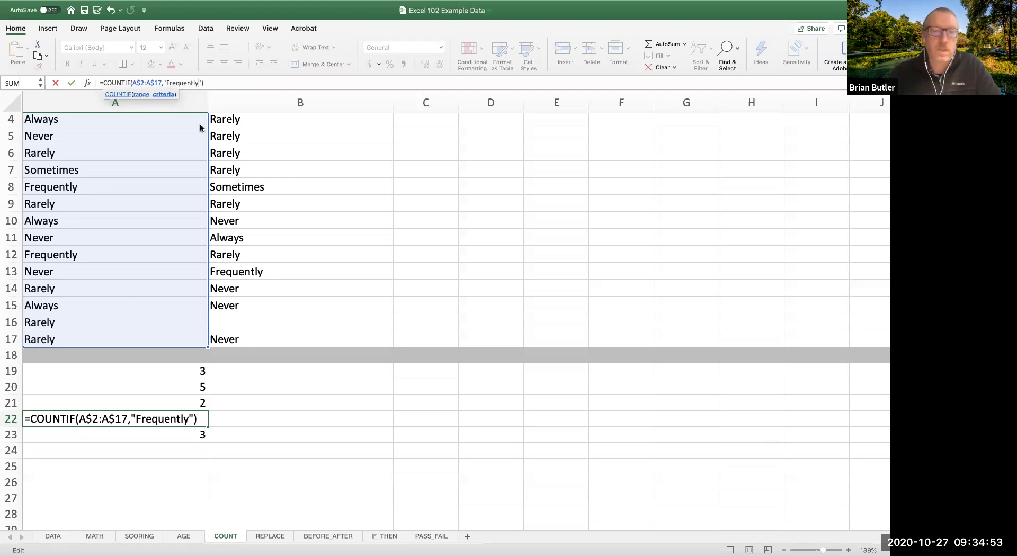
key("Return")
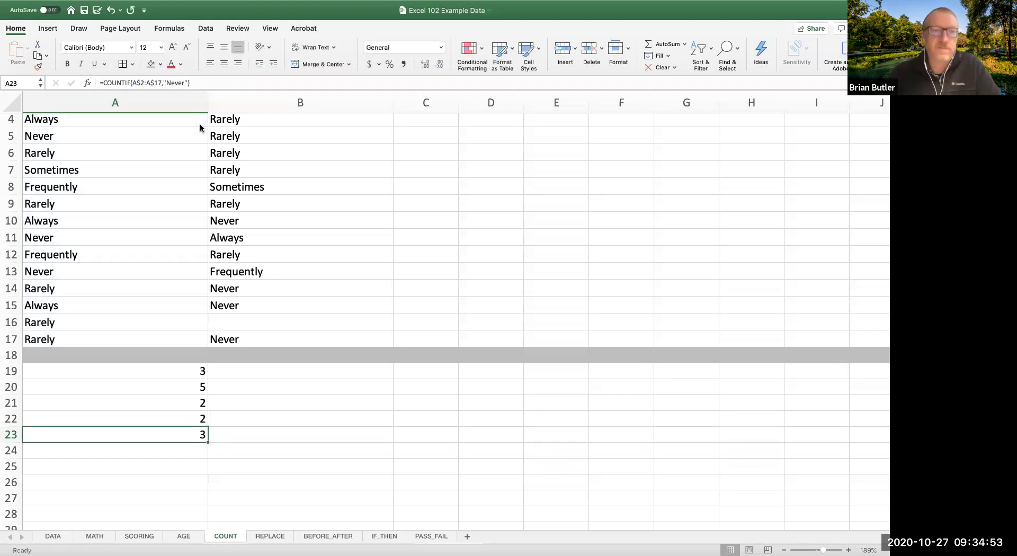
Step: Change the COUNTIF criterion in cell A23 to "Always"
left_click(184, 83)
key("BackSpace")
key("BackSpace")
key("BackSpace")
key("BackSpace")
key("BackSpace")
type("Alwasy")
key("BackSpace")
key("BackSpace")
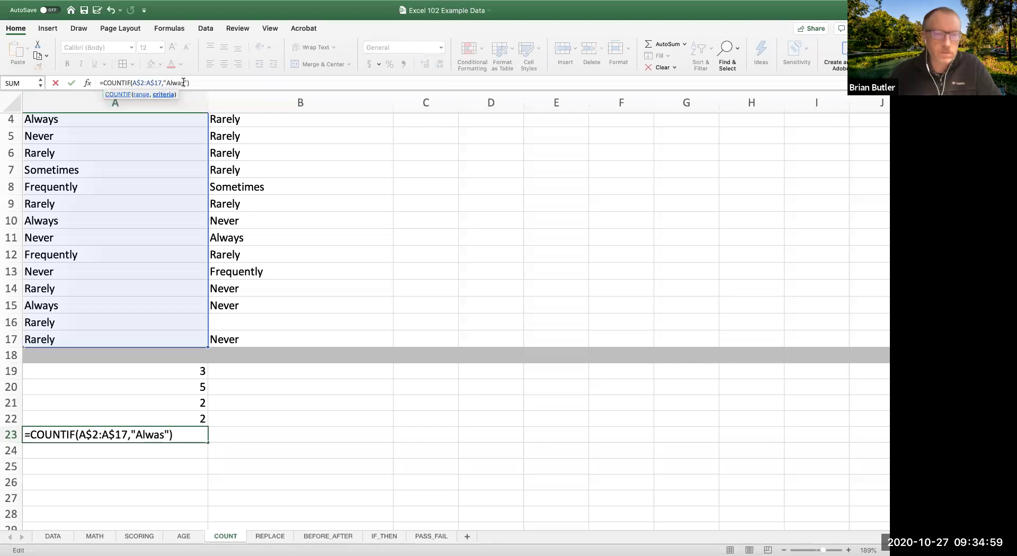
type("ys")
key("Return")
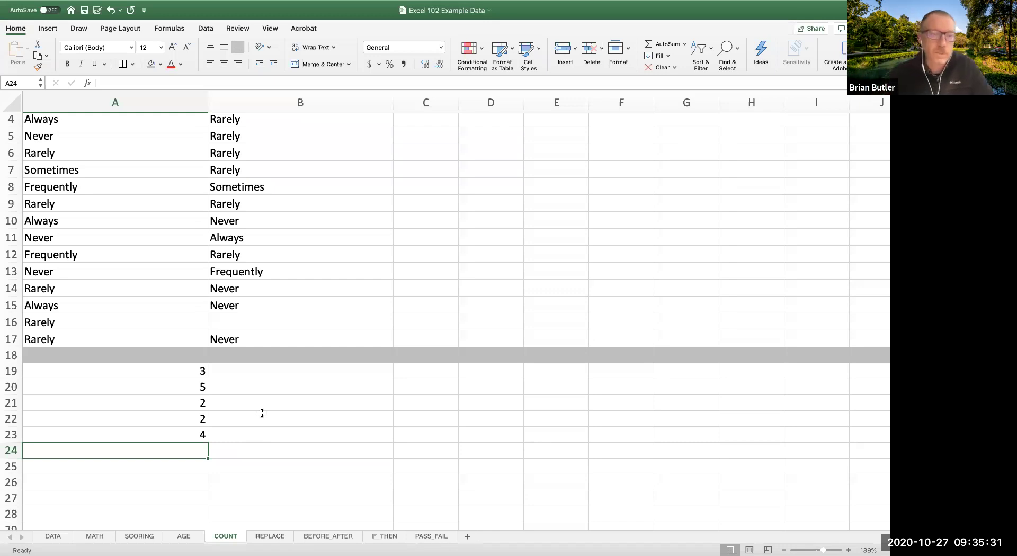
Step: Examine the responses in both survey columns, including the blank cell B16, alongside the tallies below them
scroll(261, 414, "down", 3)
left_click(194, 420)
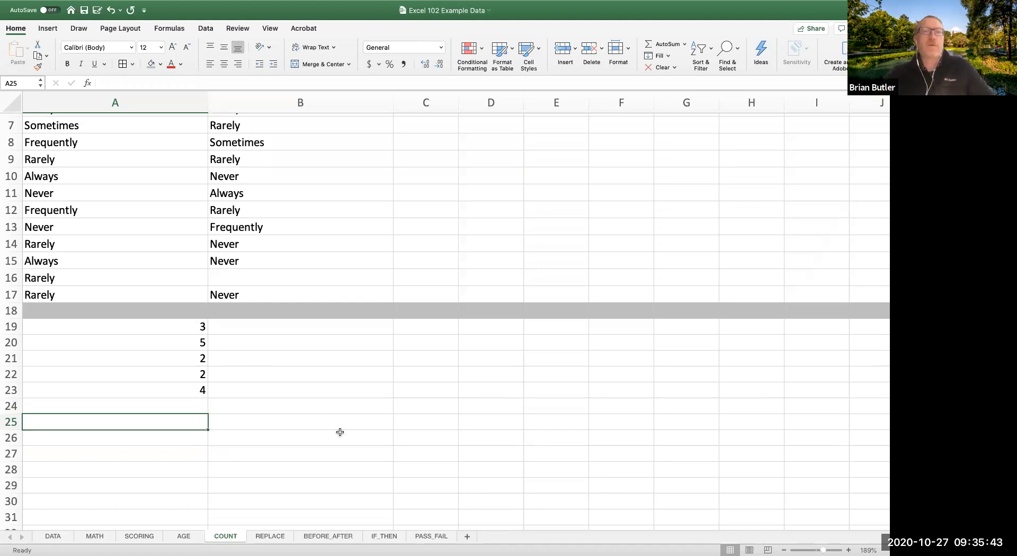
scroll(340, 432, "up", 5)
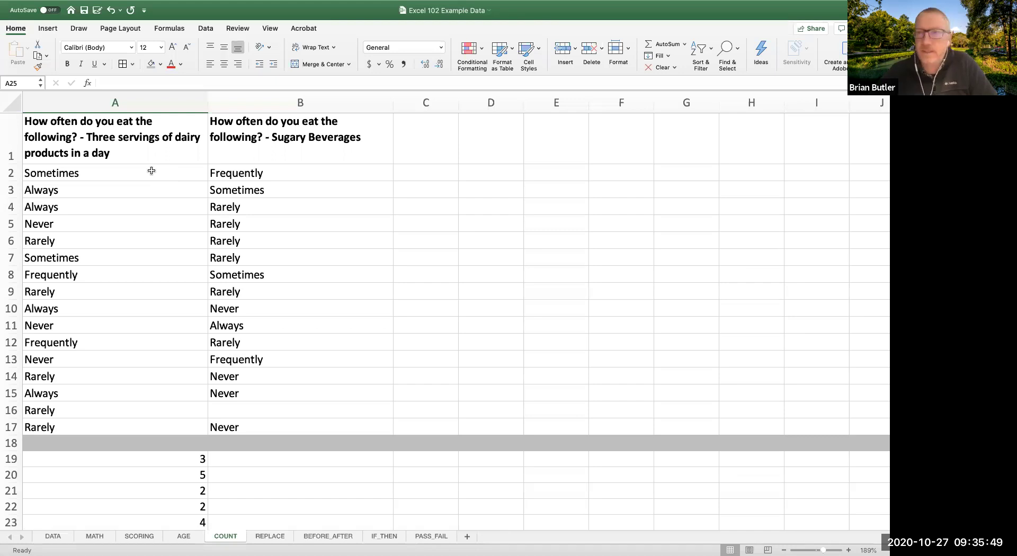
scroll(326, 239, "down", 5)
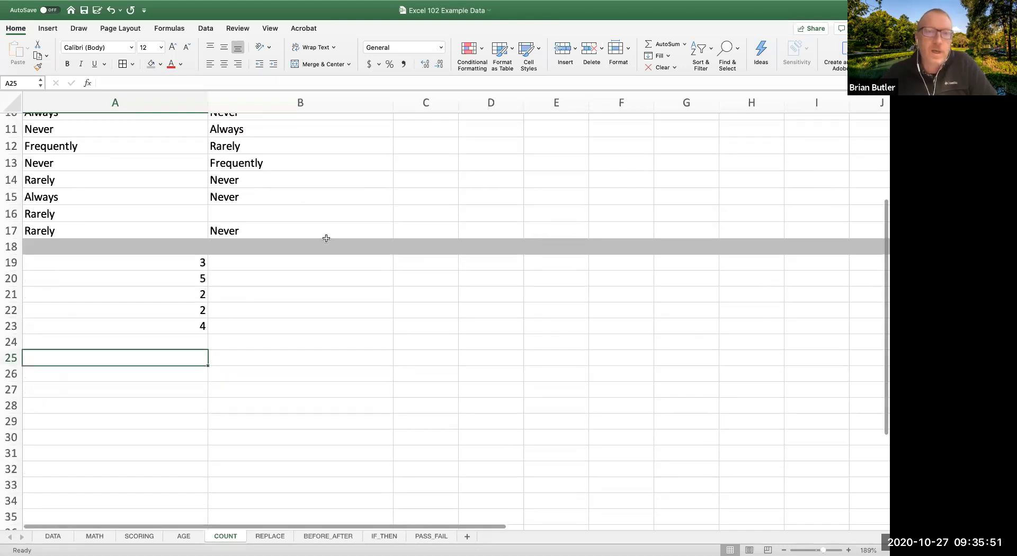
scroll(326, 239, "up", 5)
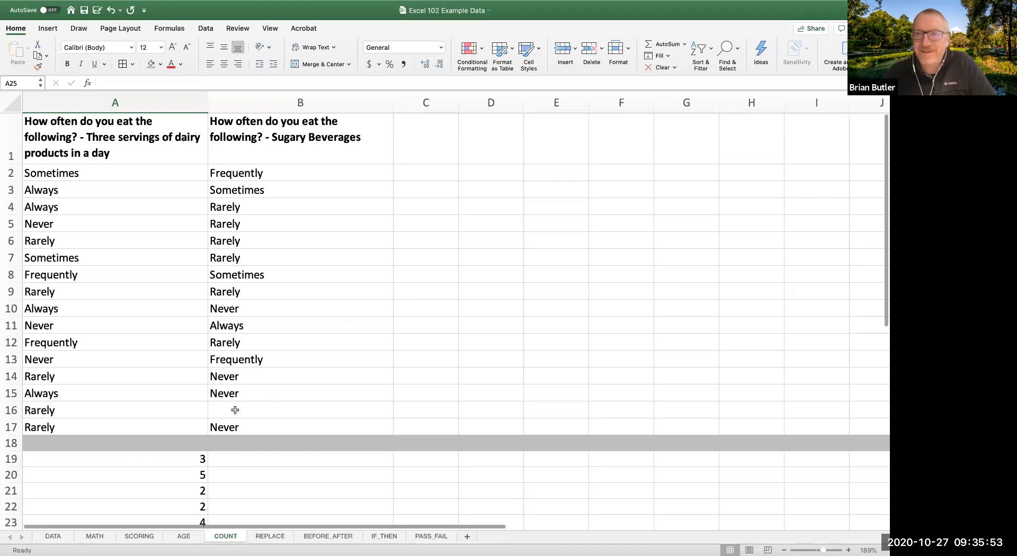
left_click(229, 410)
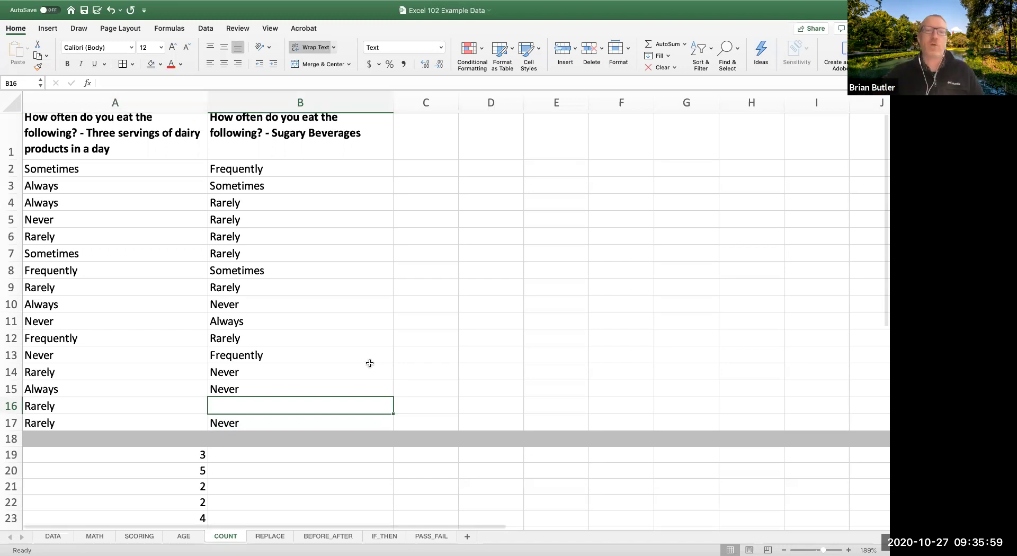
scroll(370, 363, "down", 3)
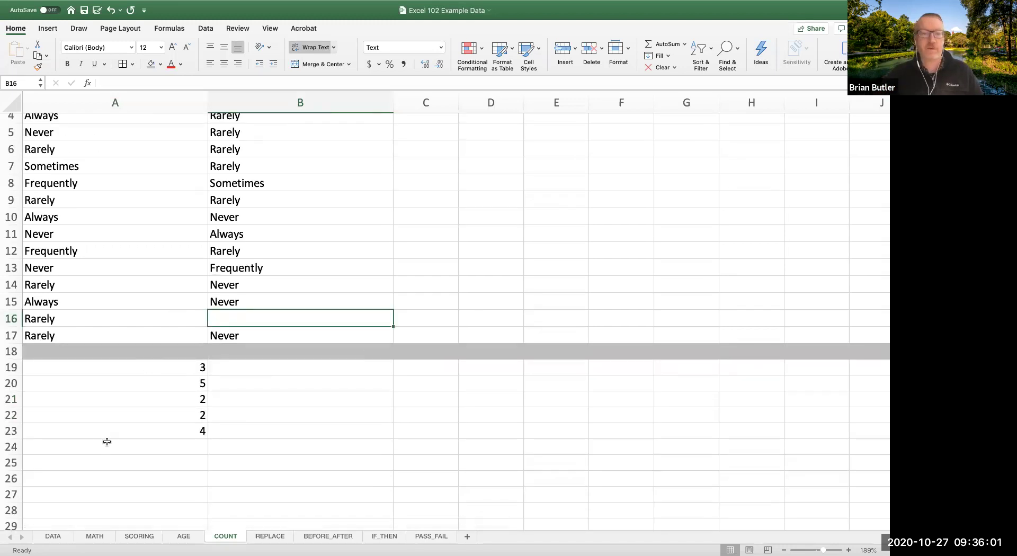
Step: Enter the formula =COUNTA(A2:A17) in cell A25 to count all responses to the dairy question
left_click(109, 462)
left_click(108, 444)
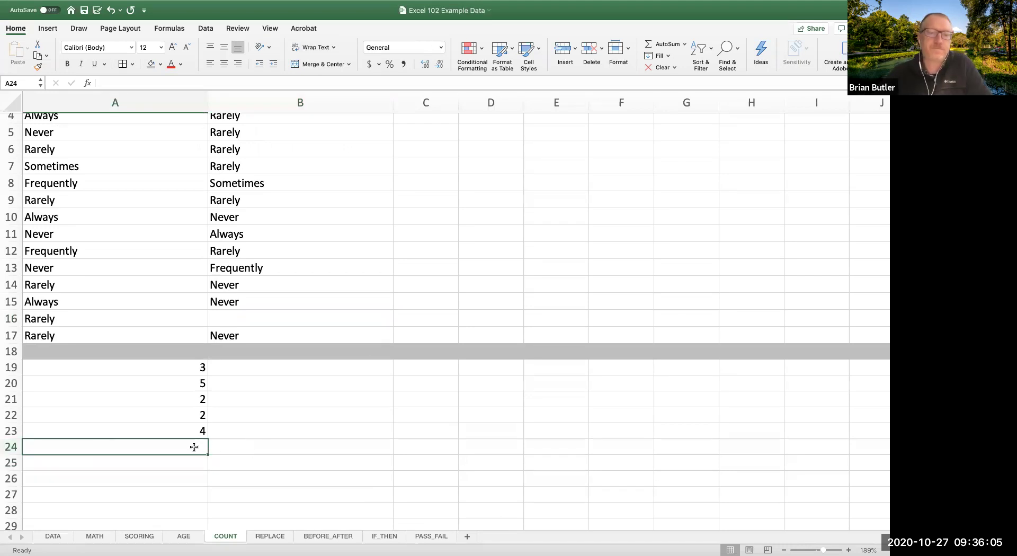
left_click(188, 465)
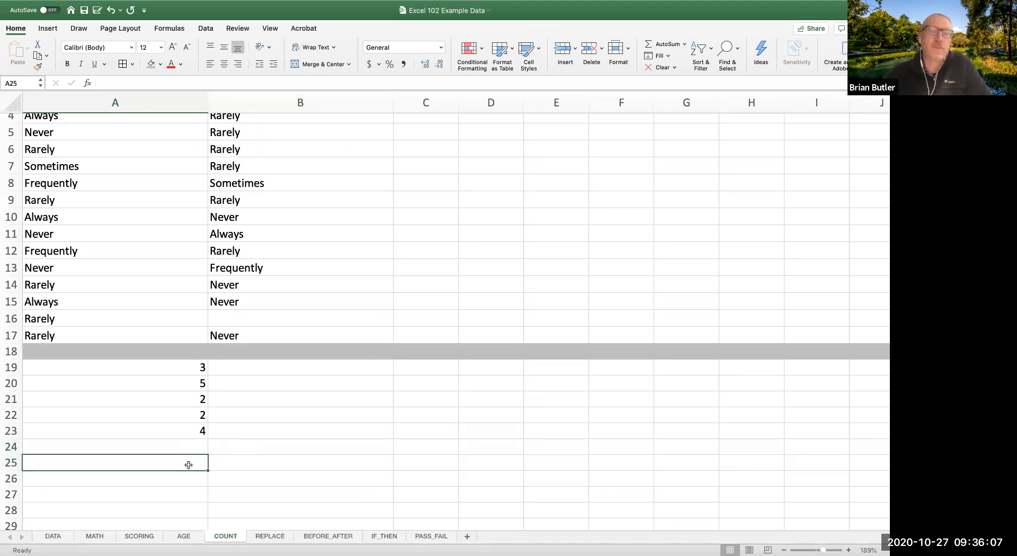
type("=COUNTA")
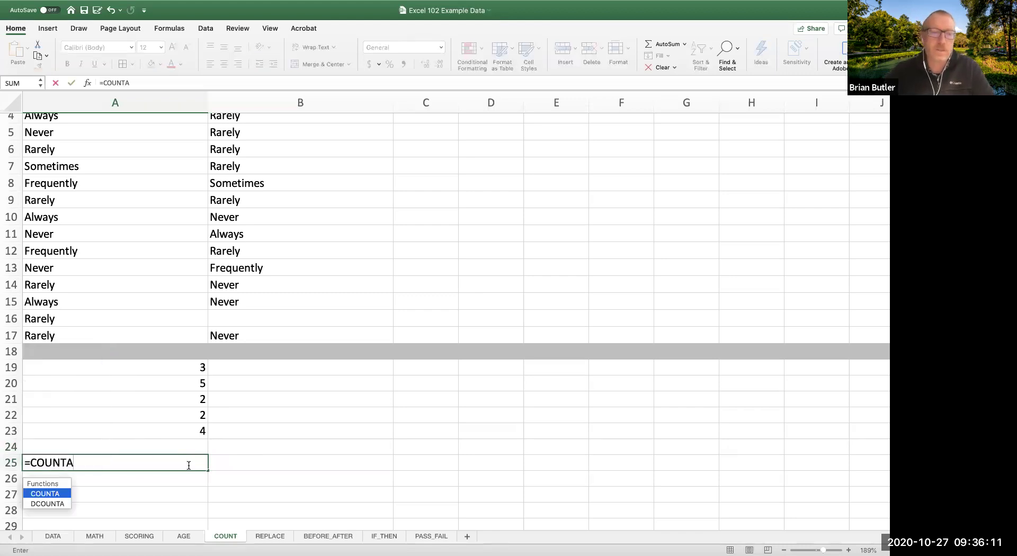
type("(")
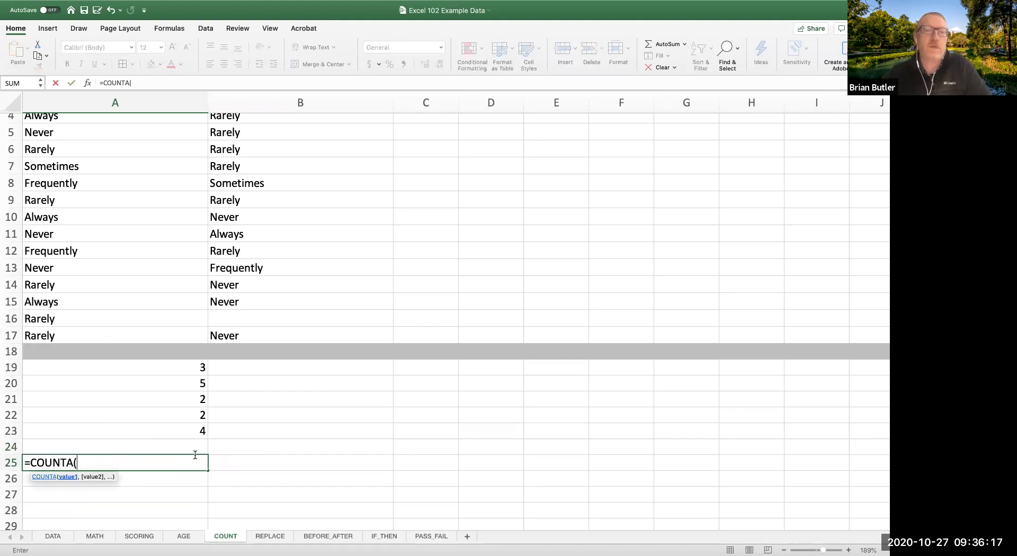
scroll(245, 408, "up", 5)
left_click_drag(109, 173, 55, 428)
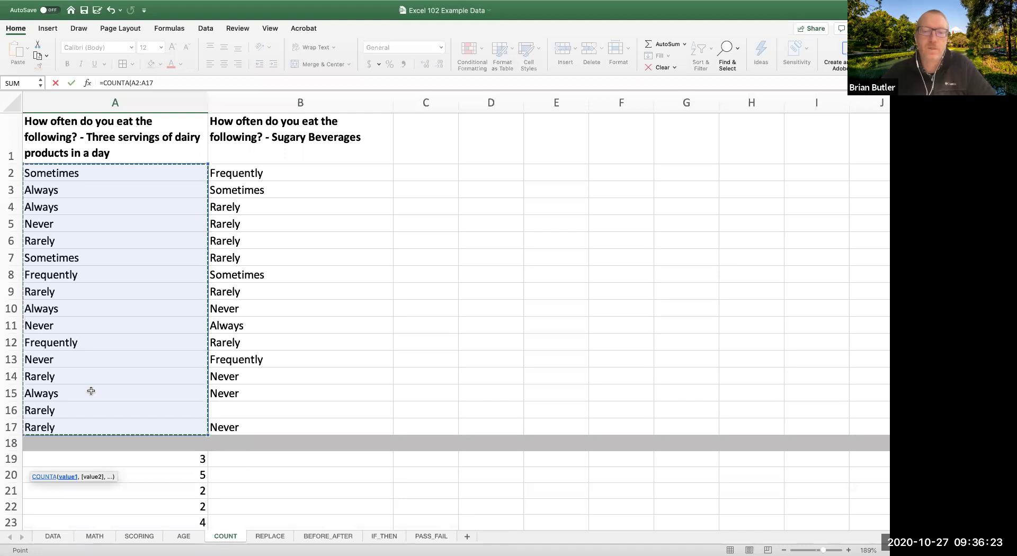
type(")")
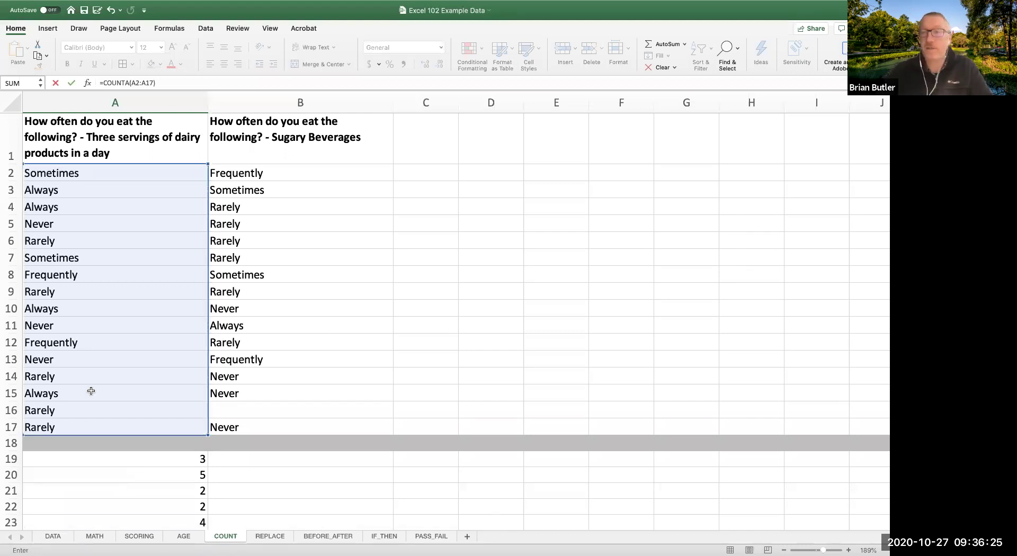
key("Return")
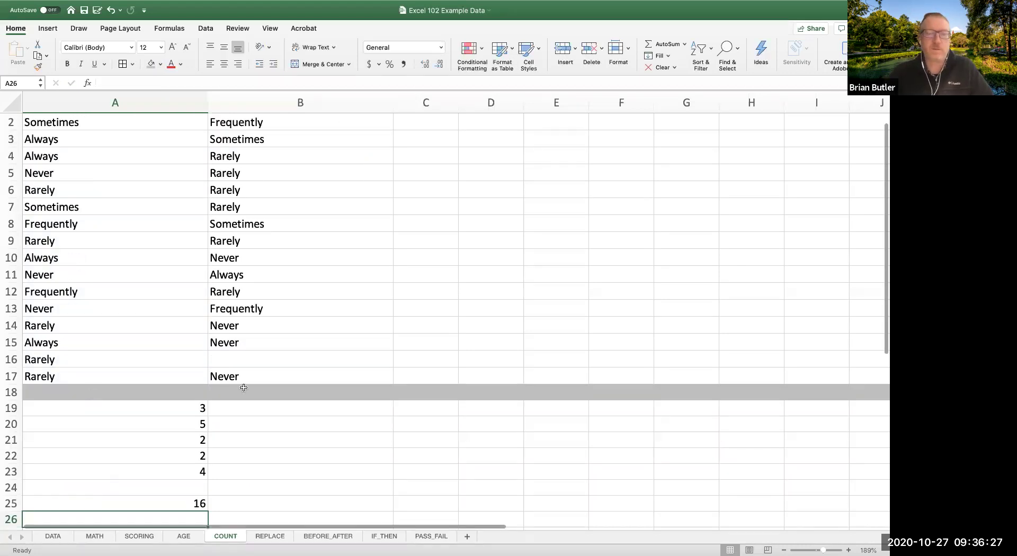
Step: Inspect the COUNTA total in cell A25 and the "Never" tally in cell A19
scroll(220, 408, "down", 3)
left_click(183, 435)
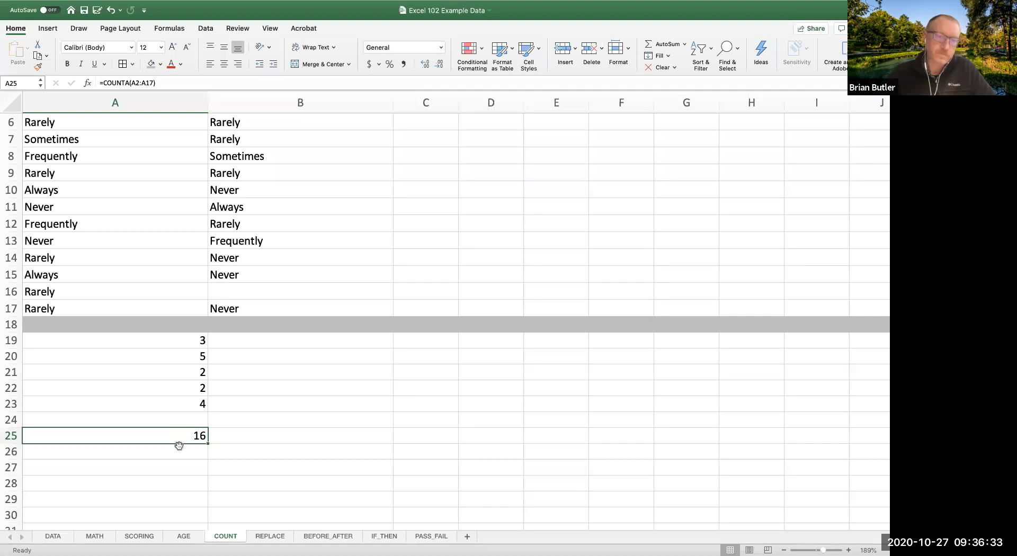
left_click(176, 465)
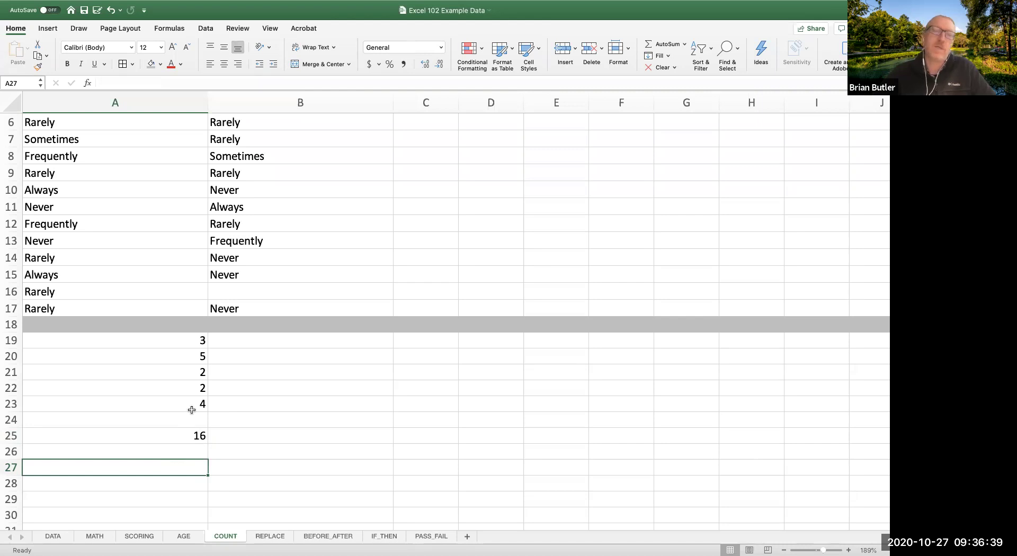
left_click(199, 340)
left_click(185, 436)
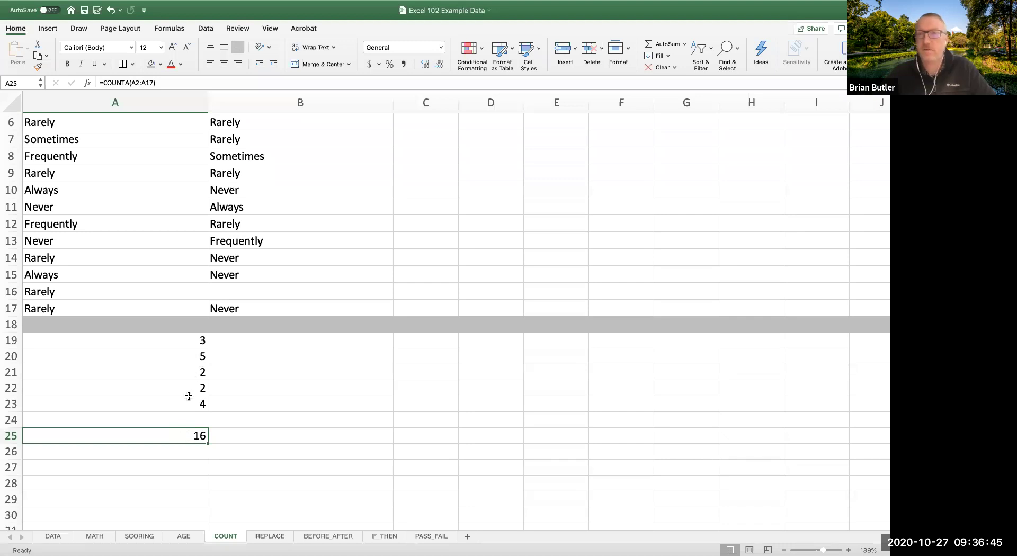
Step: Enter the formula =A19/A25 in cell A27 to calculate the proportion of "Never" responses
scroll(273, 412, "down", 5)
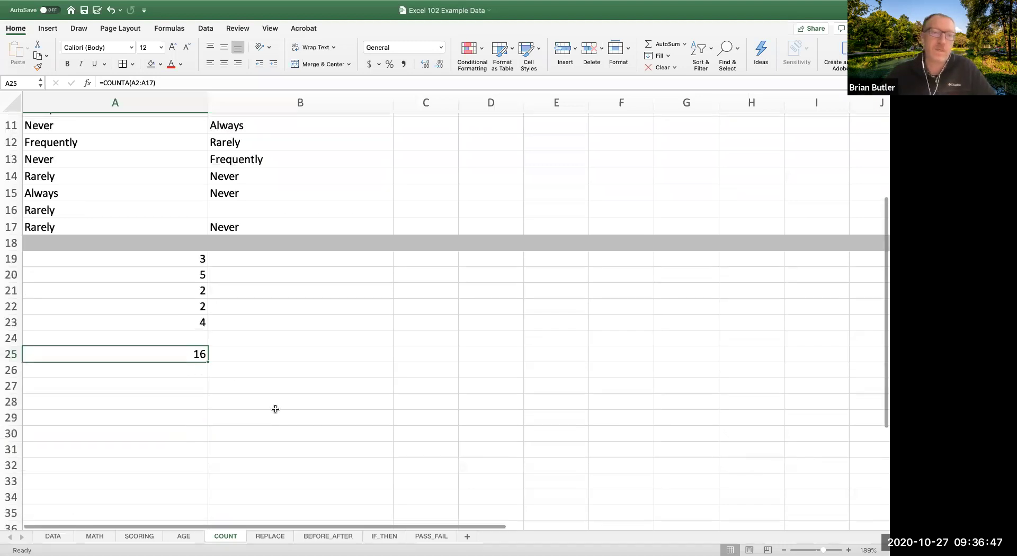
left_click(188, 386)
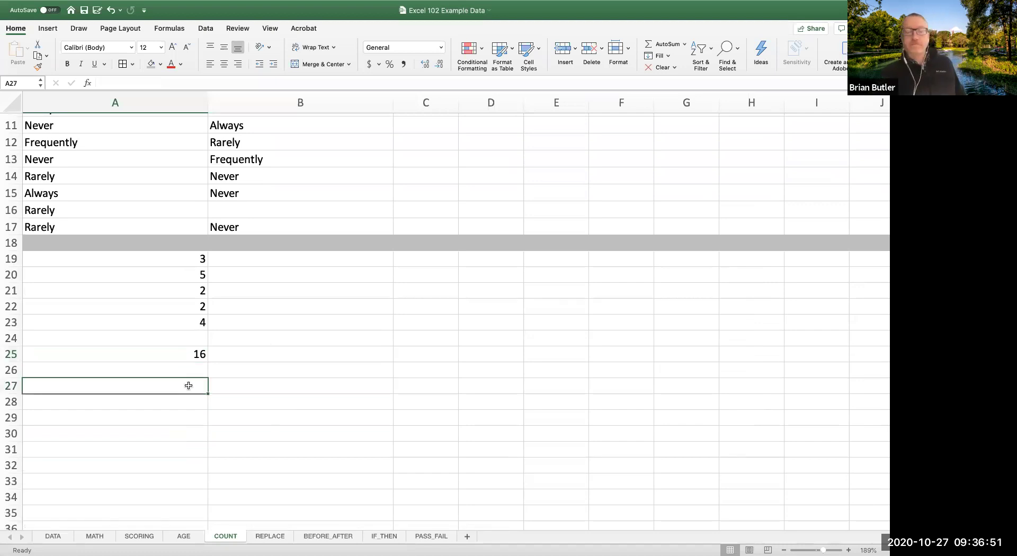
type("=")
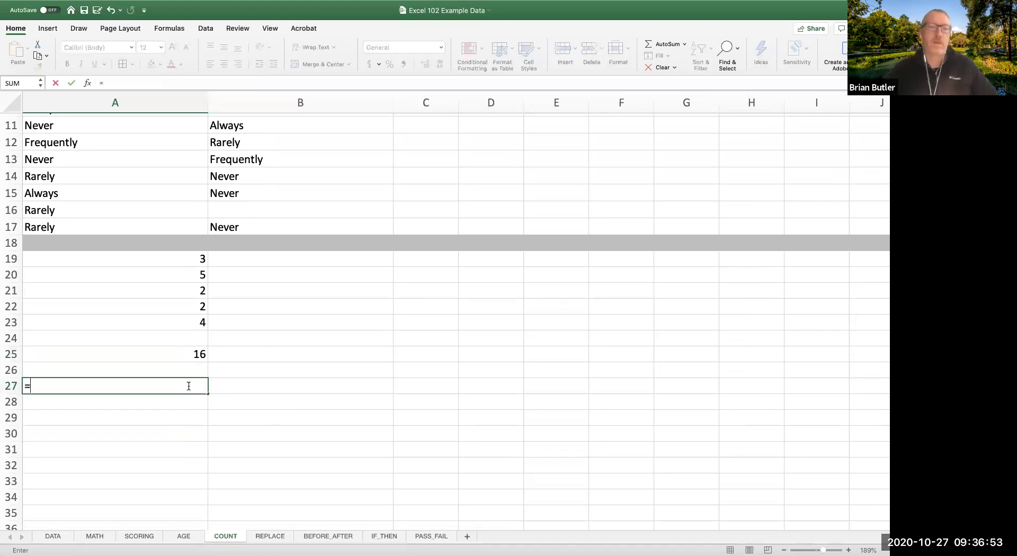
left_click(192, 262)
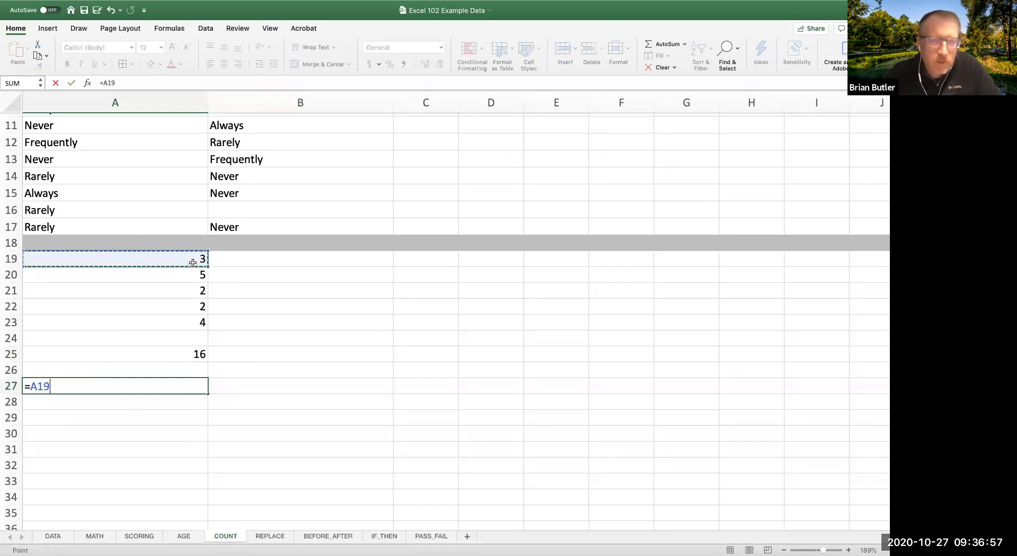
type("/")
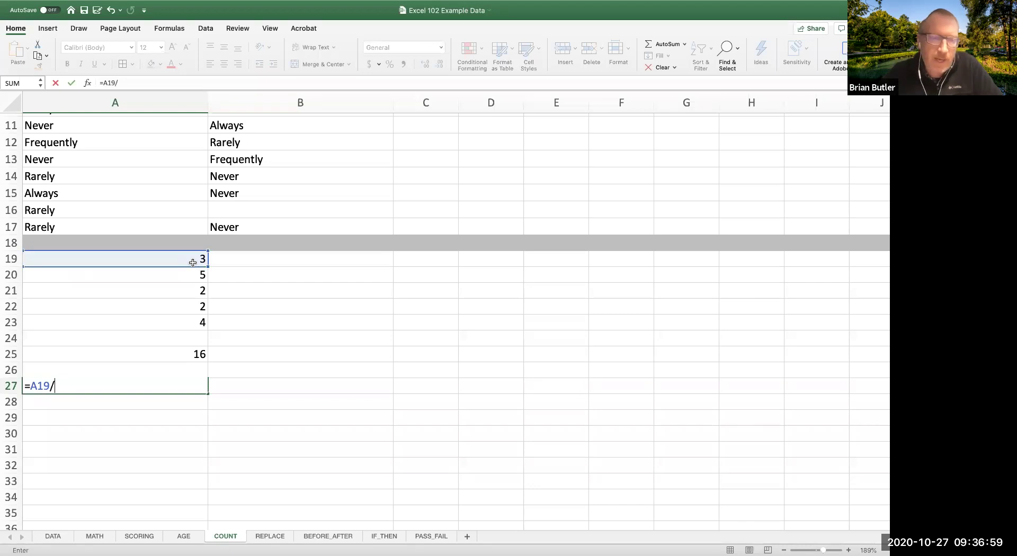
left_click(159, 352)
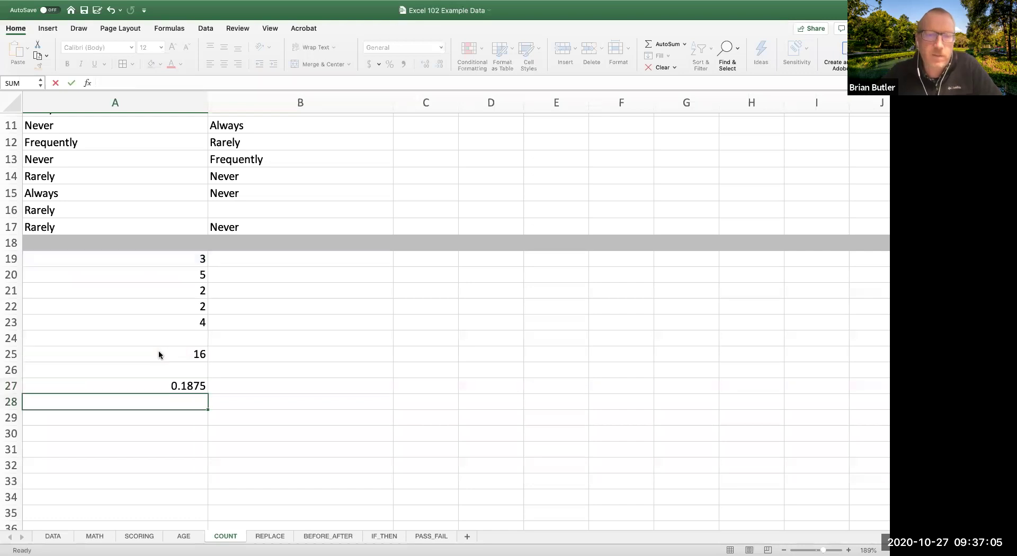
key("Return")
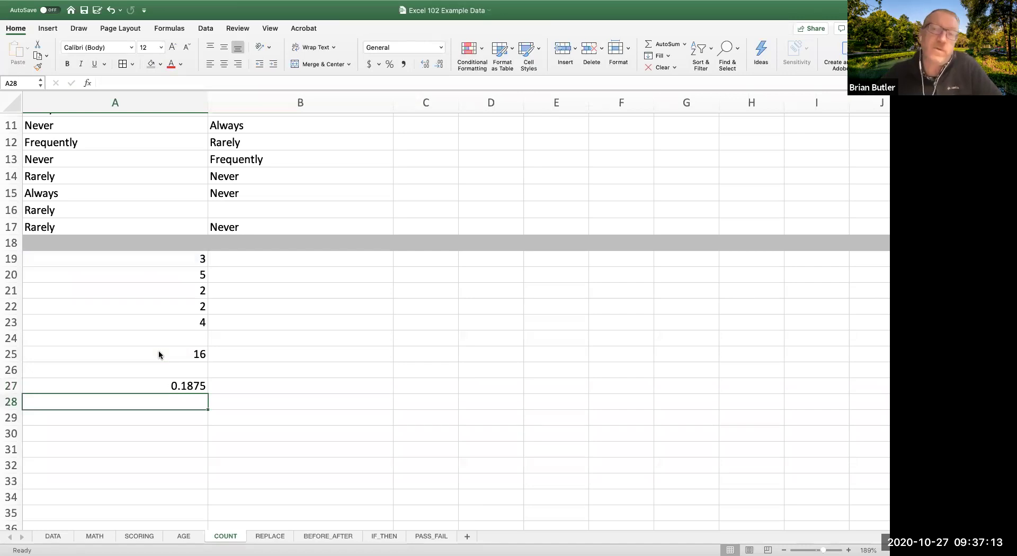
Step: Lock the row of the total in cell A27's formula so it reads =A19/A$25
scroll(159, 352, "up", 10)
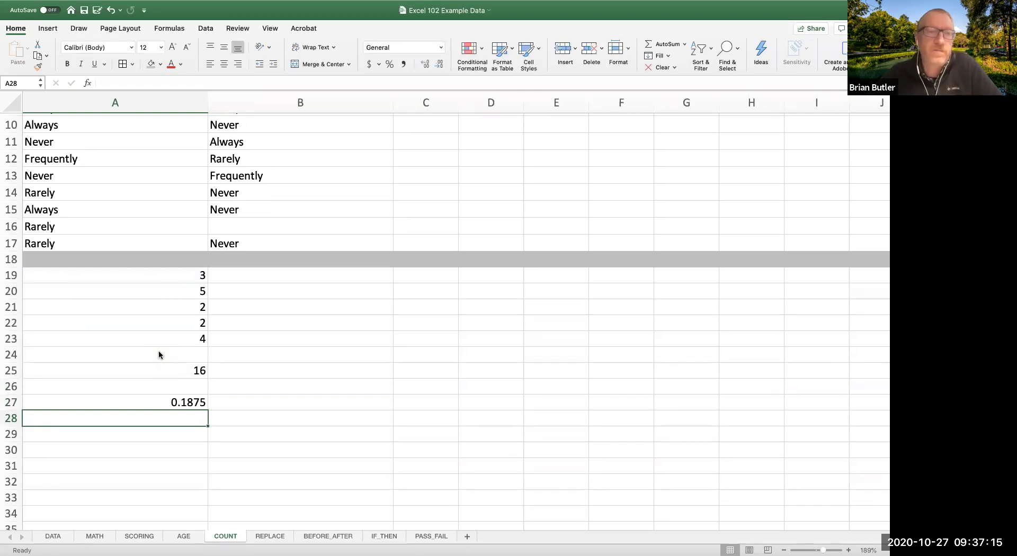
scroll(173, 265, "down", 10)
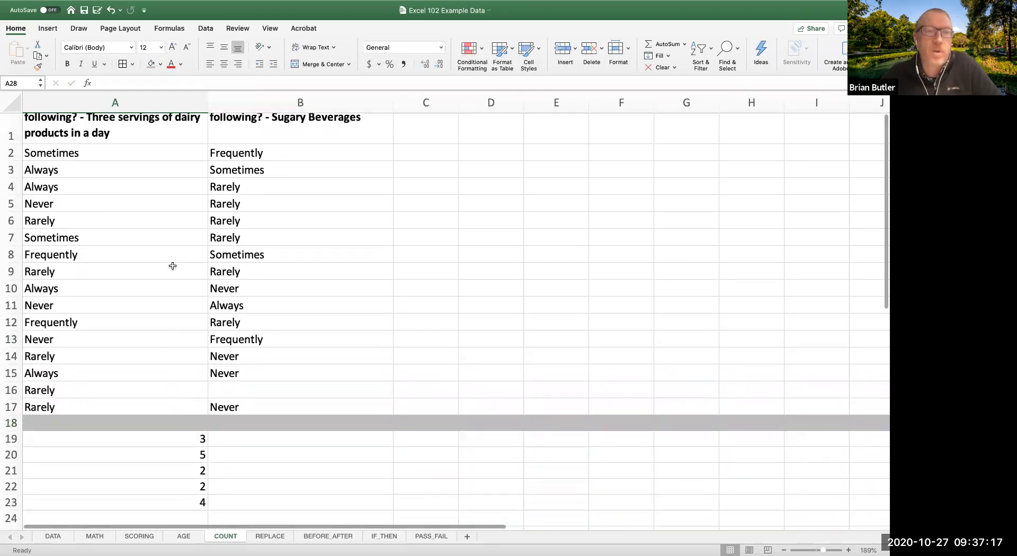
left_click(192, 323)
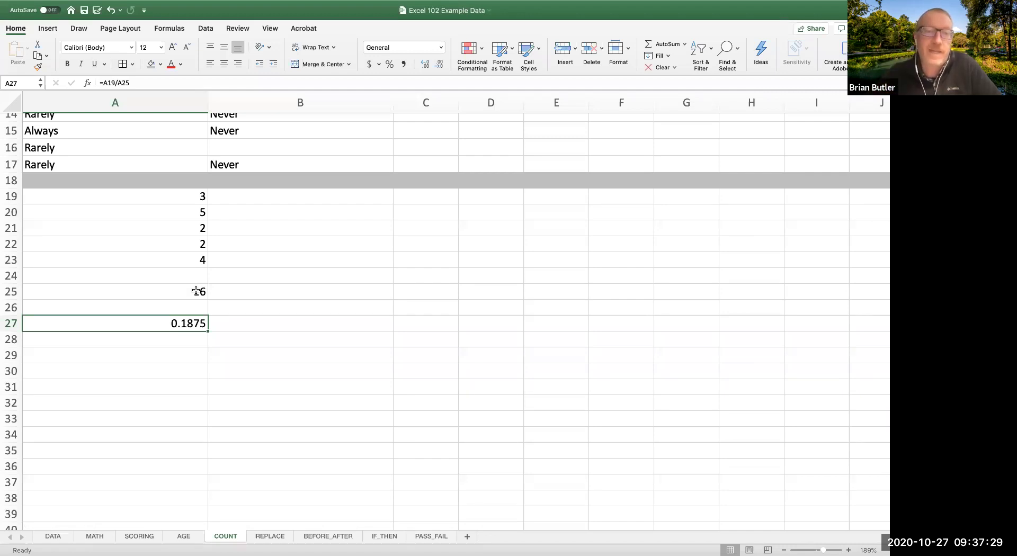
left_click(122, 82)
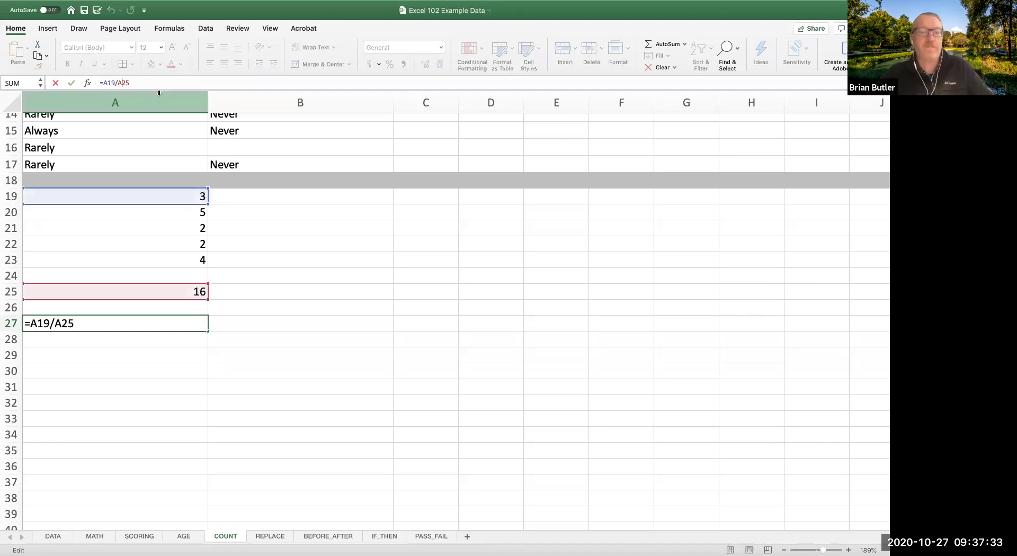
type("$")
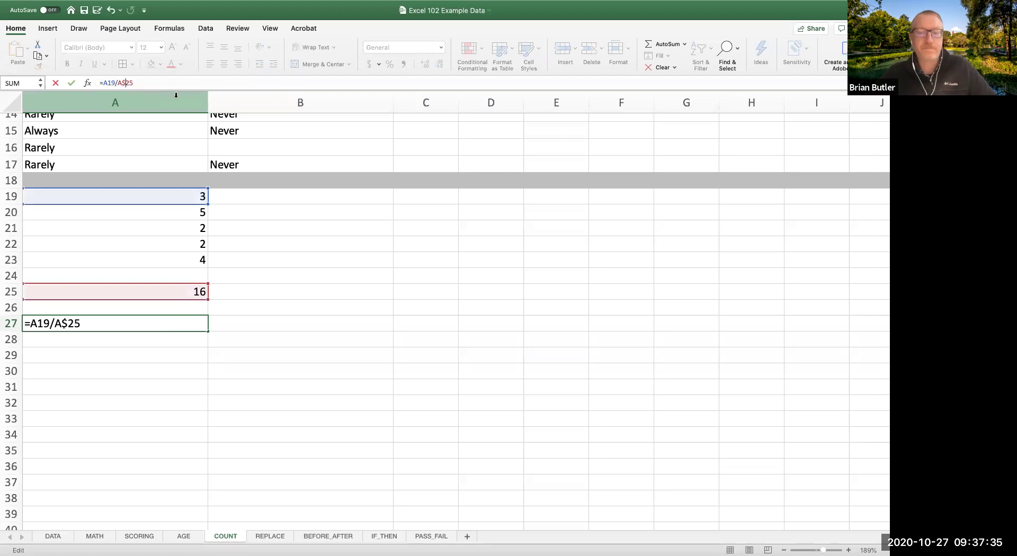
key("Return")
Step: Fill the proportion formula from cell A27 down through A31
left_click(169, 318)
left_click_drag(208, 332, 204, 401)
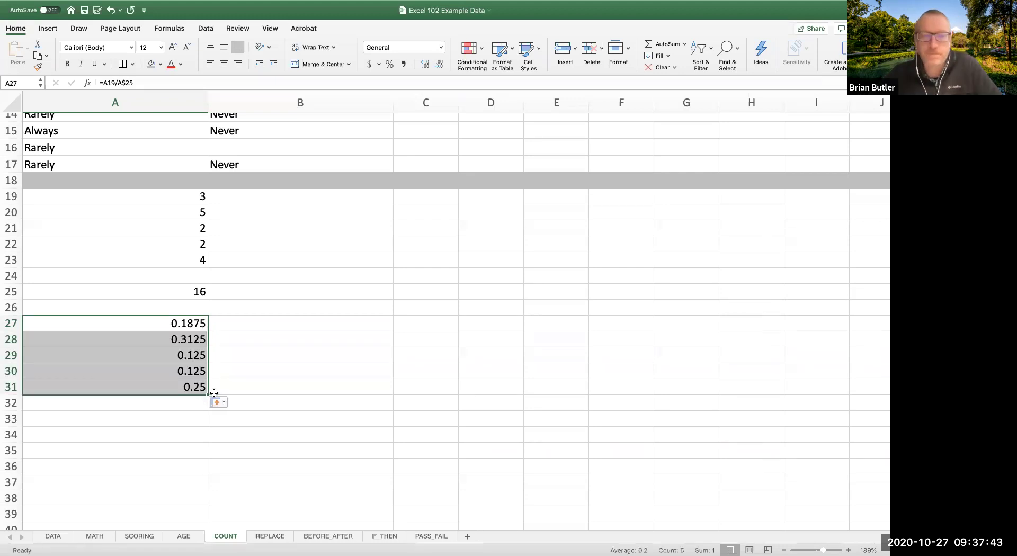
left_click(238, 377)
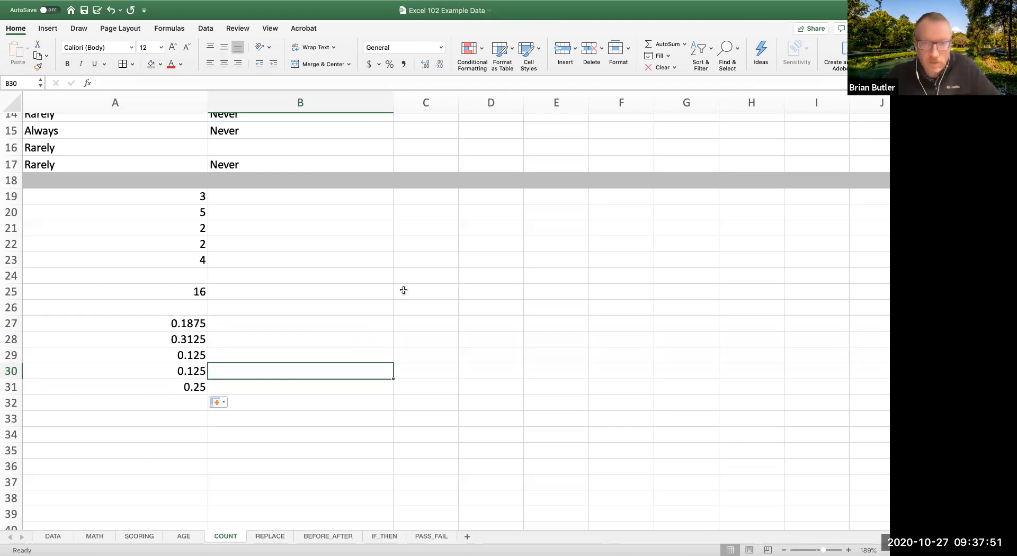
Step: Label the proportion rows in C27:C31 as Never, Rarely, Sometimes, Frequently and Always
left_click(410, 323)
type("Never")
key("Return")
type("Rarelyt")
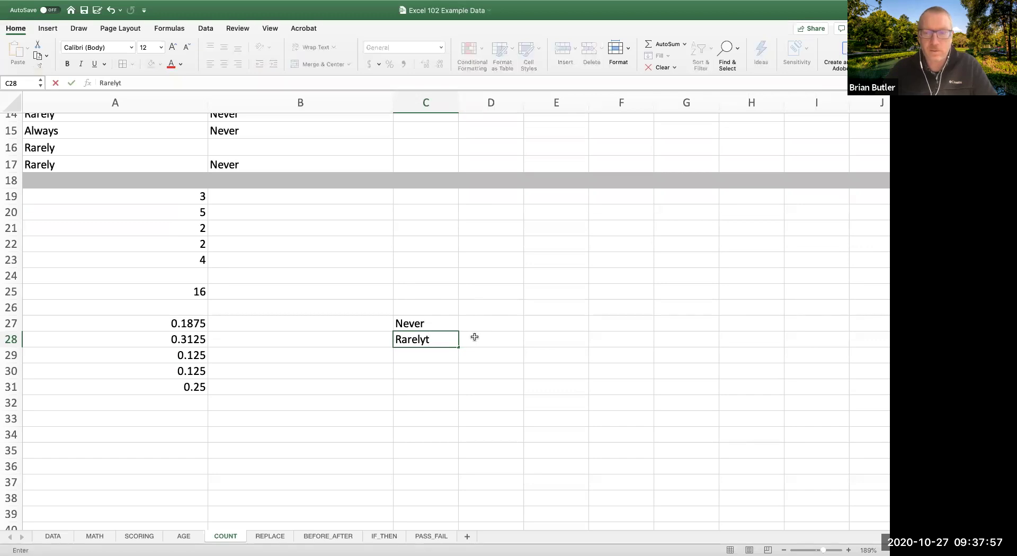
key("Return")
type("Sometimes")
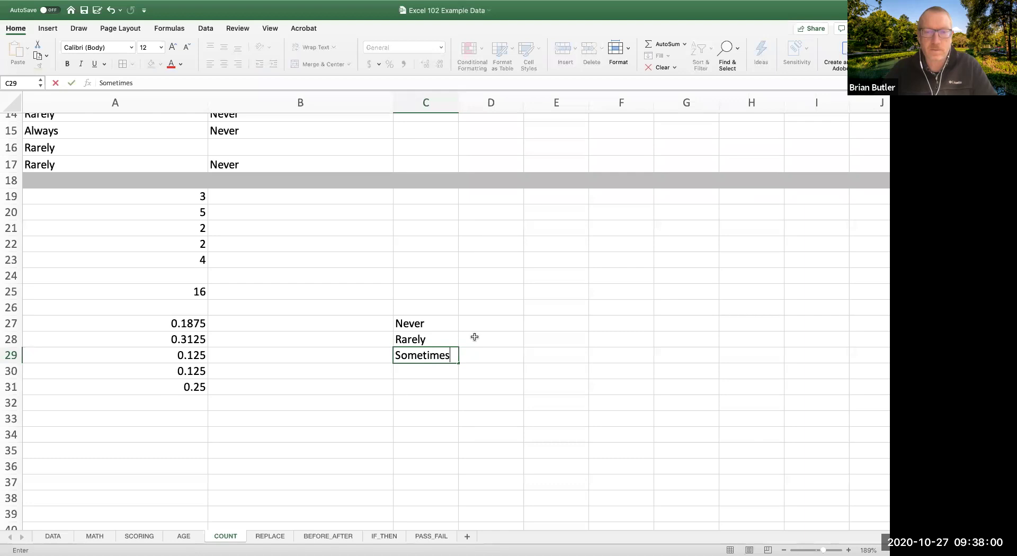
key("Return")
type("Fre")
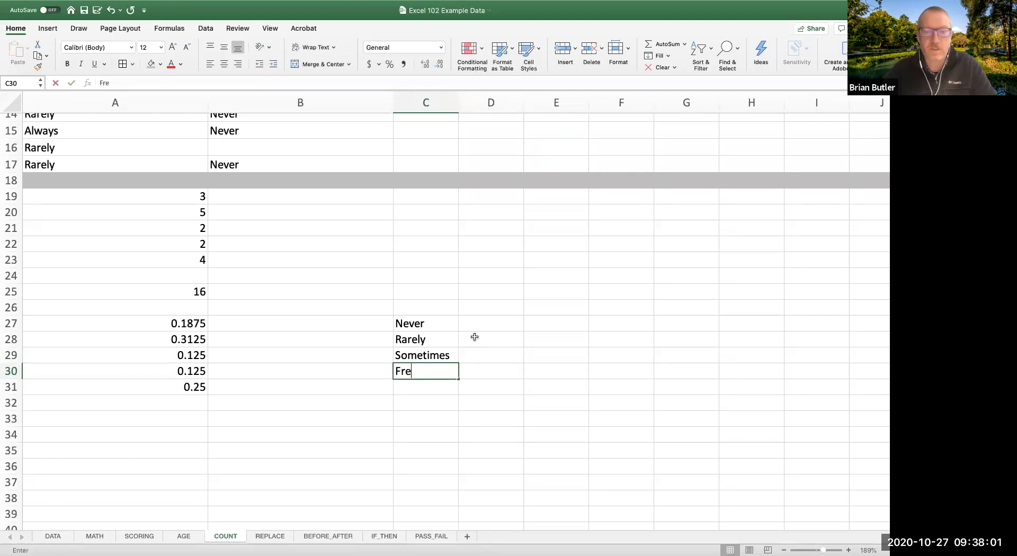
type("quently")
key("Return")
type("Always")
left_click(475, 337)
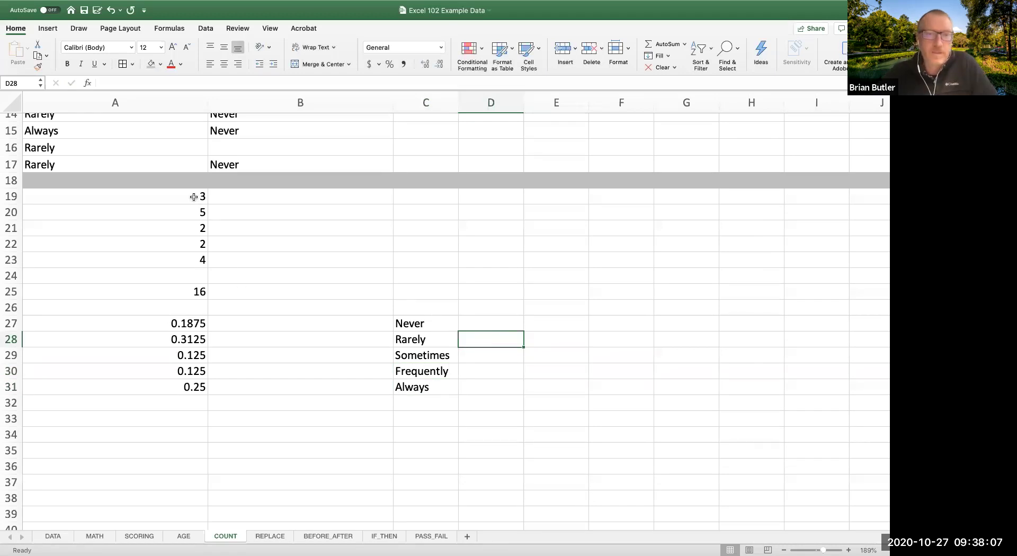
Step: Fill the count, total and proportion formulas in A19:A31 across into column B for the Sugary Beverages question
left_click_drag(194, 197, 175, 387)
scroll(286, 406, "up", 1)
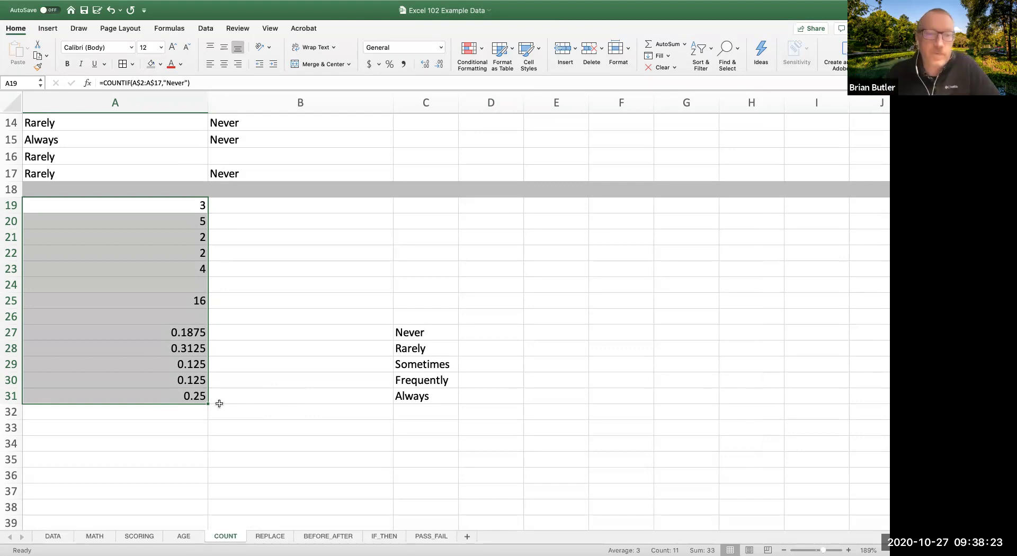
left_click_drag(208, 404, 308, 409)
left_click(313, 440)
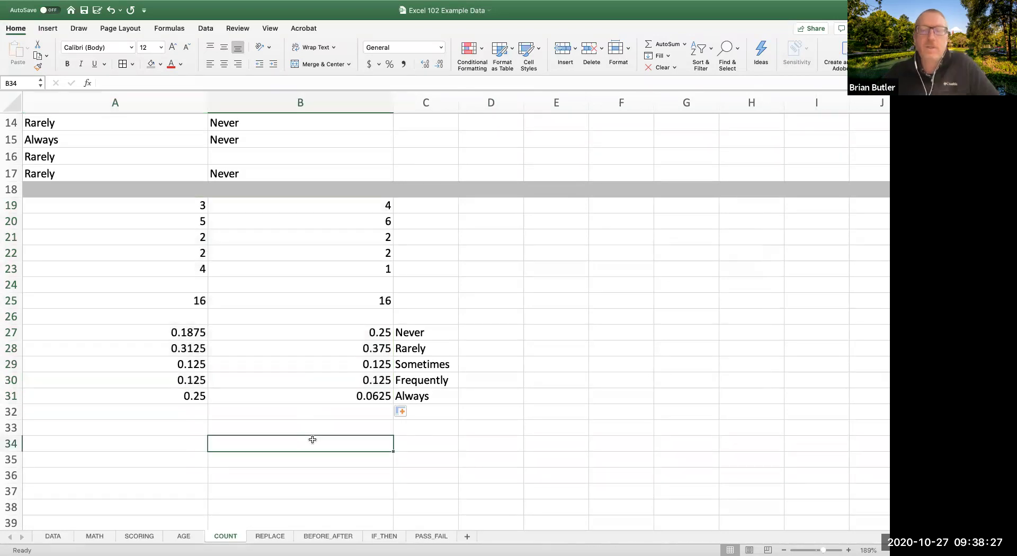
Step: Clear the contents of the blank-looking response cell B16 and check the COUNTA formulas in A25 and B25
scroll(312, 439, "up", 5)
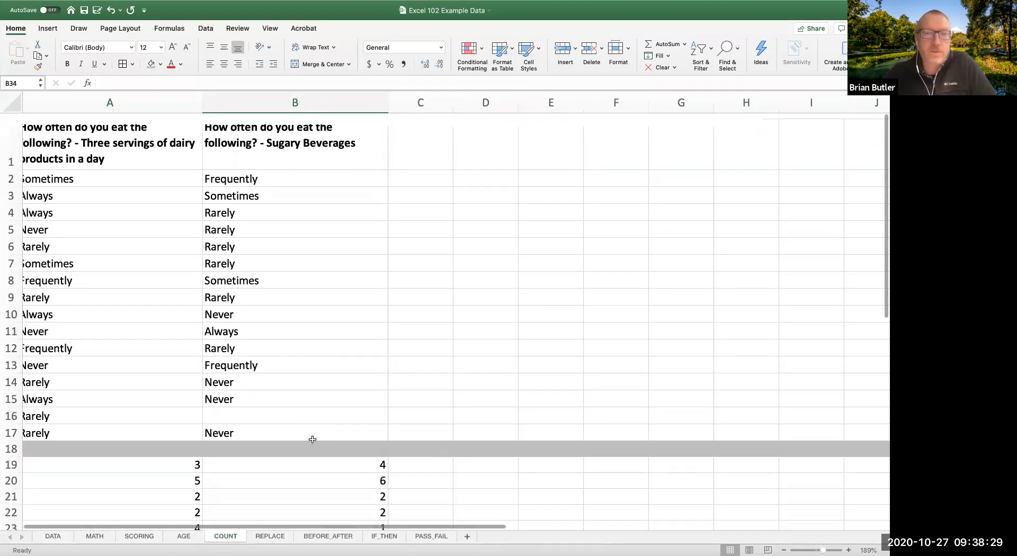
scroll(312, 440, "down", 2)
scroll(313, 439, "down", 5)
scroll(313, 439, "up", 1)
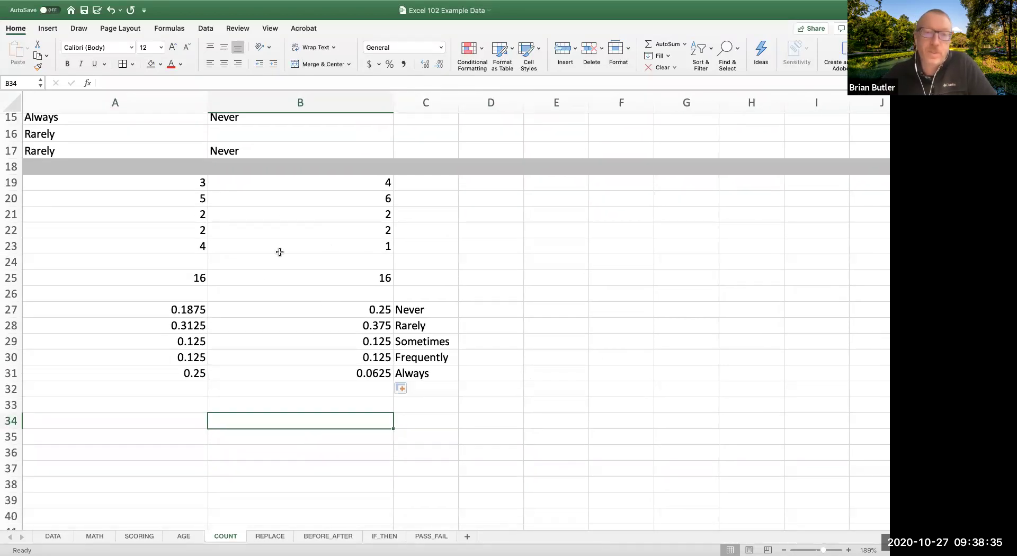
scroll(267, 275, "up", 5)
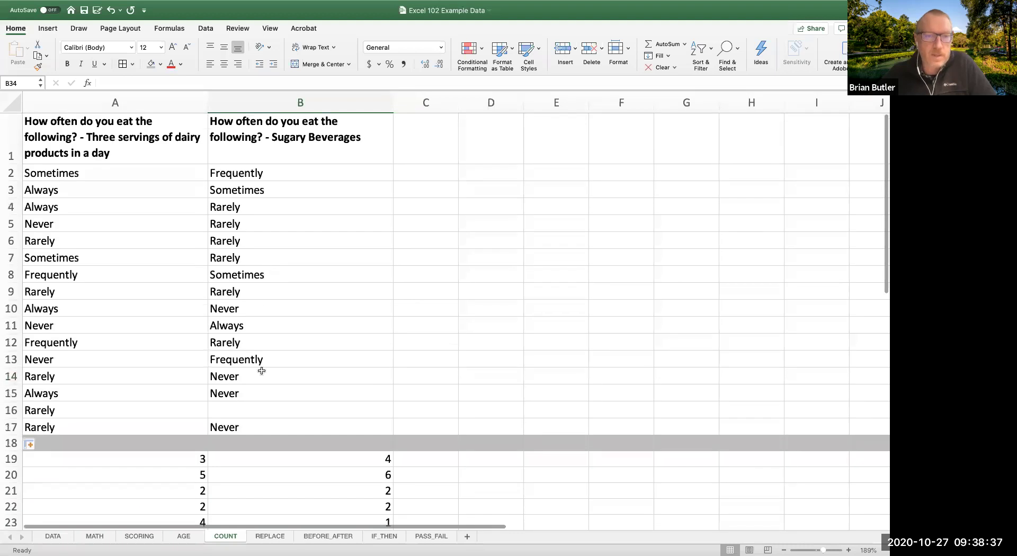
left_click(255, 410)
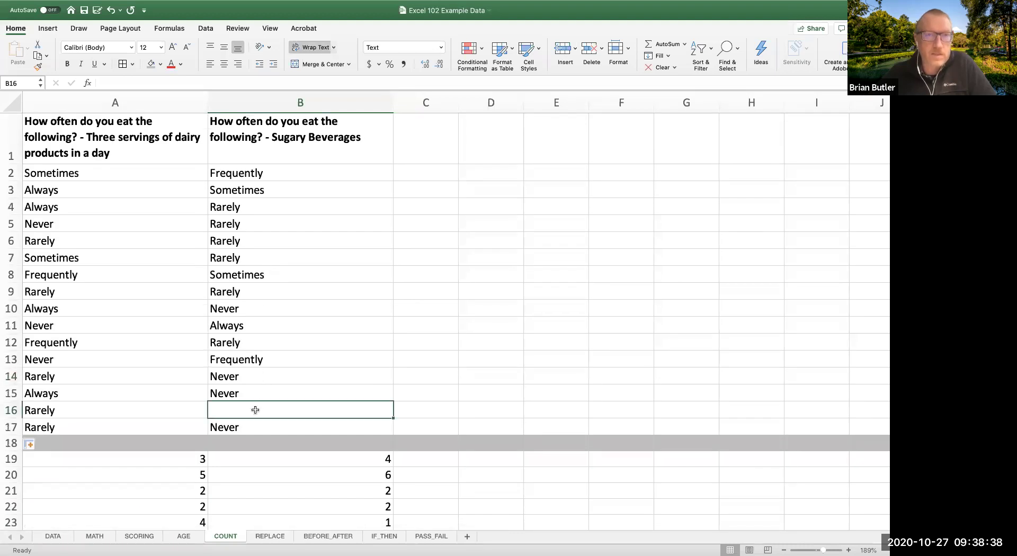
left_click(412, 336)
scroll(412, 335, "down", 3)
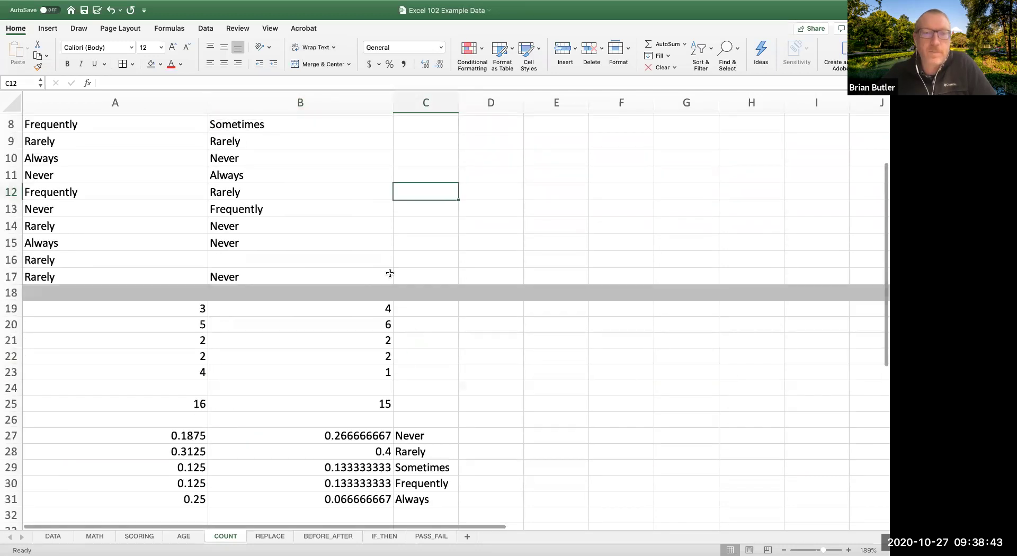
left_click(357, 260)
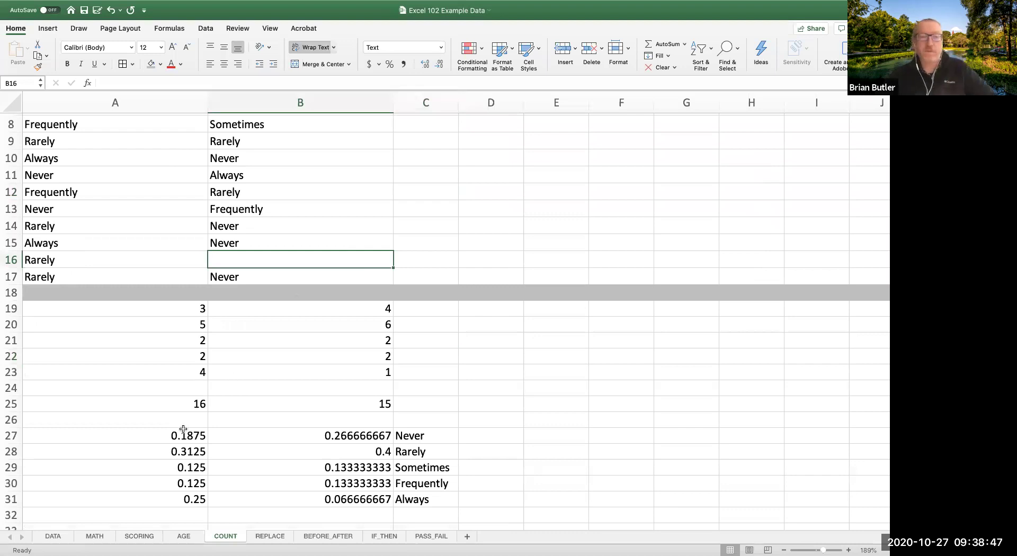
left_click(179, 404)
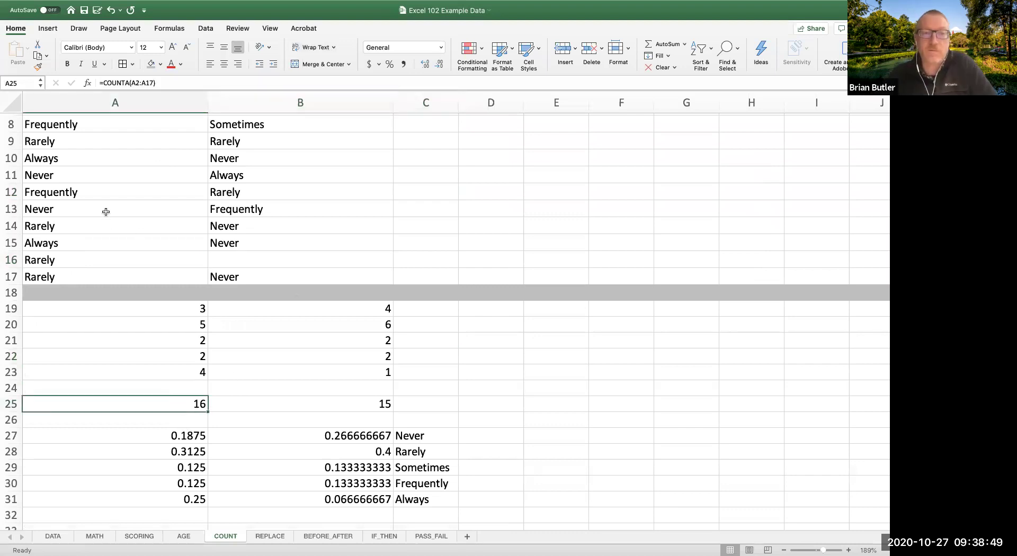
left_click(266, 260)
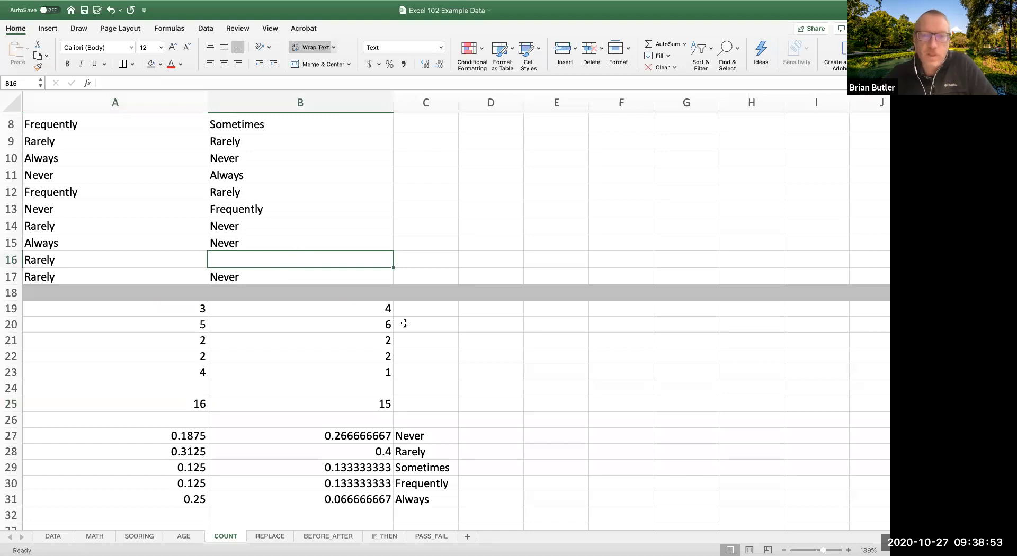
left_click(370, 404)
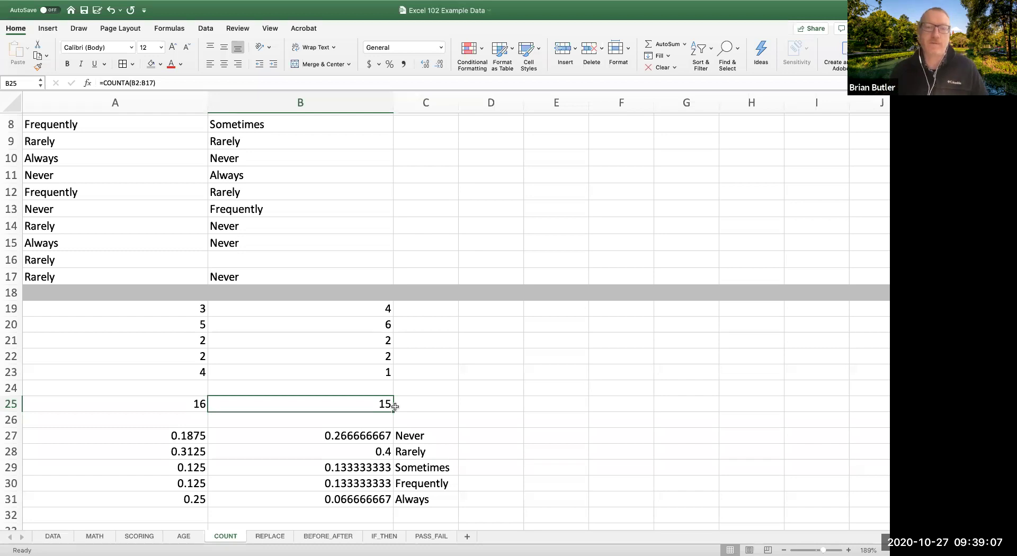
Step: Format the proportions in A27:B31 as percentages with one decimal place
scroll(446, 389, "down", 3)
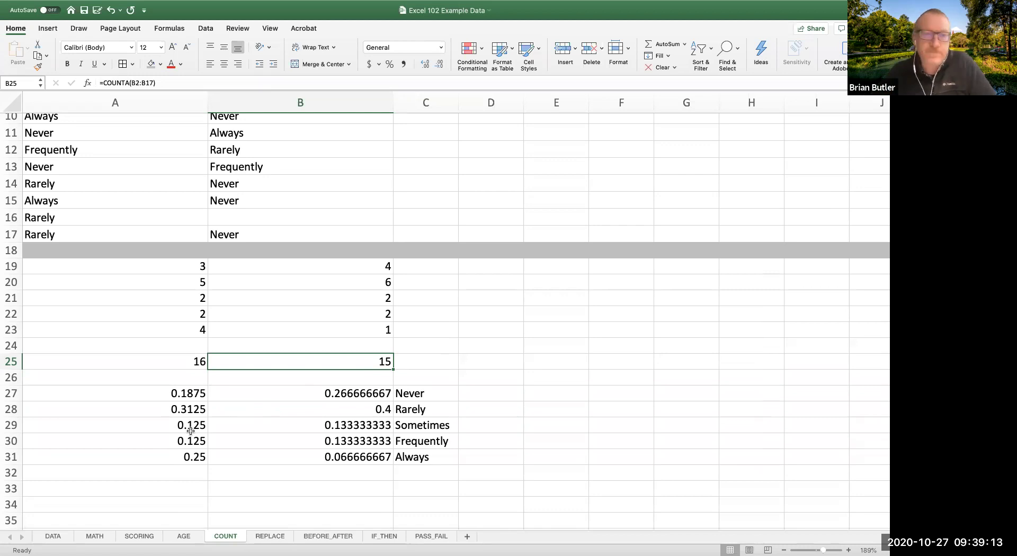
left_click_drag(191, 393, 272, 460)
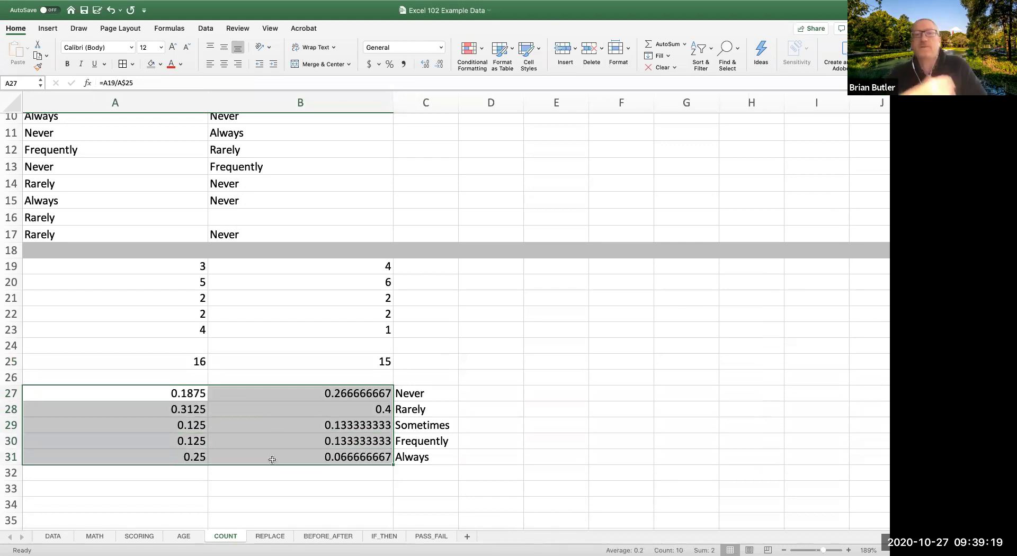
right_click(282, 425)
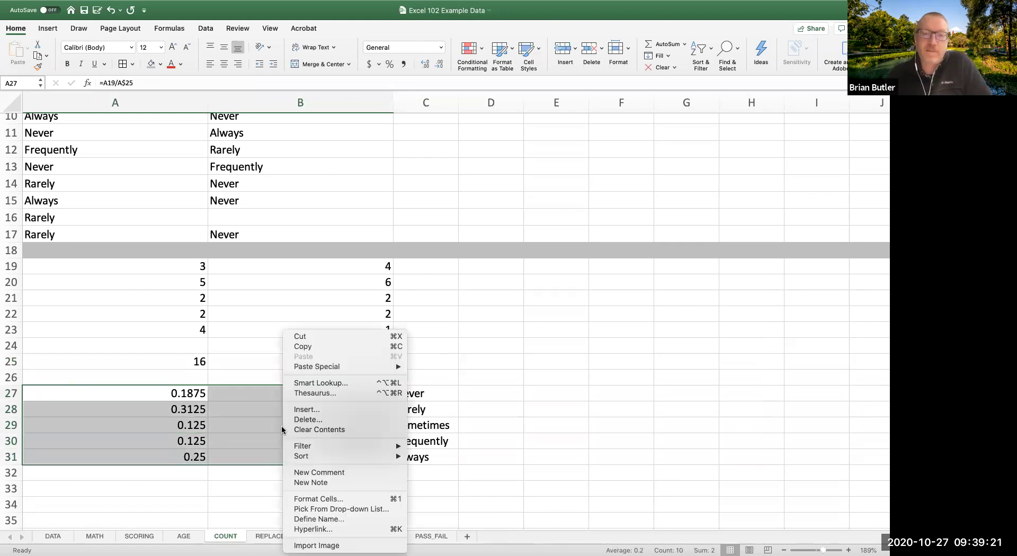
left_click(328, 499)
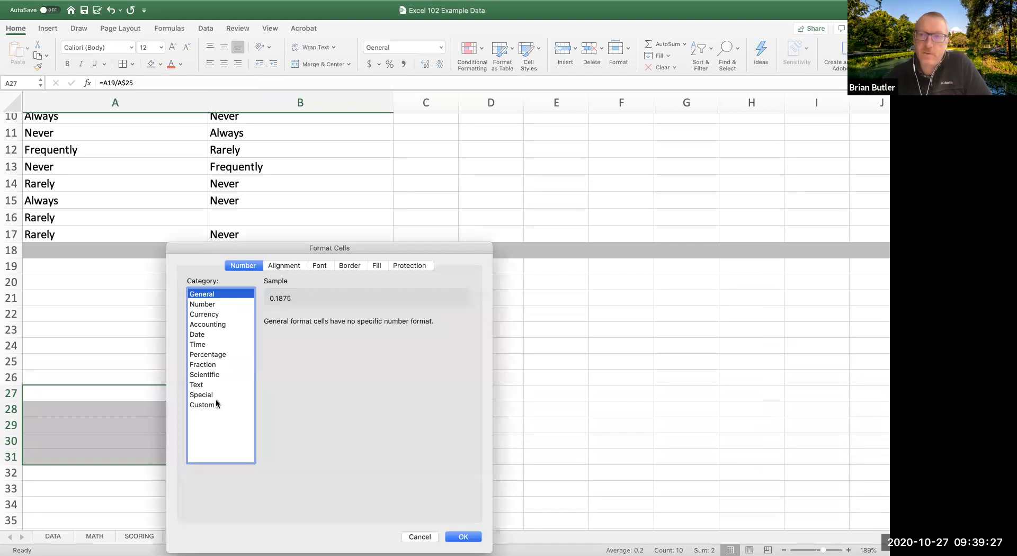
left_click(213, 355)
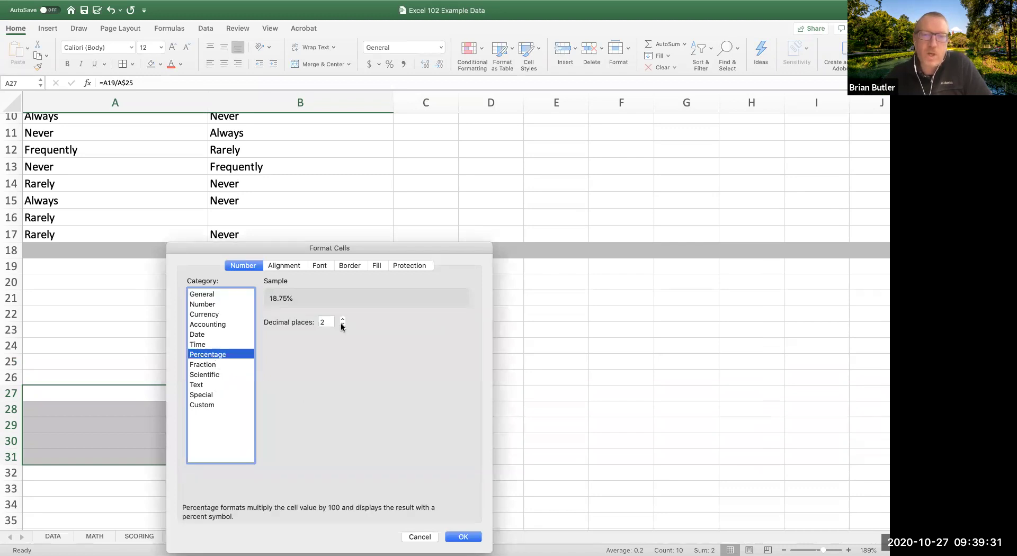
left_click(343, 325)
left_click(463, 537)
left_click_drag(526, 405, 523, 404)
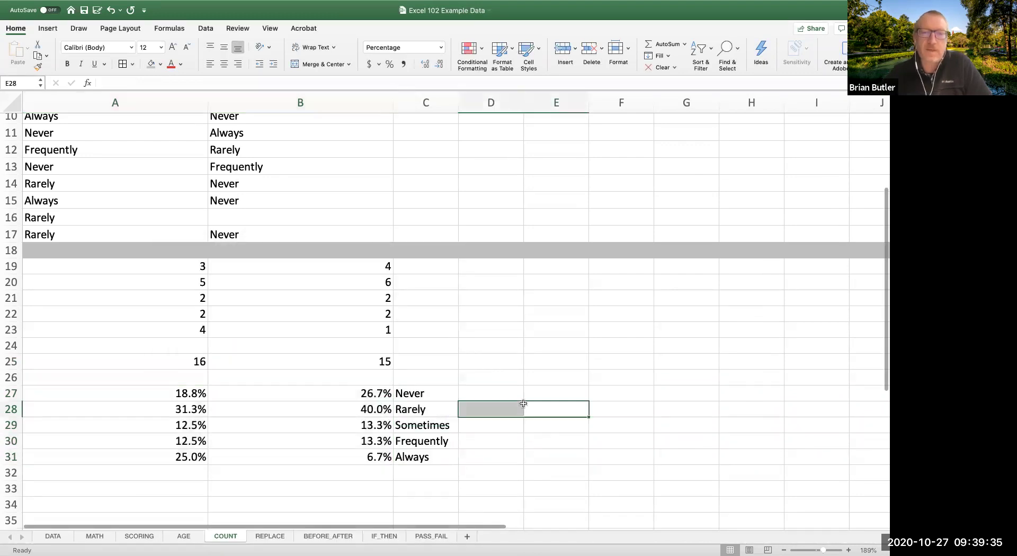
Step: Make the answer labels in C27:C31 bold
left_click_drag(423, 389, 408, 462)
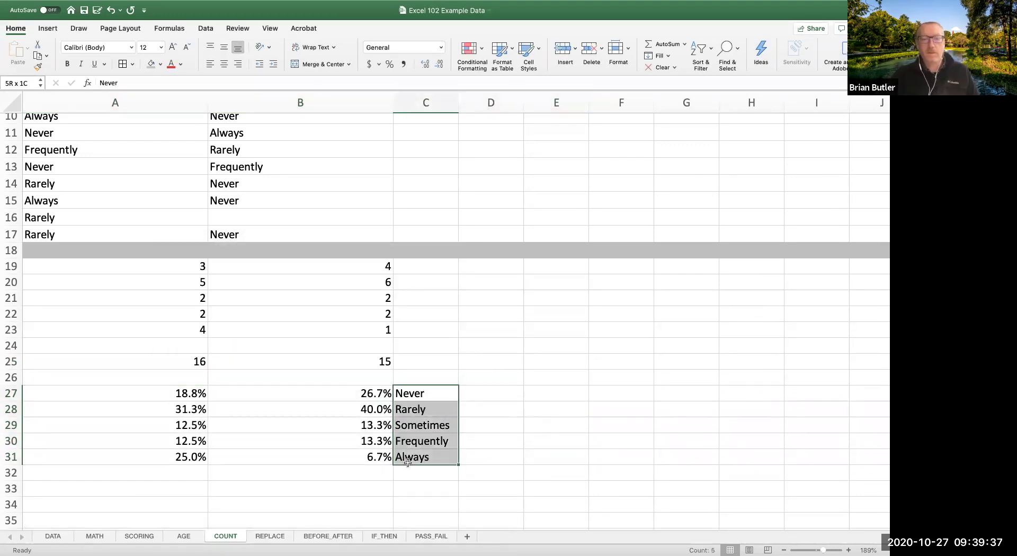
key("super+b")
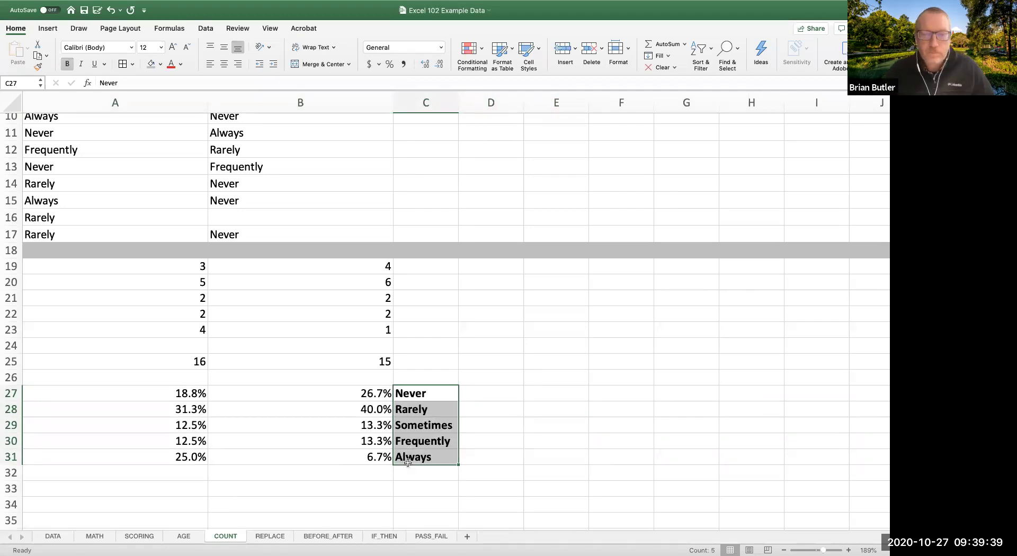
key("Right")
key("Right")
key("Up")
key("Up")
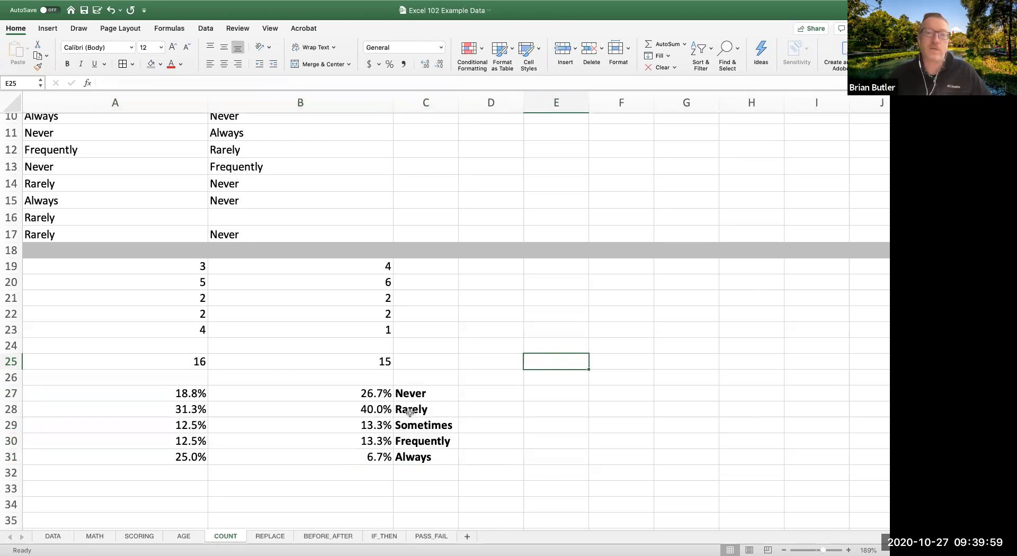
scroll(409, 413, "up", 5)
scroll(409, 412, "down", 2)
scroll(410, 413, "up", 2)
scroll(409, 413, "down", 5)
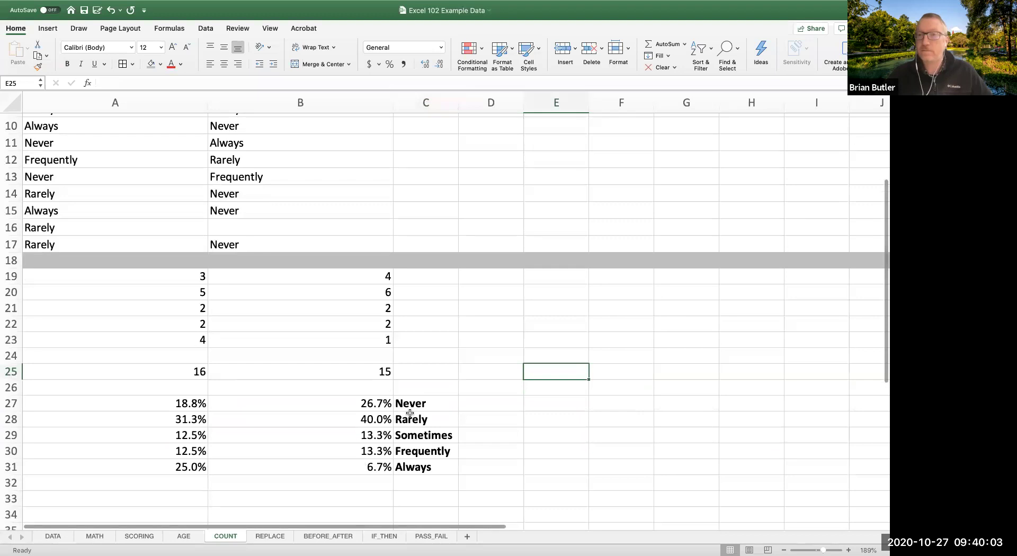
scroll(410, 413, "down", 1)
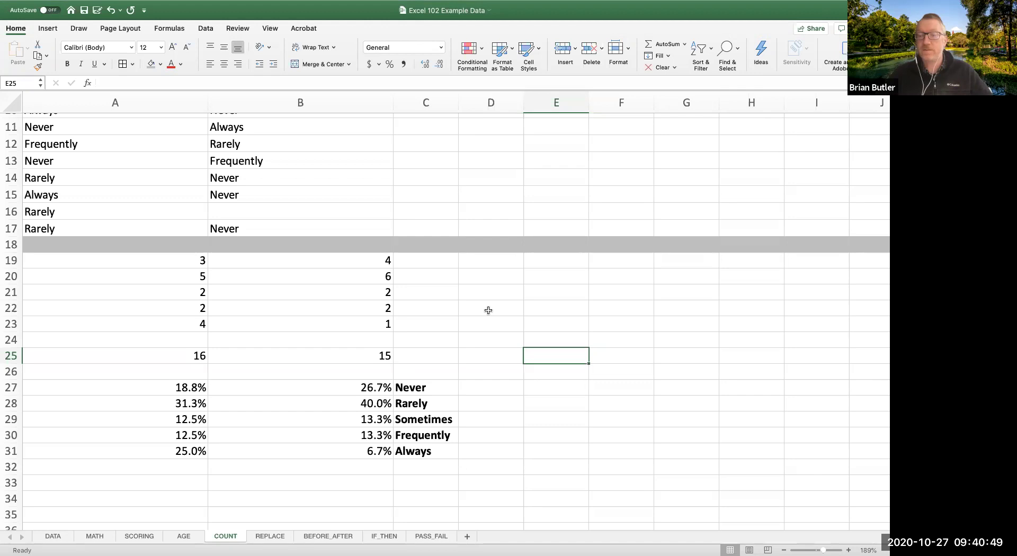
Step: Try a leading * wildcard before Never in cell A19's COUNTIF criterion and remove it again
left_click(111, 262)
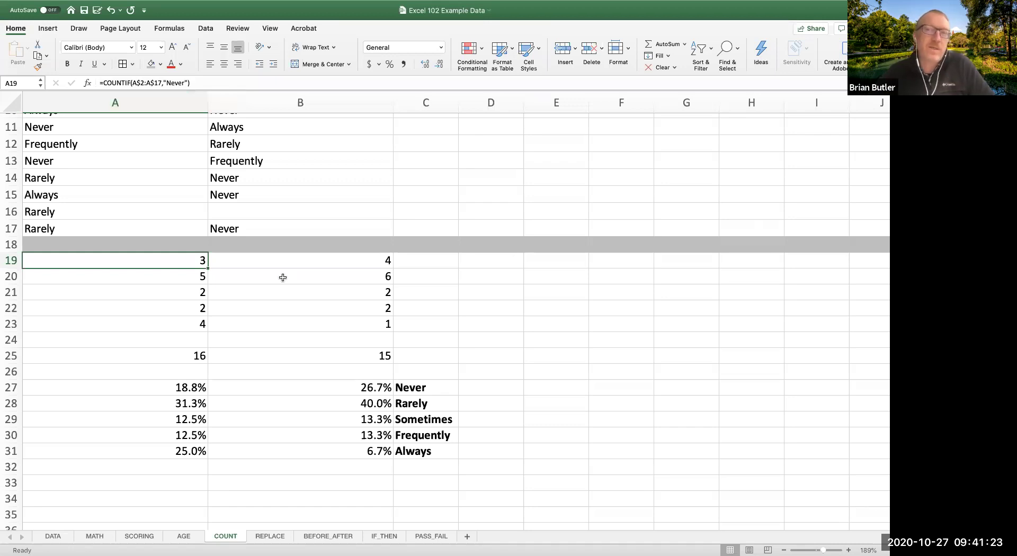
left_click(167, 80)
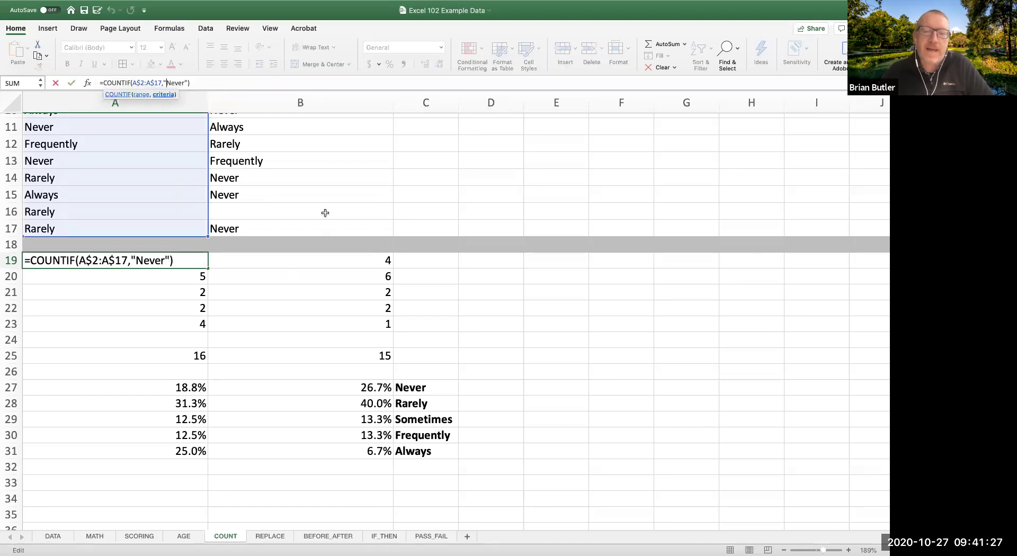
type("*")
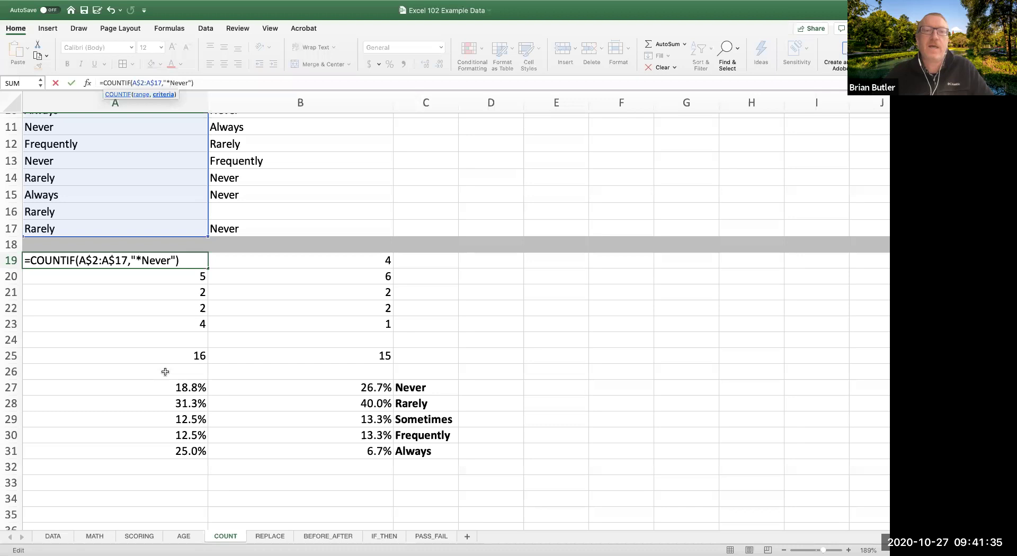
key("BackSpace")
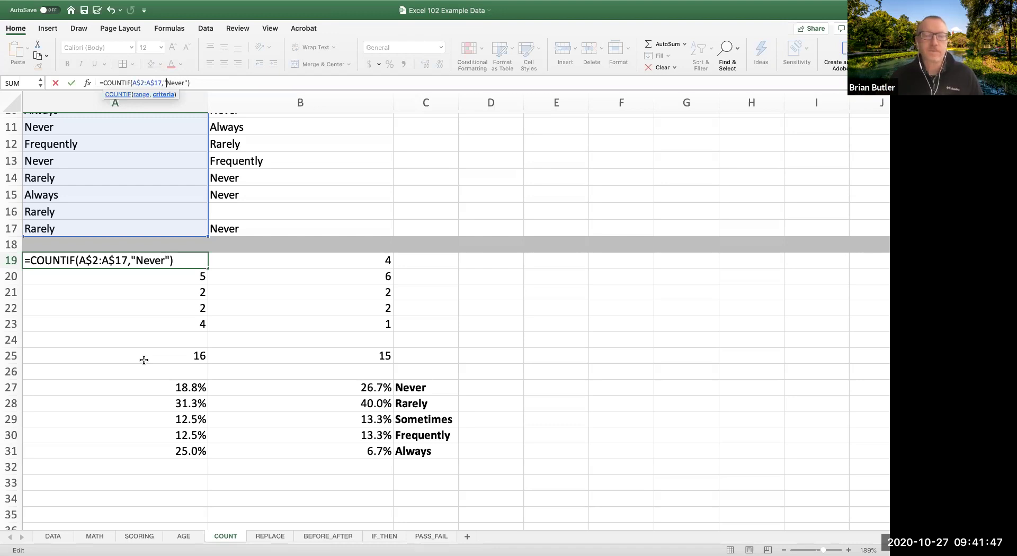
left_click(460, 330)
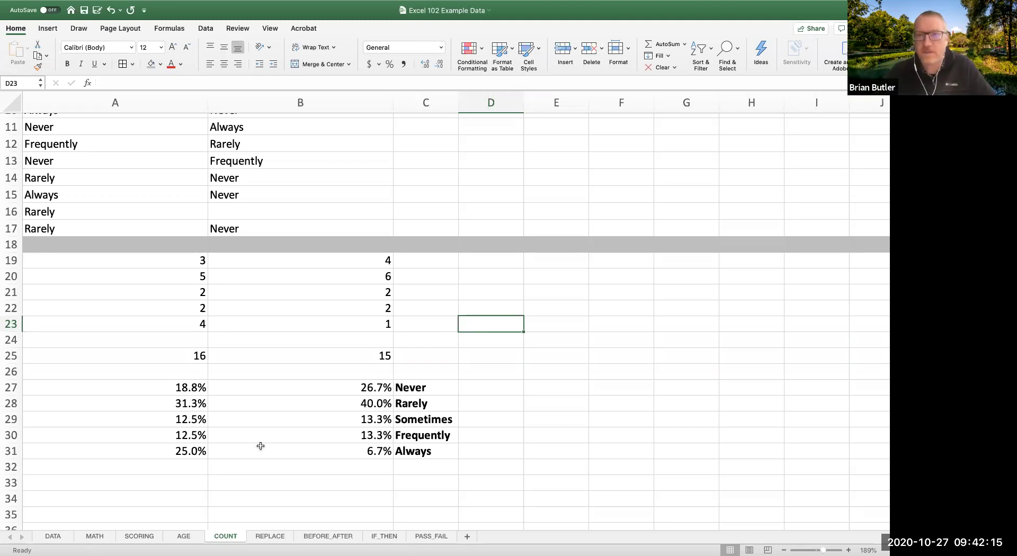
Step: On the REPLACE sheet, start a coding key beside the responses by entering Never=0 in cell D2
left_click(269, 537)
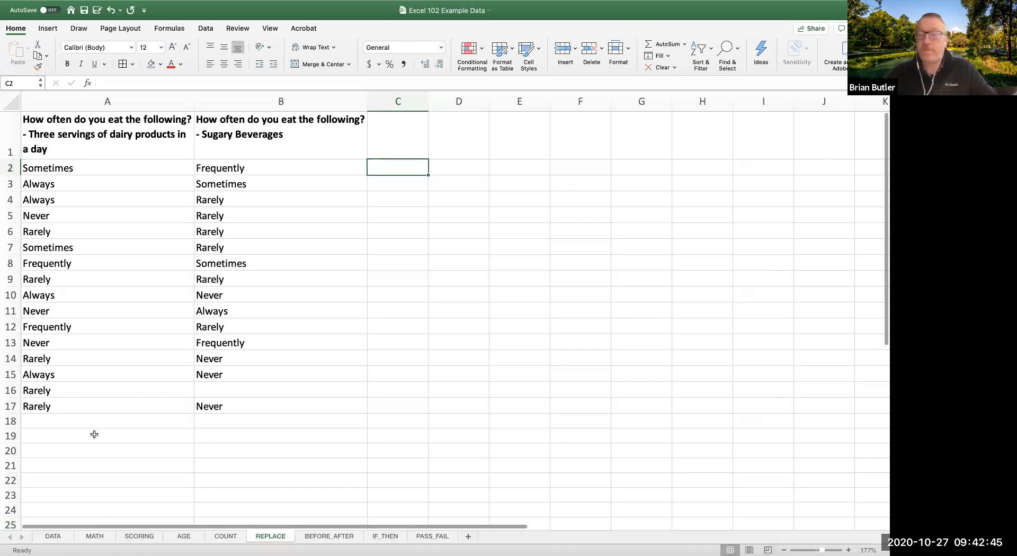
left_click(453, 163)
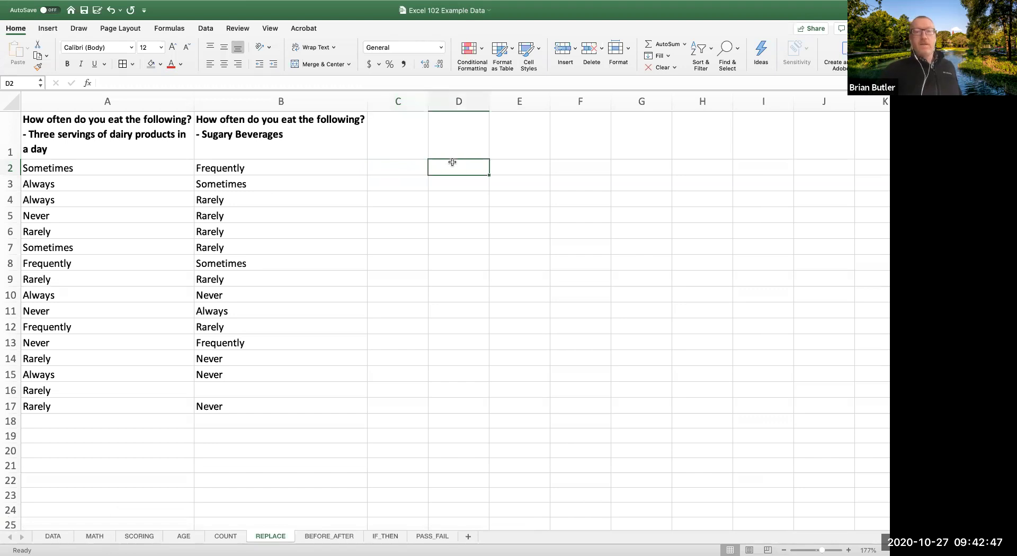
type("Never")
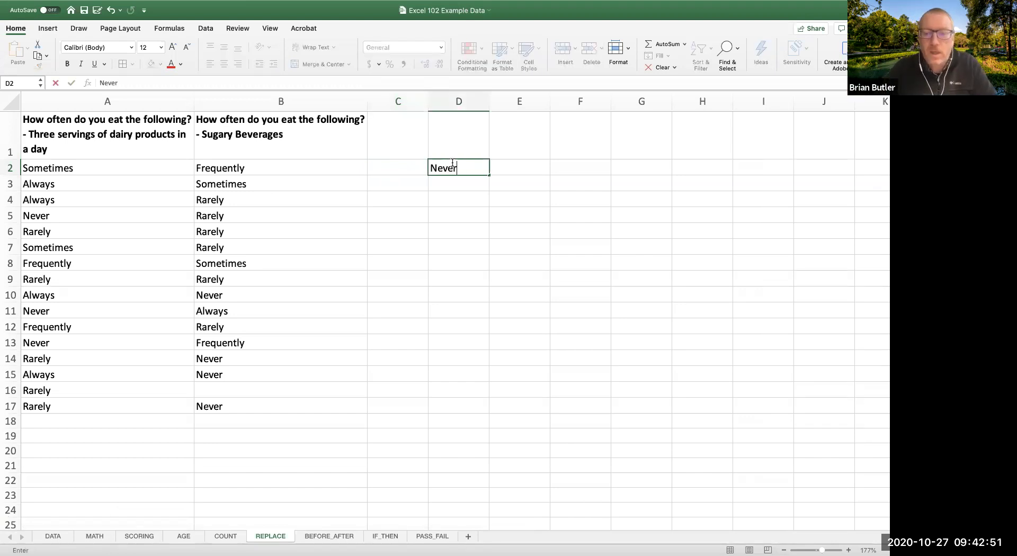
type("+0")
key("BackSpace")
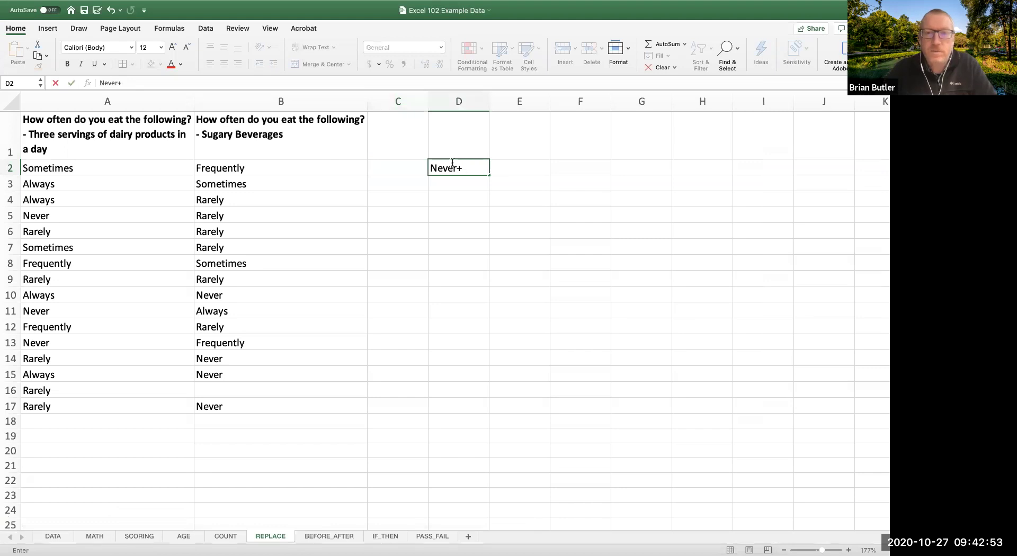
type("=0")
key("Return")
Step: Continue the coding key in D3:D5 with Rarely=1, Sometimes=2 and Frequently=3
type("Rarely=1")
key("Return")
type("Sometimes=2")
key("Return")
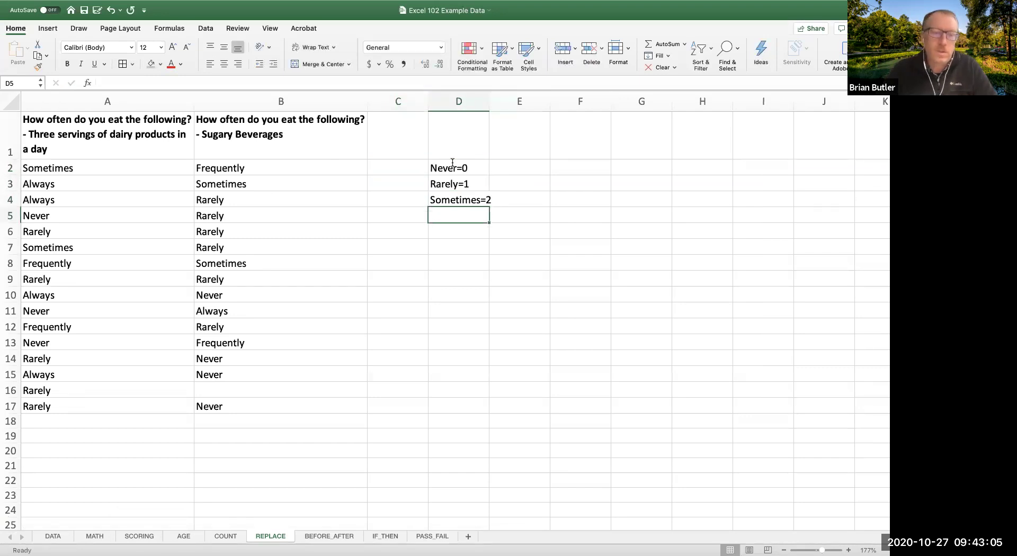
type("Frequent")
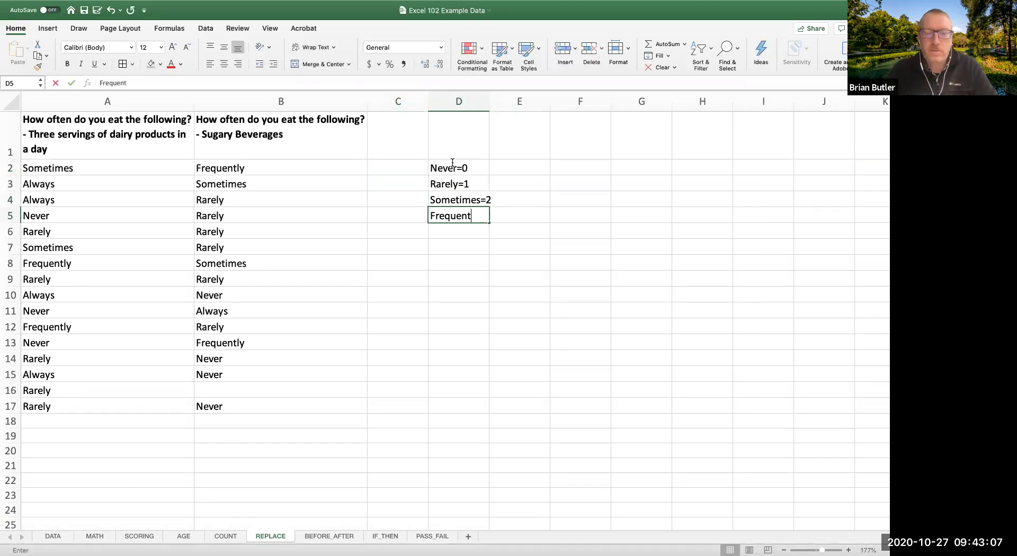
type("ly=3")
key("Return")
Step: Complete the coding key by entering Always=4 in cell D6
type("Alwa")
type("ys")
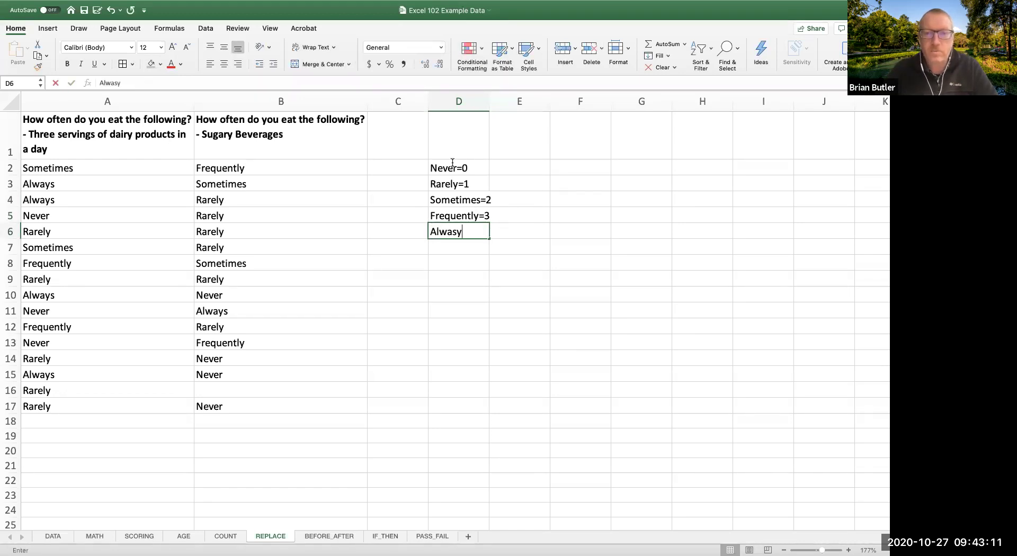
key("BackSpace")
key("BackSpace")
type("ys")
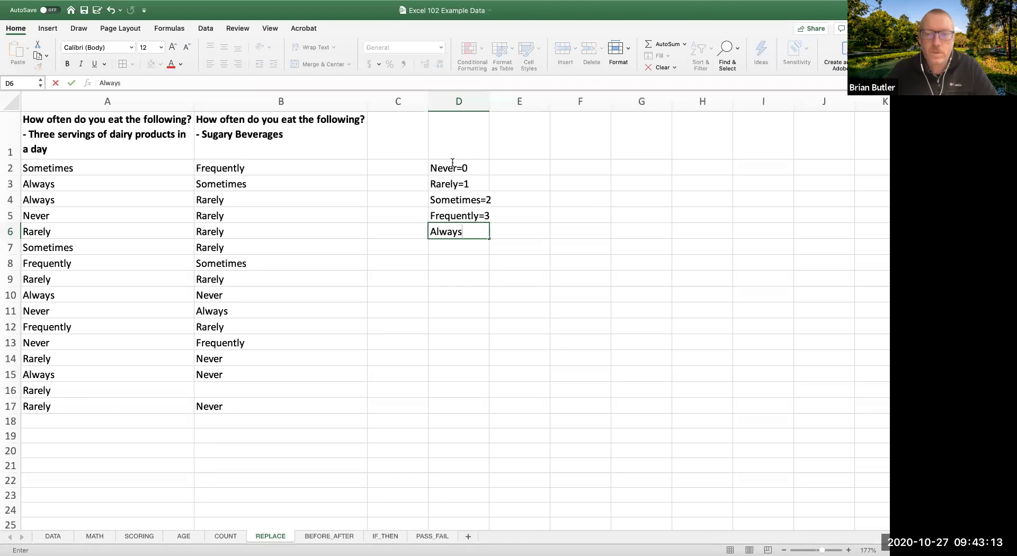
type("=4")
key("Return")
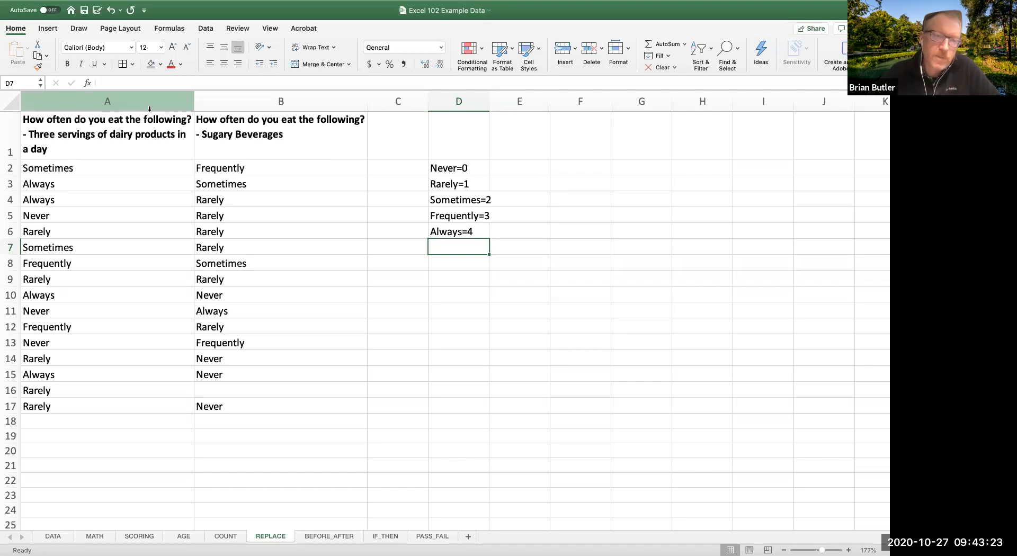
Step: Replace every Never with 0 in the response columns A and B
left_click_drag(150, 109, 208, 110)
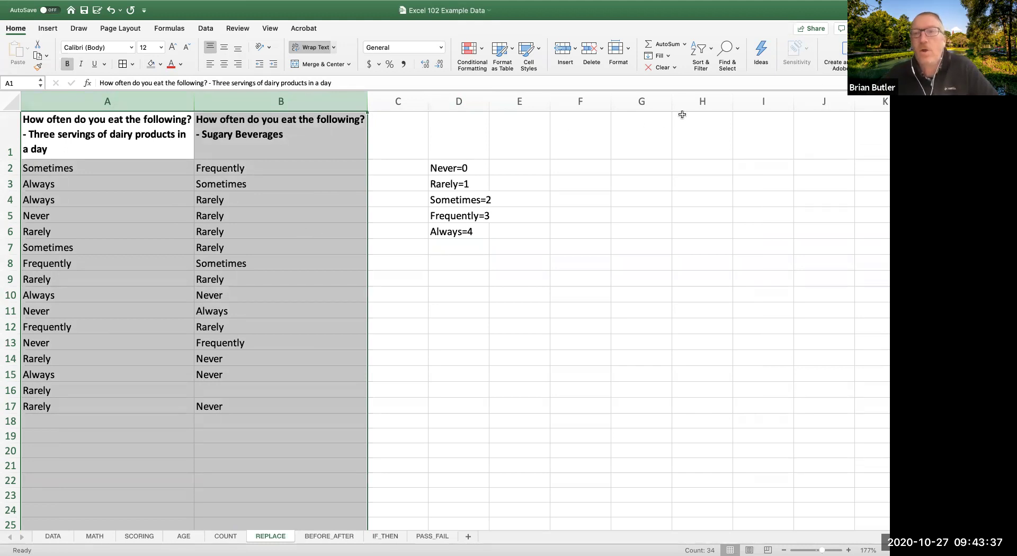
left_click(740, 51)
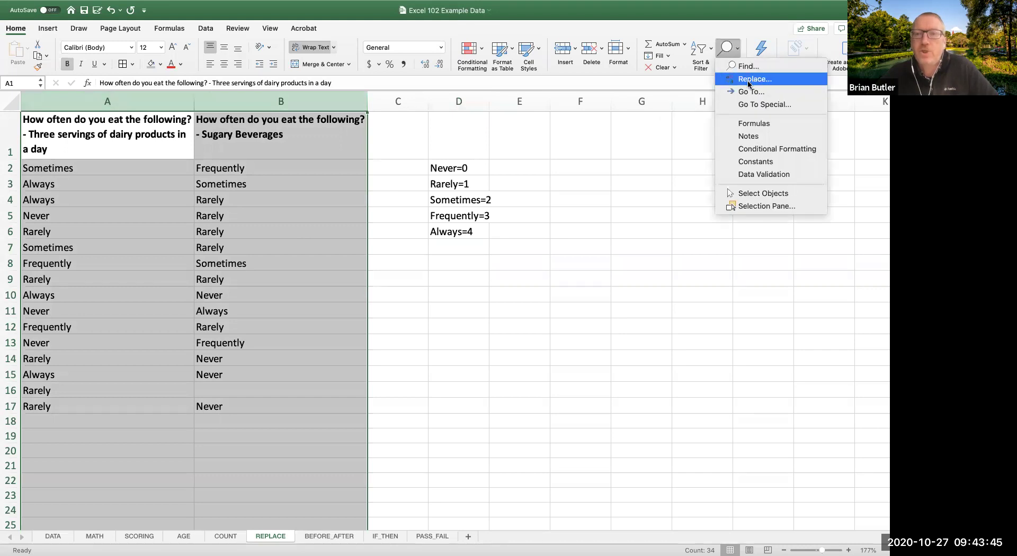
left_click(779, 81)
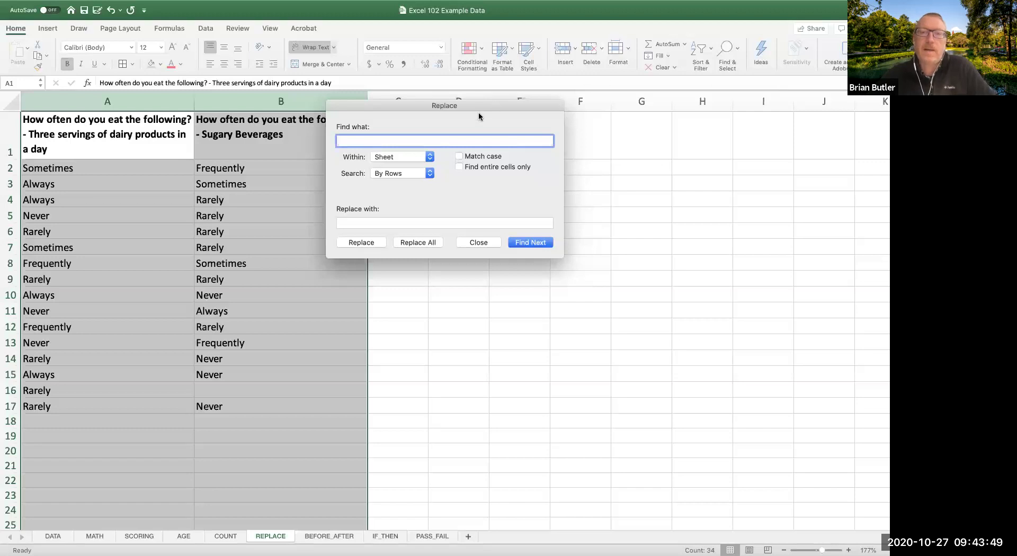
left_click_drag(478, 110, 681, 139)
type("Never")
key("Tab")
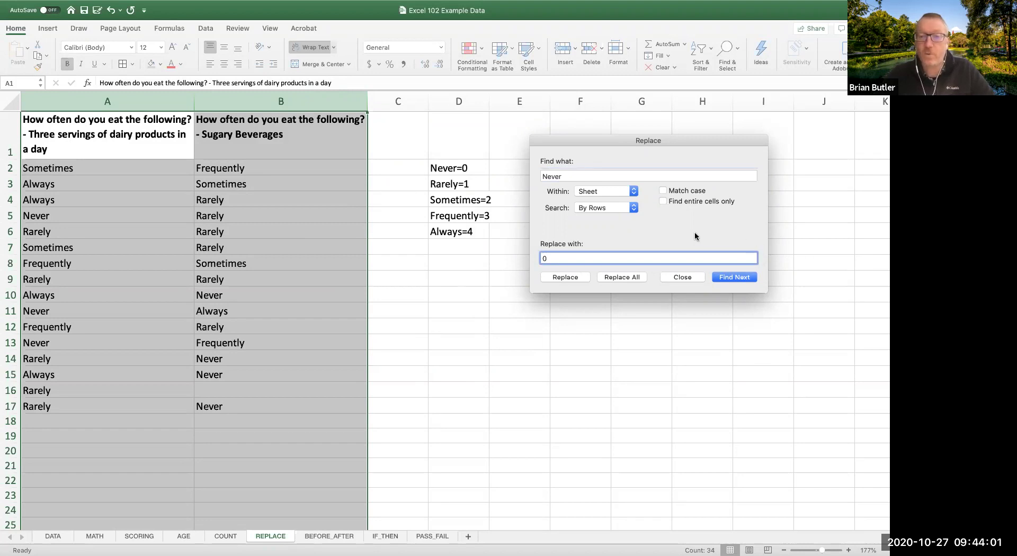
left_click(622, 277)
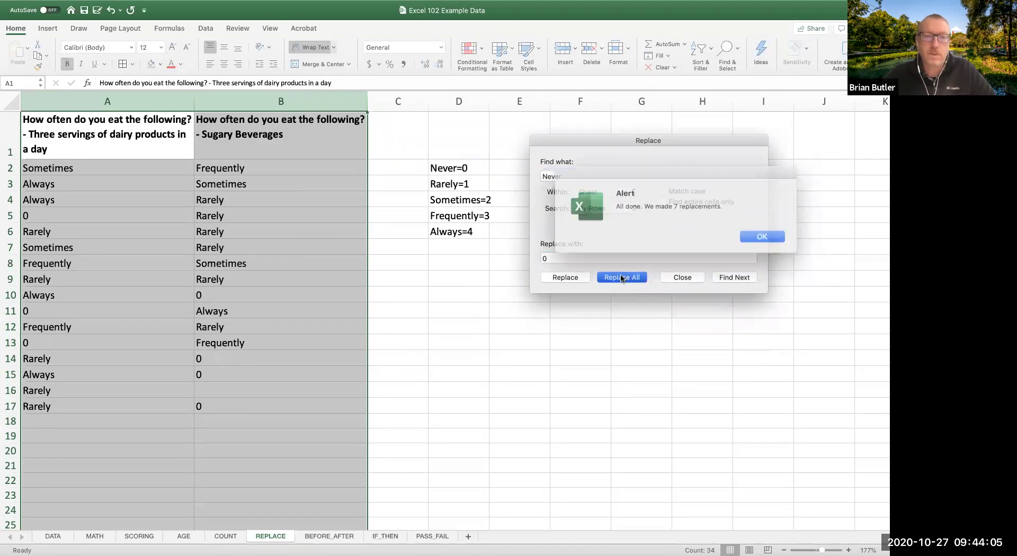
left_click(755, 235)
Step: Replace every Rarely with 1 in the selected response columns
double_click(553, 176)
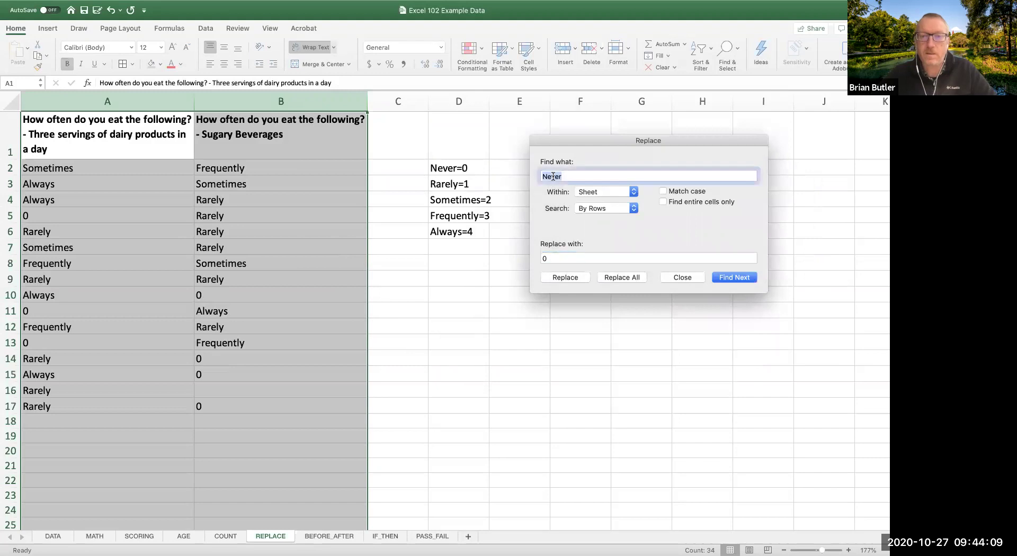
type("Rarrely")
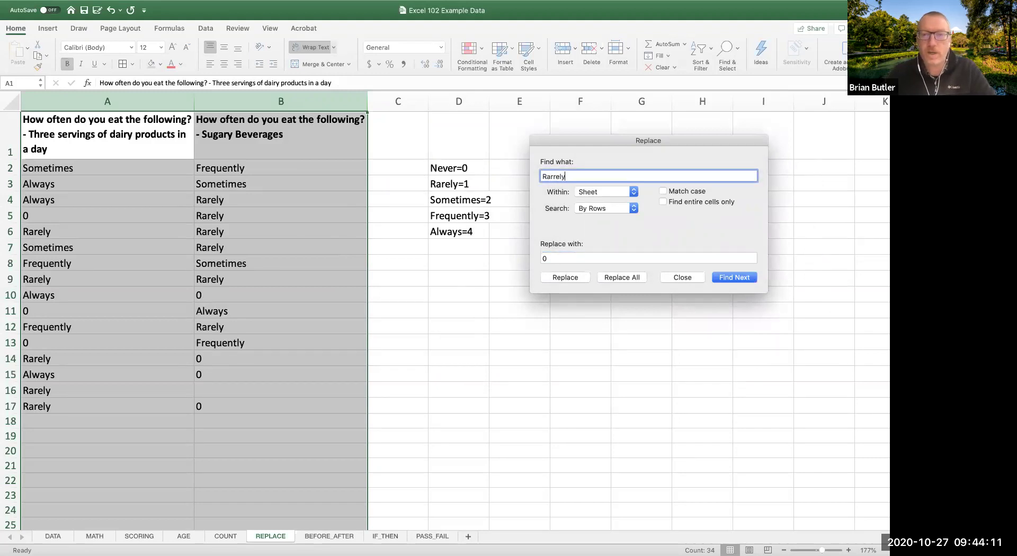
key("BackSpace")
key("BackSpace")
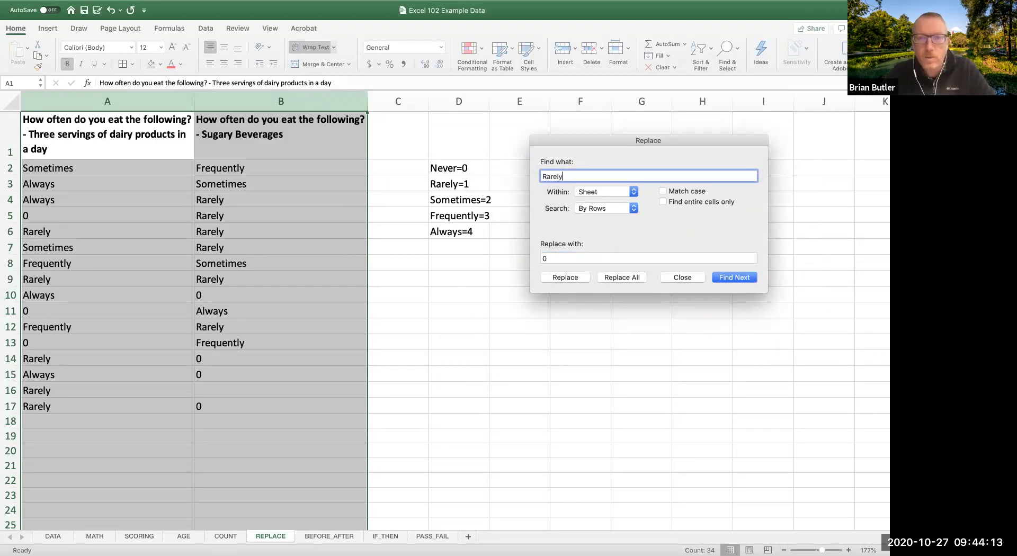
key("Tab")
type("1")
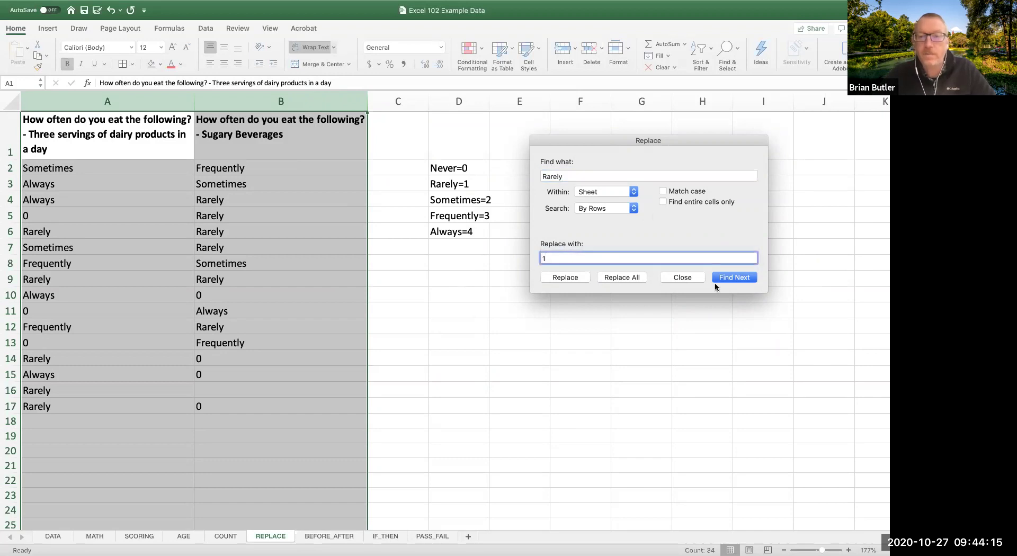
left_click(635, 279)
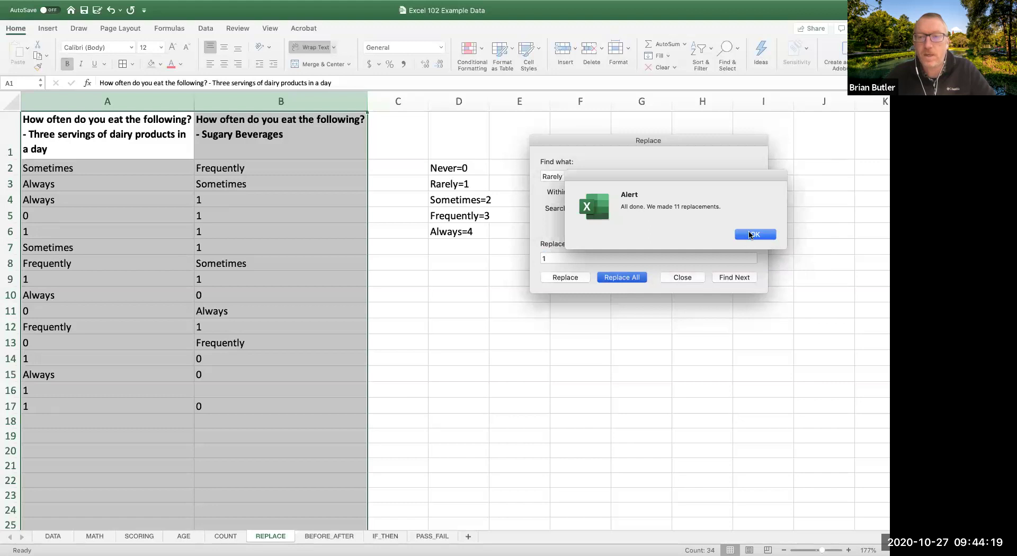
left_click(751, 234)
Step: Replace every Sometimes with 2 in the selected response columns
double_click(580, 176)
type("Rar")
key("BackSpace")
key("BackSpace")
type("Sometimes")
key("Tab")
type("2")
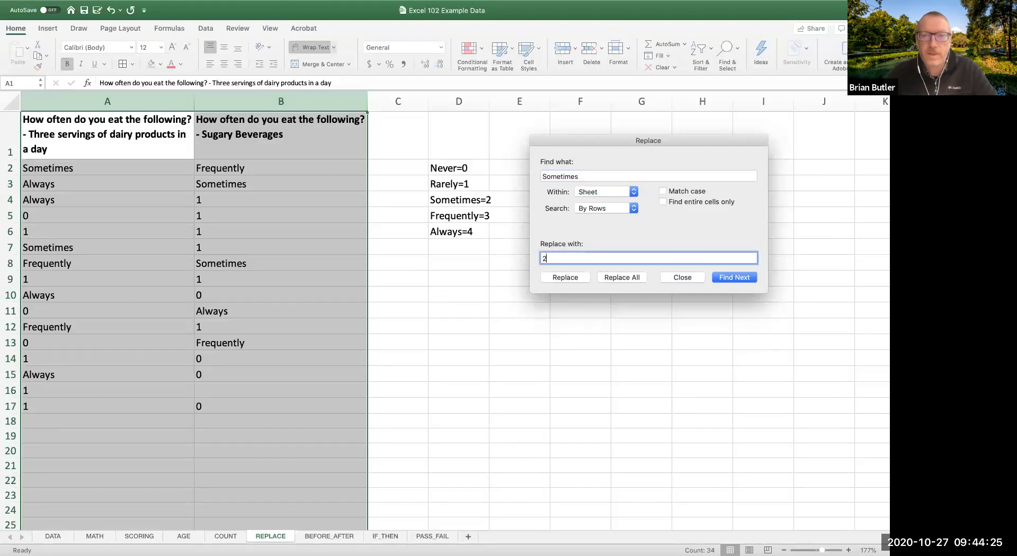
left_click(619, 275)
left_click(755, 234)
Step: Replace every Frequently with 3 in the selected response columns
double_click(604, 175)
type("Frequently")
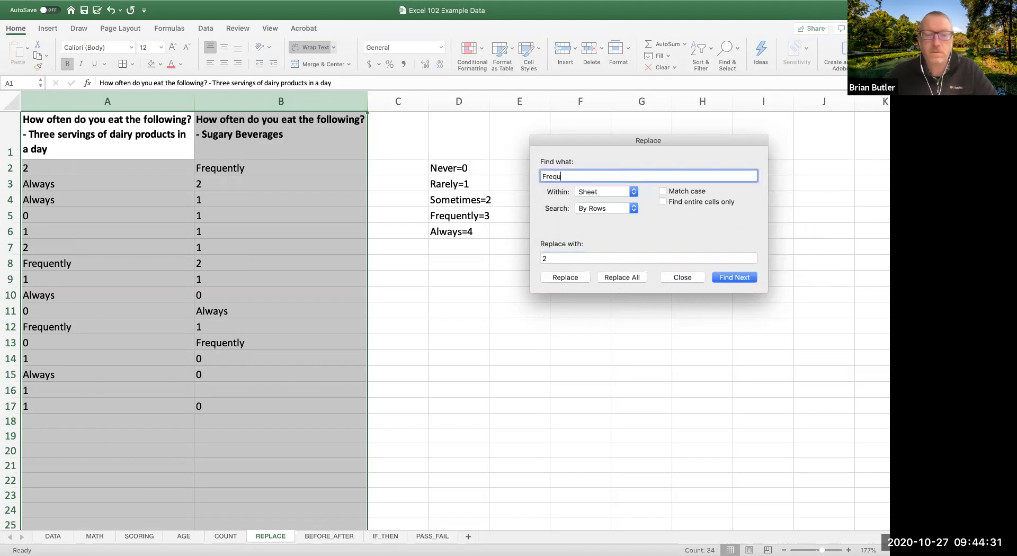
key("Tab")
type("3")
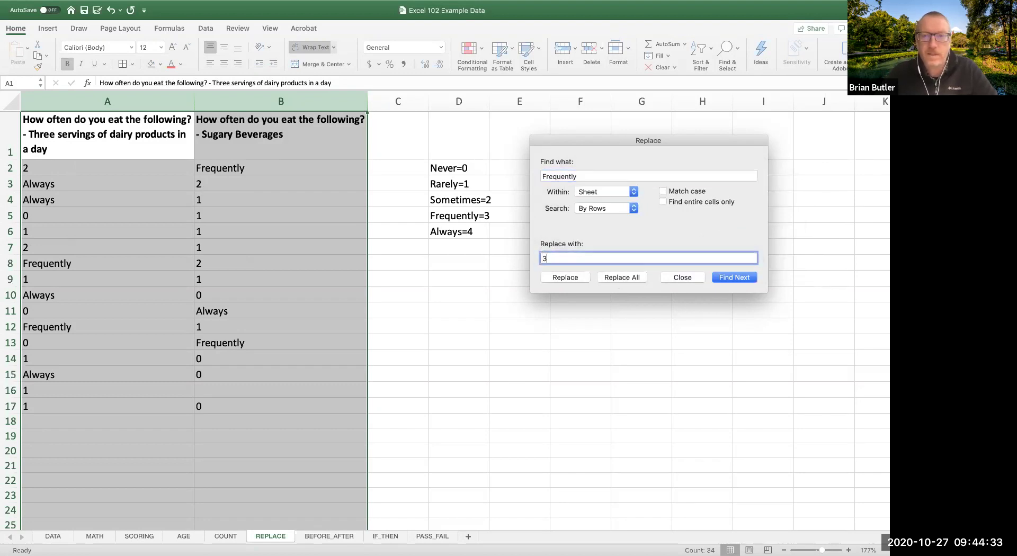
left_click(609, 277)
left_click(754, 234)
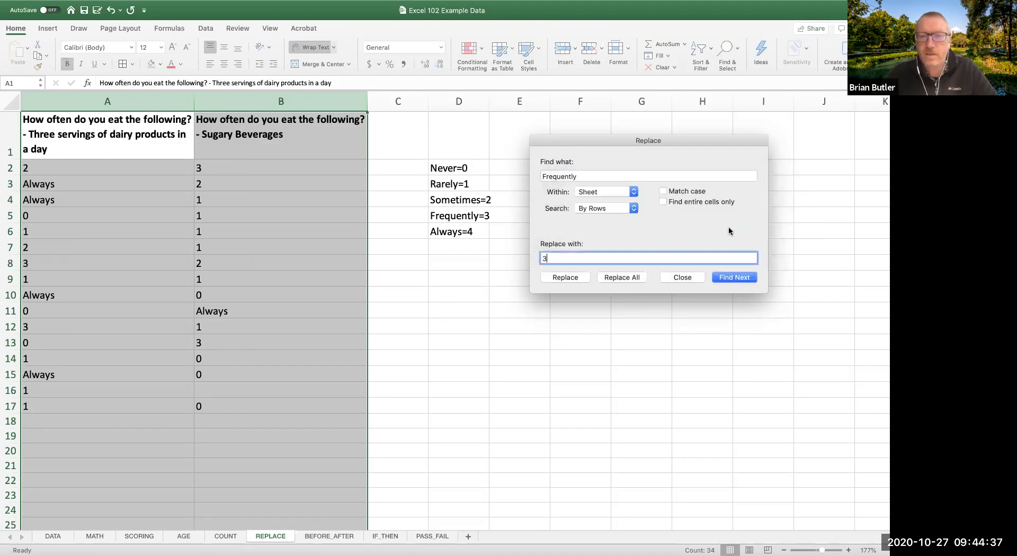
Step: Replace every Always with 4 in the selected response columns and close the Replace dialog
key("Tab")
type("Alway")
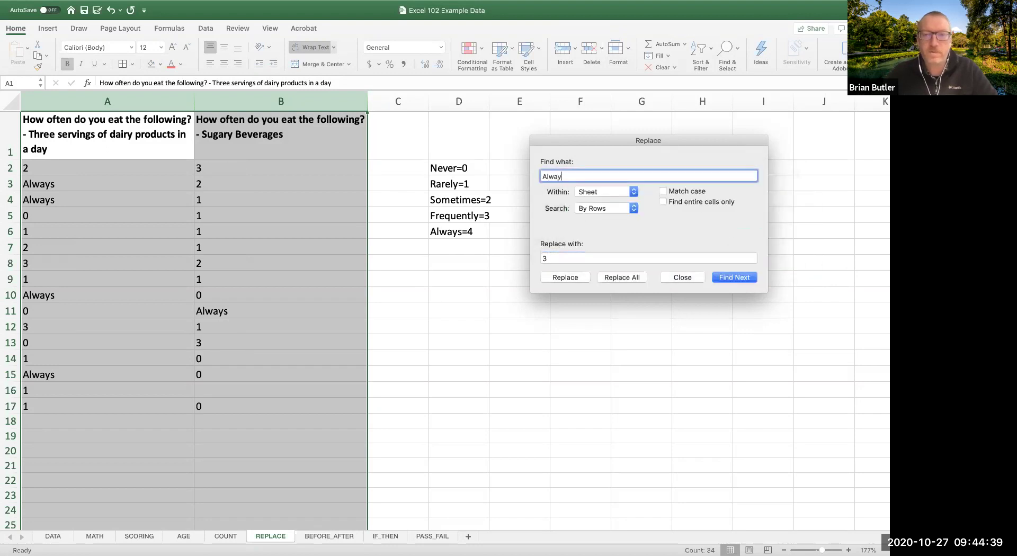
key("Tab")
type("4")
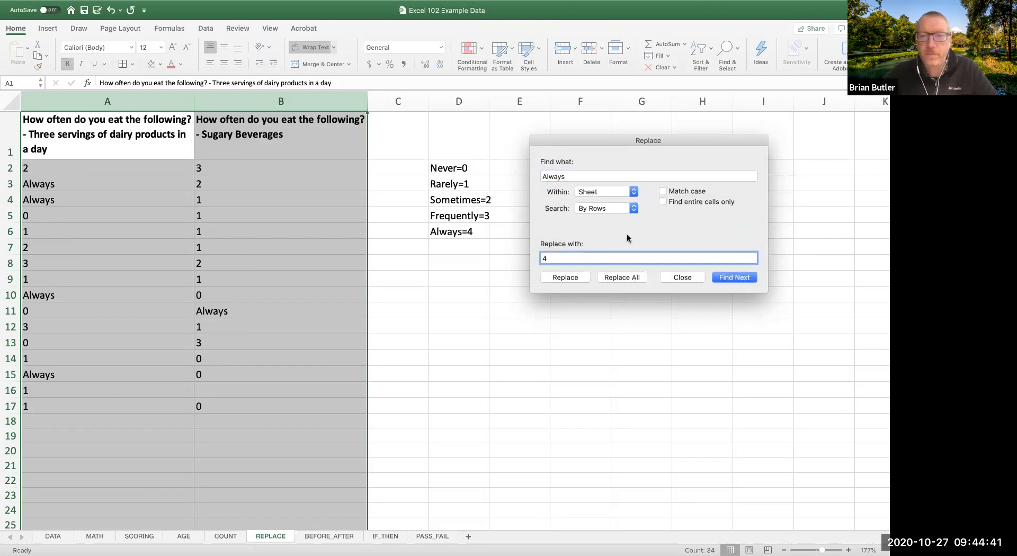
left_click(614, 278)
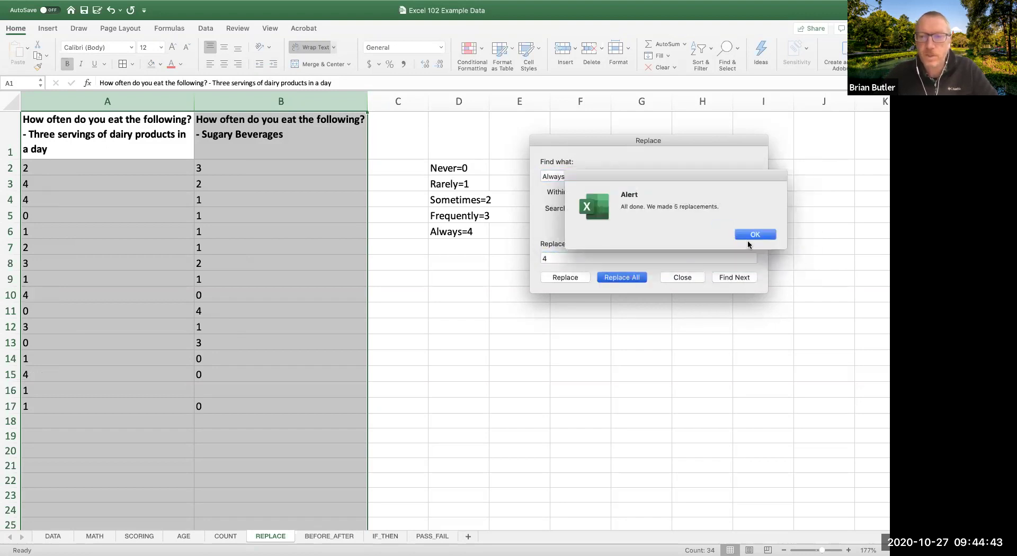
left_click(754, 235)
left_click(692, 278)
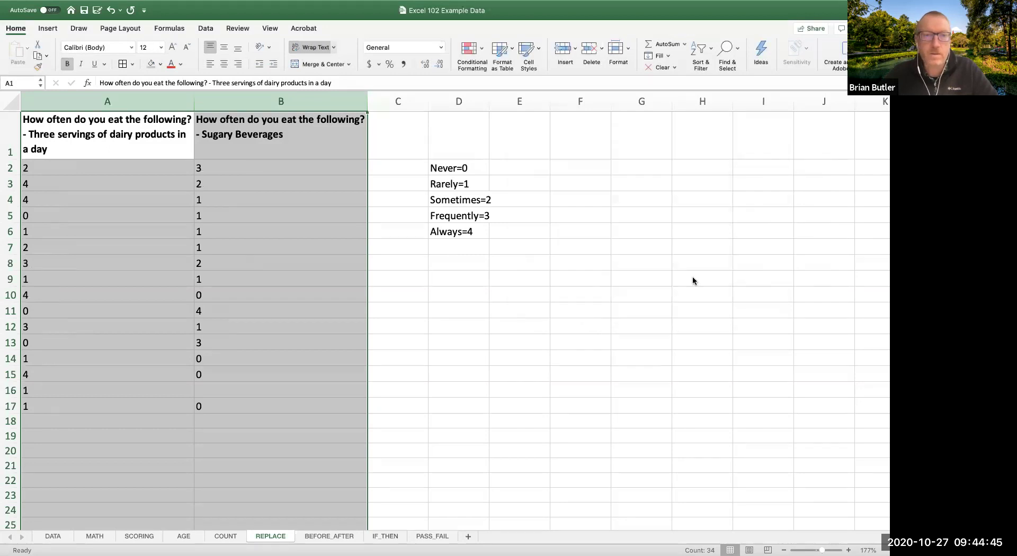
left_click(465, 285)
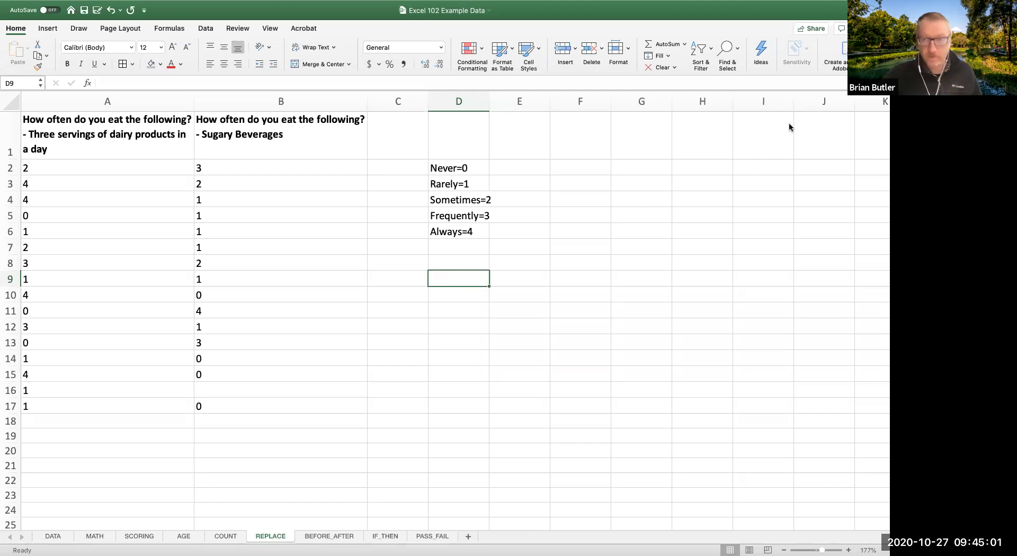
Step: On the BEFORE_AFTER sheet, insert a blank column before the pre-test dairy column A
left_click(324, 536)
scroll(388, 393, "up", 5)
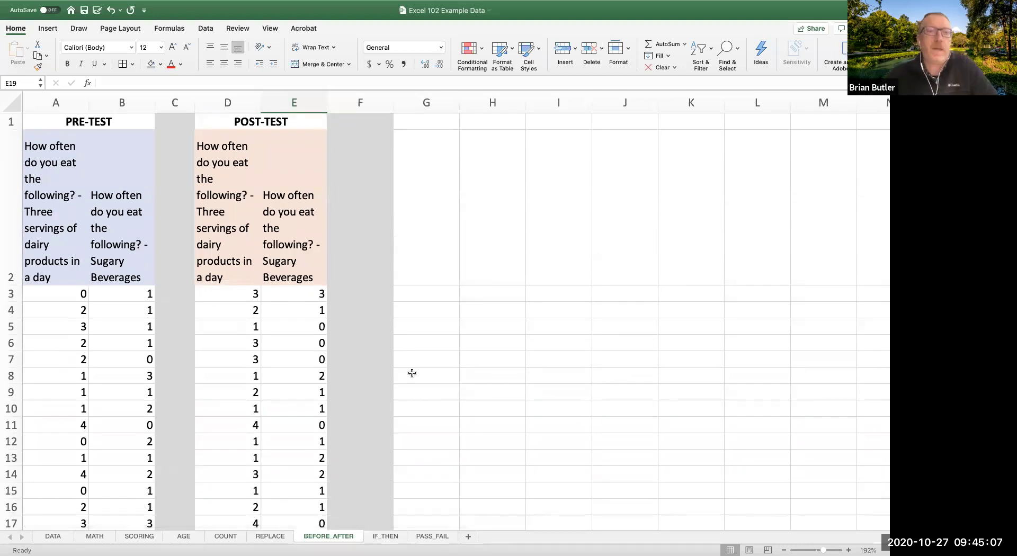
scroll(413, 373, "down", 2)
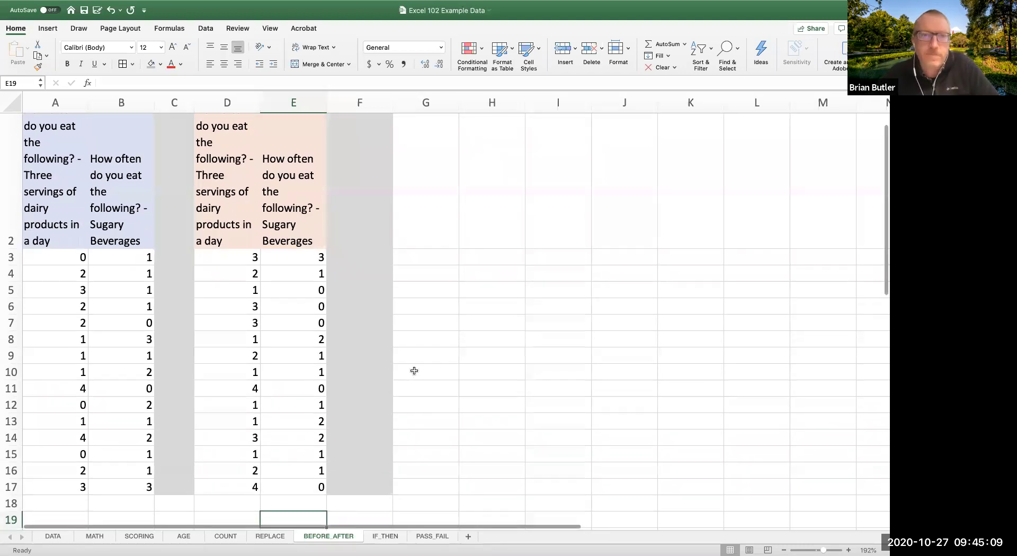
scroll(460, 355, "up", 1)
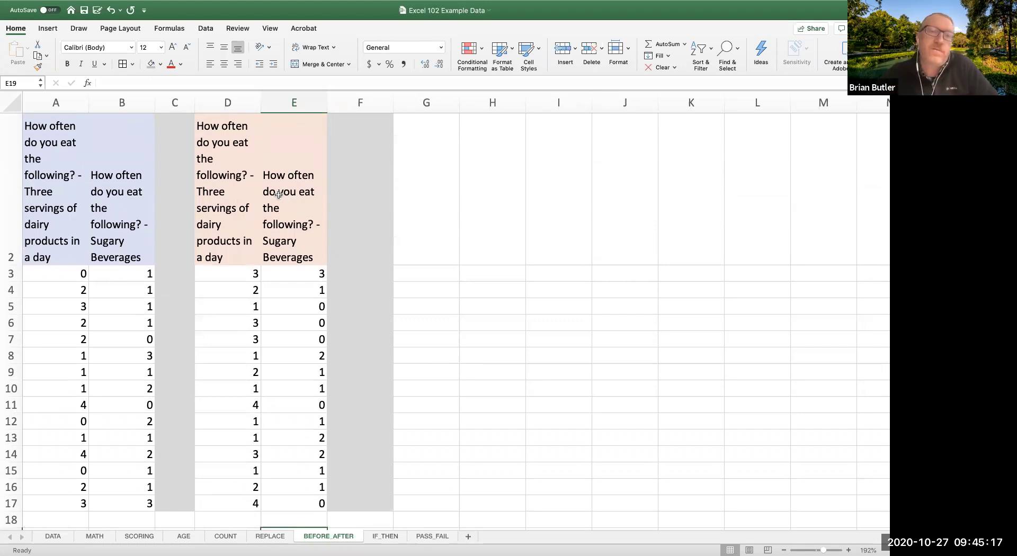
left_click(55, 104)
right_click(55, 105)
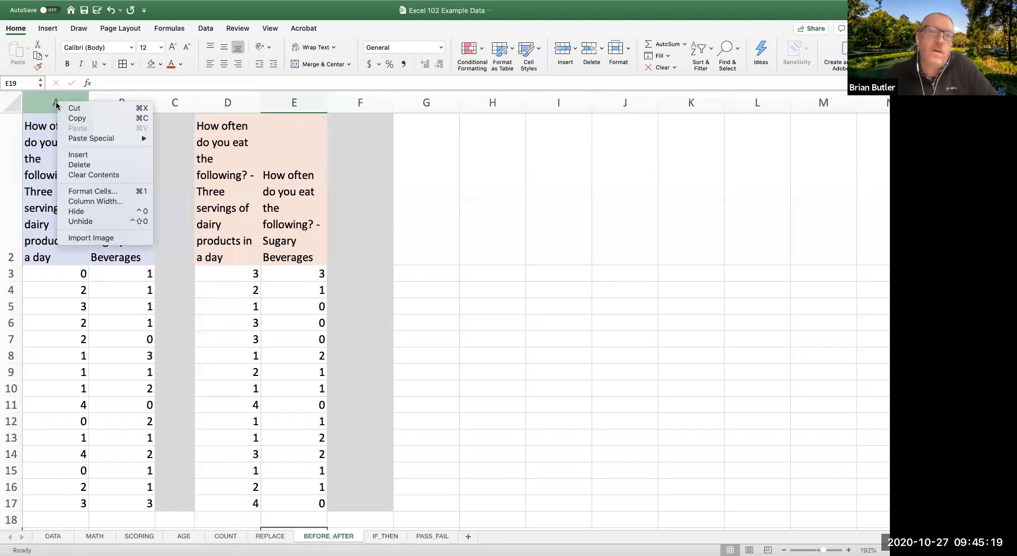
left_click(72, 155)
Step: Enter the header Participant in cell A2 of the new column
left_click(51, 239)
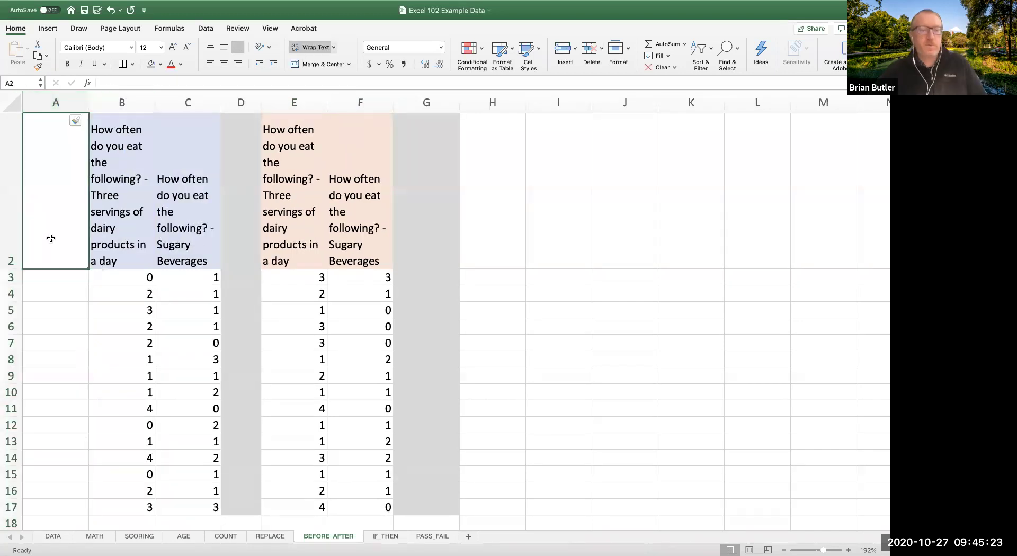
type("Partic")
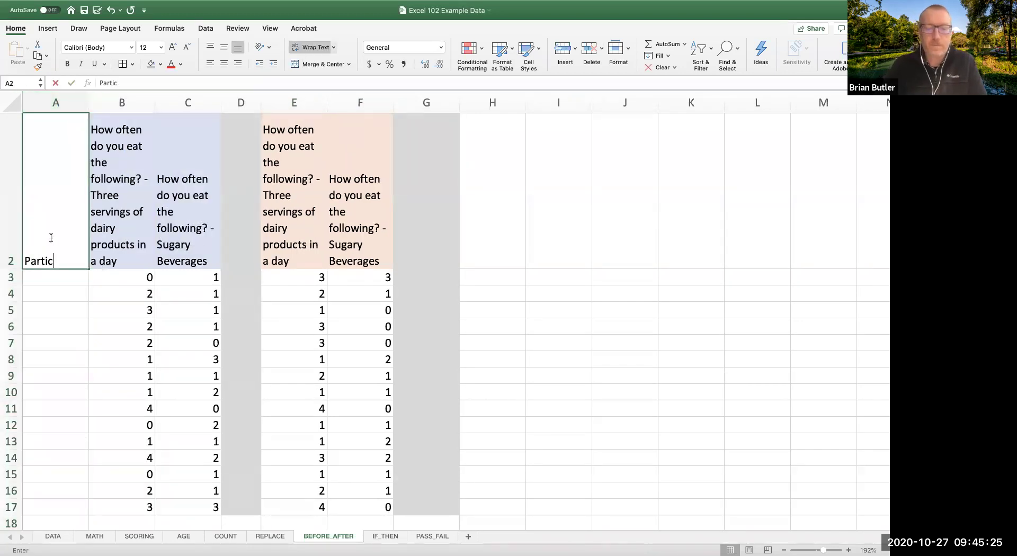
type("ipant")
key("Tab")
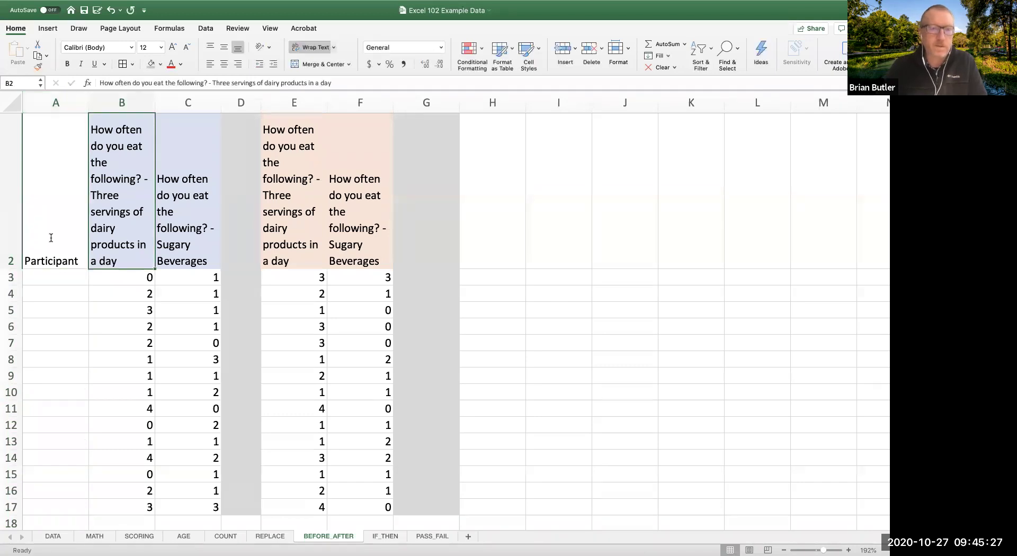
type("A")
key("Escape")
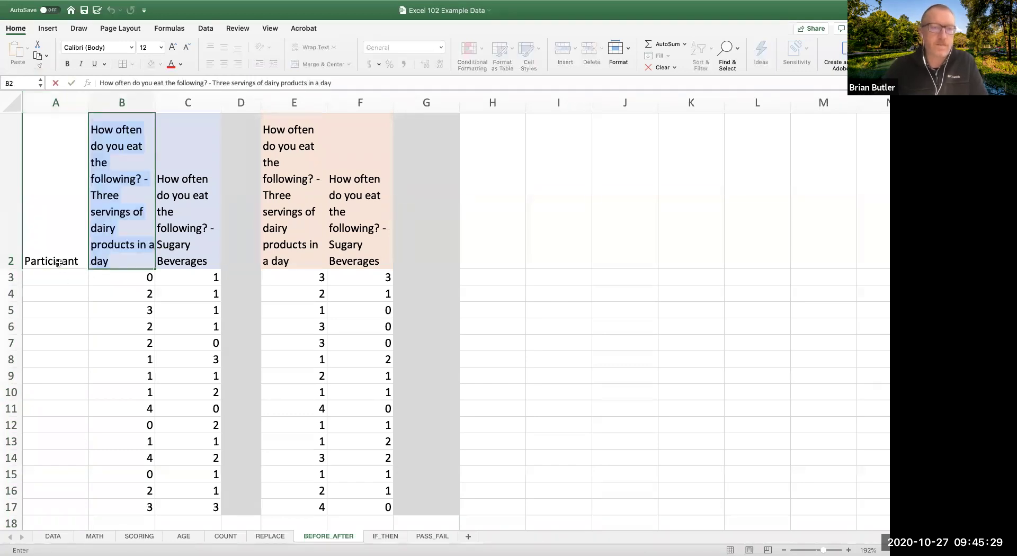
Step: Label the first three participants A, B and C in cells A3:A5
left_click(59, 276)
type("A")
key("Return")
type("B")
key("Return")
type("C")
key("Return")
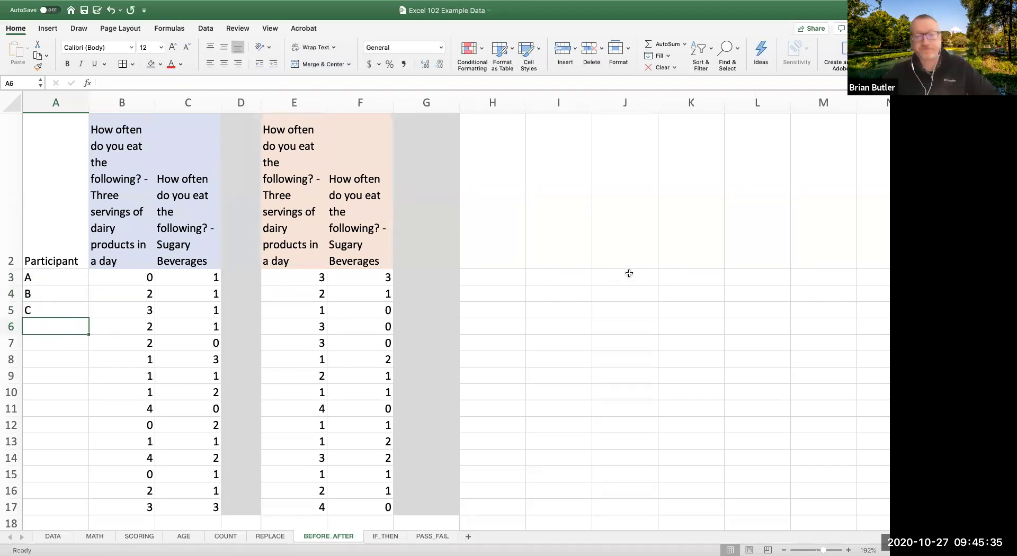
left_click(606, 285)
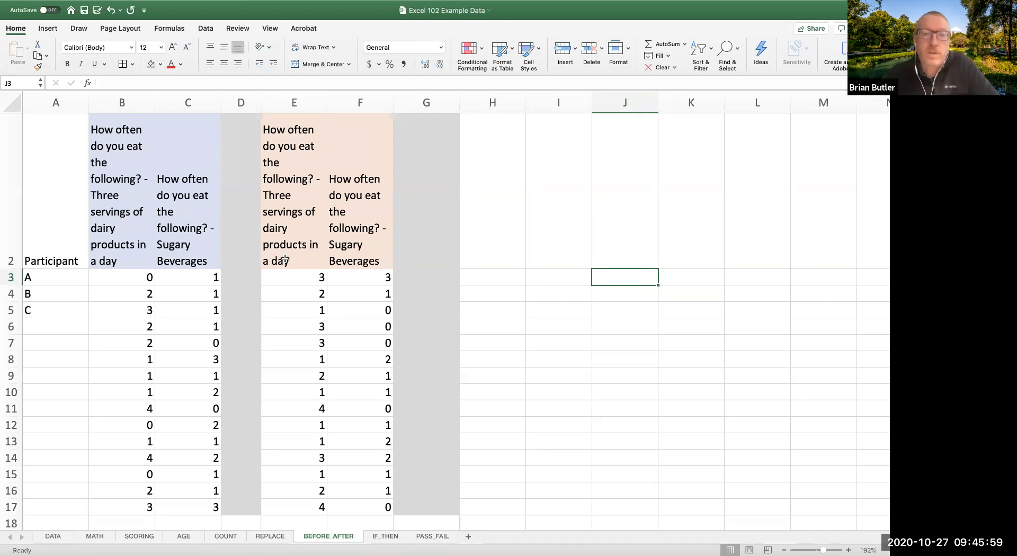
Step: Compare participant A's pre-test and post-test dairy scores in cells B3 and E3
left_click(296, 277)
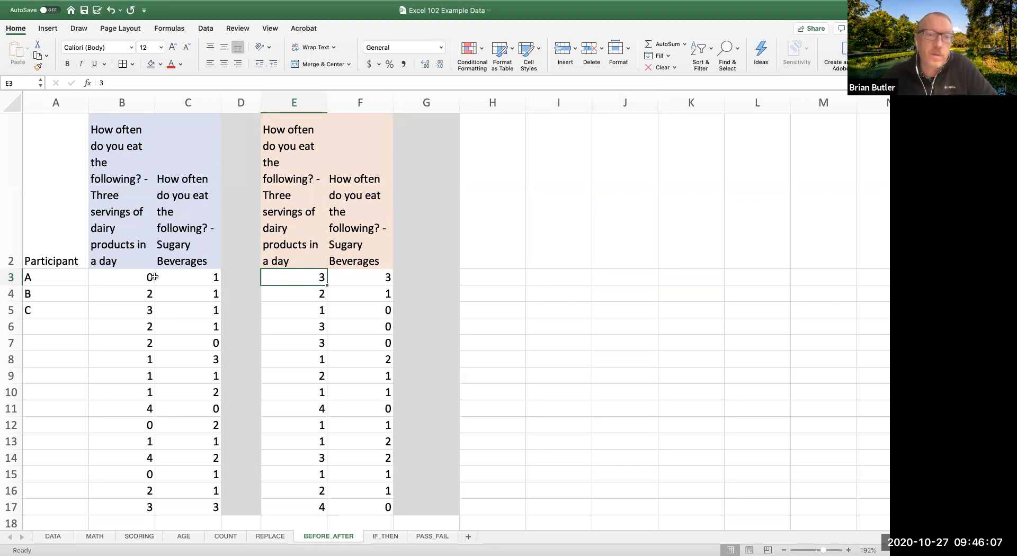
left_click(140, 278)
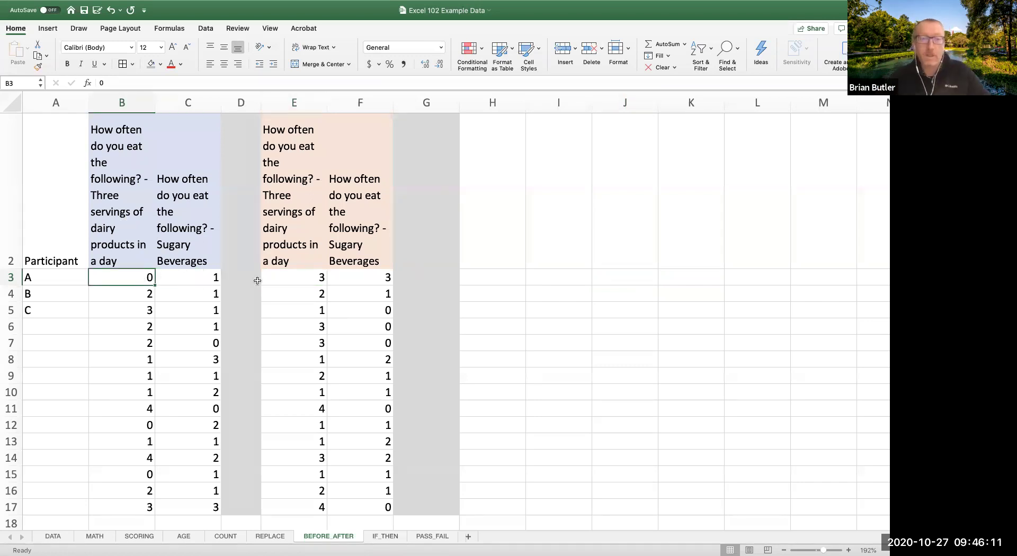
left_click(293, 277)
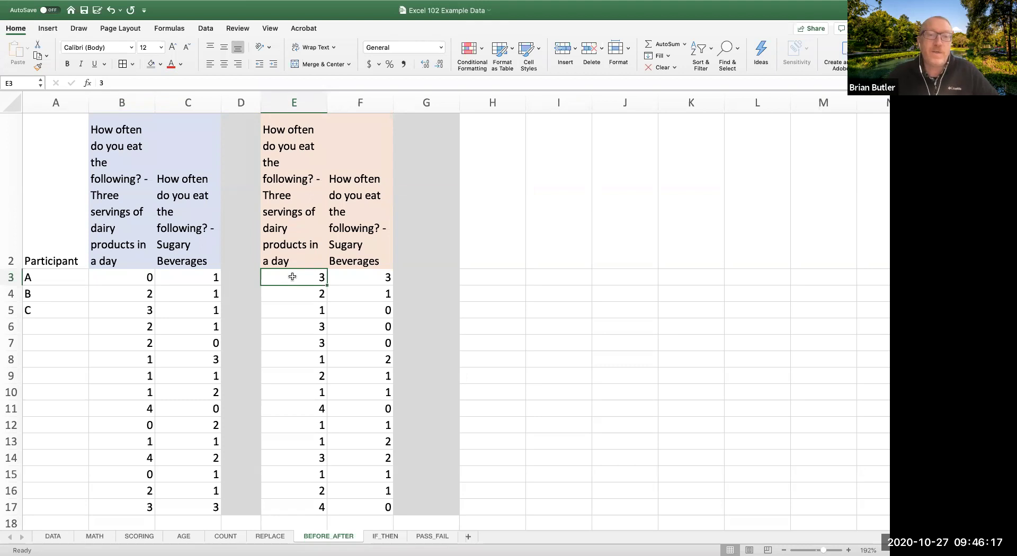
Step: Enter the headers Dairy in cell H2 and Sugary in cell I2, beyond the post-test columns
left_click(113, 278)
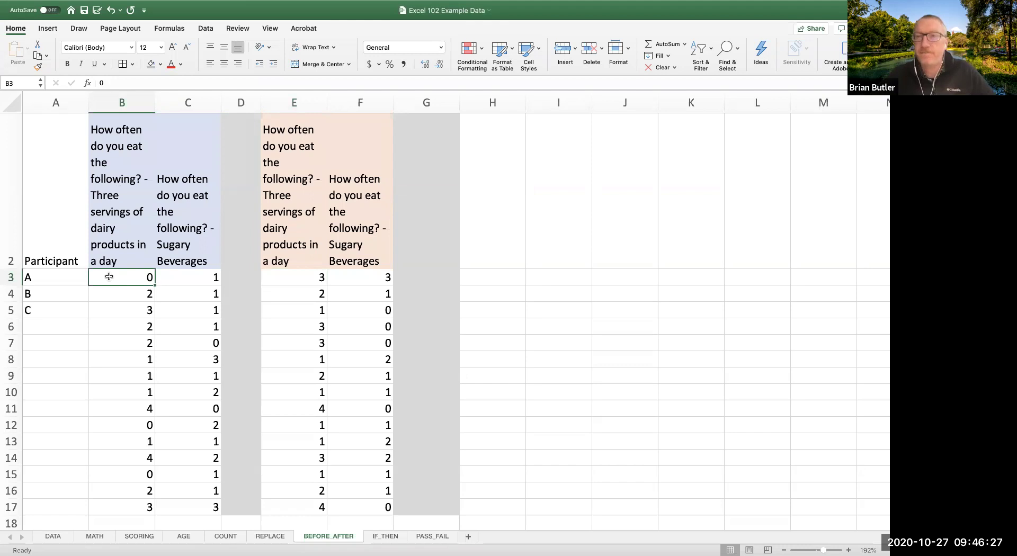
left_click(284, 274)
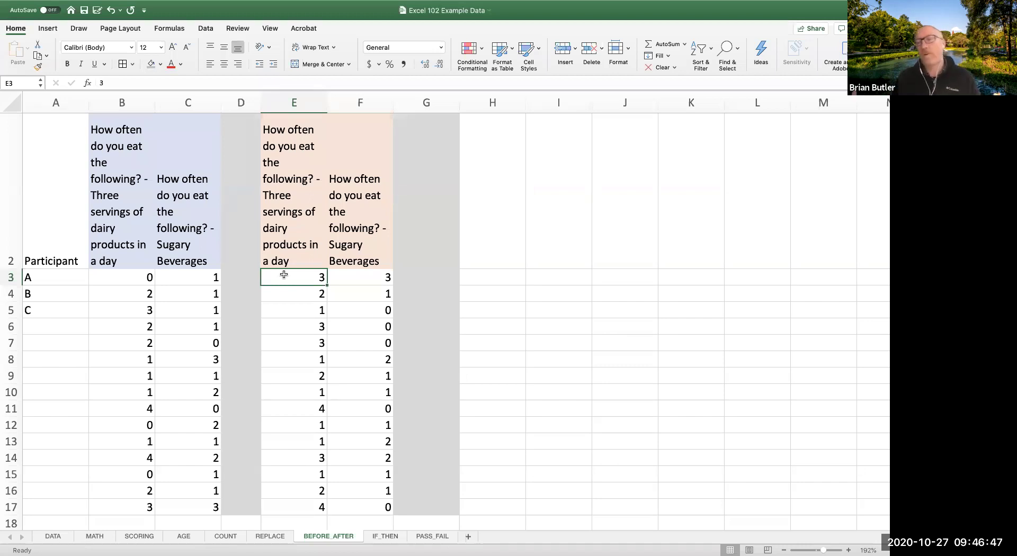
left_click(493, 247)
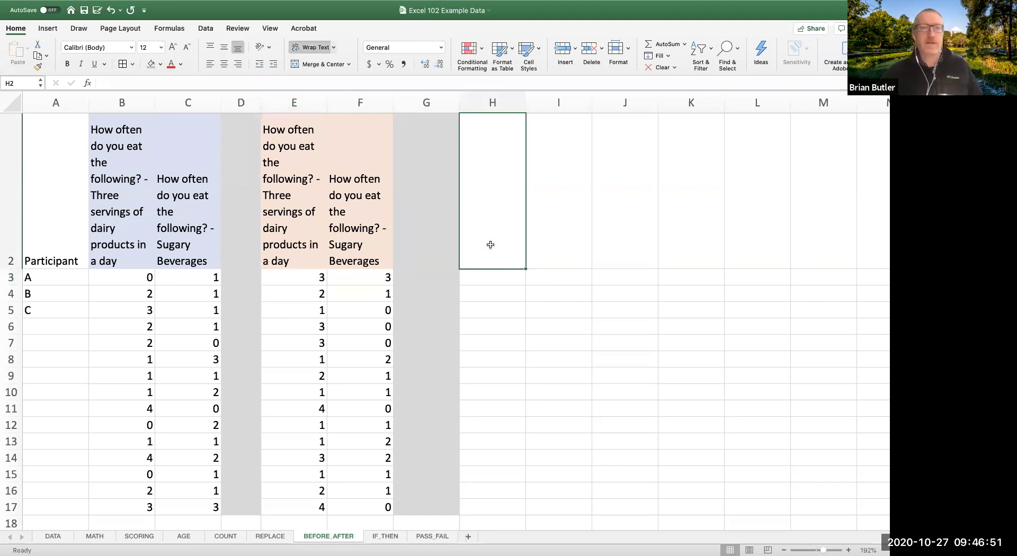
type("Dairy")
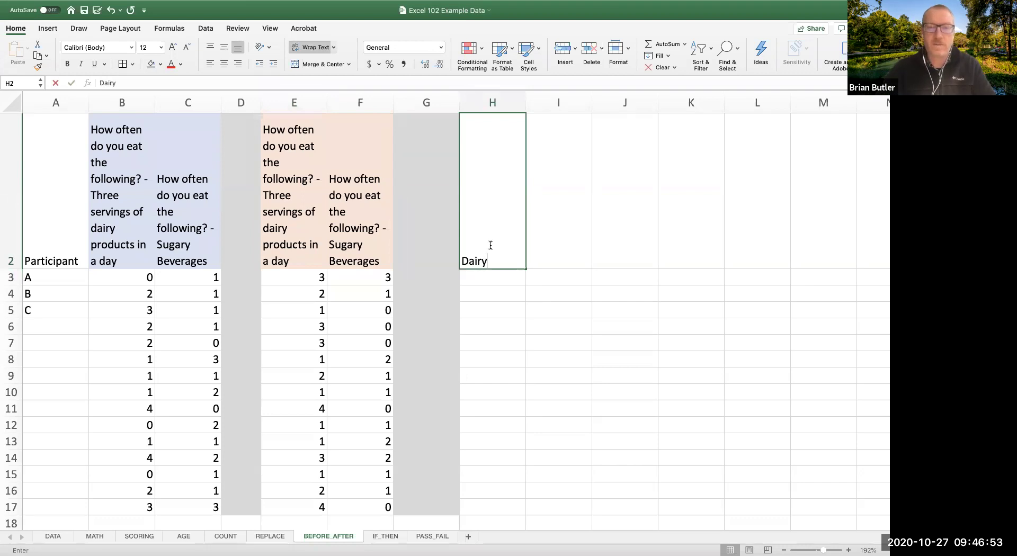
key("Tab")
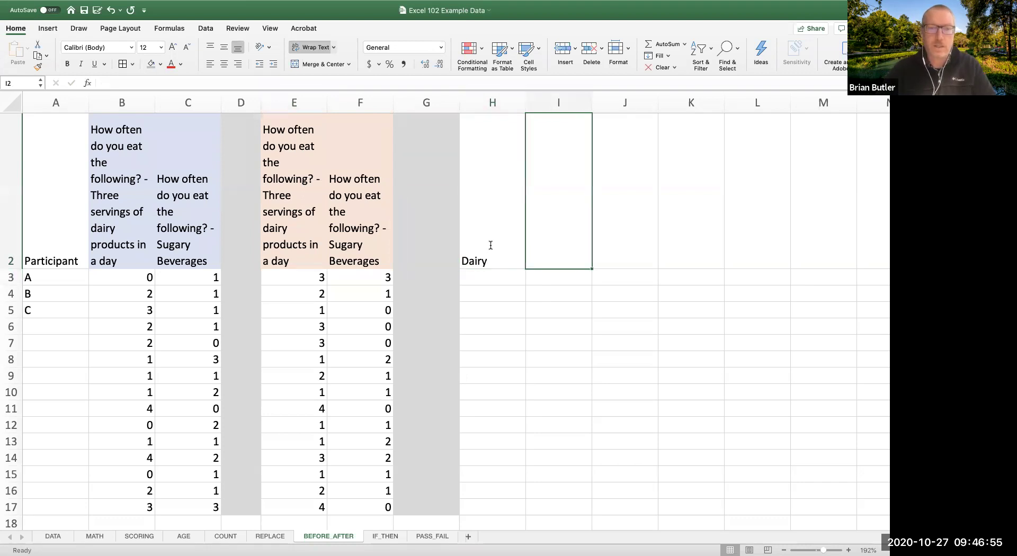
type("Sugary")
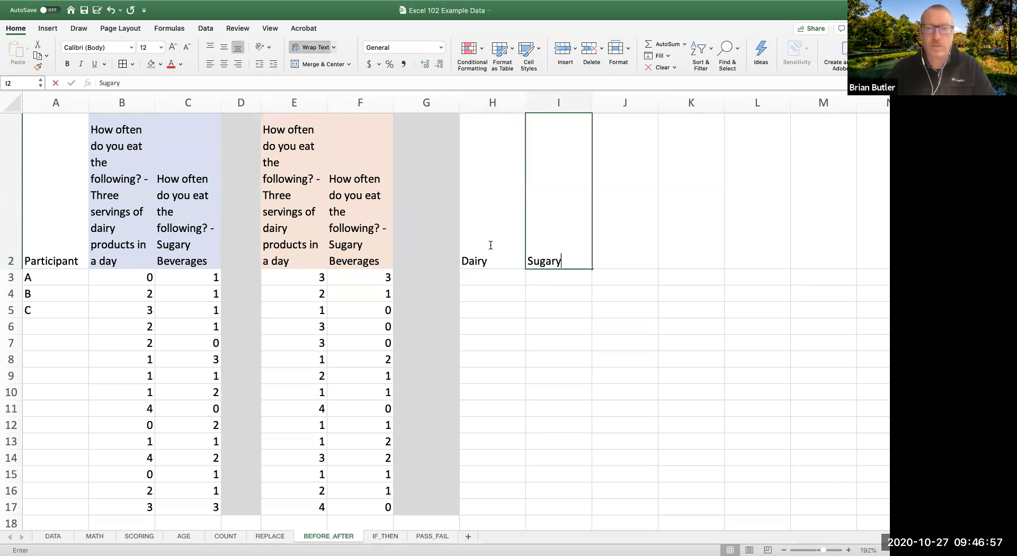
left_click(491, 245)
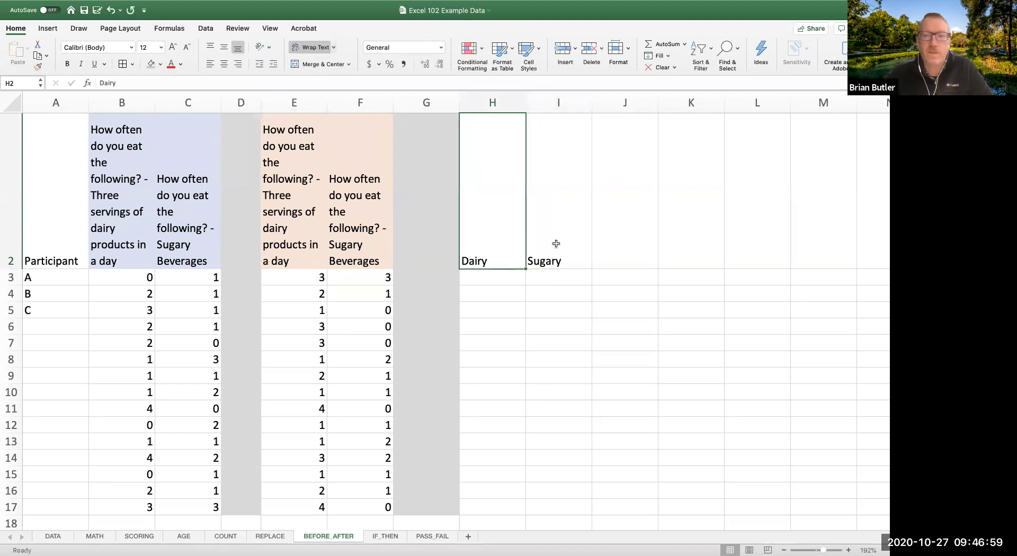
Step: Calculate participant A's dairy change in cell H3 as post-test minus pre-test with =E3-B3
scroll(212, 157, "up", 1)
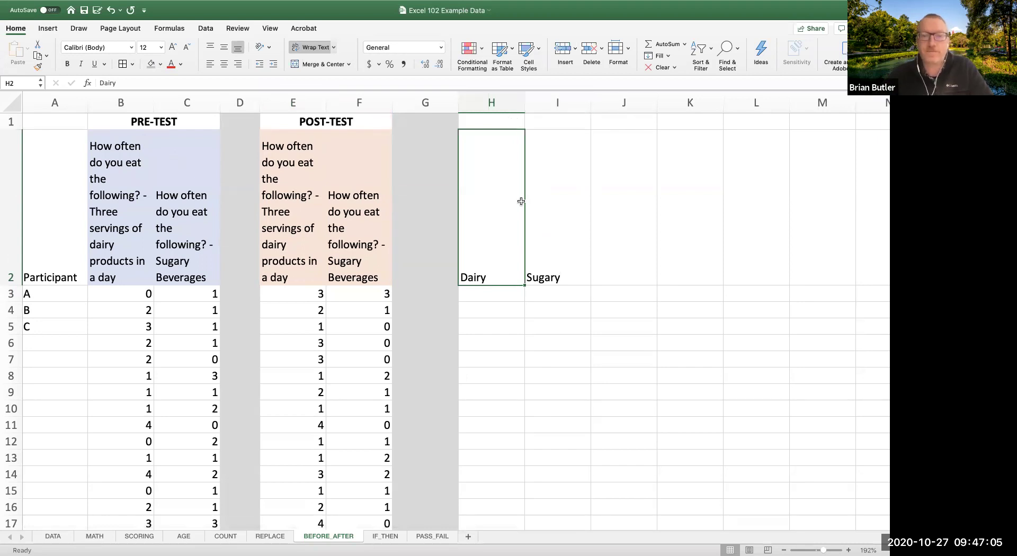
left_click(498, 294)
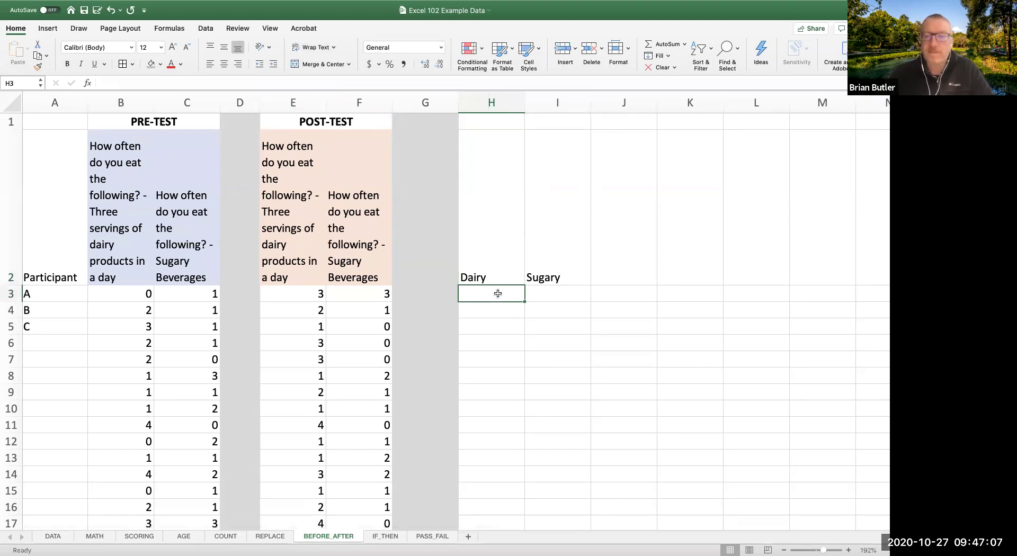
type("=")
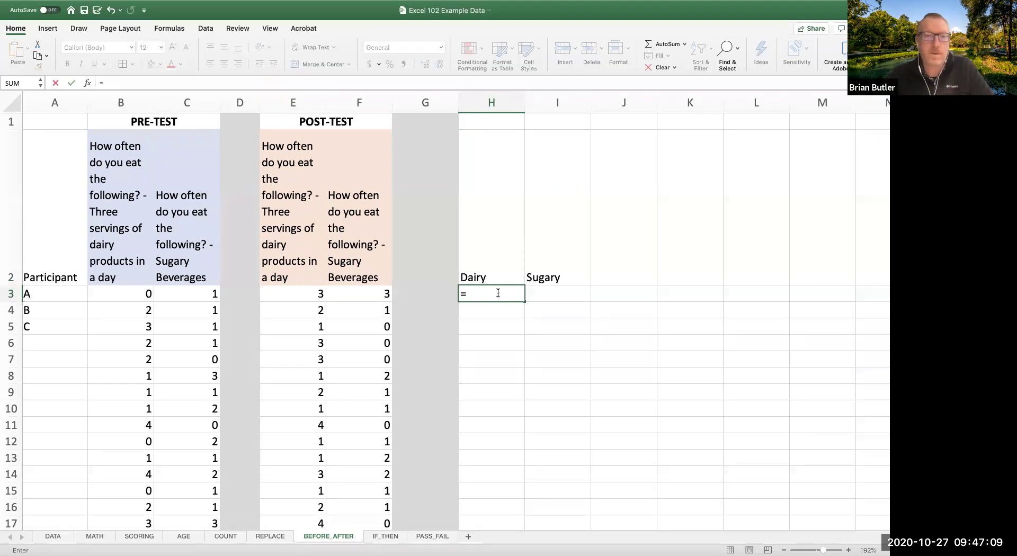
left_click(305, 293)
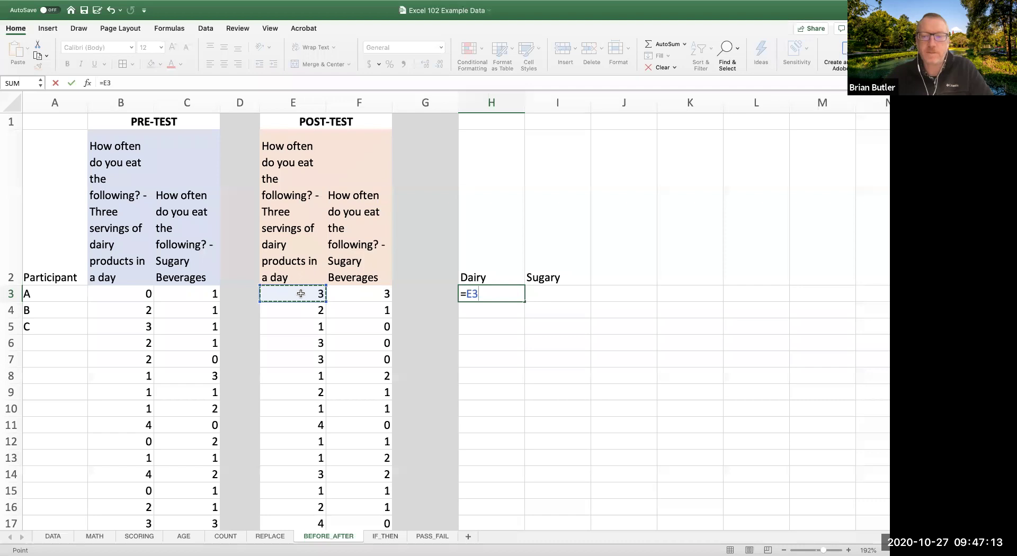
type("-")
left_click(127, 298)
key("Return")
Step: Copy the dairy difference formula from H3 down through H17 for all participants
left_click(496, 293)
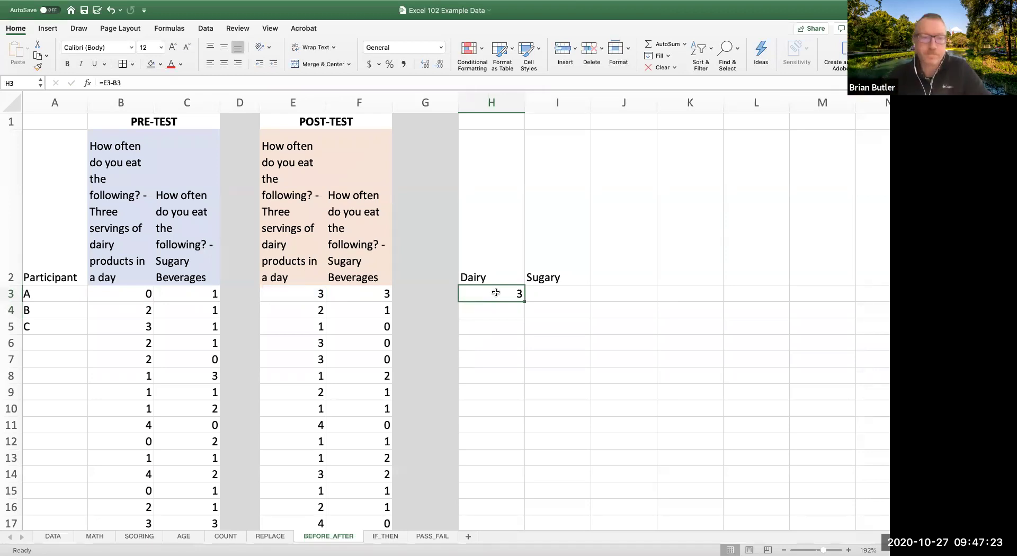
scroll(615, 249, "down", 3)
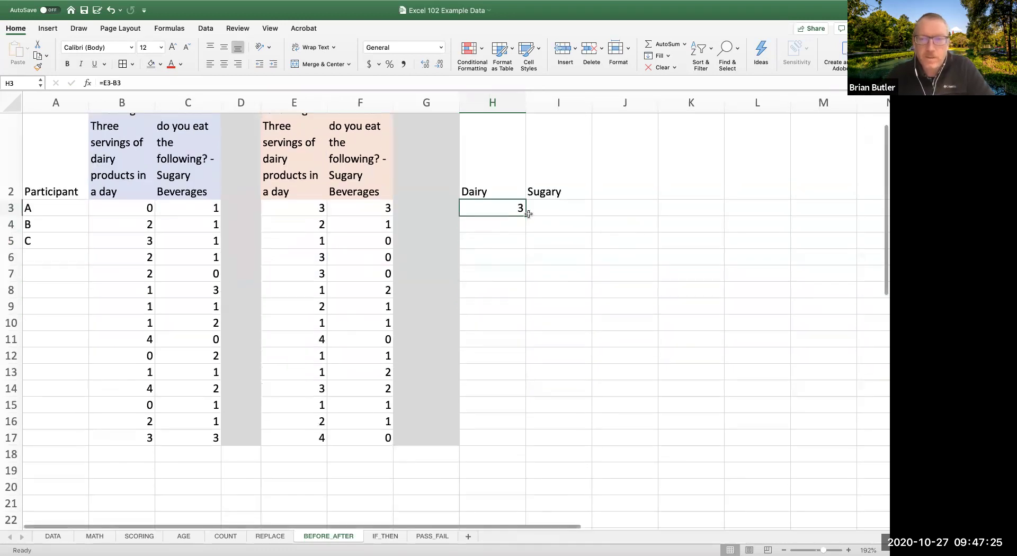
left_click_drag(529, 213, 509, 441)
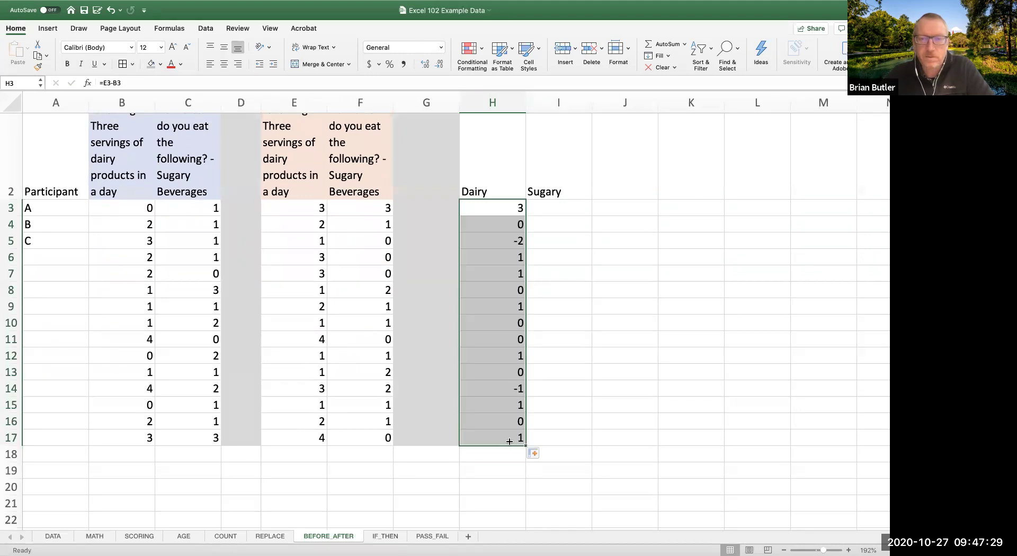
left_click(561, 372)
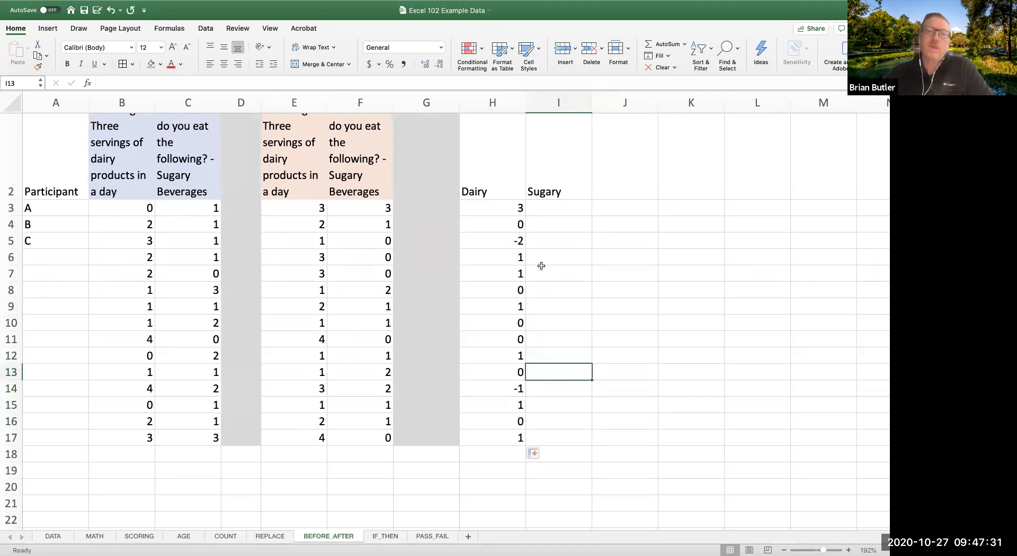
Step: Check the dairy differences in H3:H5 for participants A, B and C against their pre-test and post-test dairy scores
left_click(519, 209)
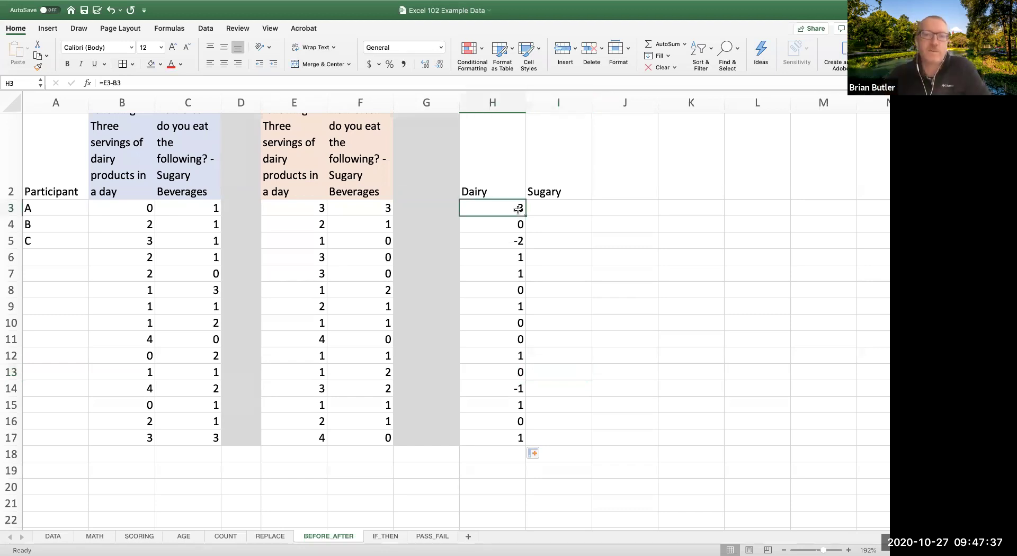
left_click(510, 222)
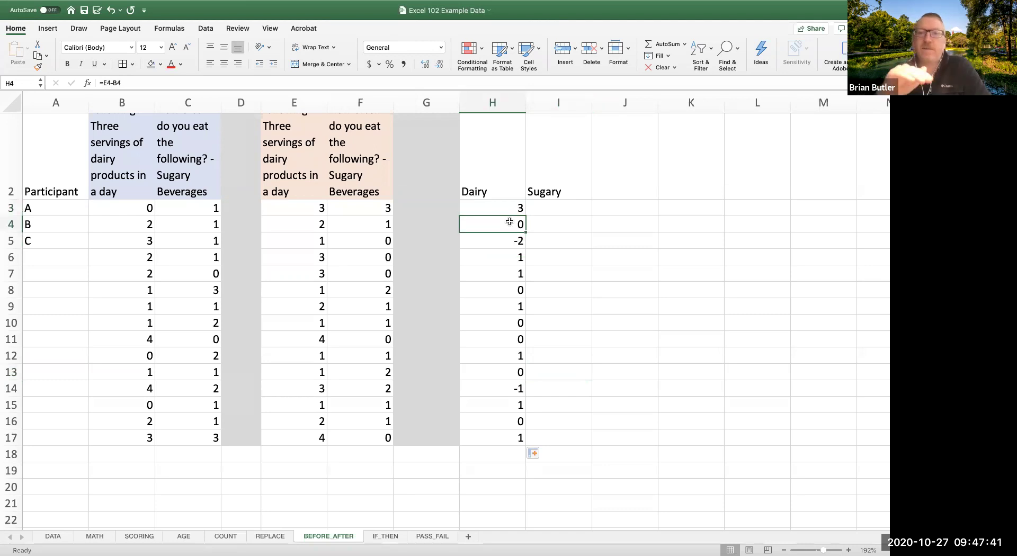
left_click(121, 223)
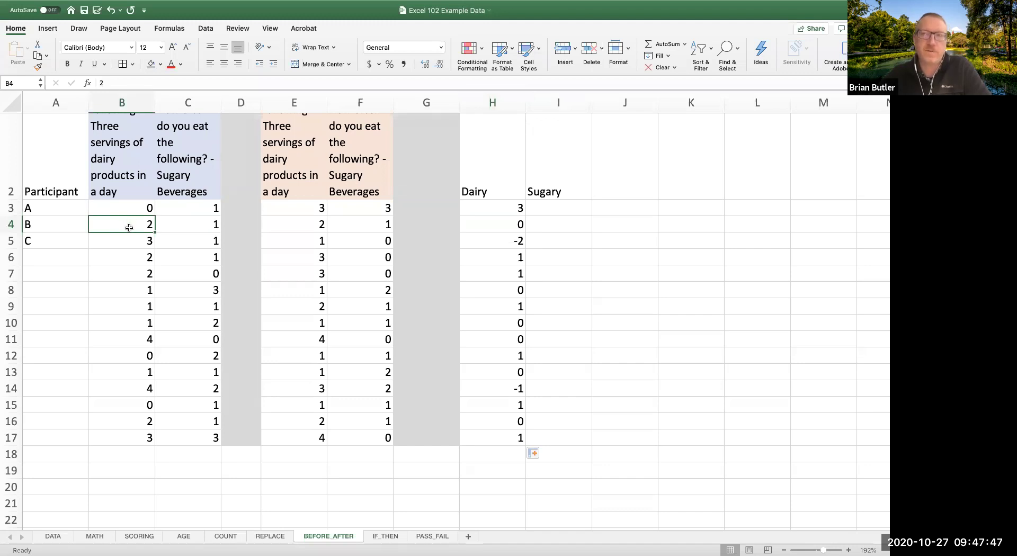
left_click(277, 227)
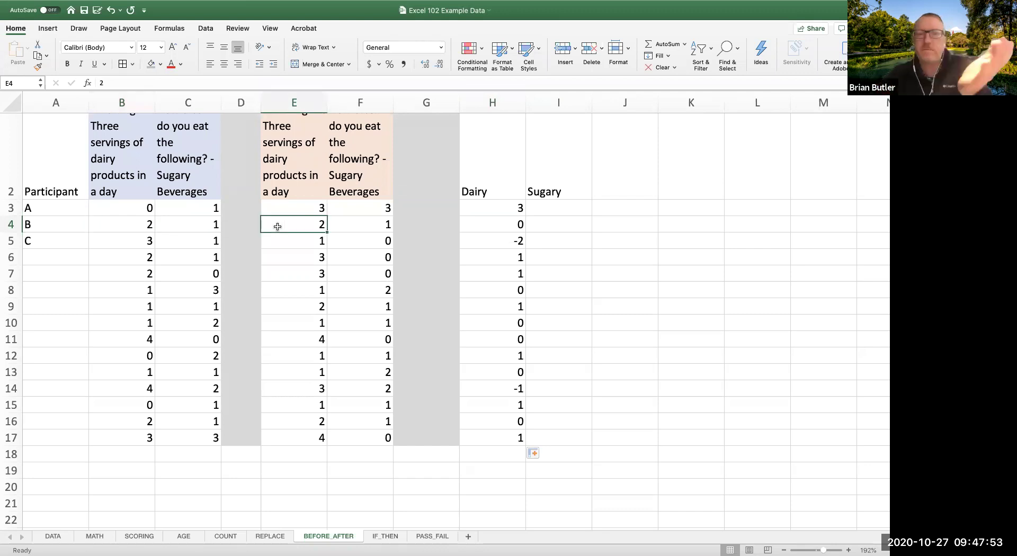
left_click(504, 242)
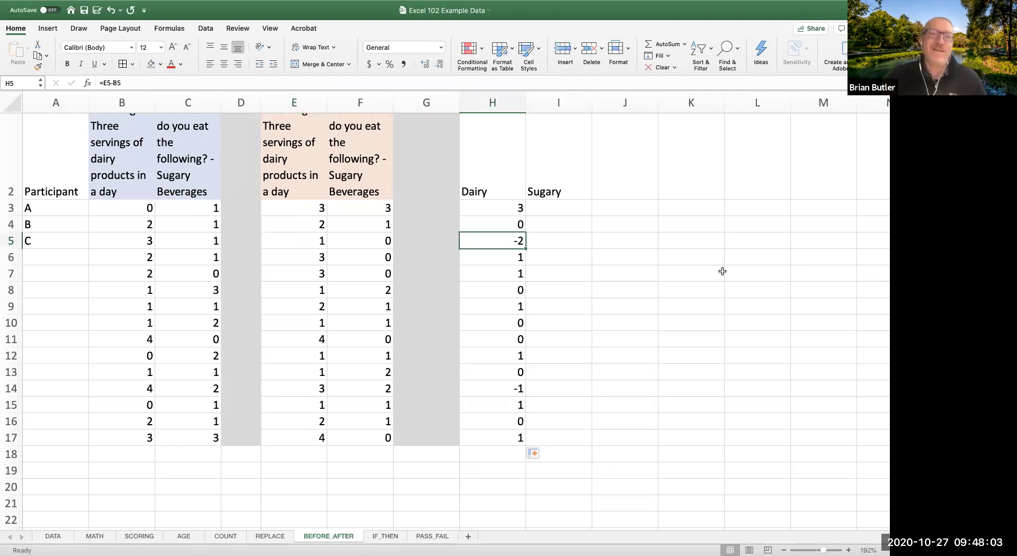
left_click(144, 243)
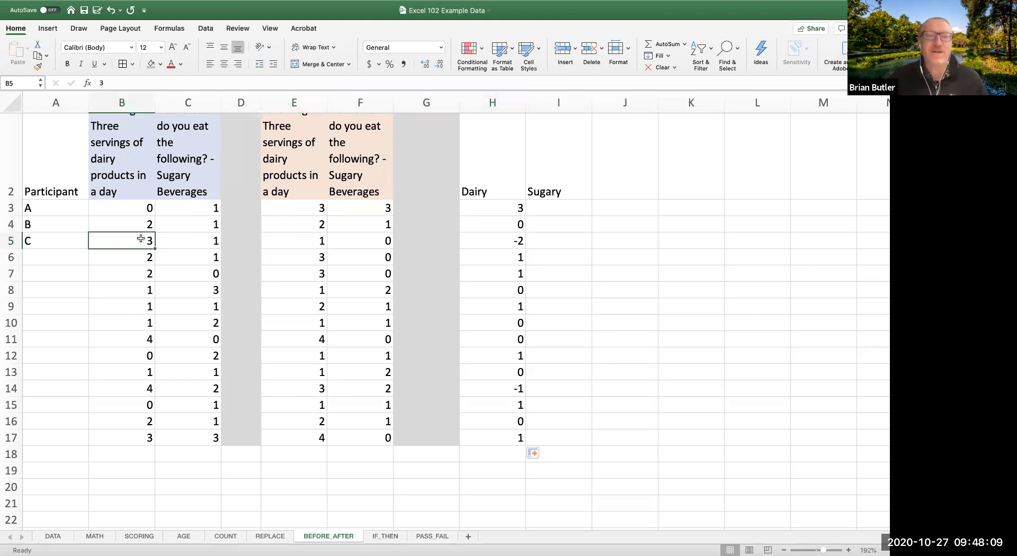
left_click(310, 244)
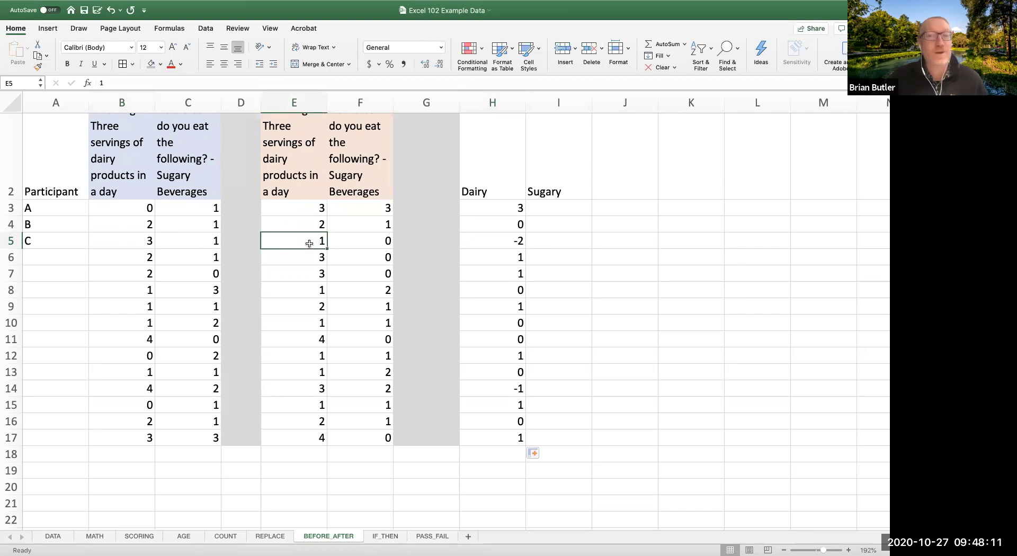
scroll(601, 309, "up", 2)
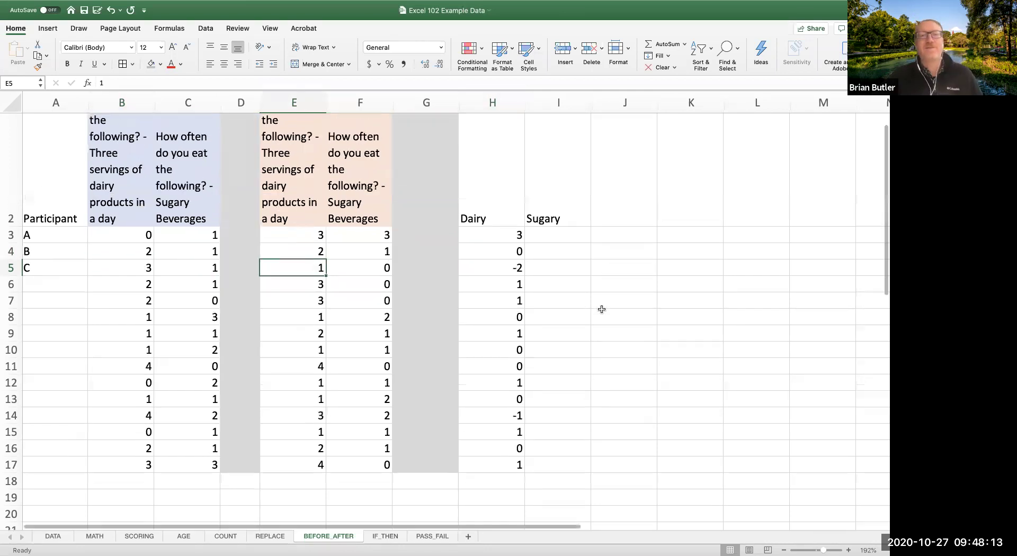
scroll(601, 310, "up", 3)
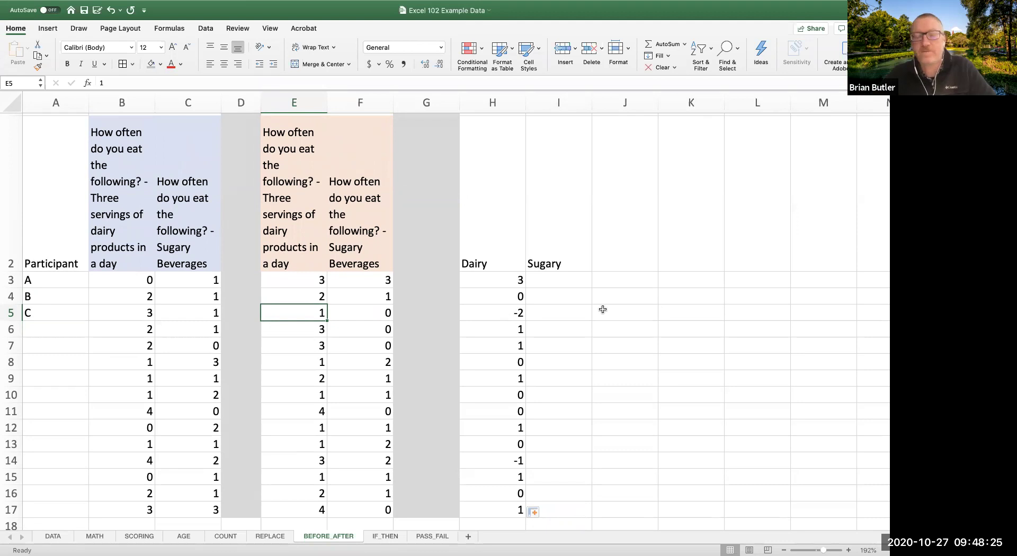
Step: Extend the difference formulas from the Dairy column H3:H17 across into the Sugary column I3:I17
scroll(601, 307, "down", 2)
left_click(505, 244)
left_click_drag(504, 244, 574, 481)
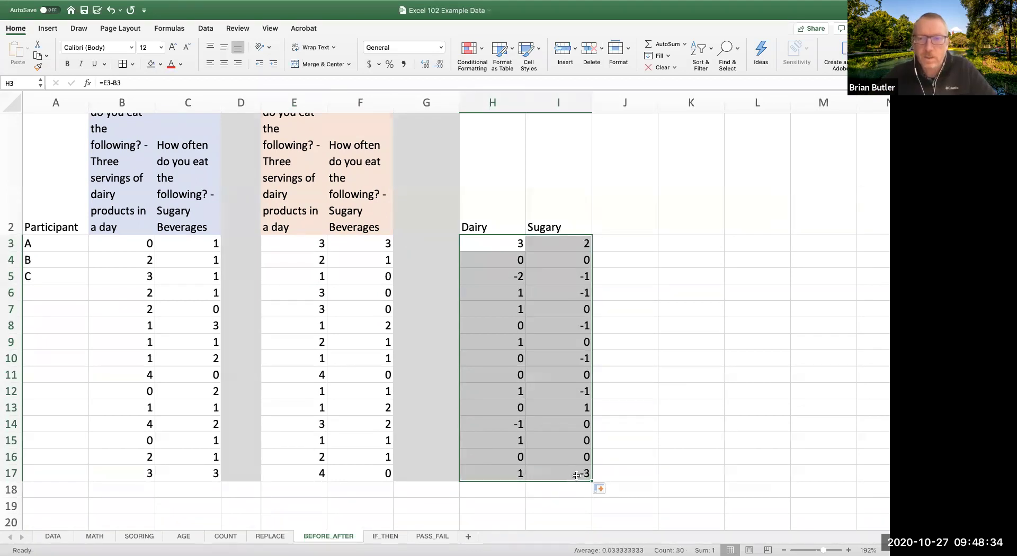
left_click(623, 402)
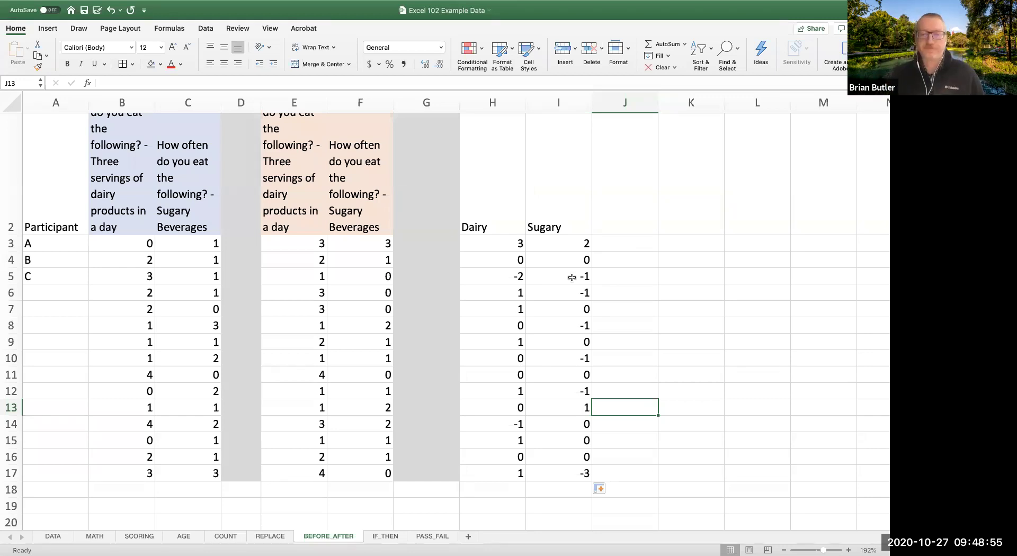
left_click(615, 293)
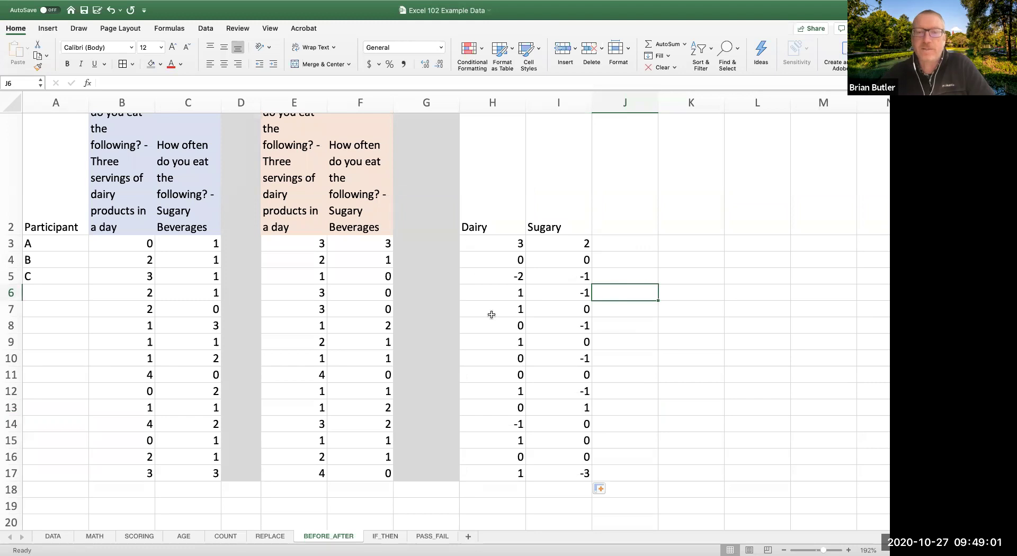
left_click(629, 308)
scroll(629, 308, "down", 5)
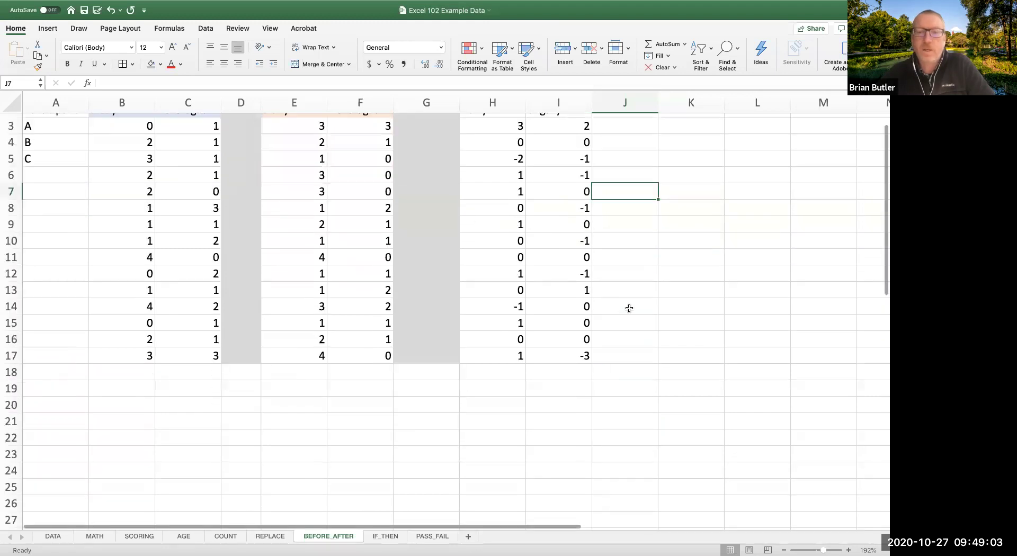
scroll(630, 308, "up", 3)
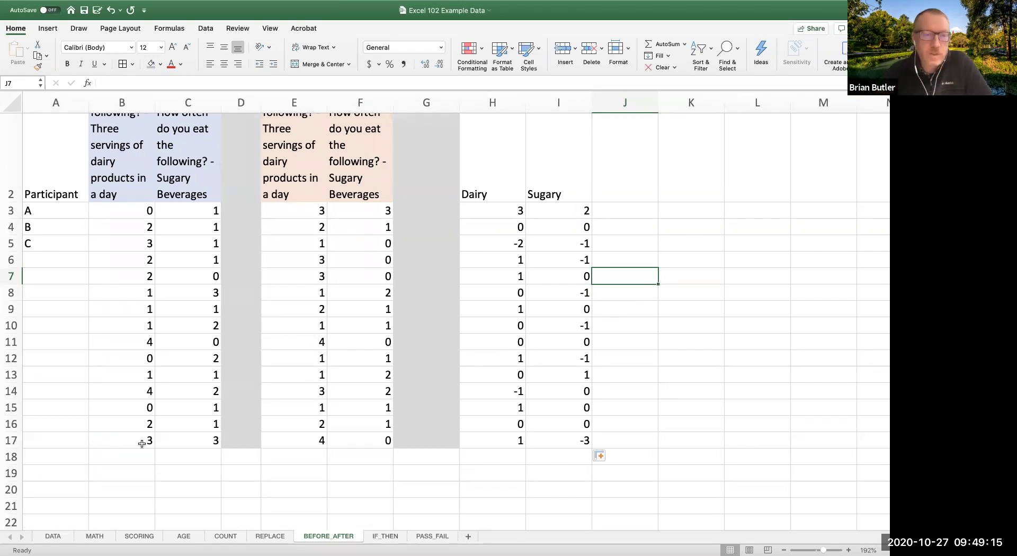
Step: Shade the whole of row 18 grey as a divider below the participant data
left_click(12, 459)
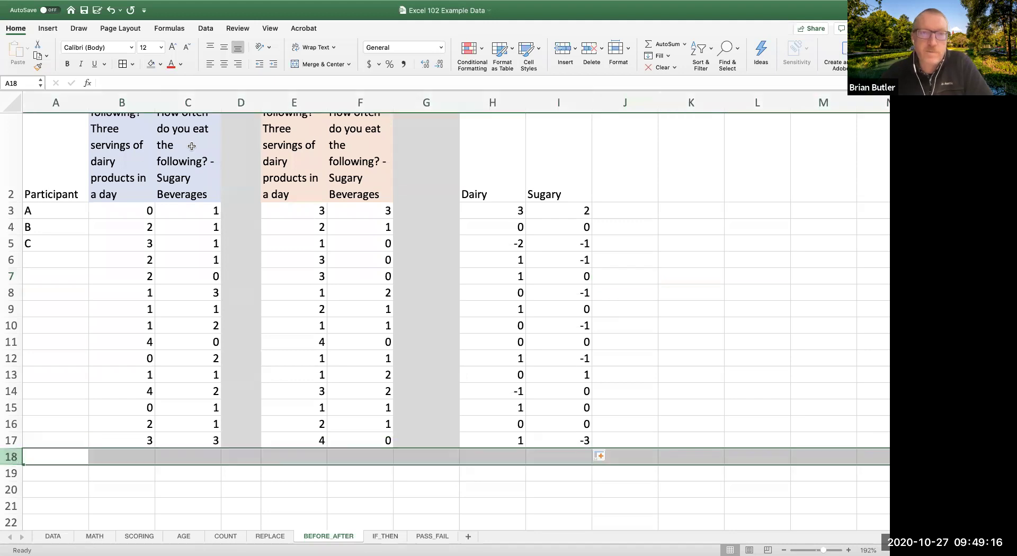
left_click(148, 64)
left_click(683, 305)
Step: Enter =COUNTIF(H3:H17,">0") in H19 to count the participants whose dairy score increased
left_click(508, 473)
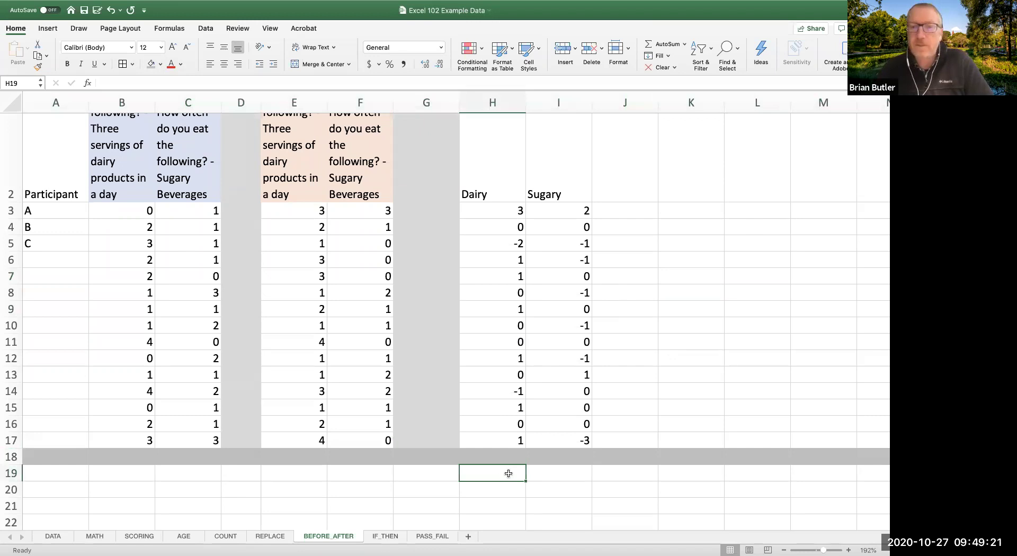
type("=COUNTIF(")
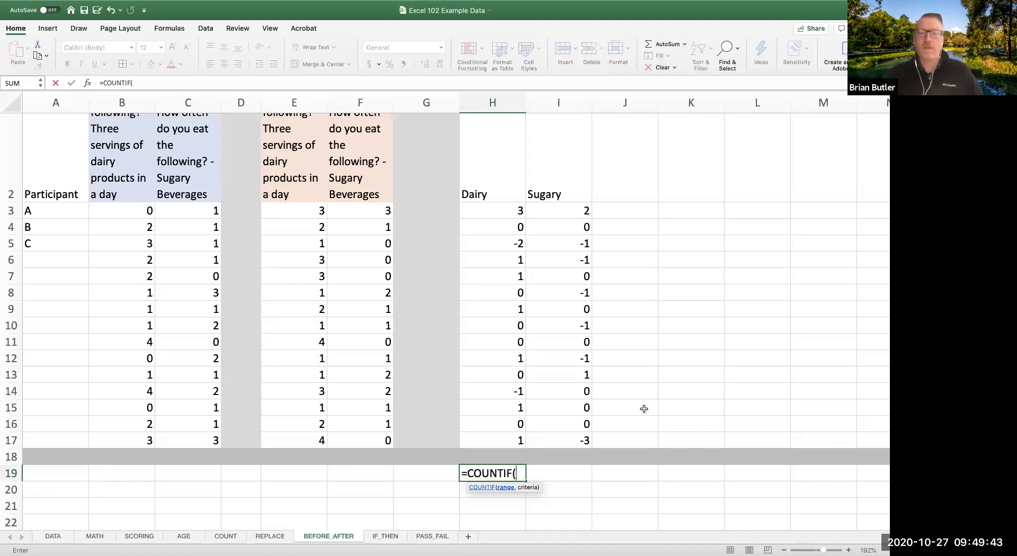
left_click(509, 213)
left_click_drag(510, 212, 465, 437)
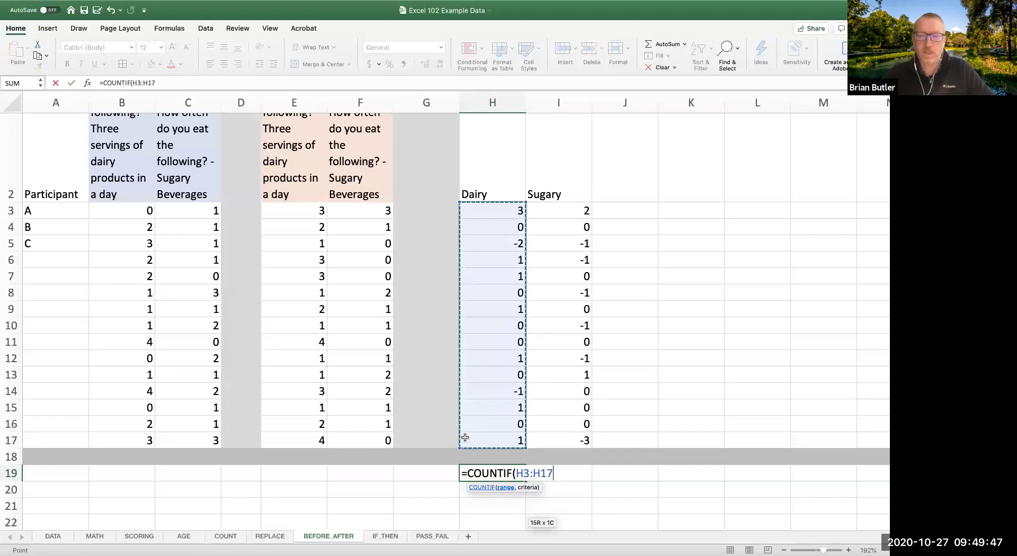
type(",")
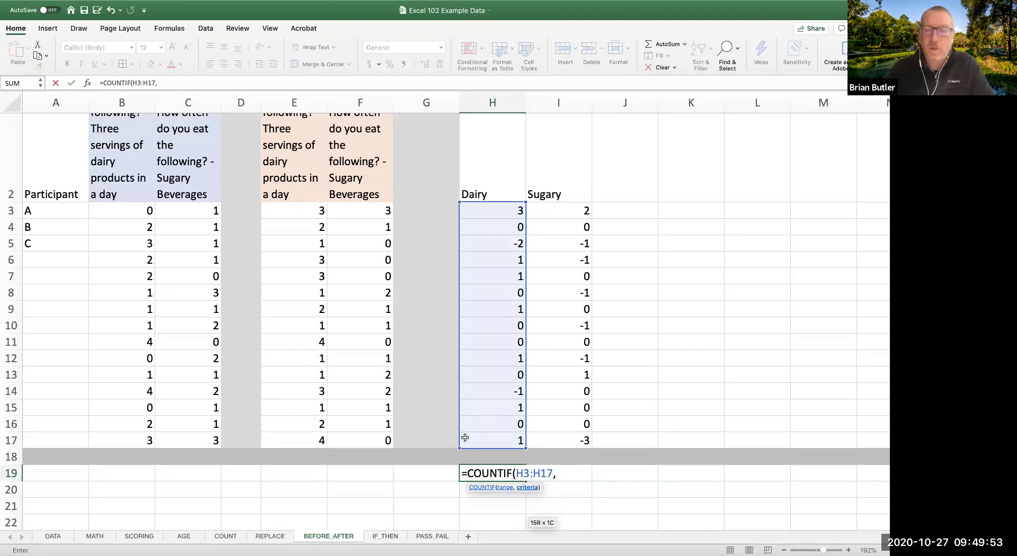
type("\"")
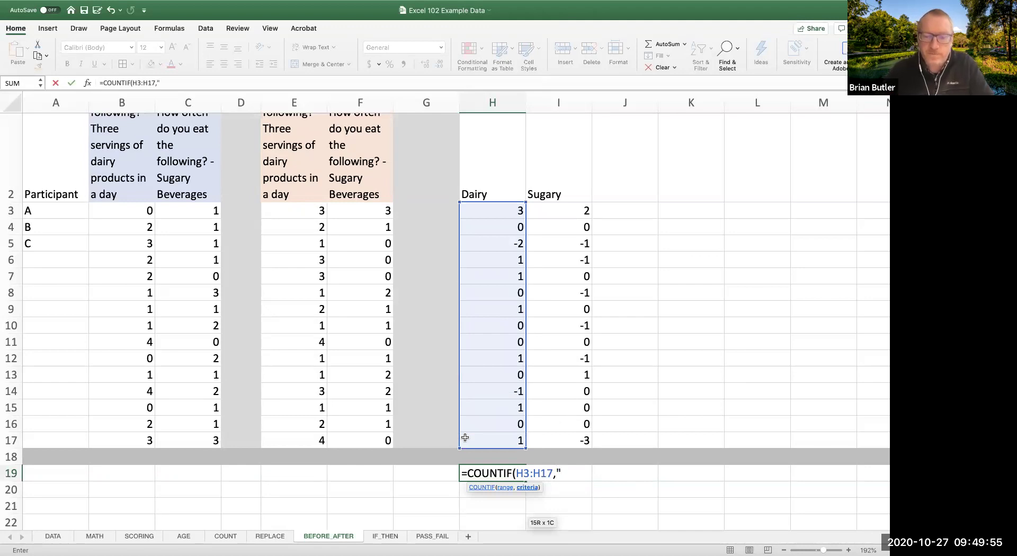
type(".")
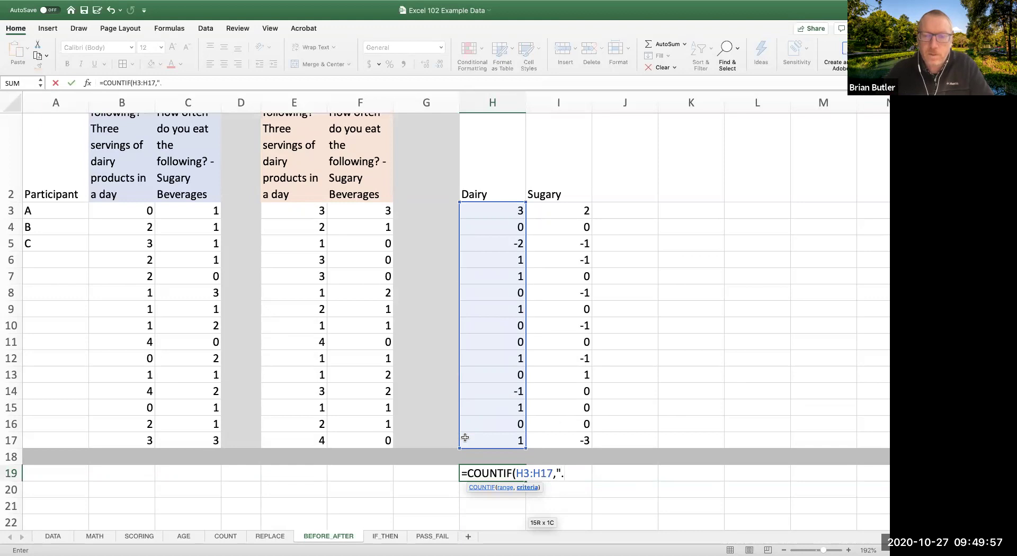
key("BackSpace")
type(">")
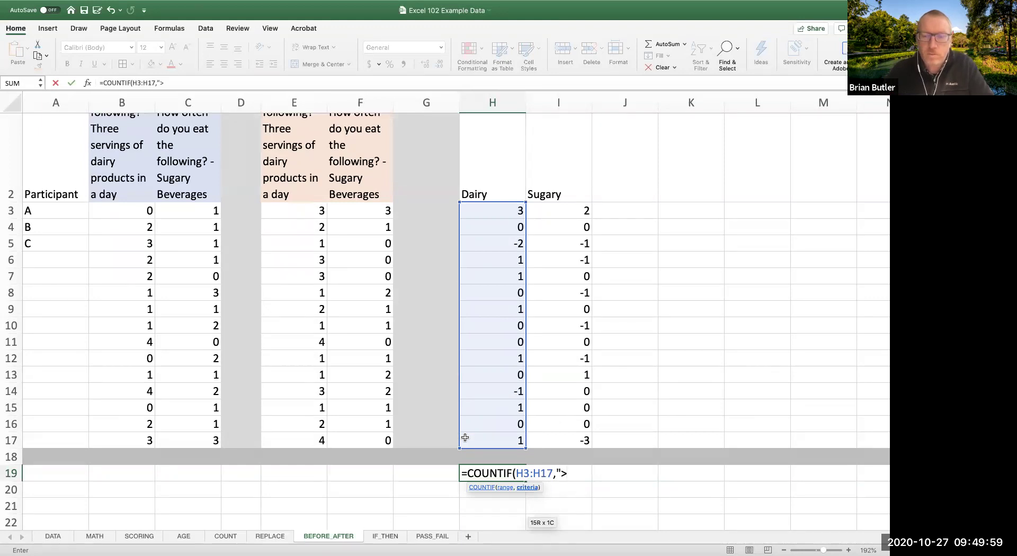
type("0\")")
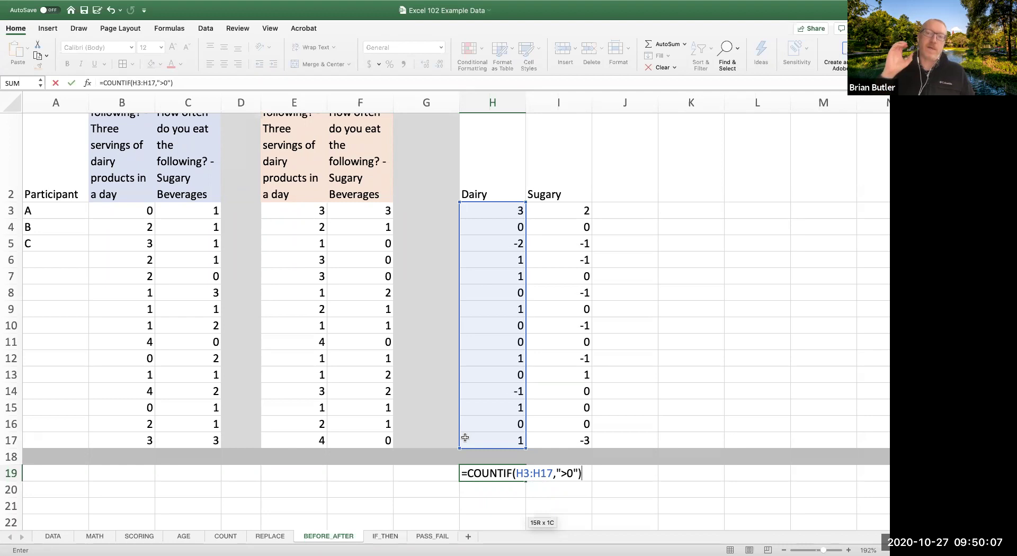
key("Return")
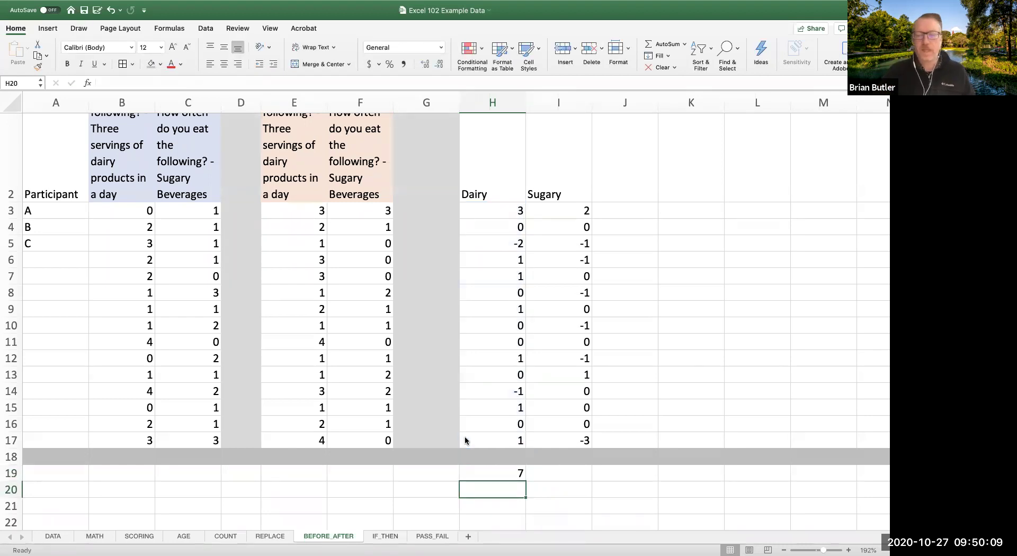
Step: Lock the row references in H19's COUNTIF formula so its range reads H$3:H$17
left_click(483, 472)
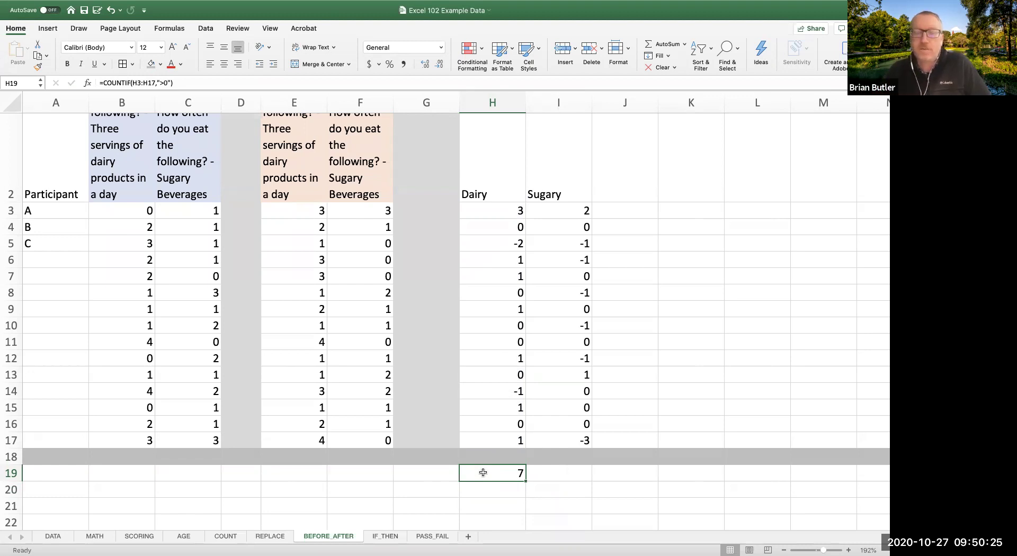
scroll(561, 391, "down", 3)
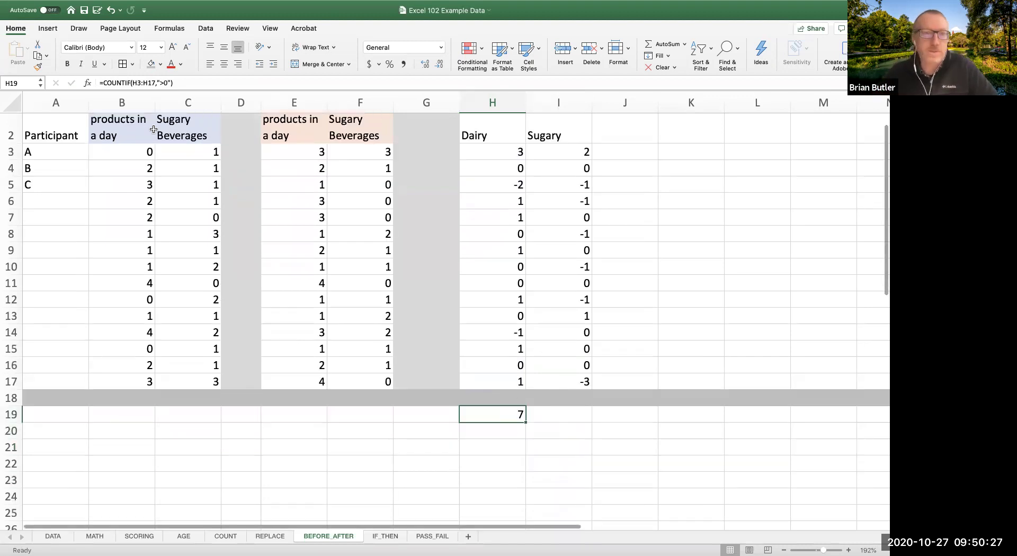
left_click(135, 83)
type("$")
key("Right")
key("Right")
key("Right")
type("$")
key("Return")
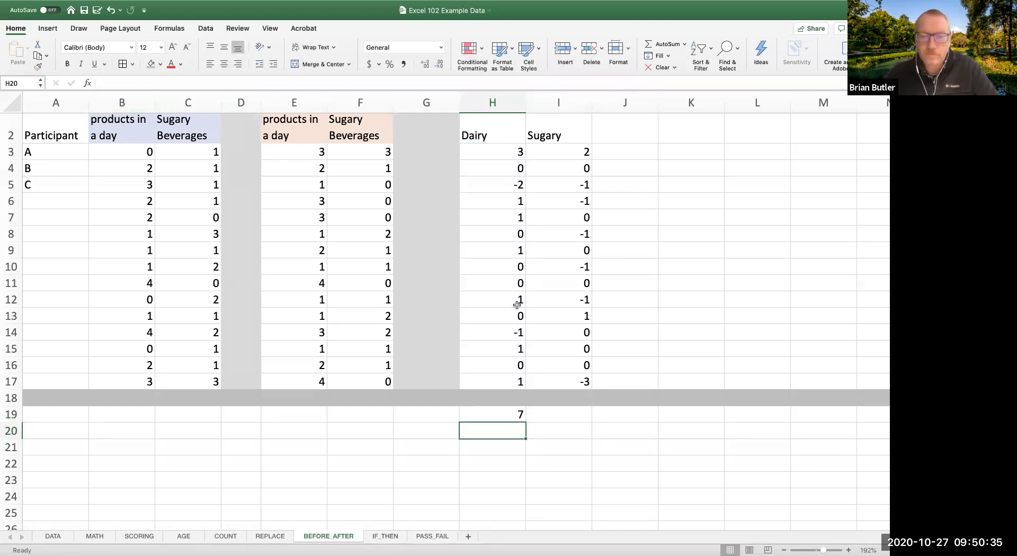
left_click(506, 411)
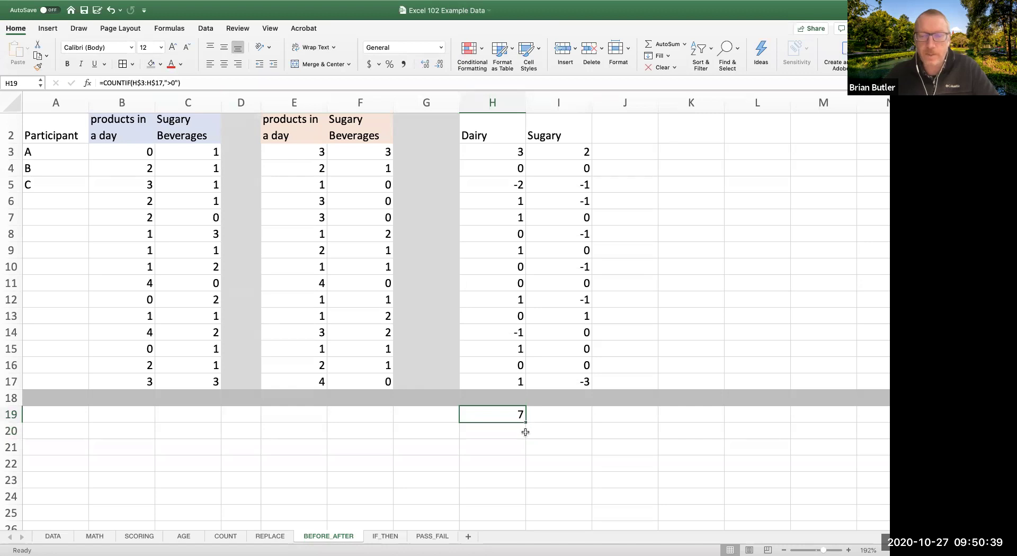
left_click_drag(522, 423, 524, 432)
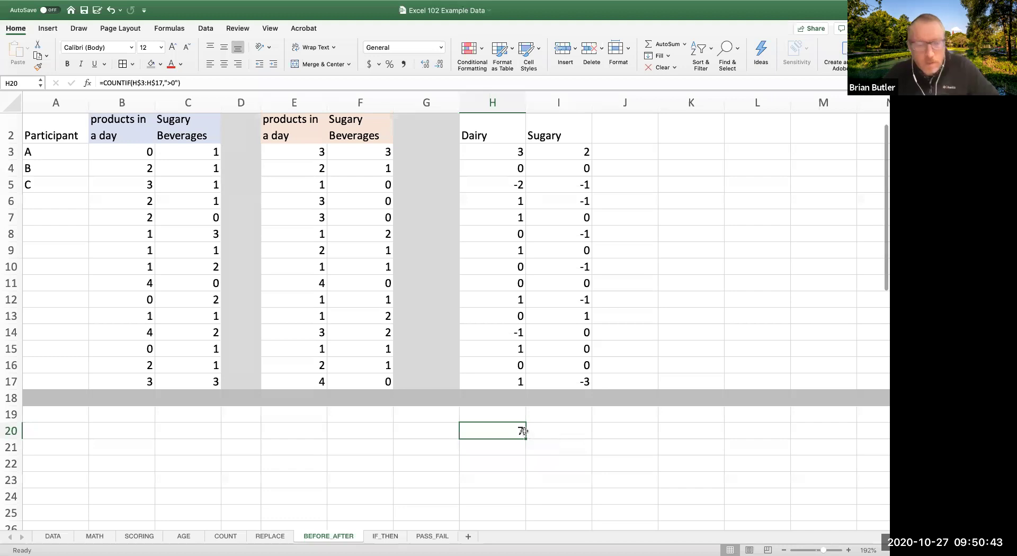
key("super+z")
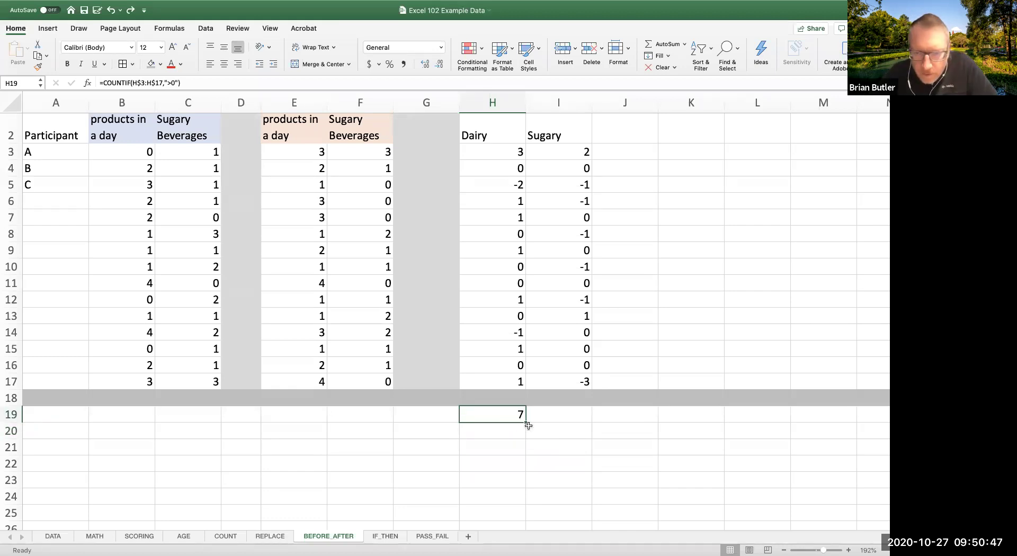
left_click(528, 425)
Step: Copy the COUNTIF formula from H19 into H20 and H21
left_click(509, 416)
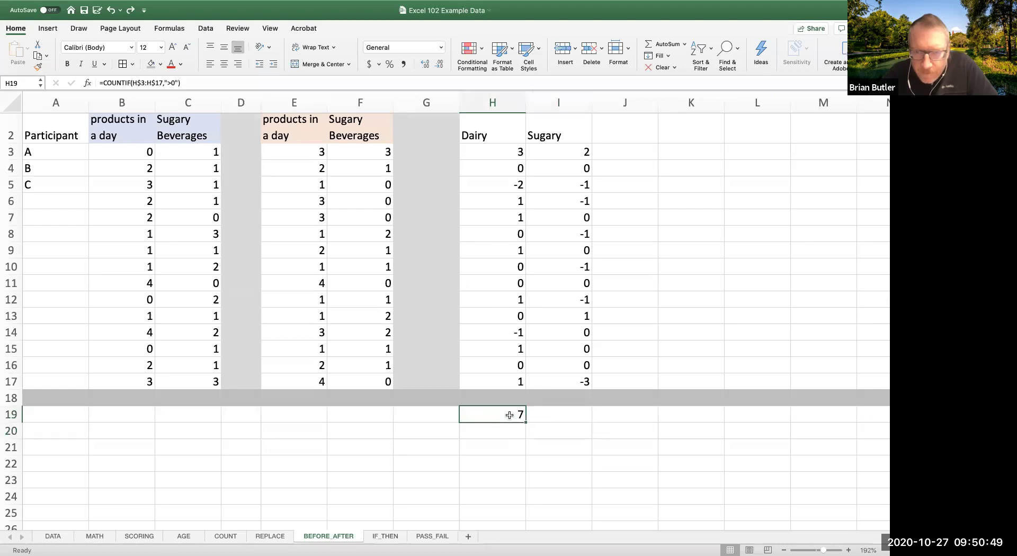
key("super+c")
key("Down")
key("super+v")
key("Down")
key("super+v")
left_click(551, 440)
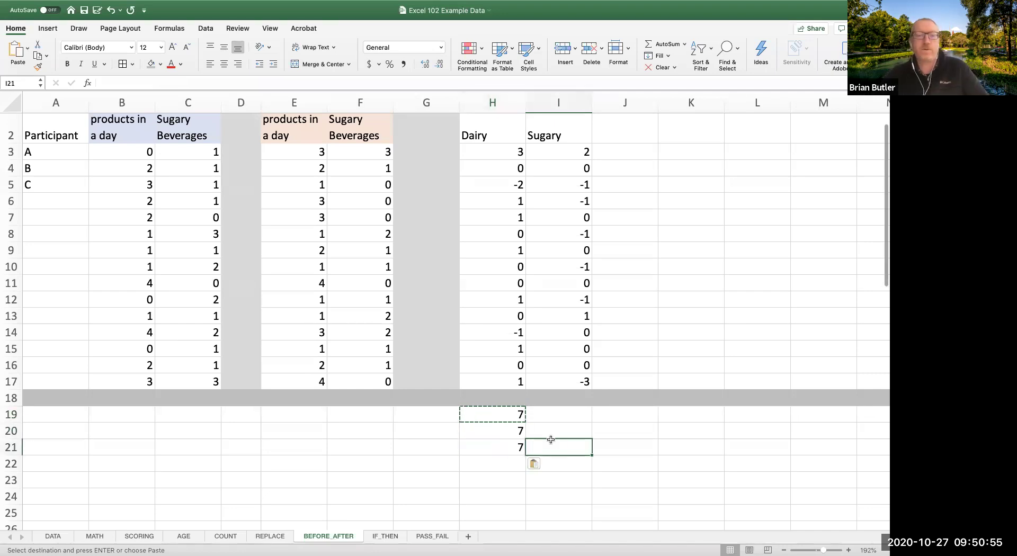
key("Escape")
Step: Change the COUNTIF criterion in H20 to "=0" to count dairy scores with no change
left_click(495, 428)
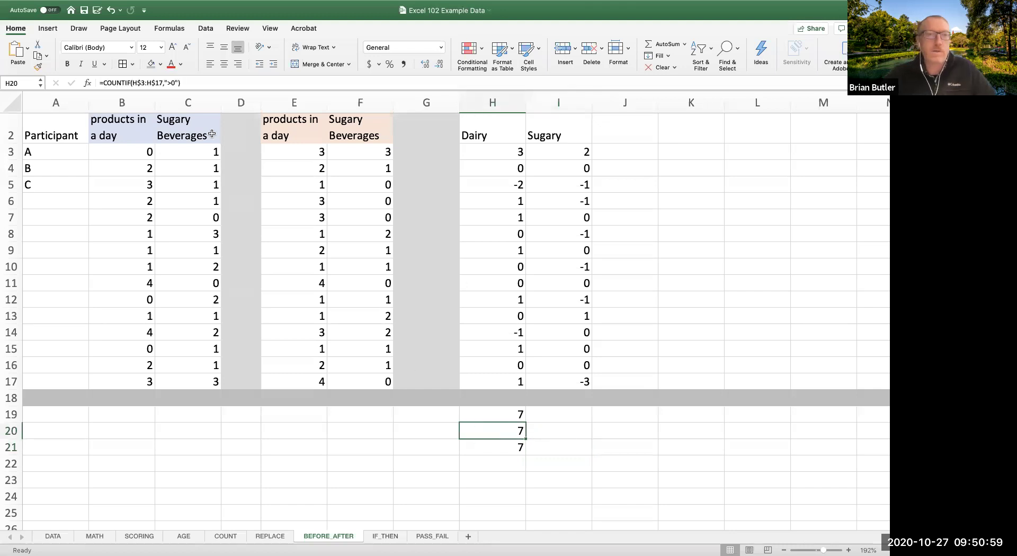
left_click(171, 83)
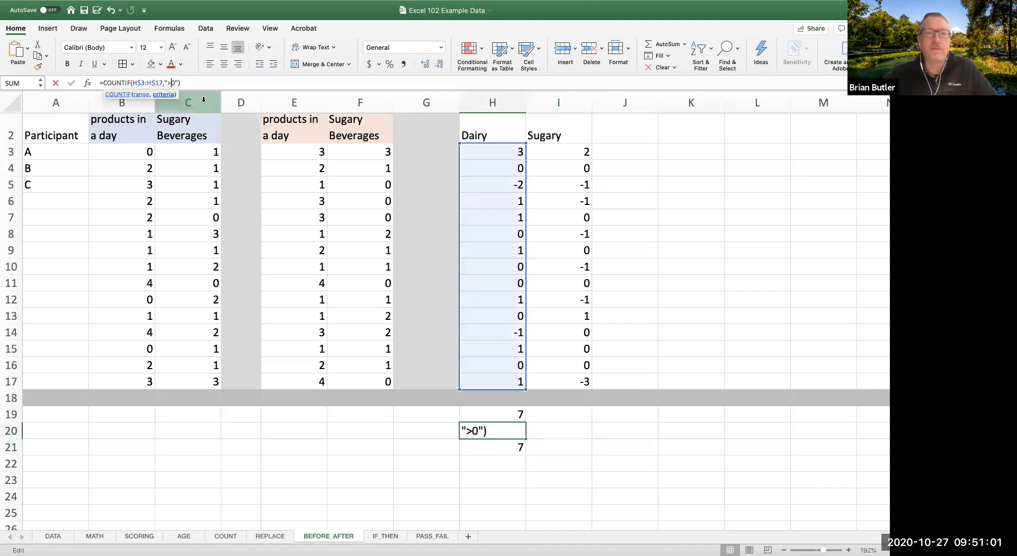
key("BackSpace")
type("=")
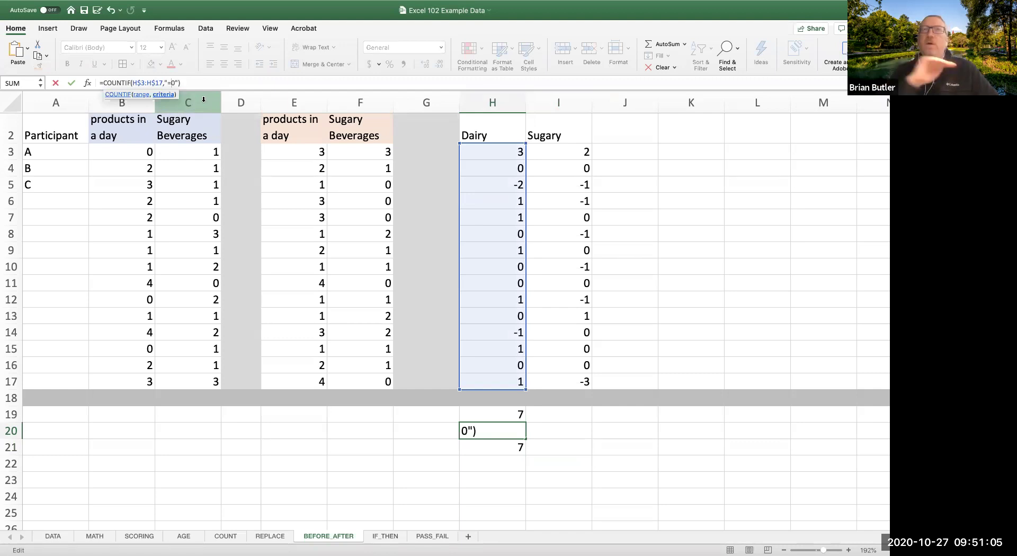
key("Return")
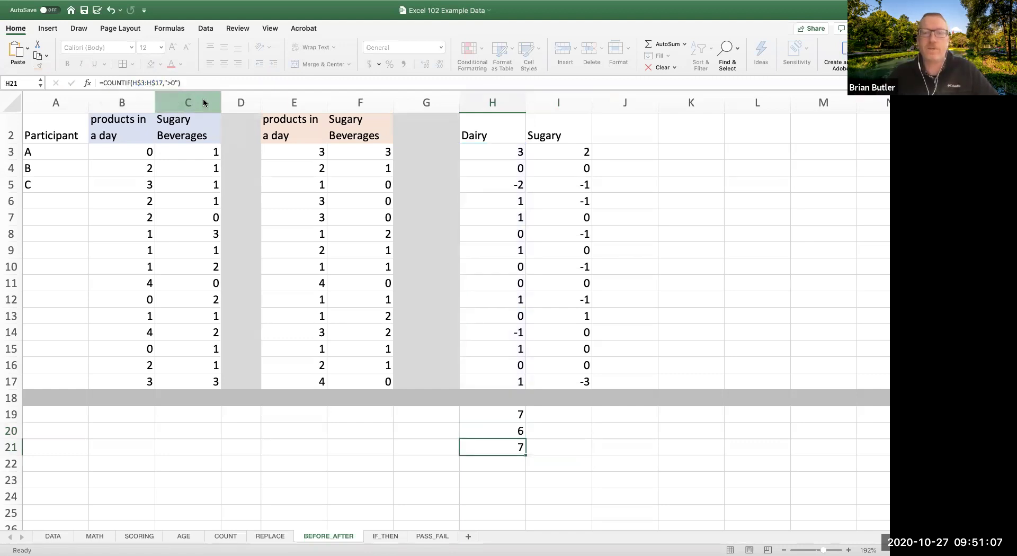
Step: Change the COUNTIF criterion in H21 to "<0" to count the dairy scores that decreased
left_click(193, 83)
key("Left")
key("Left")
key("Left")
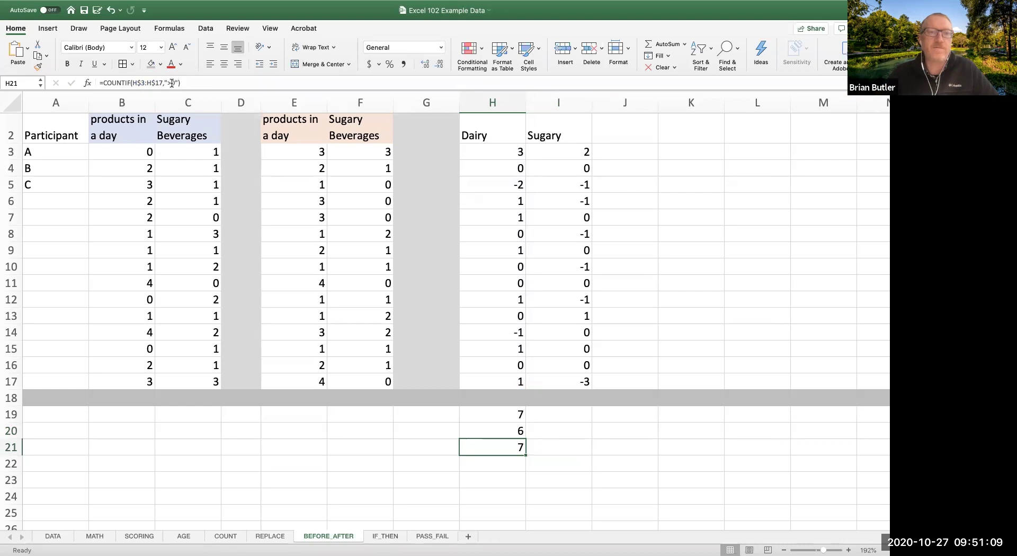
key("BackSpace")
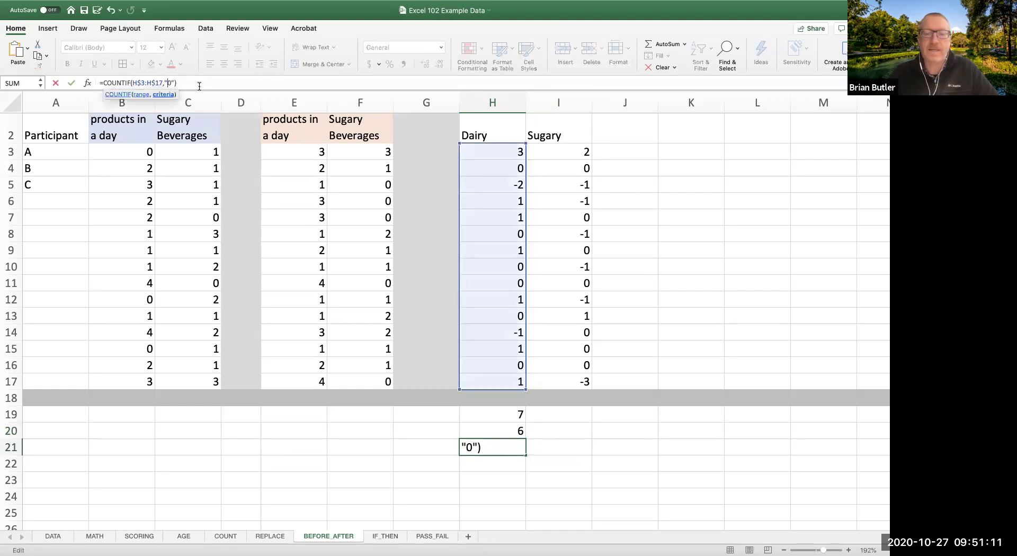
type("<")
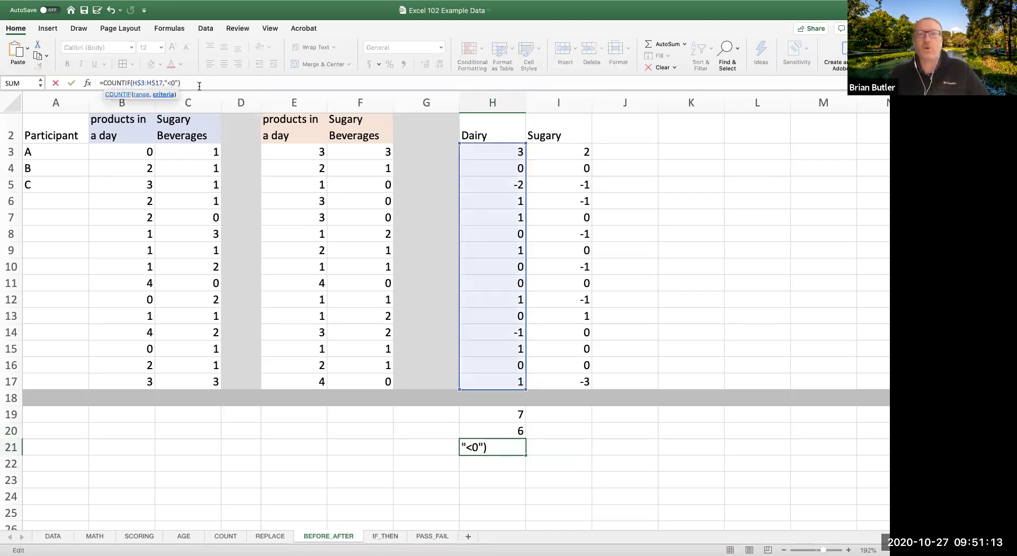
key("Return")
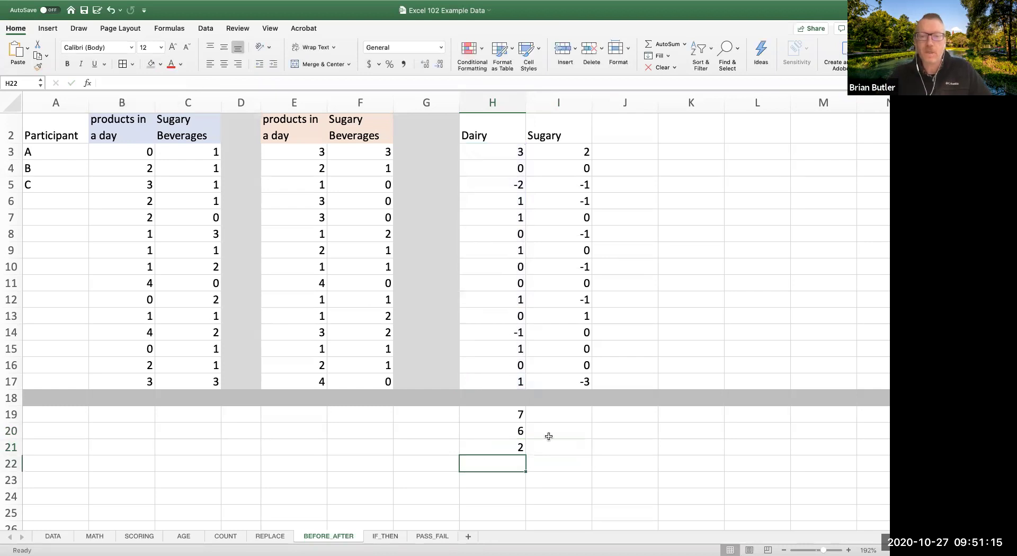
Step: Copy the three COUNTIF formulas in H19:H21 into I19:I21 to count the Sugary changes
left_click(520, 417)
left_click(509, 432)
left_click(506, 448)
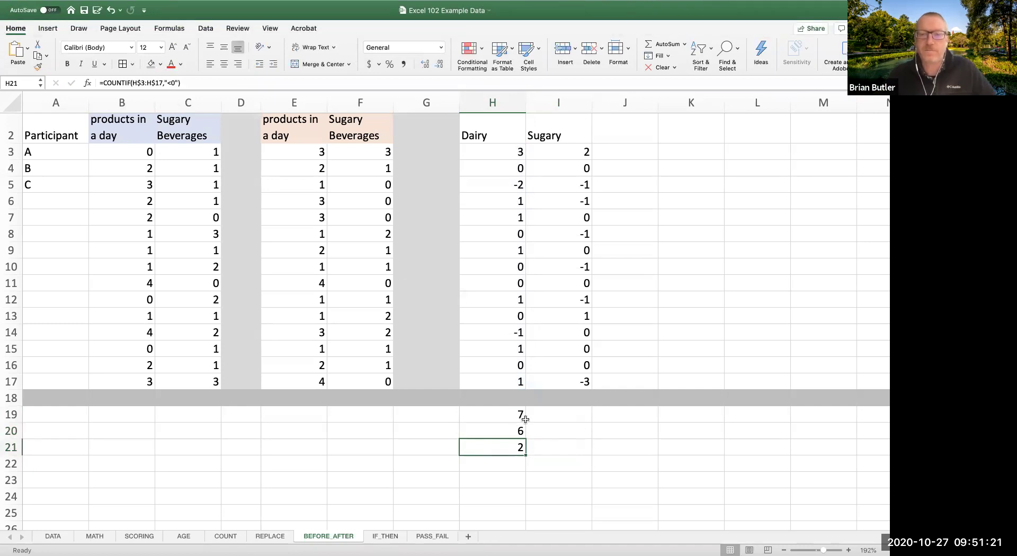
left_click_drag(510, 416, 501, 448)
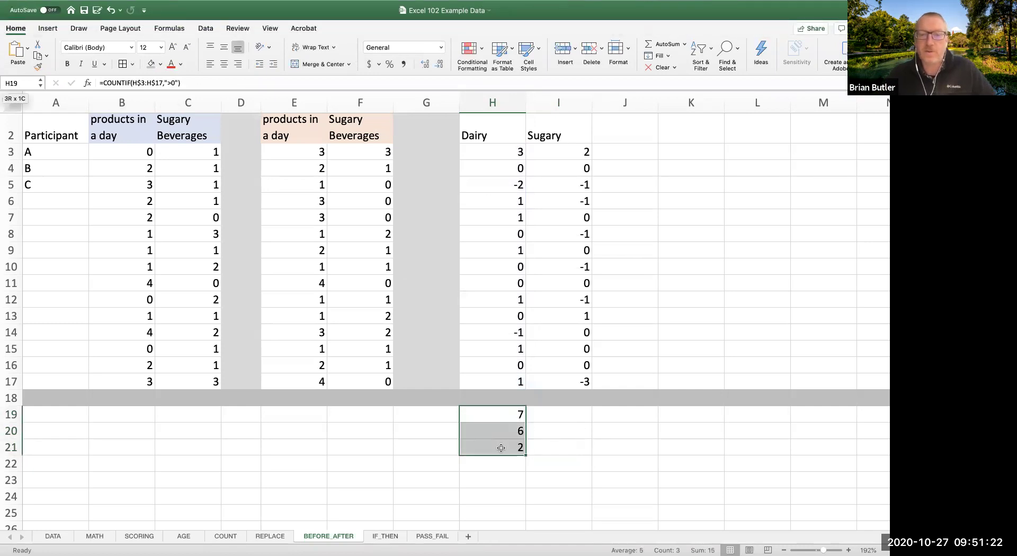
left_click(528, 455)
left_click(509, 419)
left_click_drag(509, 418, 506, 448)
key("super+c")
left_click(555, 410)
key("super+v")
left_click(621, 427)
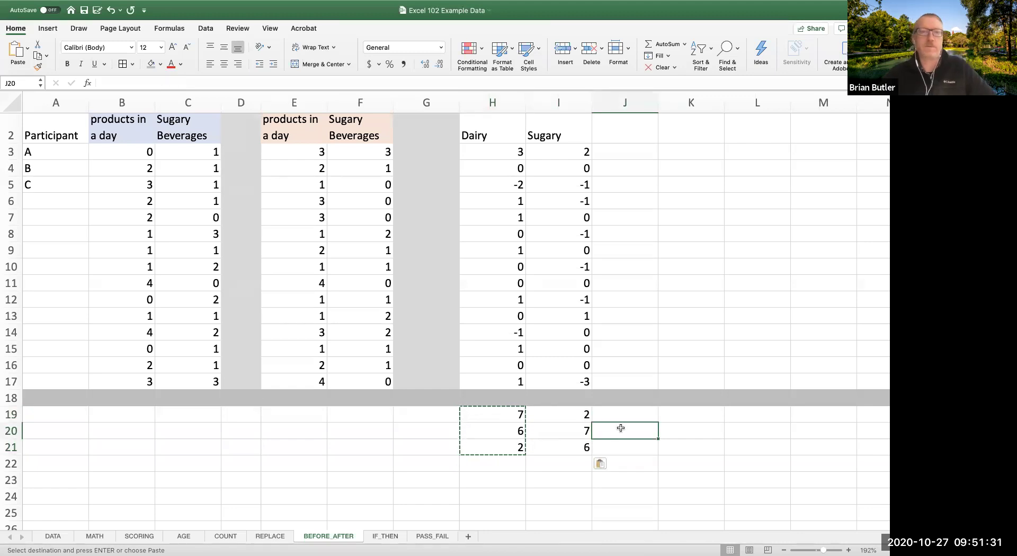
Step: Check the copied COUNTIF formulas in I19 and I21 against the Sugary differences above them
left_click(570, 416)
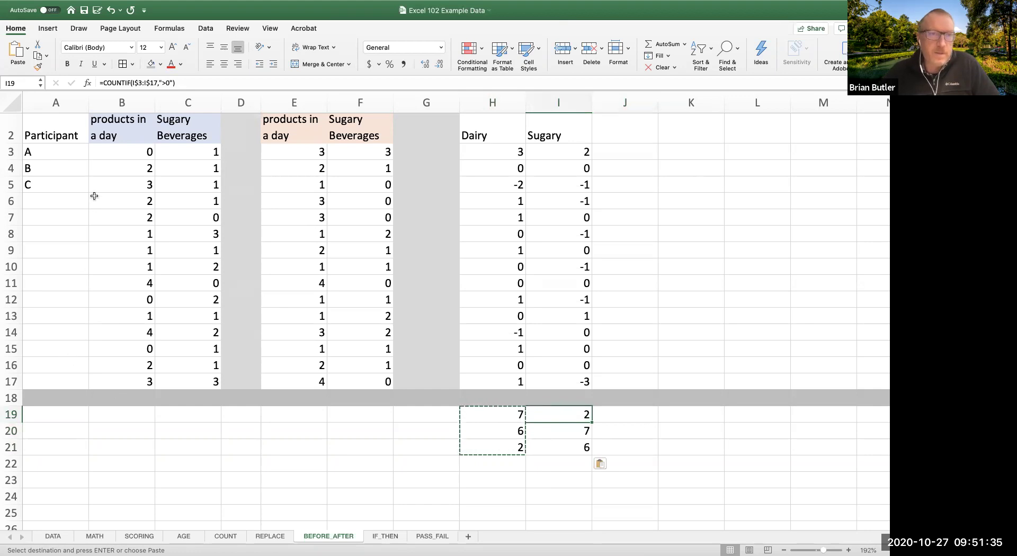
key("Escape")
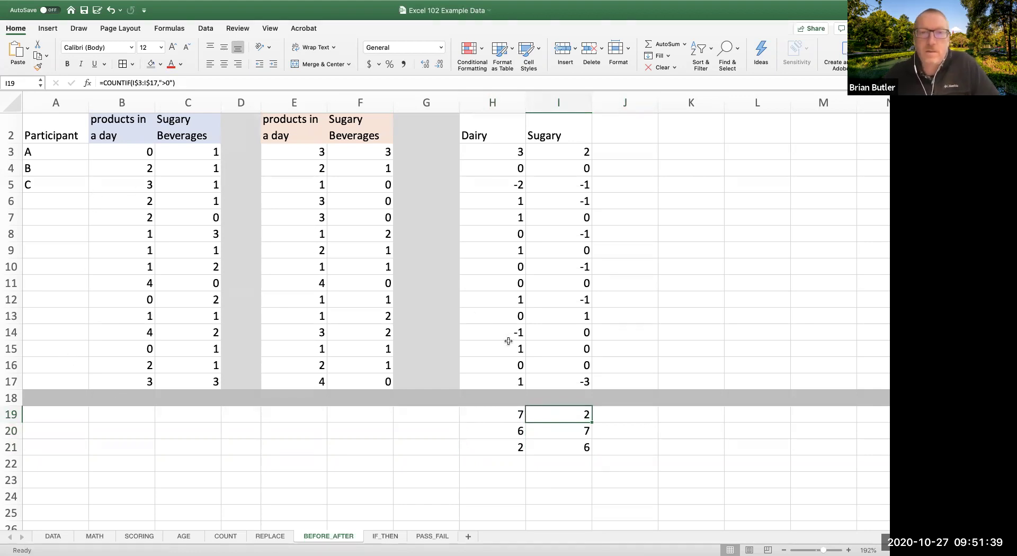
scroll(508, 341, "up", 2)
scroll(509, 341, "down", 1)
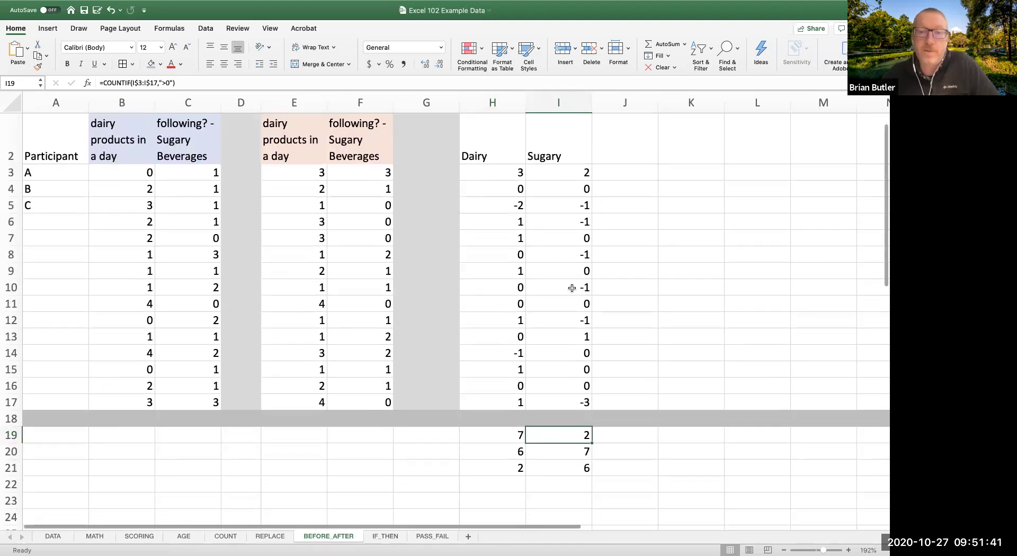
left_click(575, 468)
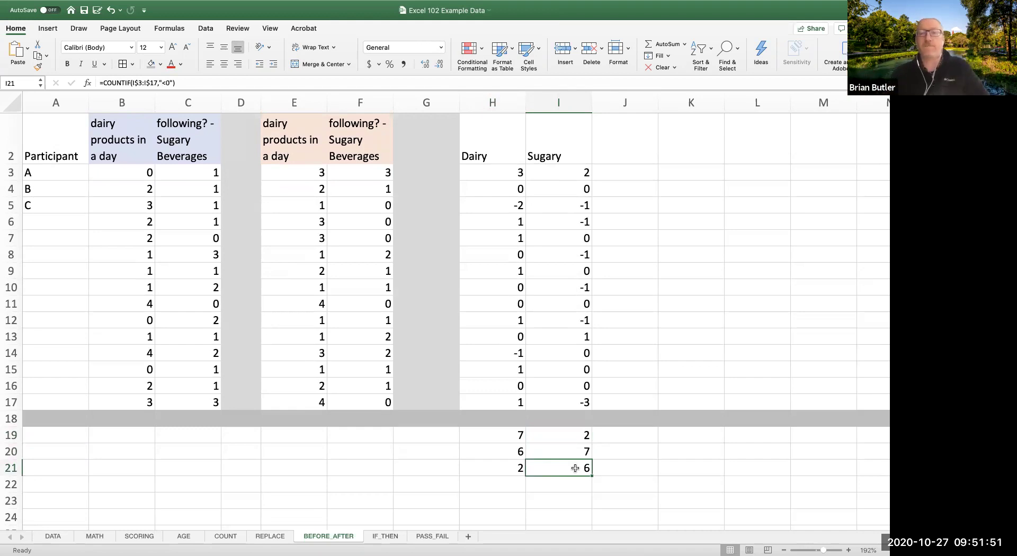
left_click(674, 450)
left_click(574, 479)
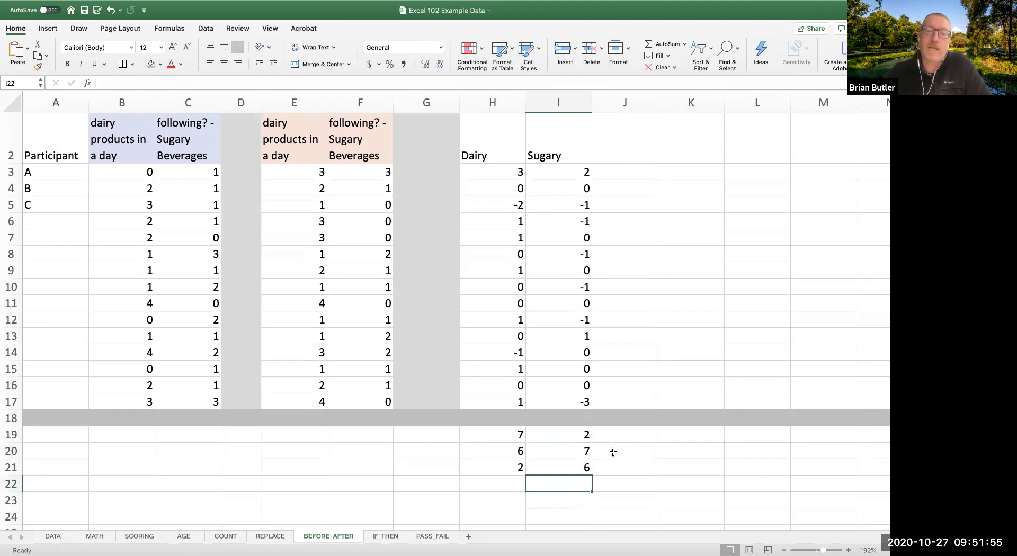
scroll(604, 445, "down", 2)
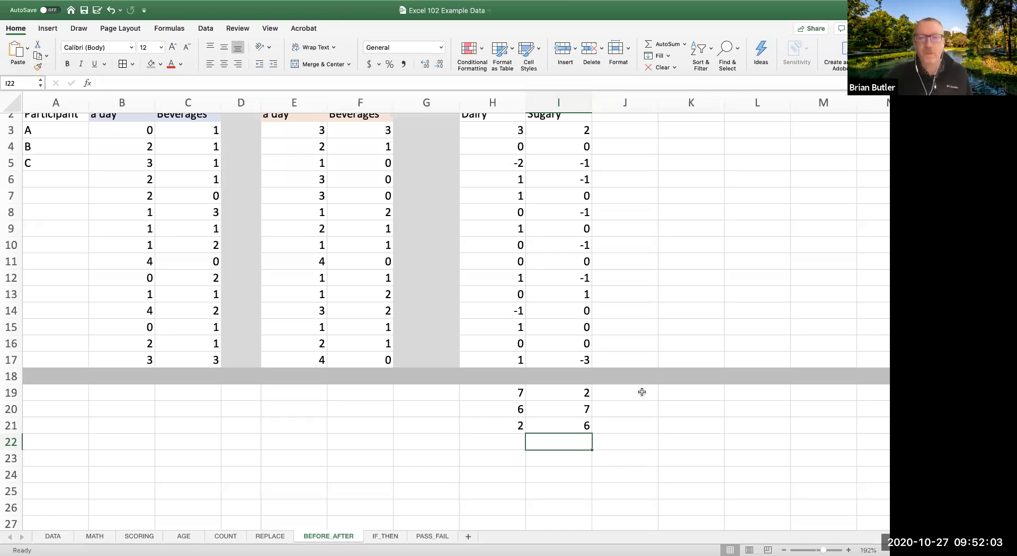
Step: Switch to the IF_THEN sheet with the A1C level data
left_click(385, 536)
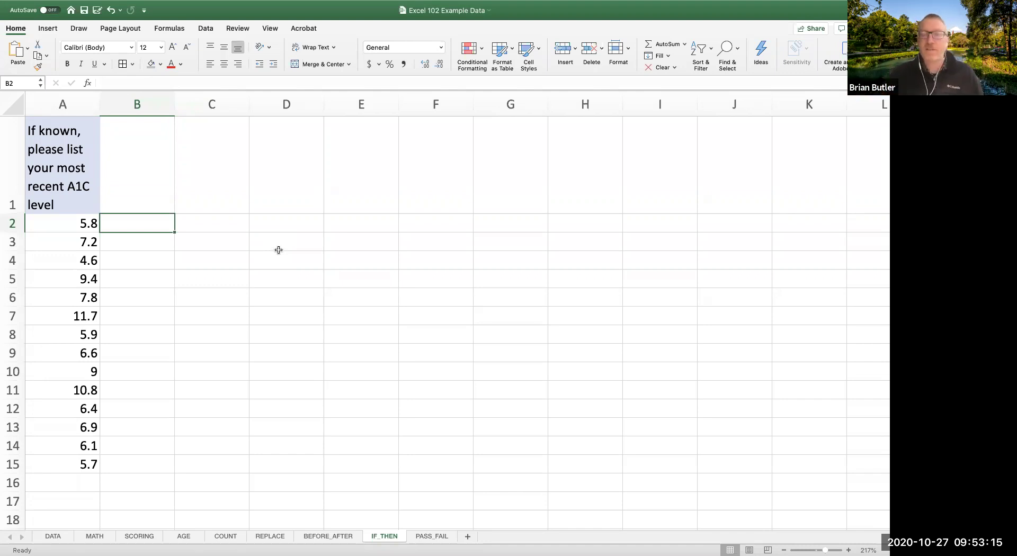
Step: Start an IF formula in B2 with the logical test A2>=6.5
type("=")
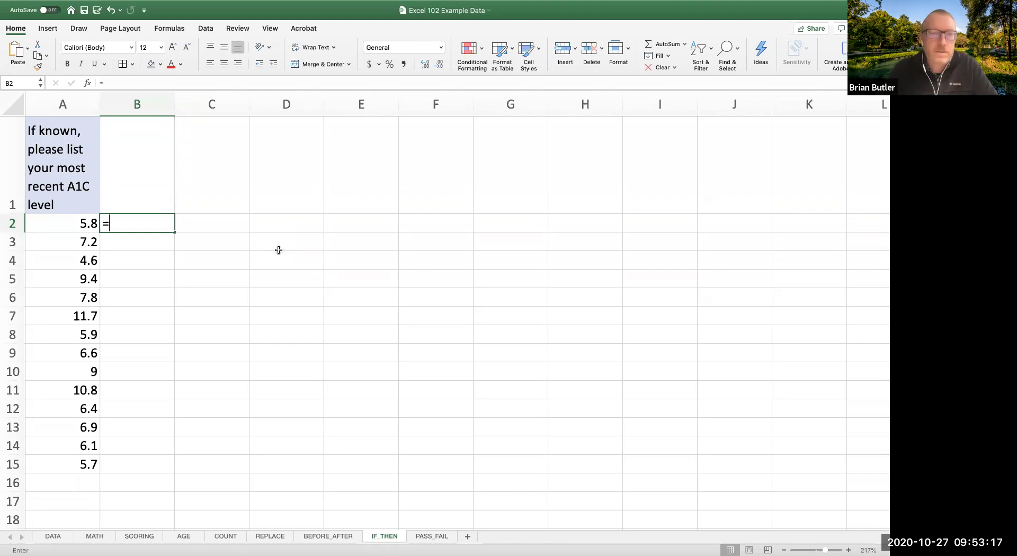
type("IF")
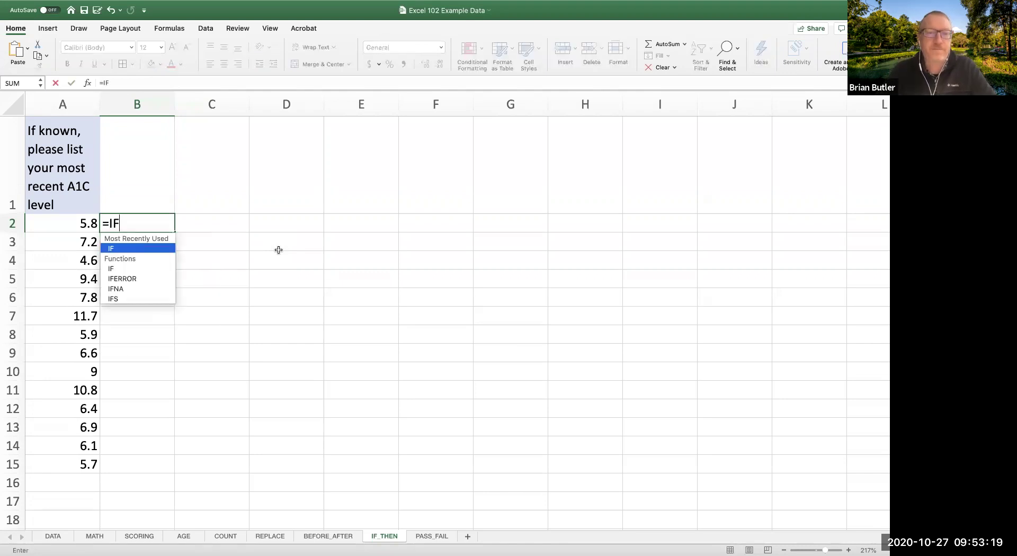
double_click(127, 248)
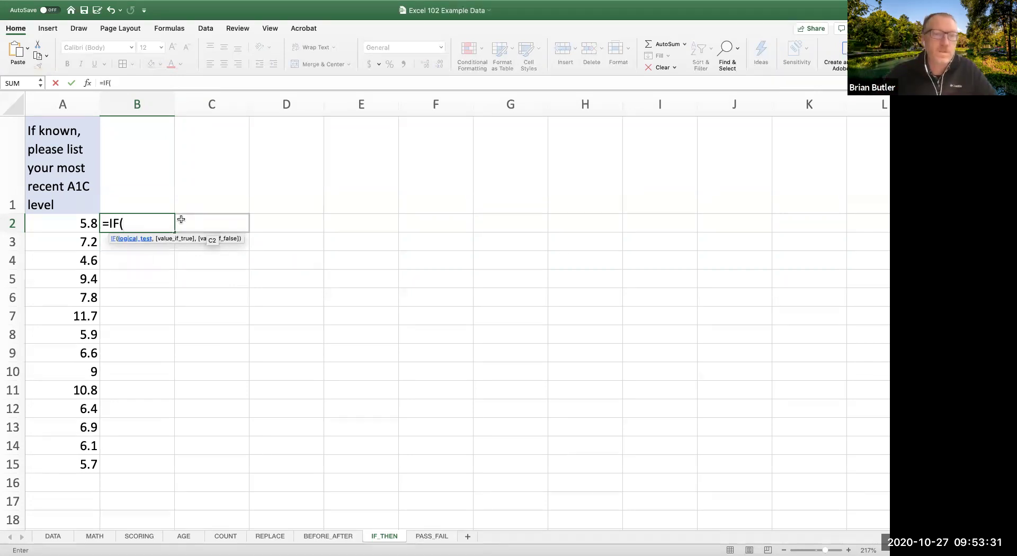
left_click(70, 221)
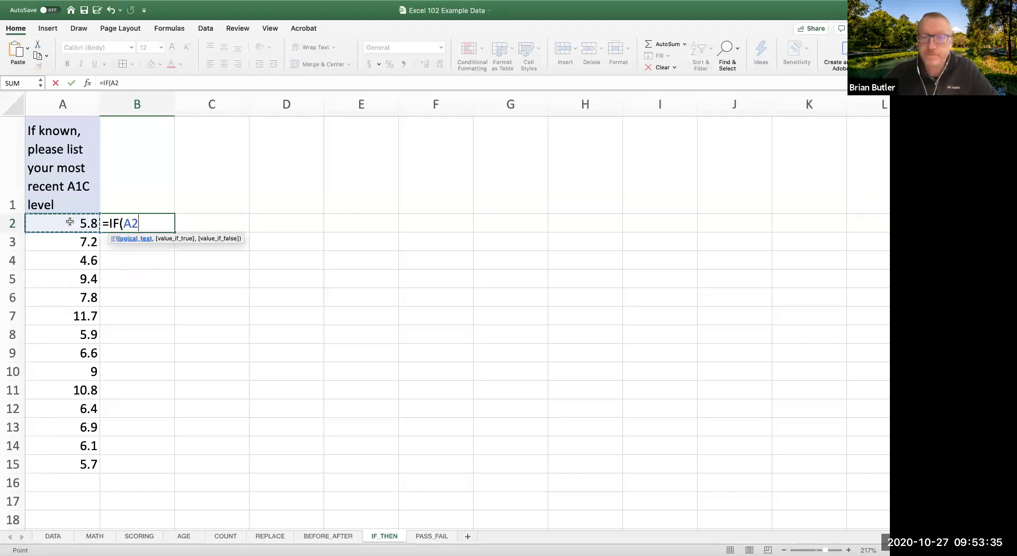
type(">=")
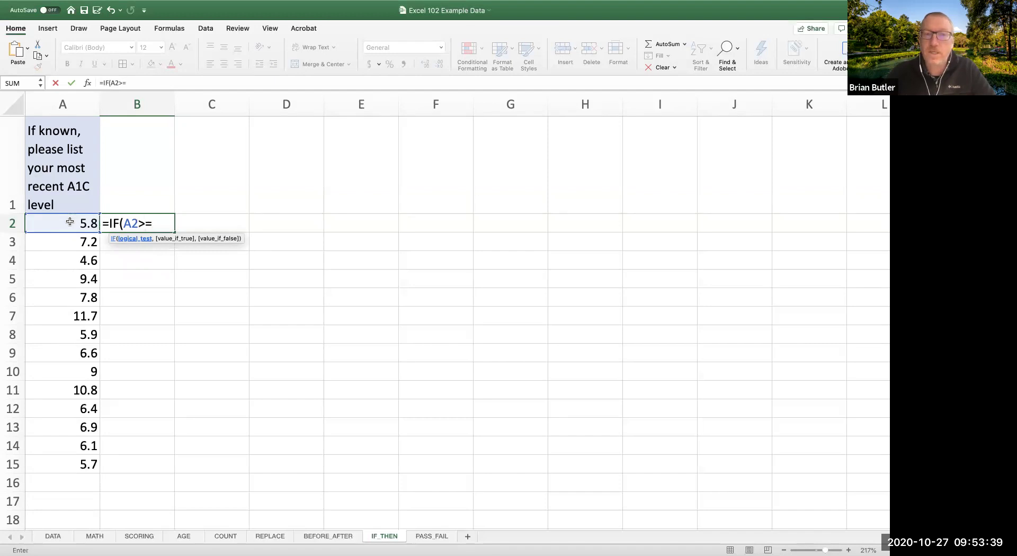
type("6.5,")
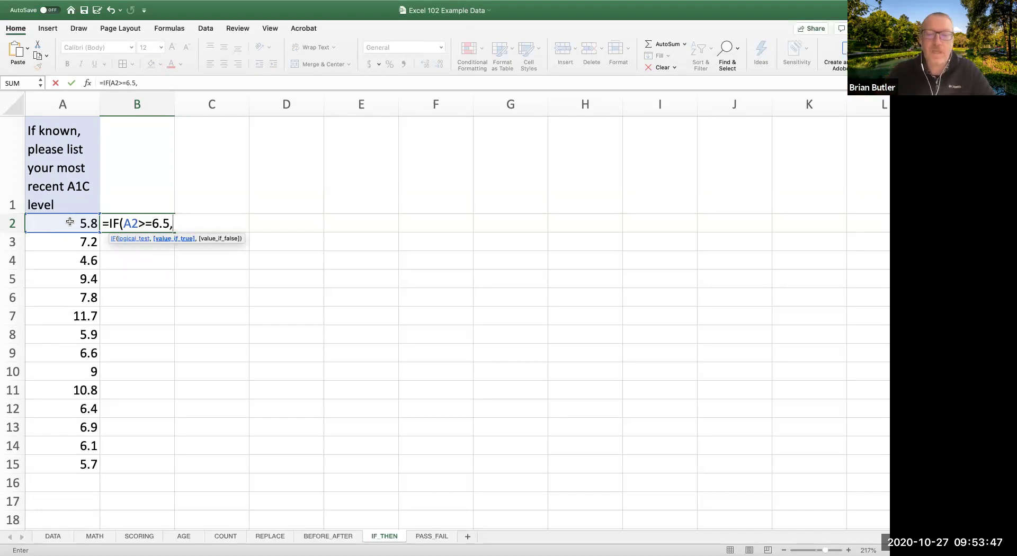
Step: Complete B2's IF formula with "DIABETIC" if true and "NOTDIABETIC" if false, accepting the suggested typo correction
type("\"")
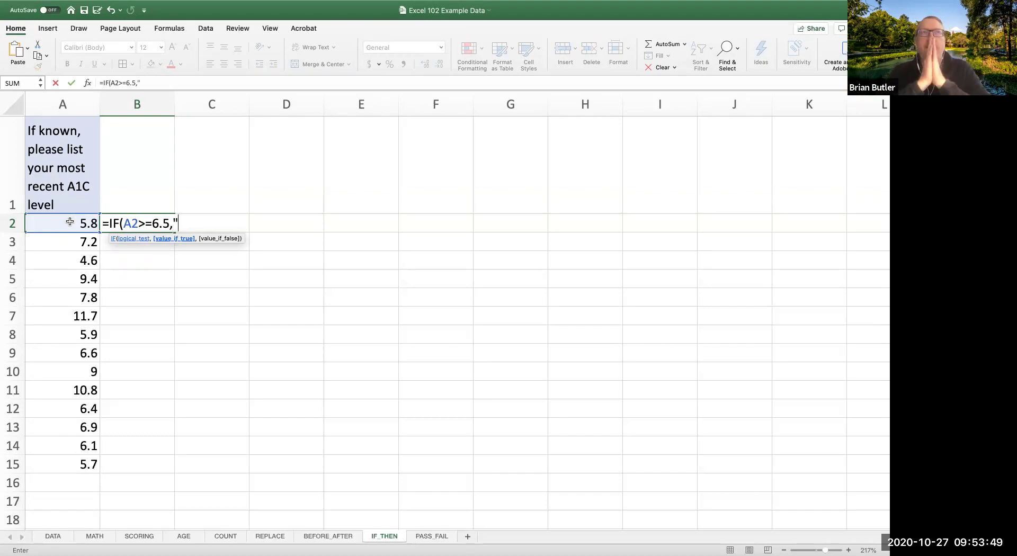
type("DI")
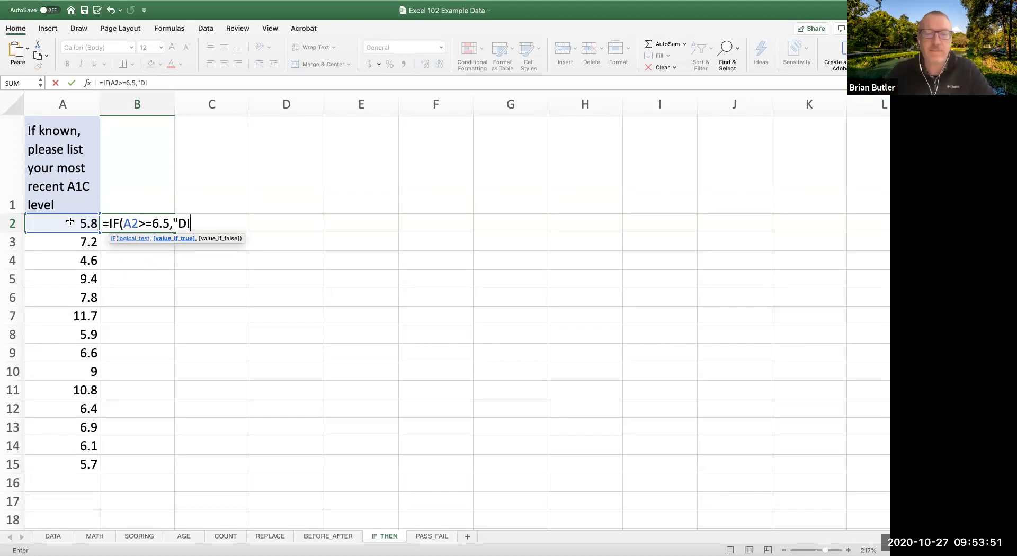
type("ABETIC\",")
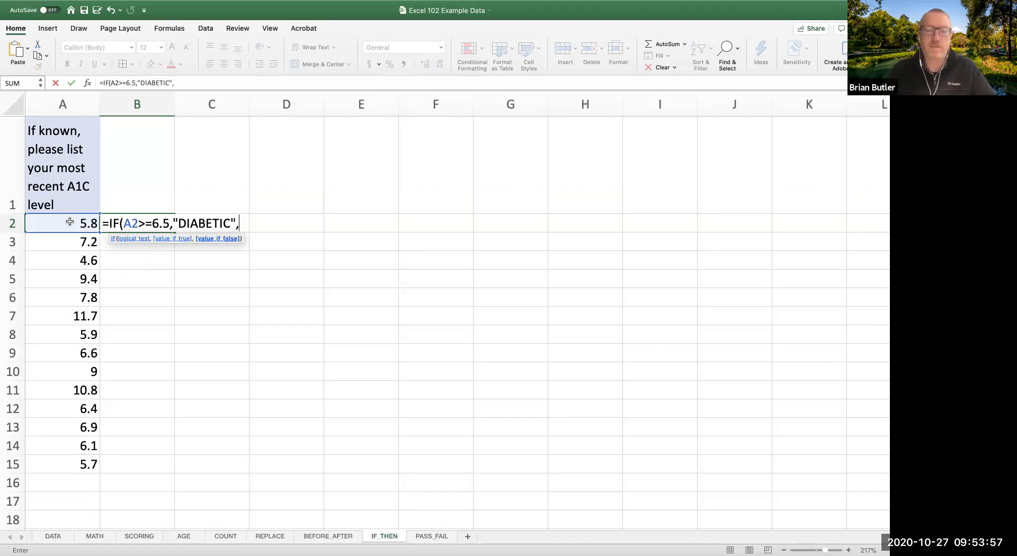
type("NOT ")
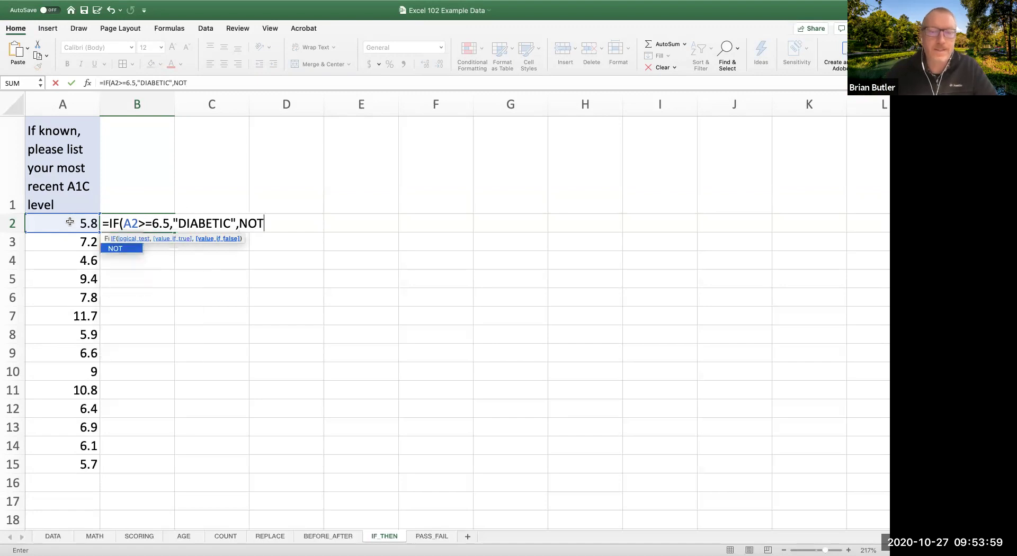
type("DIABETIC")
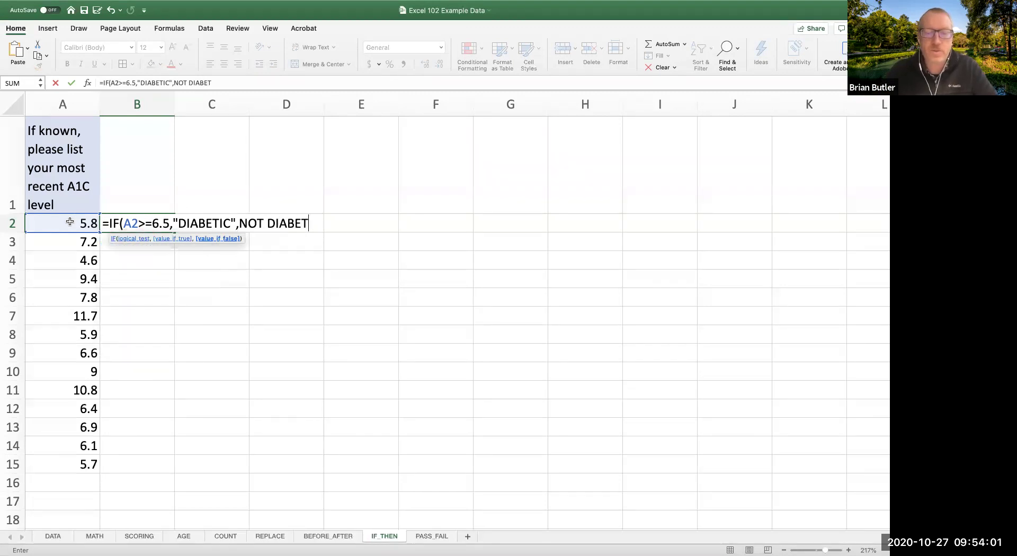
type("\")")
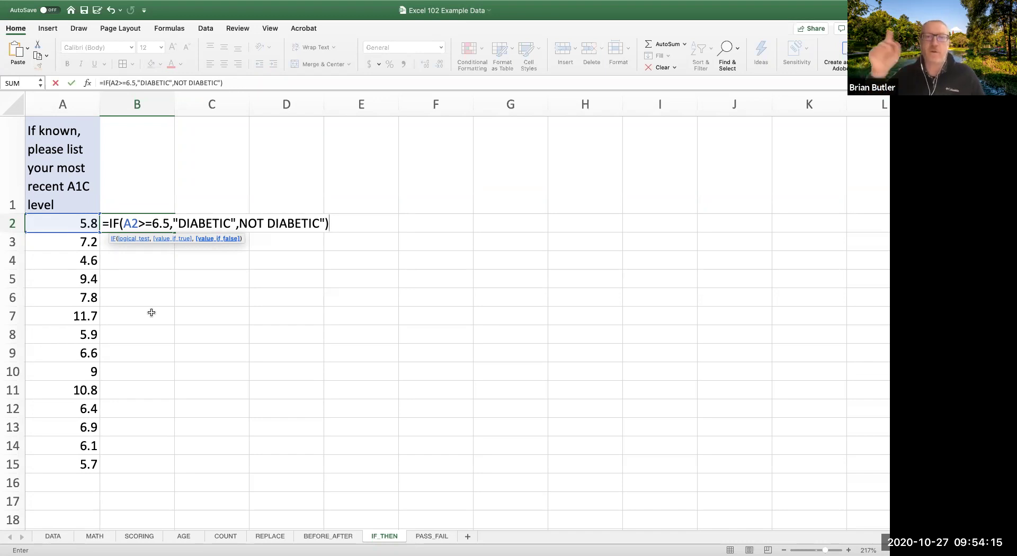
key("Return")
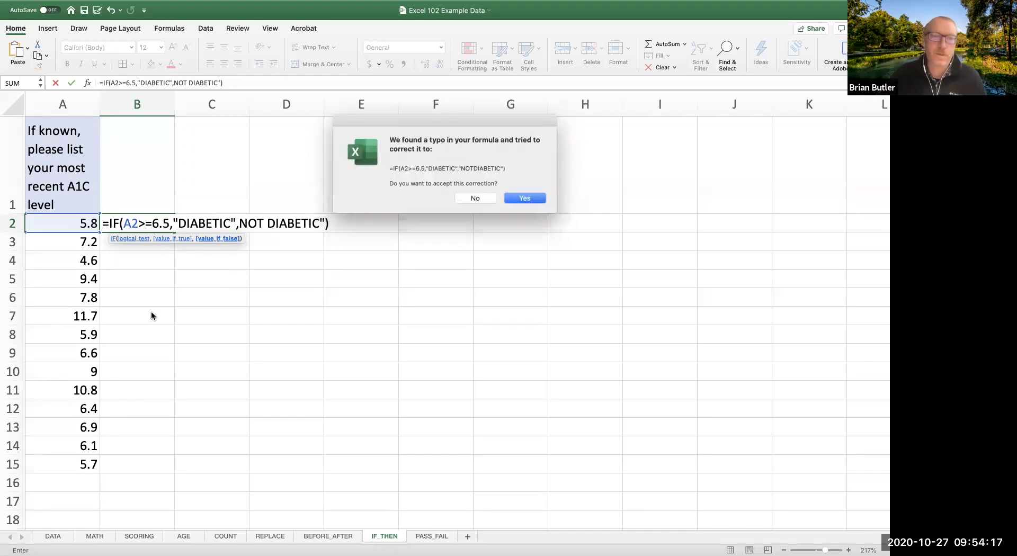
left_click(534, 197)
Step: Add the missing space to the false result in B2's formula so it reads "NOT DIABETIC"
left_click(134, 225)
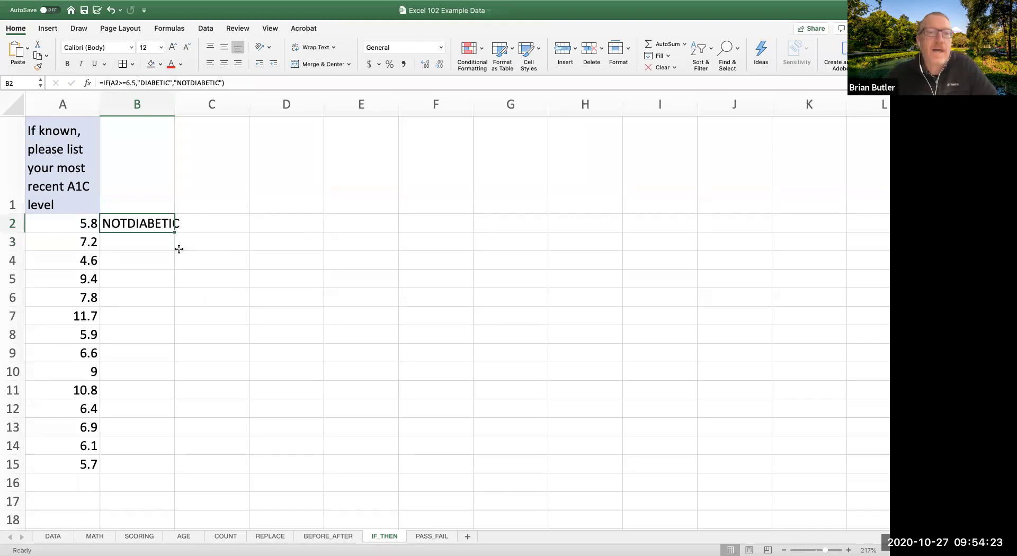
left_click(188, 80)
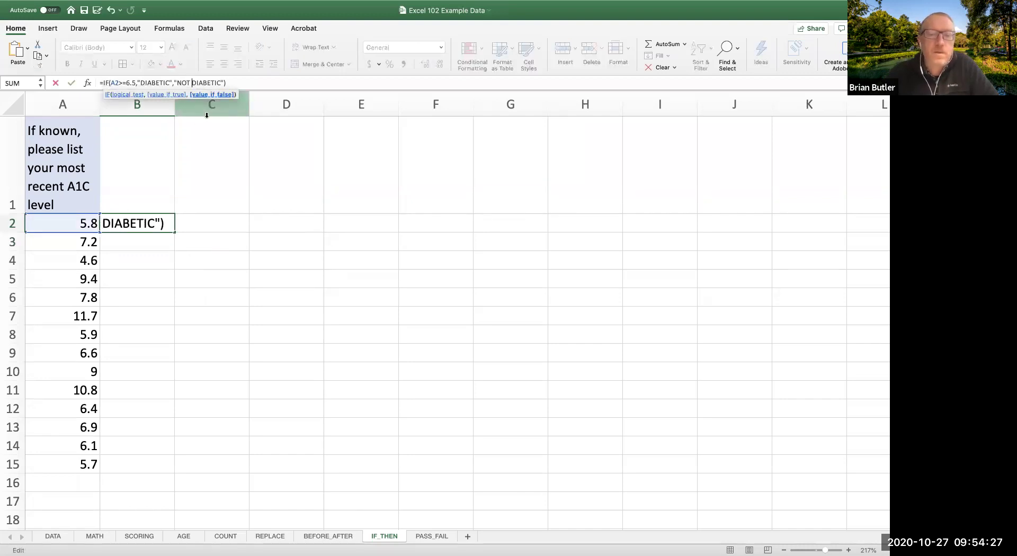
key("Return")
left_click(162, 223)
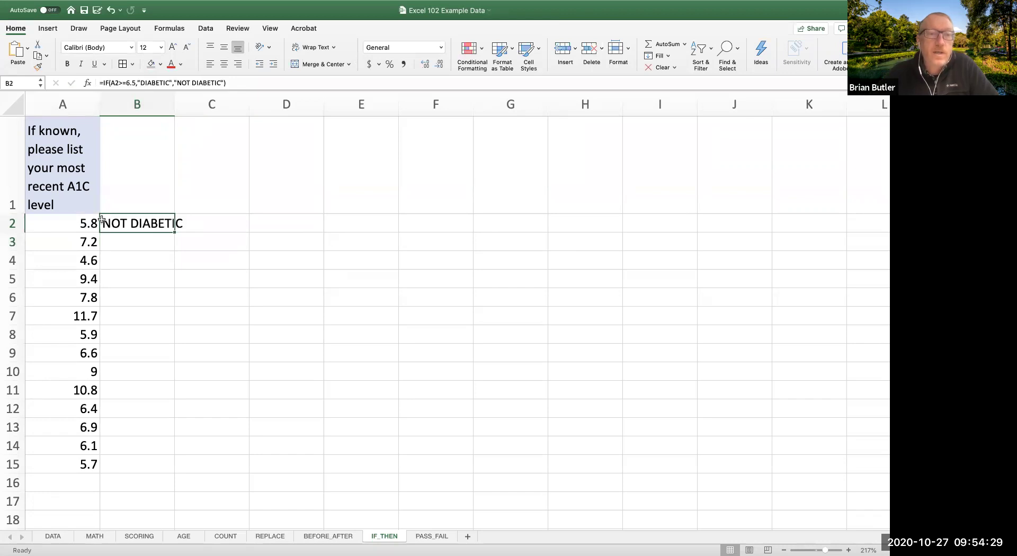
Step: Widen column B to fit its text and fill the IF formula from B2 down to B15
left_click_drag(175, 104, 192, 104)
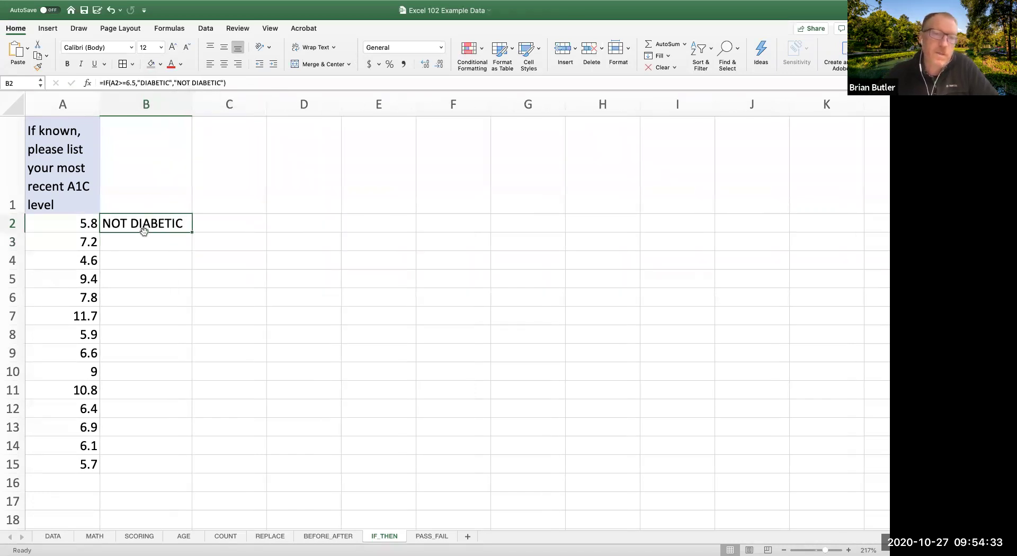
left_click_drag(191, 232, 166, 469)
left_click(229, 373)
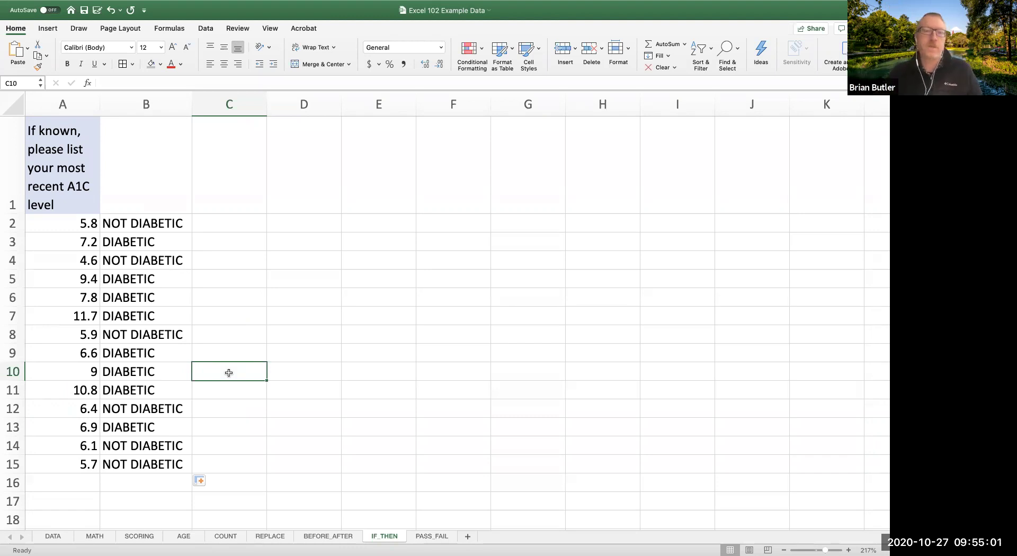
left_click(240, 349)
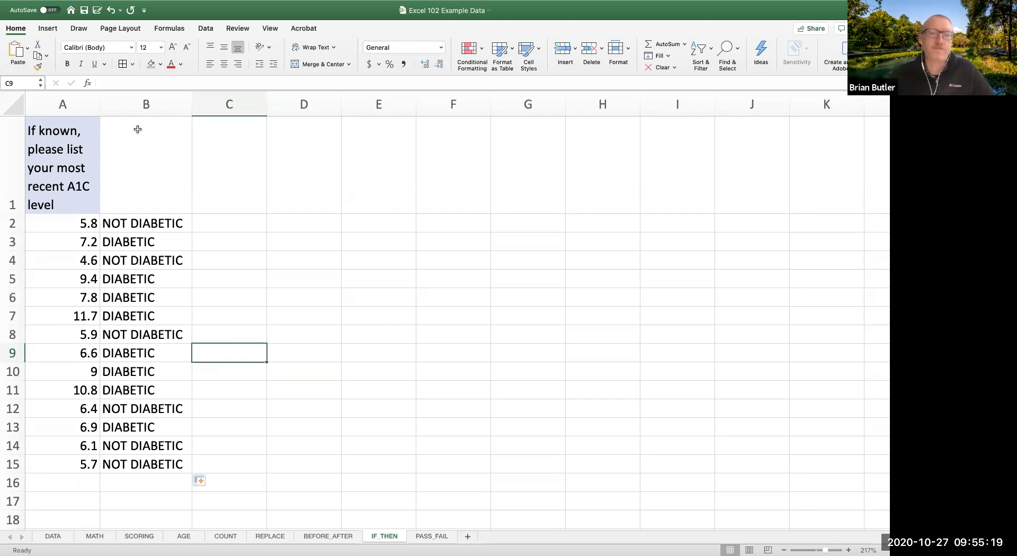
Step: Delete column B with the IF results
left_click(156, 107)
right_click(155, 108)
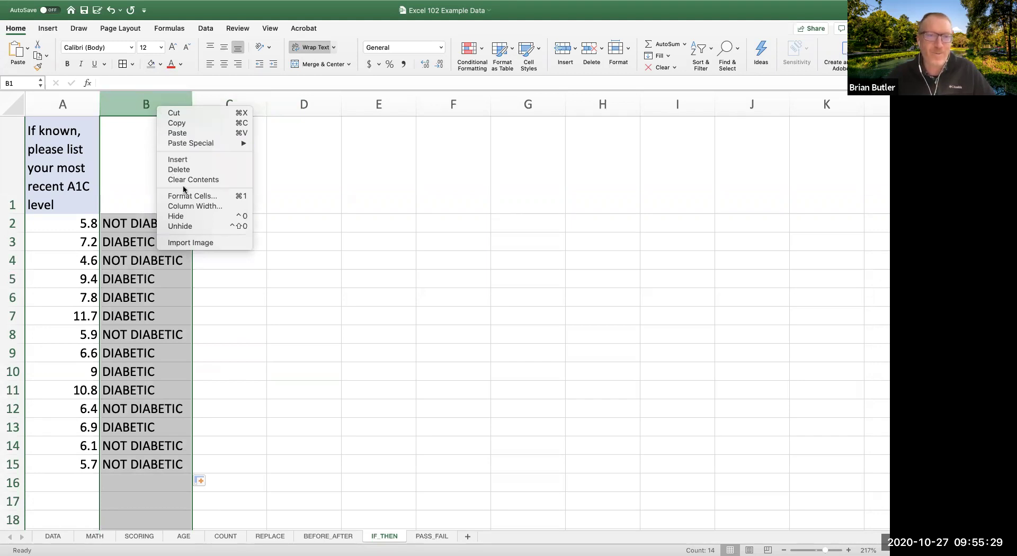
left_click(186, 170)
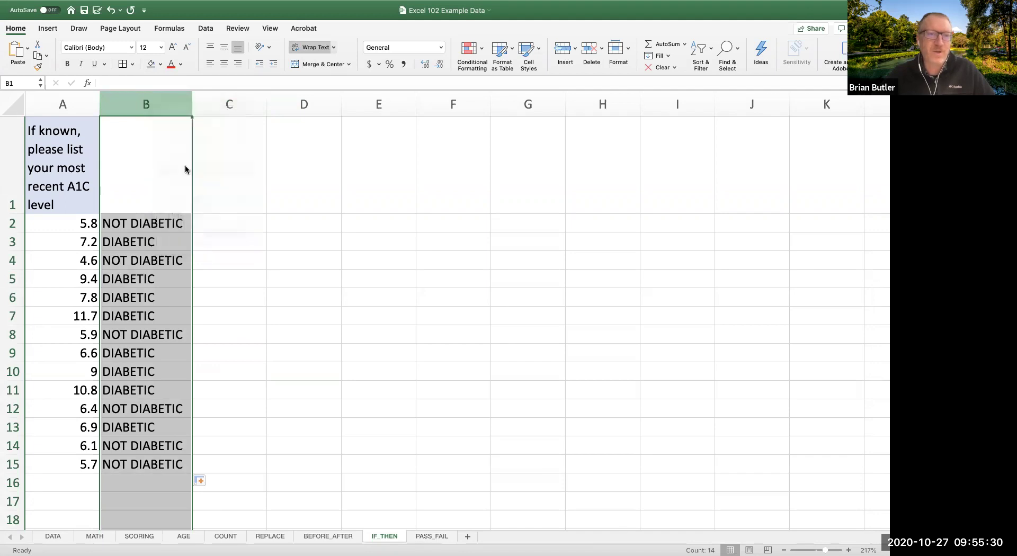
Step: Insert the IF function in B2 with the Formula Builder and set its logical test to A2>=6.5
left_click(140, 222)
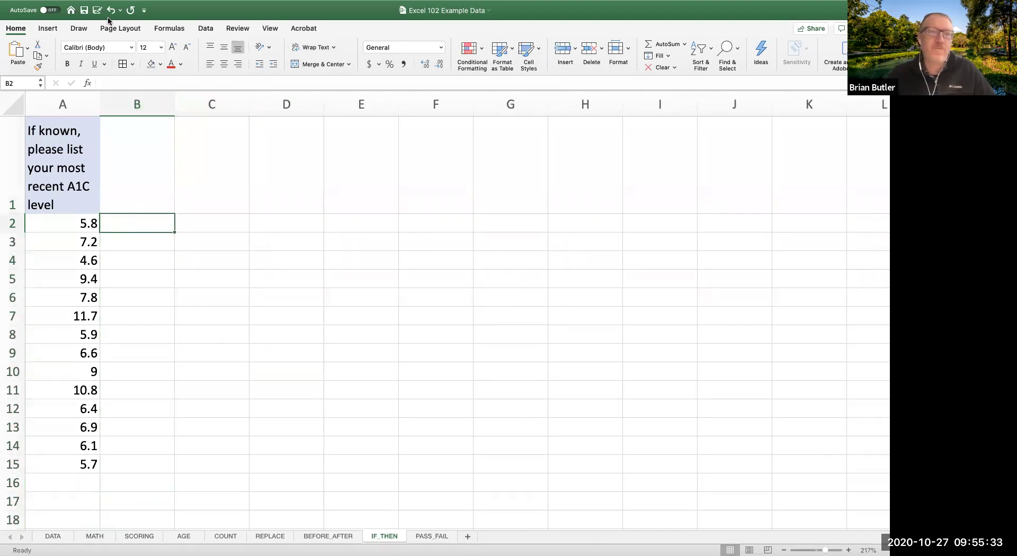
left_click(170, 29)
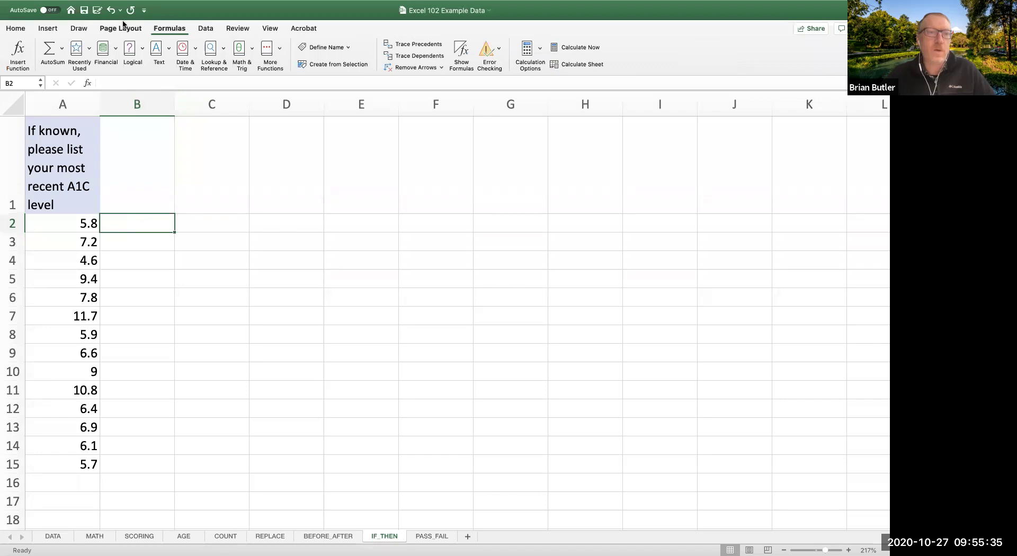
left_click(19, 53)
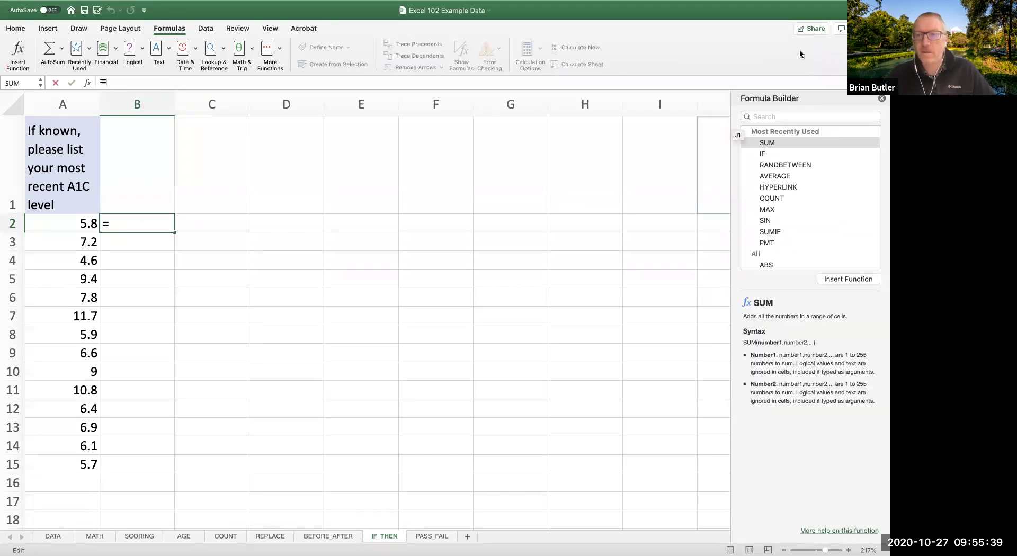
left_click(765, 151)
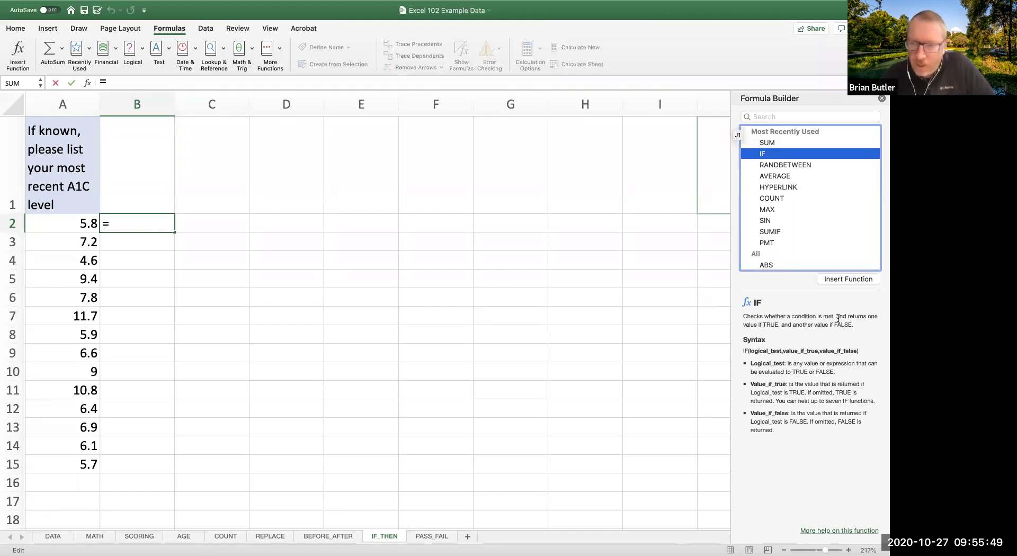
left_click(845, 279)
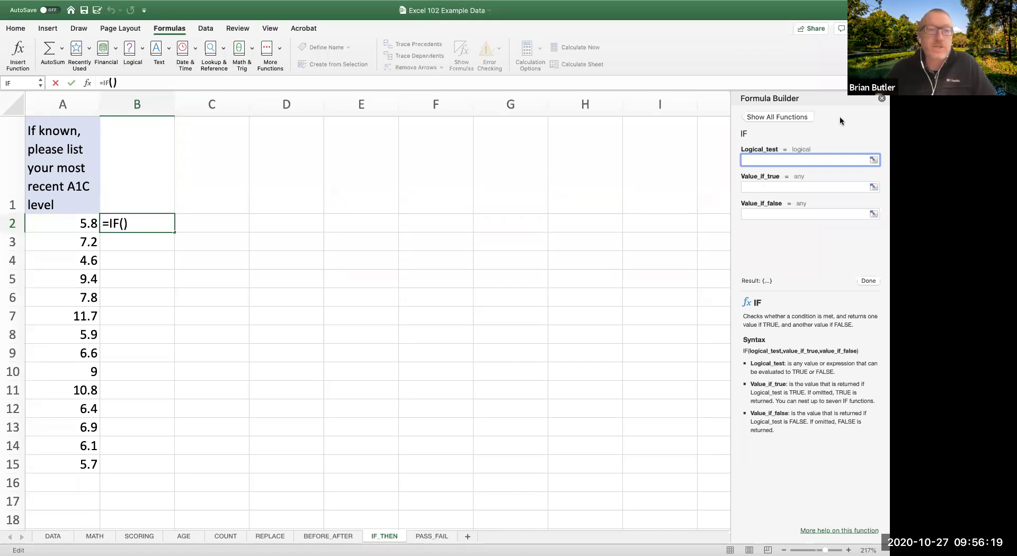
left_click(52, 225)
type(">=6.5")
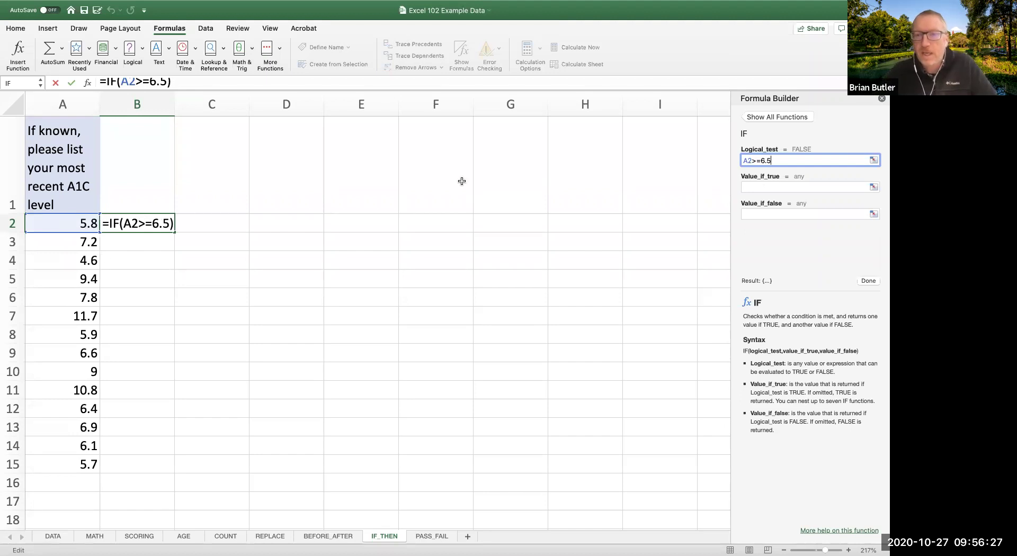
Step: Set the IF function's true value to DIABETIC and false value to NOT DIABETIC, and finish the formula in B2
left_click(751, 187)
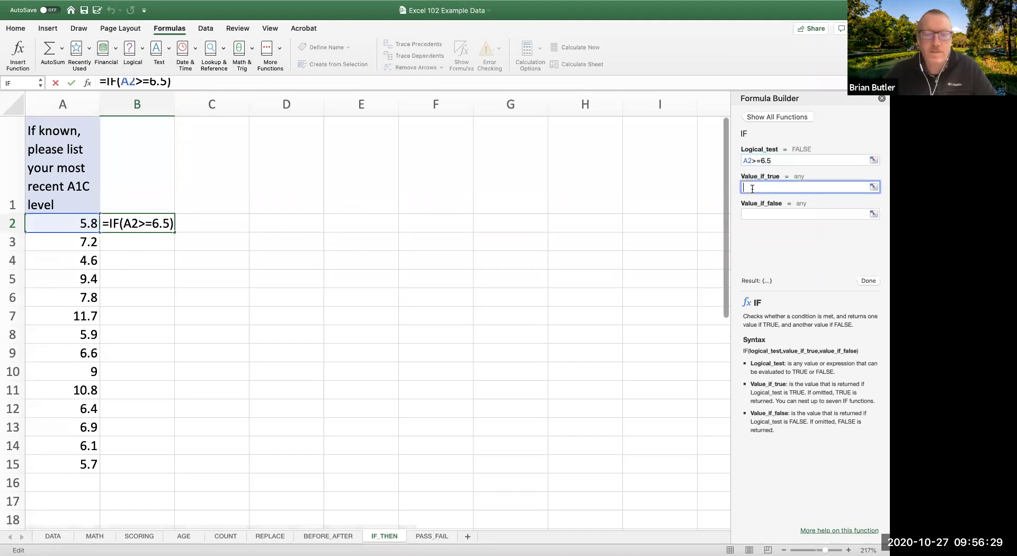
type("DIABETIC")
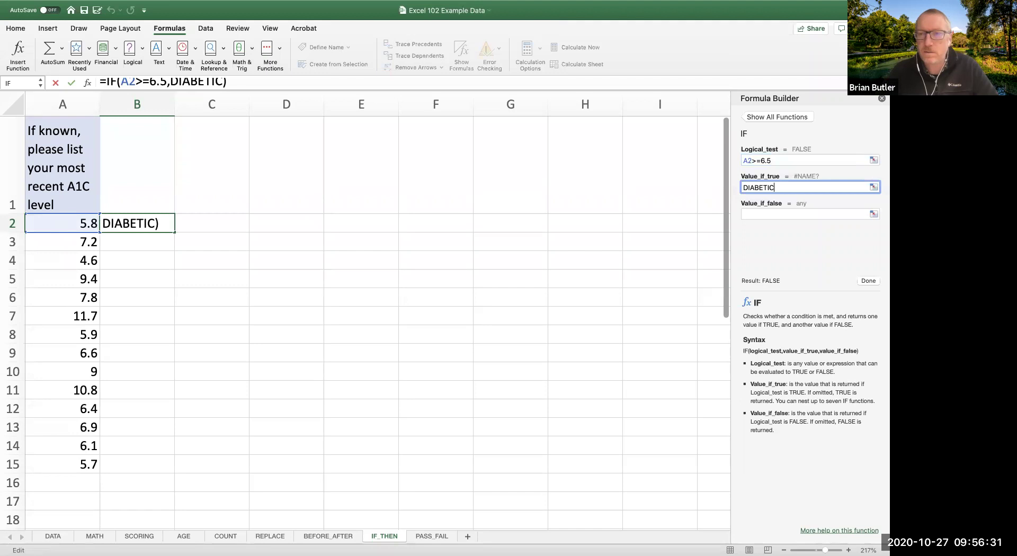
key("Tab")
type("NOT")
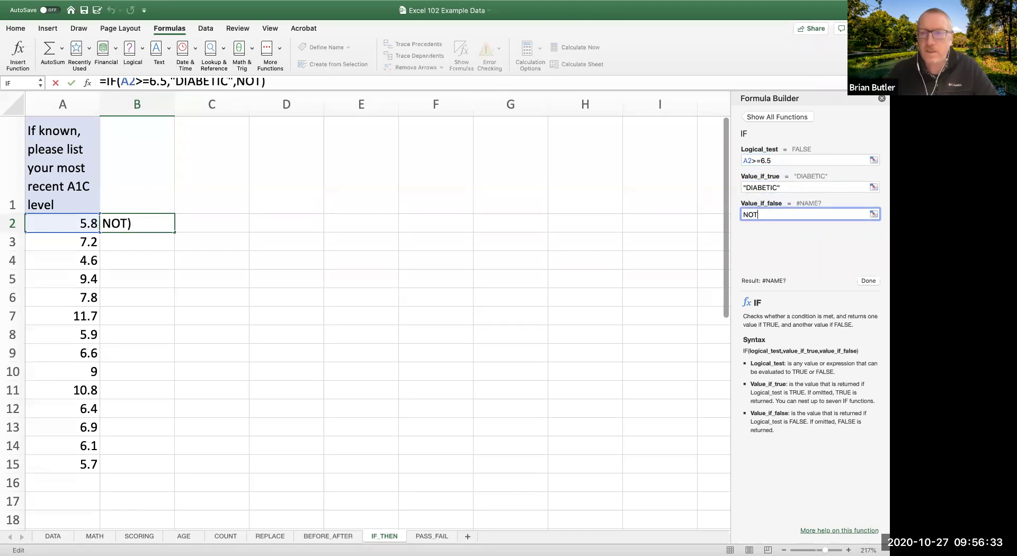
type(" DIAB")
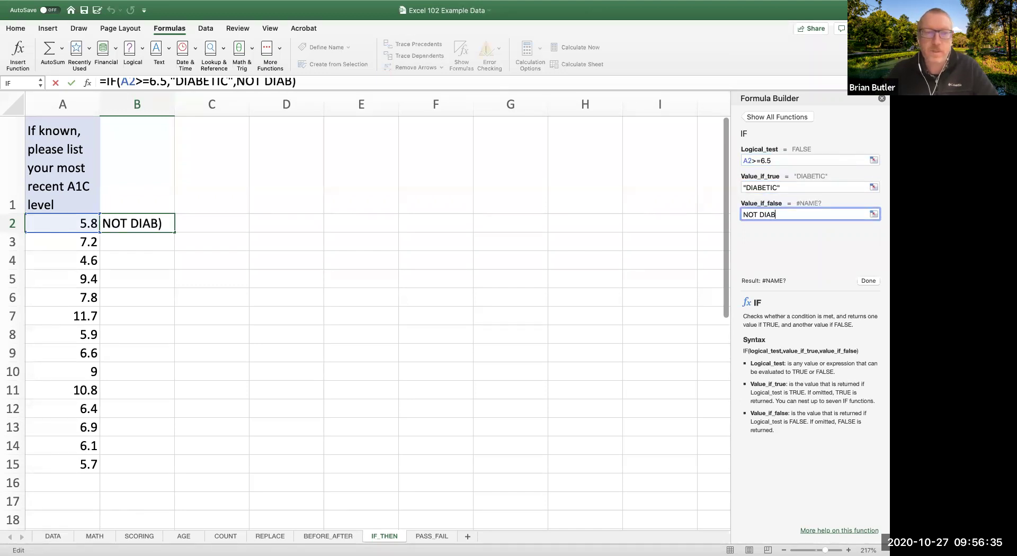
type("ETIC")
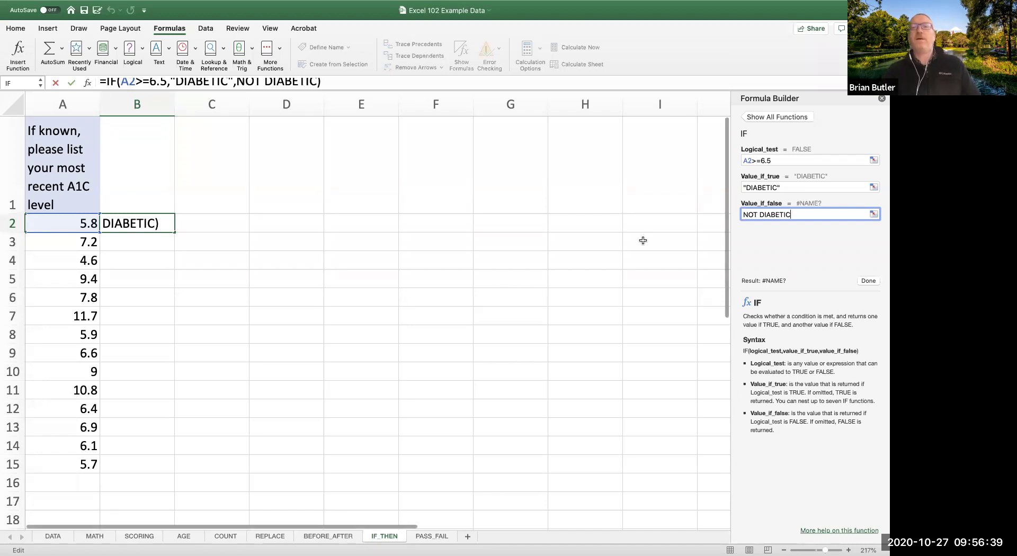
scroll(643, 241, "right", 1)
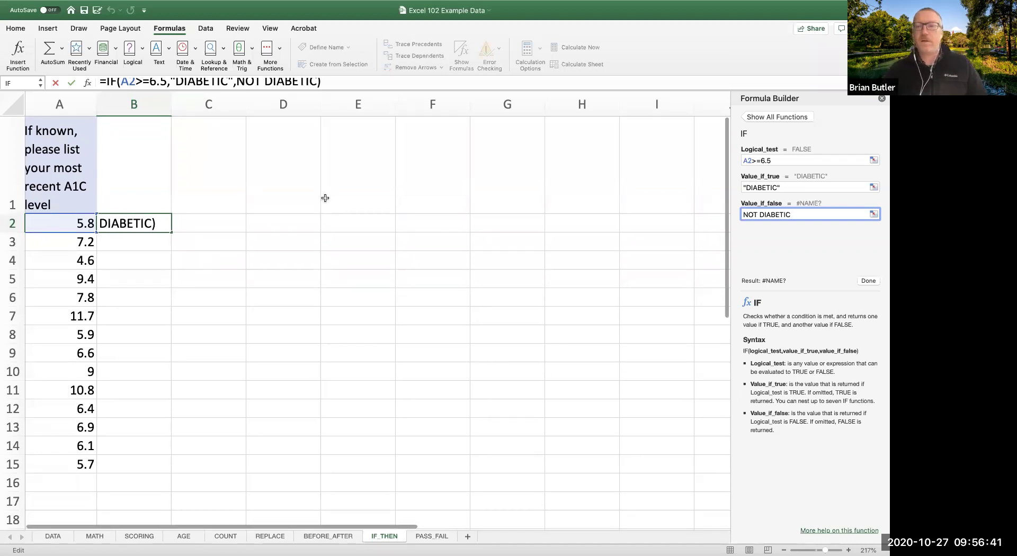
left_click(870, 282)
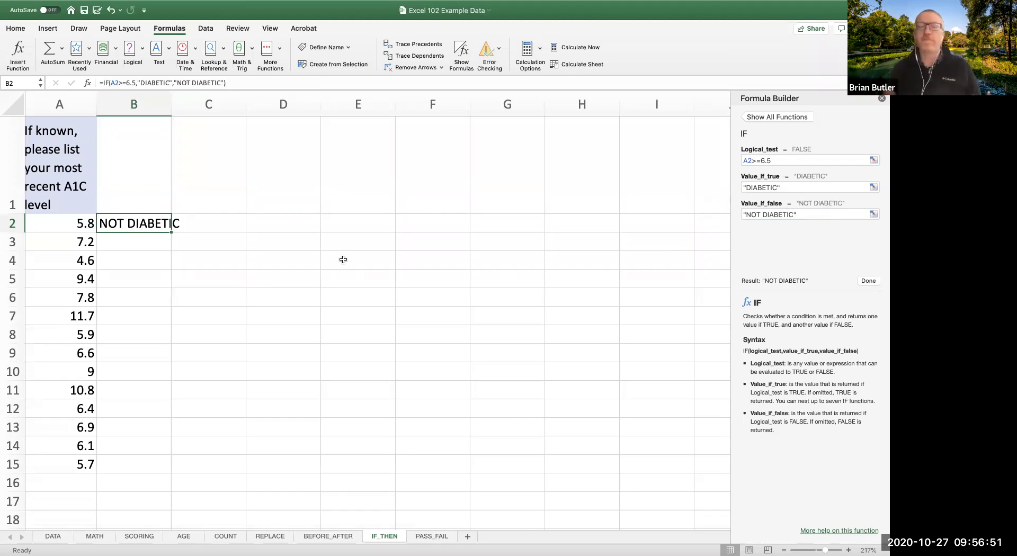
key("super+Tab")
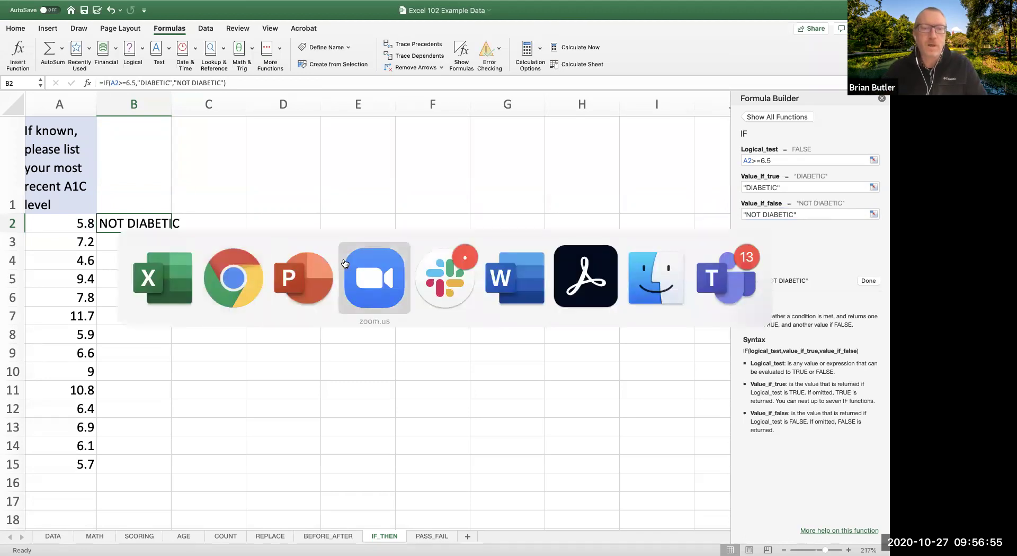
left_click(313, 202)
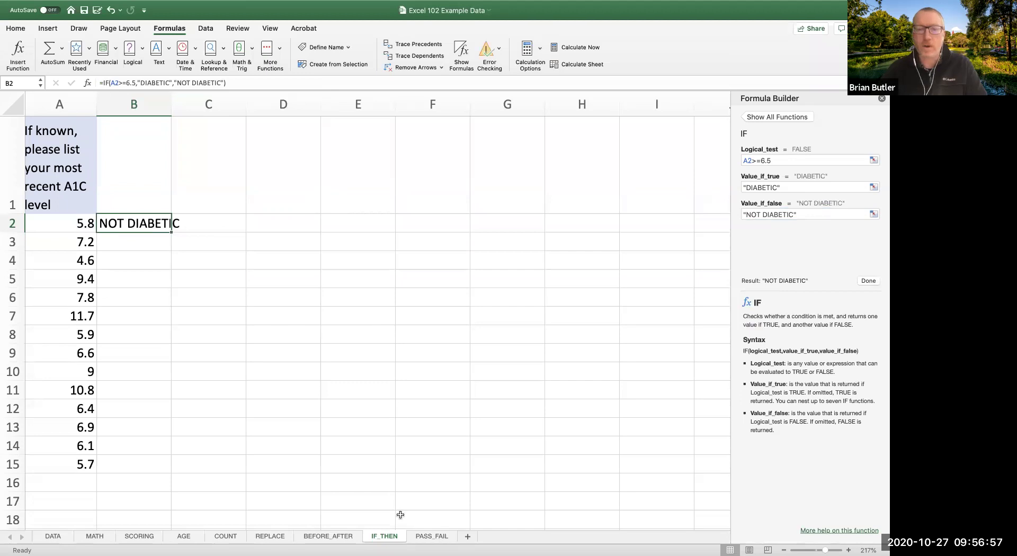
Step: Show the PASS_FAIL sheet and examine the formula in cell E2 that grades attendance across the four lessons
left_click(426, 537)
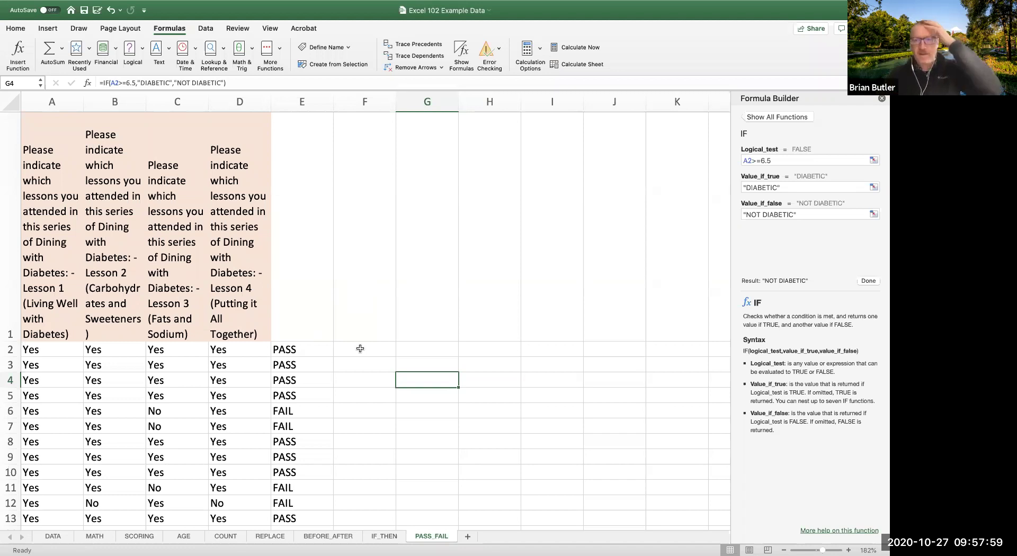
left_click(314, 349)
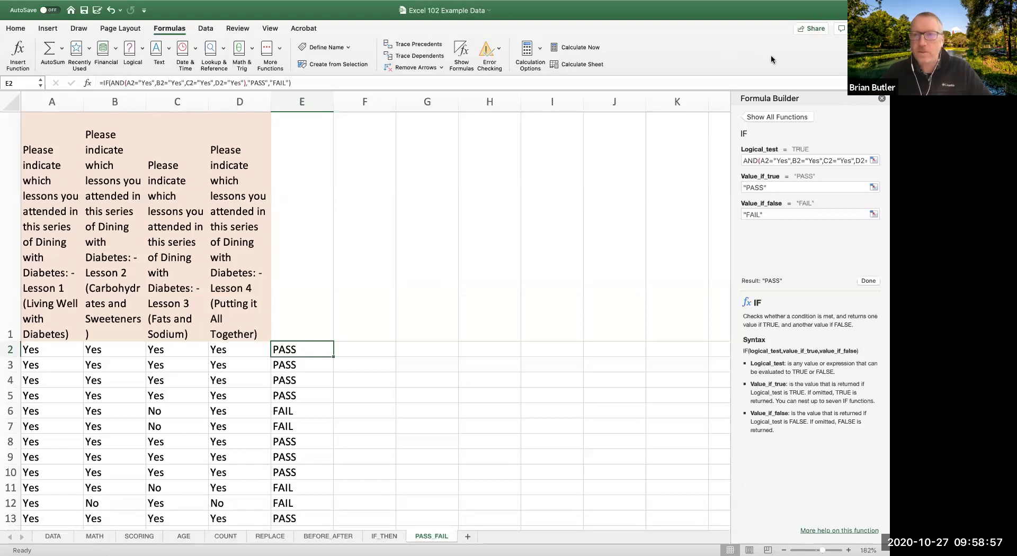
mouse_move(721, 6)
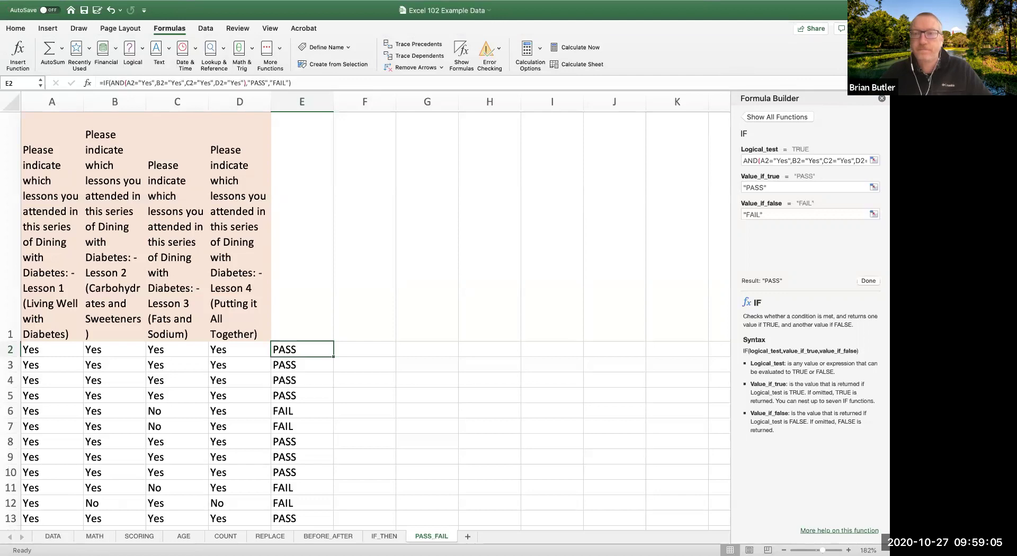
mouse_move(685, 5)
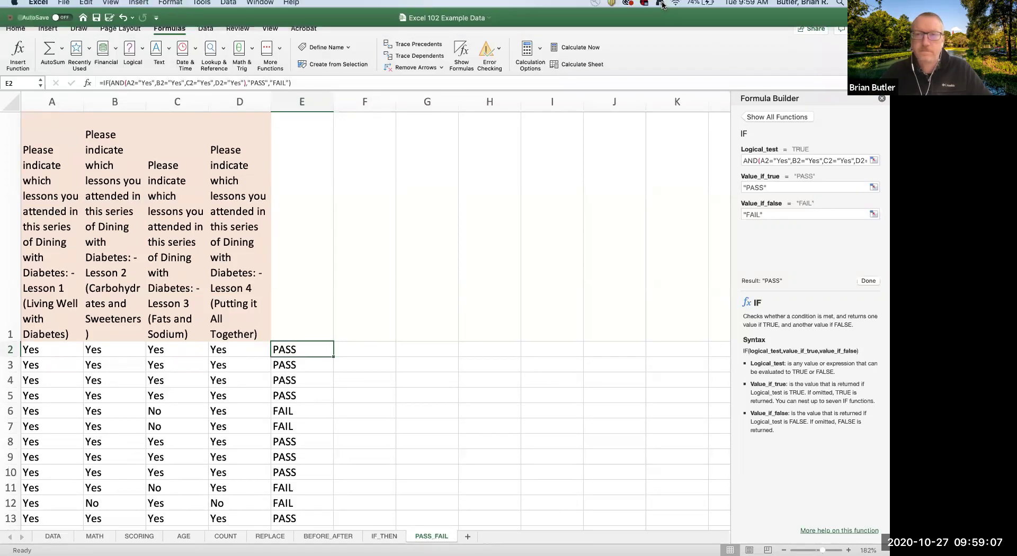
mouse_move(392, 535)
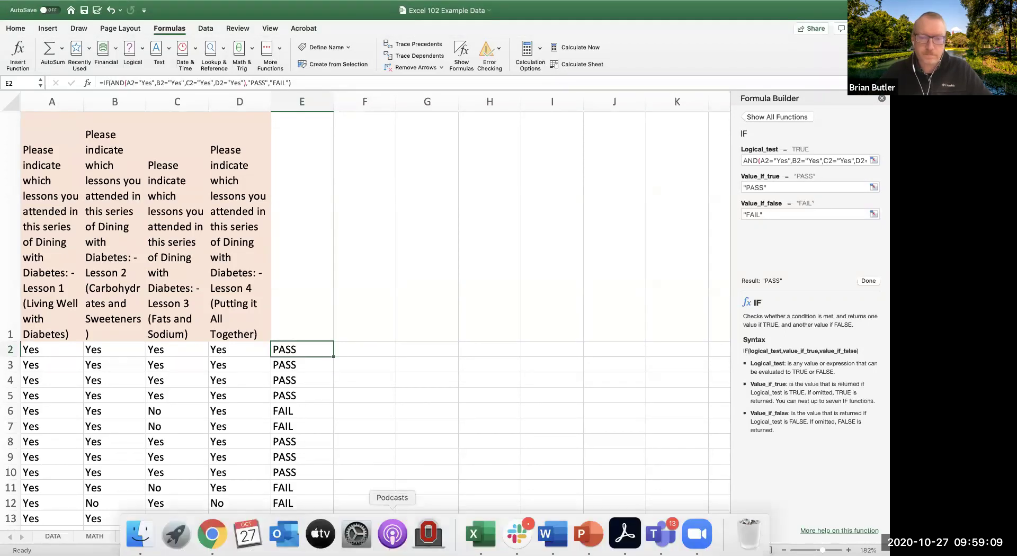
mouse_move(519, 33)
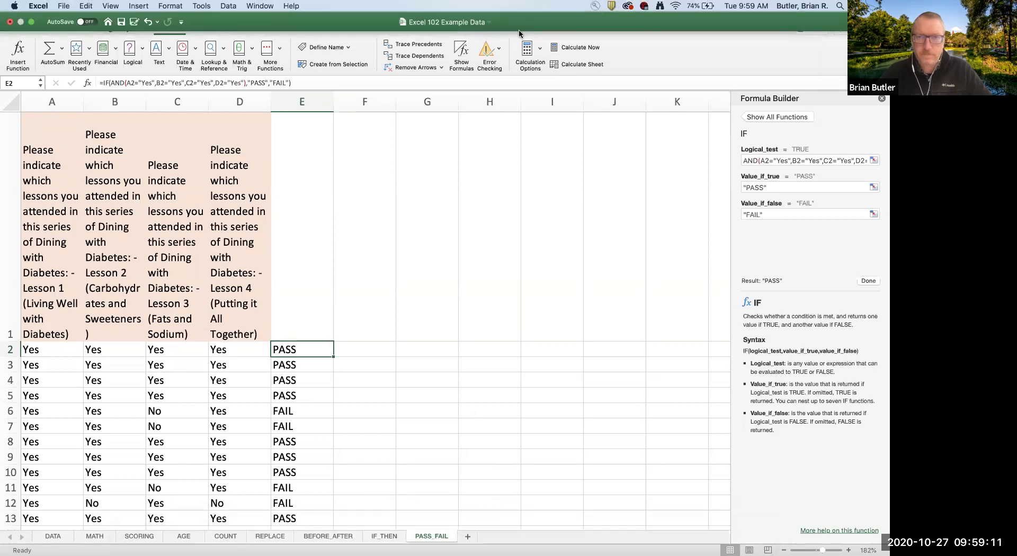